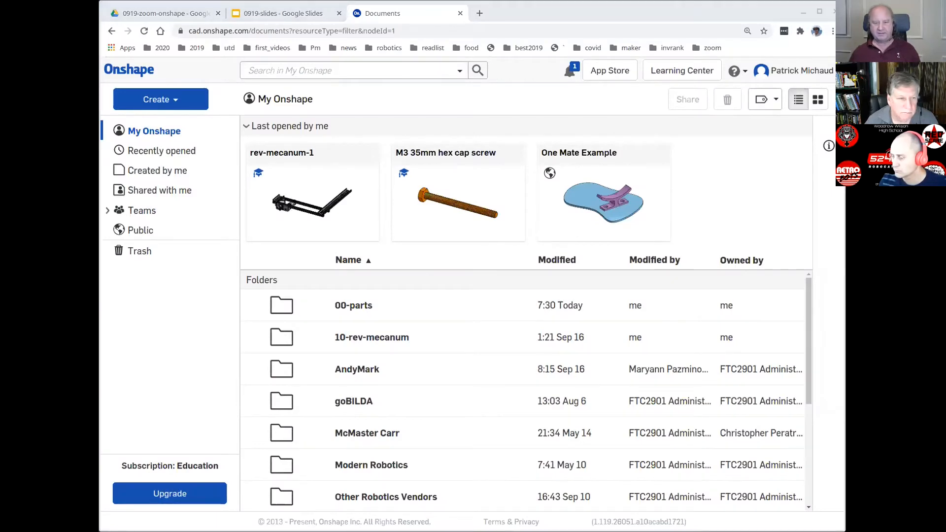
Step: Look through the folder list in My Onshape and the kinds of items that can be created there
left_click_drag(845, 530, 879, 531)
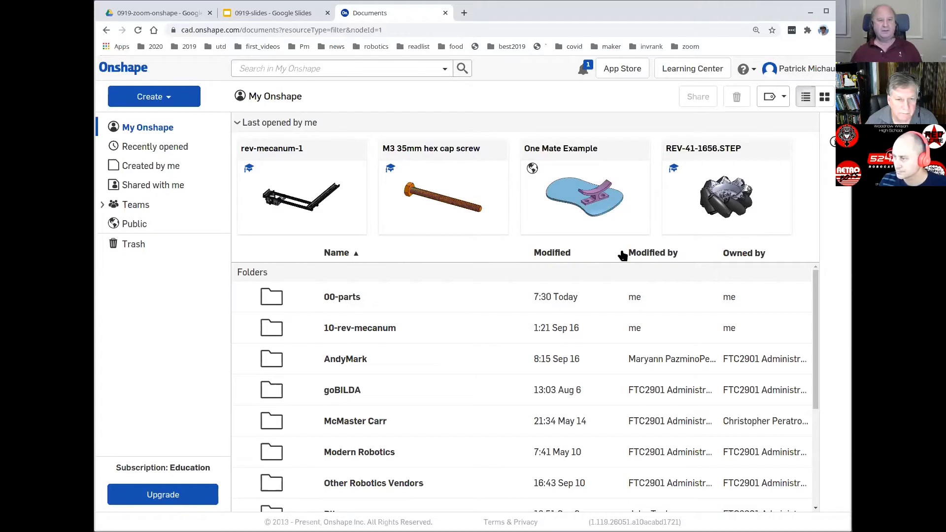
scroll(360, 309, "down", 2)
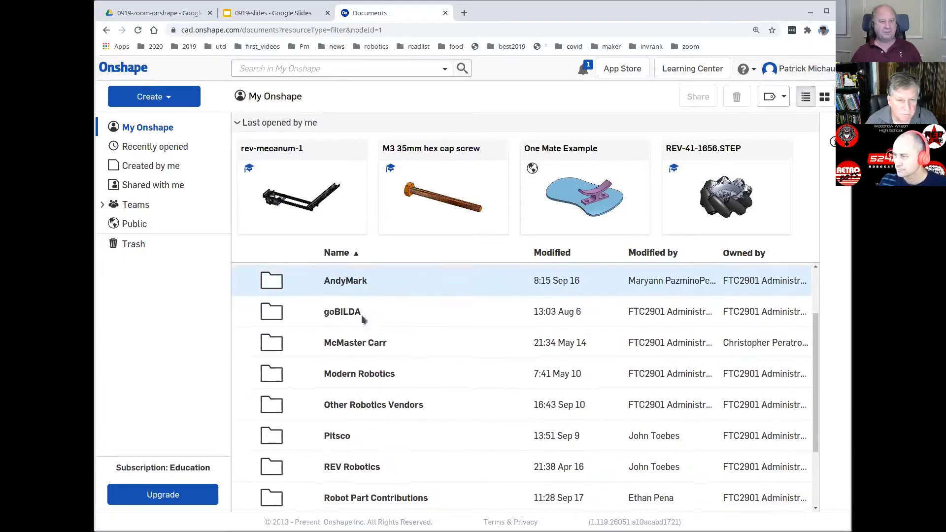
scroll(361, 316, "up", 2)
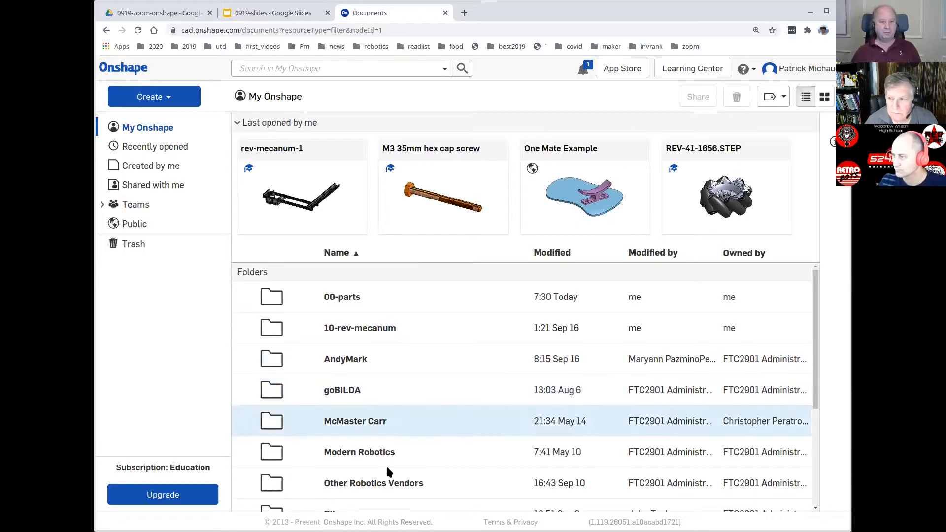
scroll(421, 403, "down", 2)
scroll(422, 407, "up", 2)
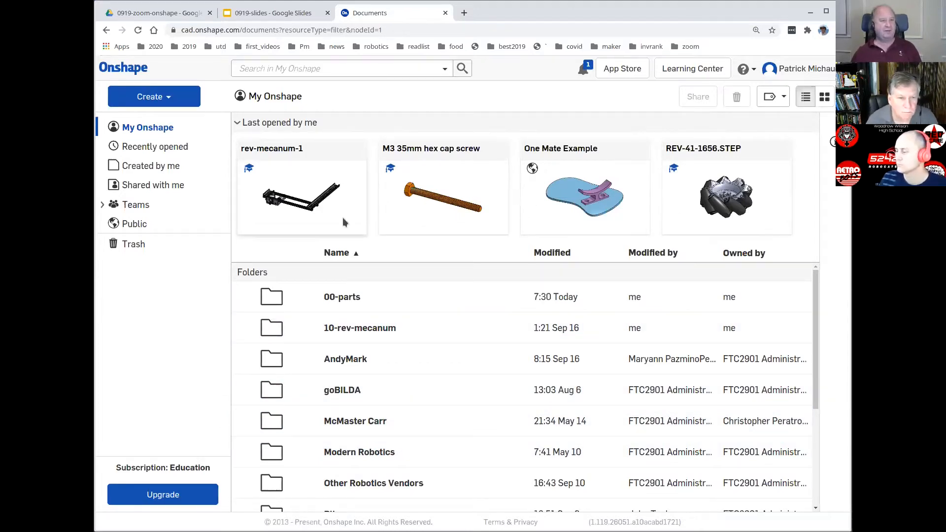
left_click(167, 99)
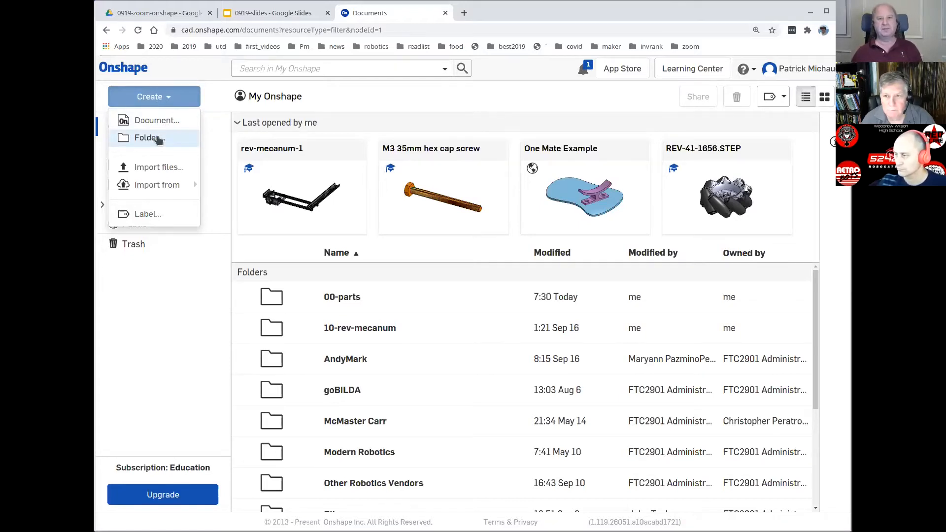
left_click(173, 280)
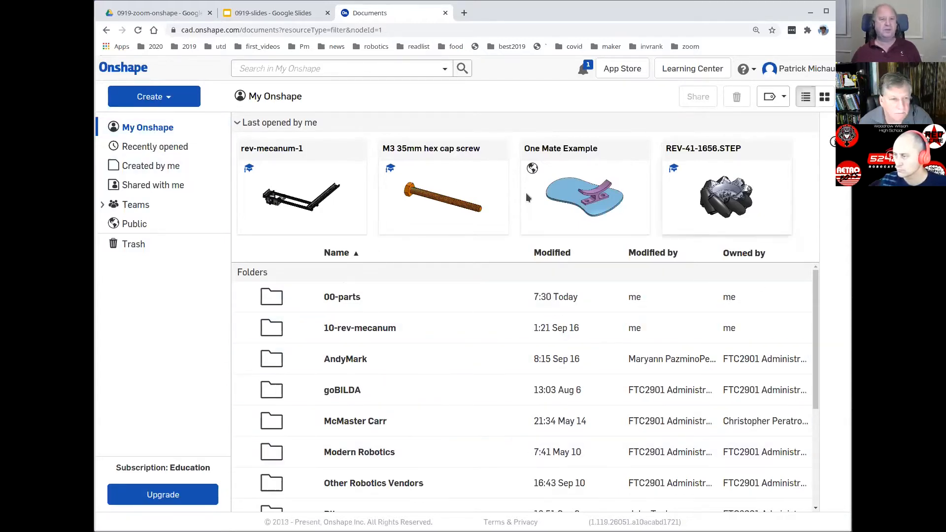
Step: Browse the documents created by me, those shared with me, the FTC Robotics Parts users team's folders, and the Public documents
left_click(163, 166)
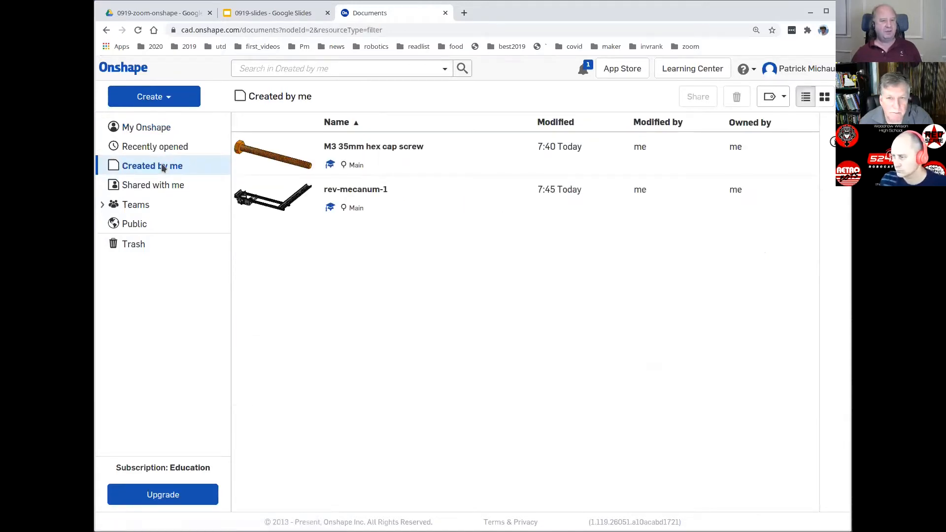
left_click(160, 185)
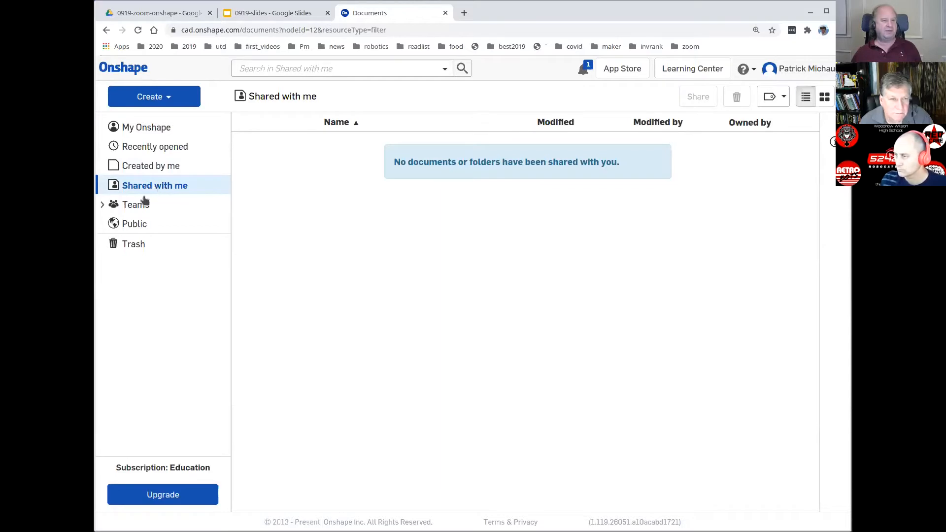
left_click(102, 205)
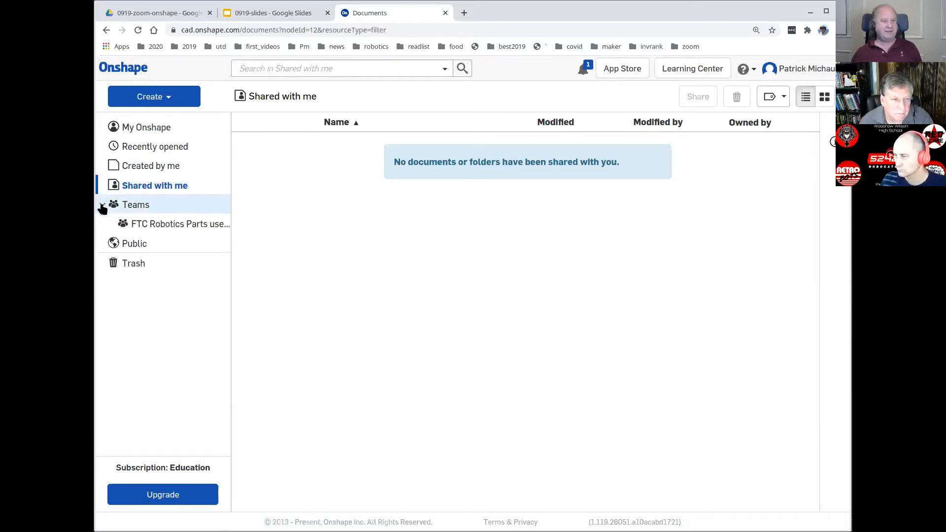
left_click(158, 225)
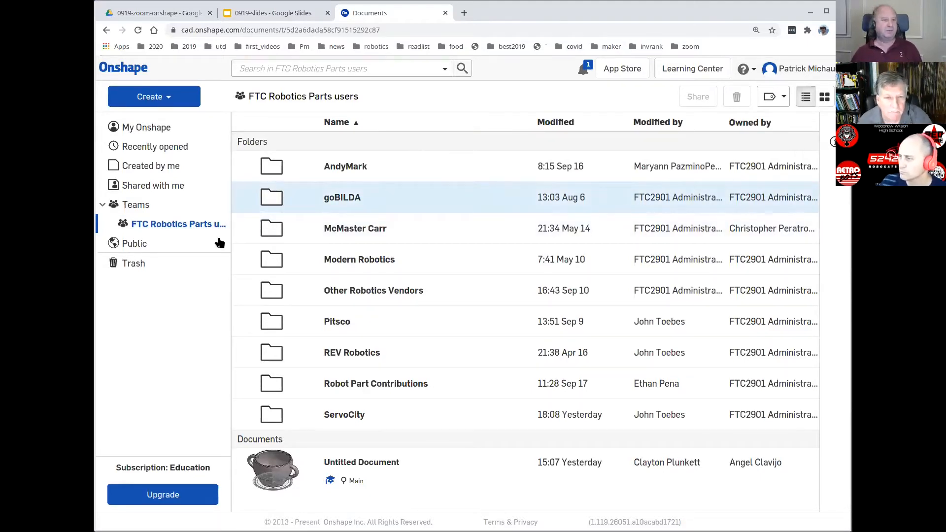
left_click(136, 245)
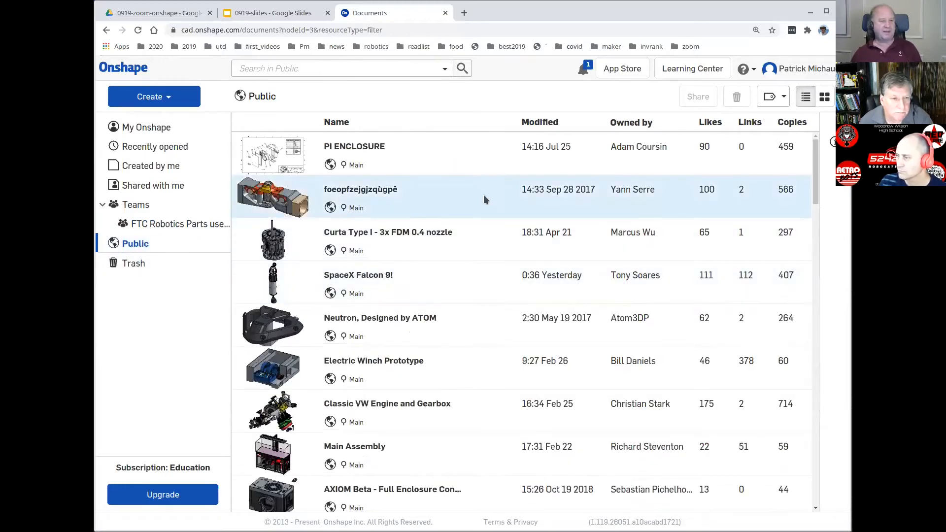
scroll(483, 199, "down", 2)
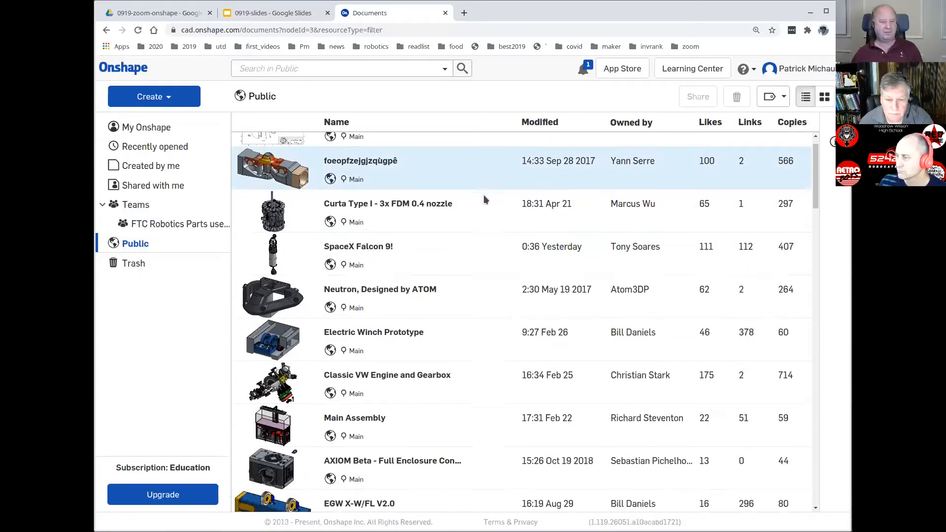
scroll(483, 196, "down", 1)
scroll(481, 199, "up", 3)
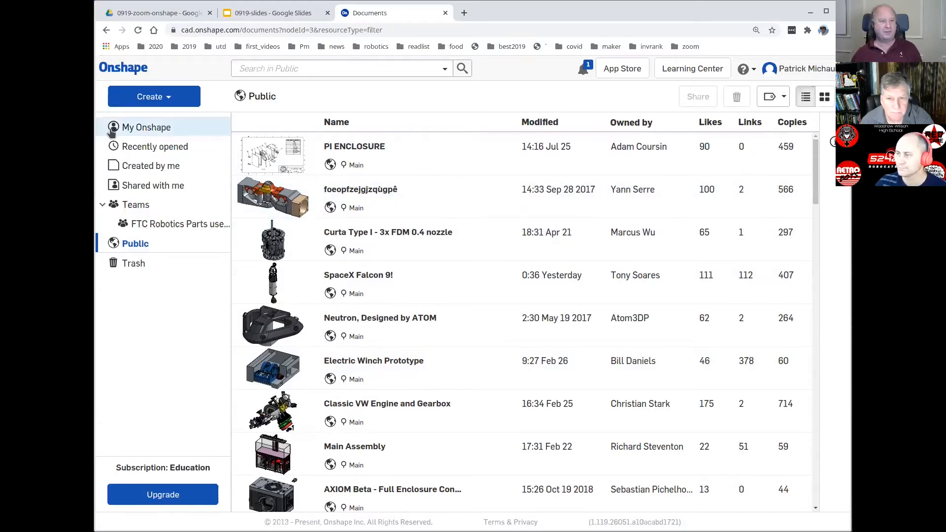
Step: Create a folder named 0919-onshape-demo in My Onshape
left_click(147, 127)
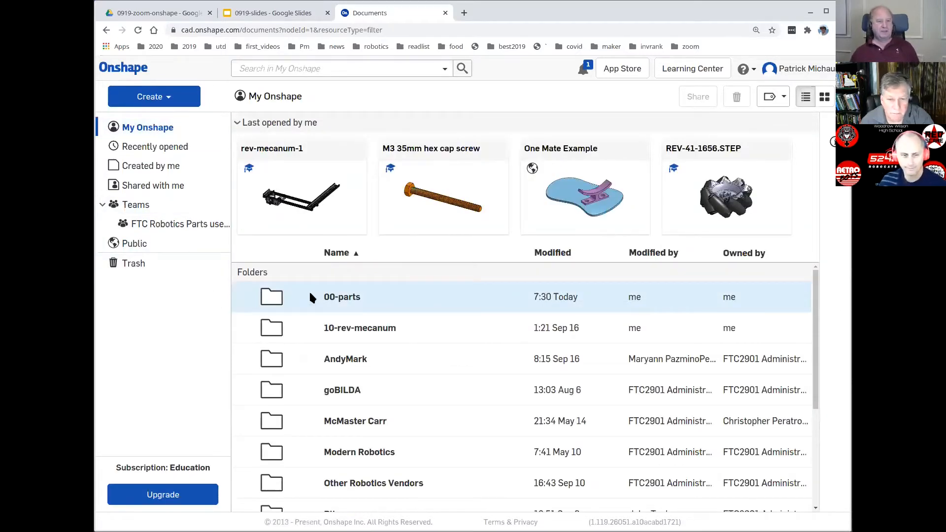
left_click(159, 102)
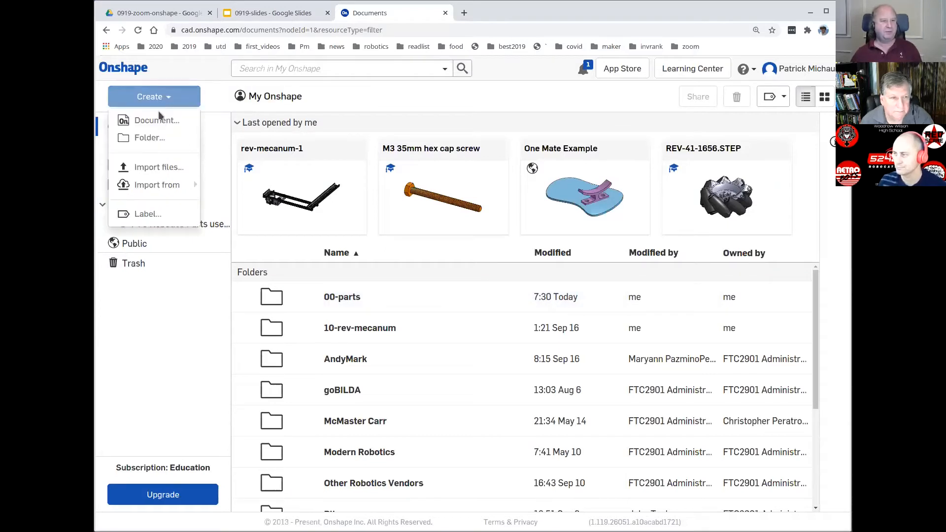
left_click(149, 139)
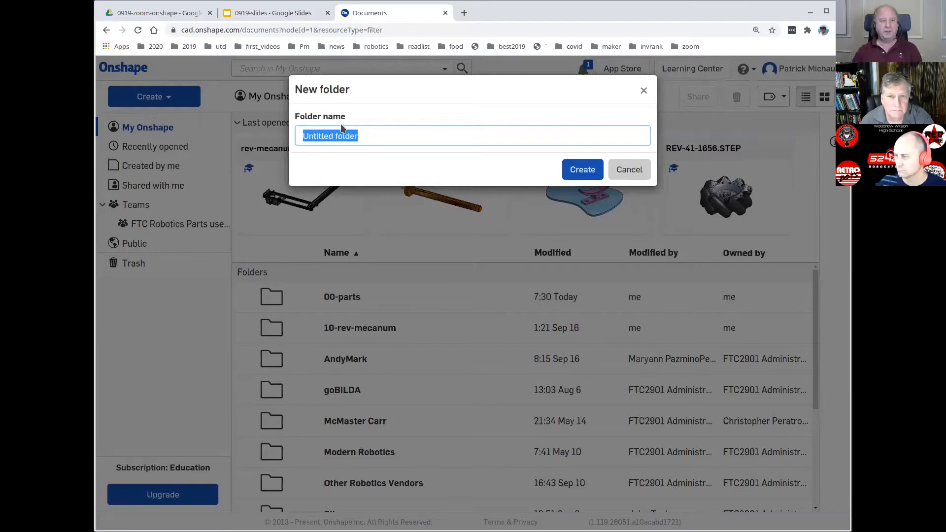
type("091")
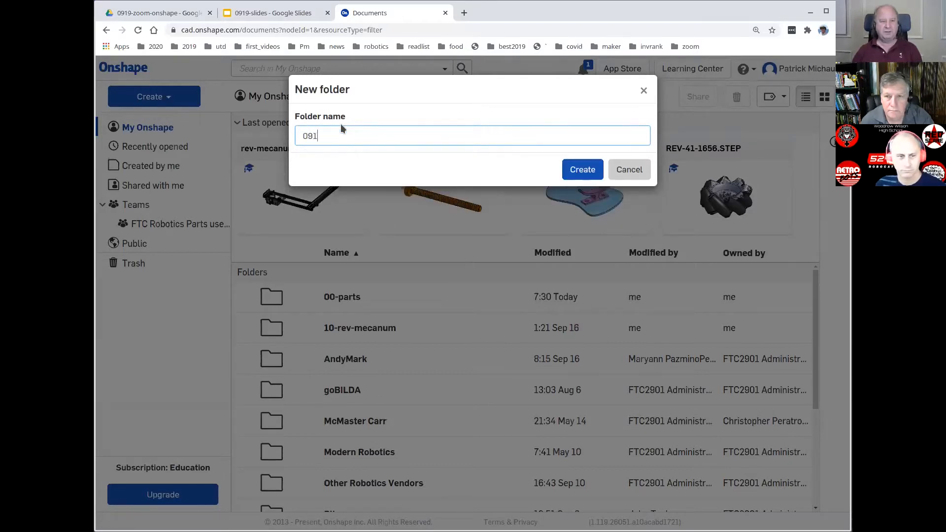
type("9-onshape-demo")
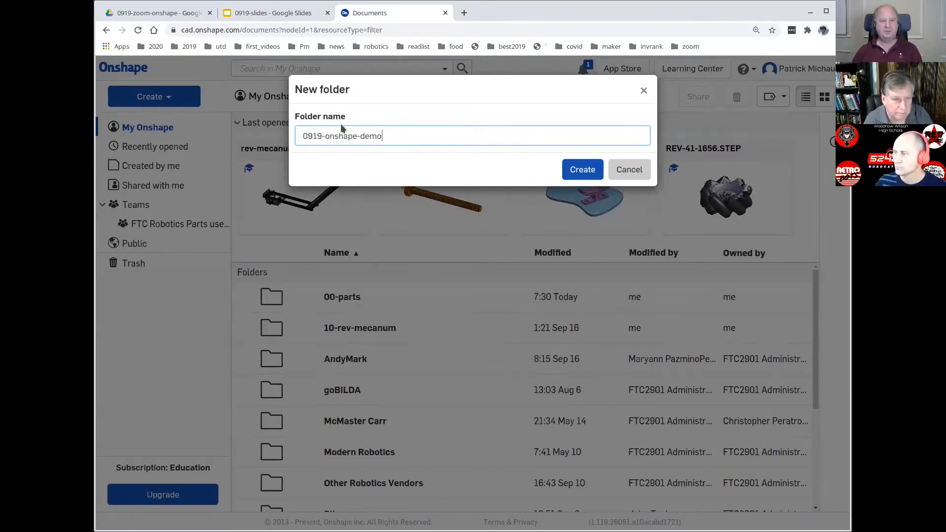
key("Return")
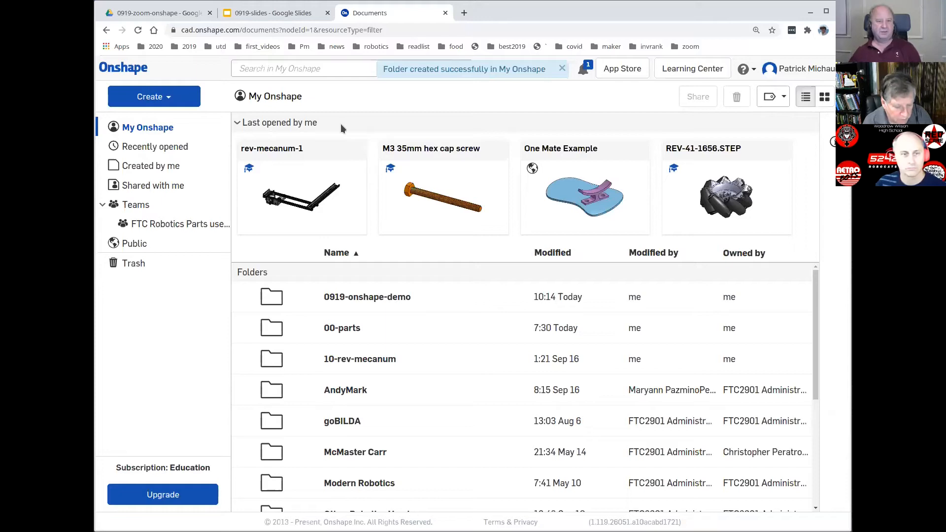
Step: Create a document named example-design inside the 0919-onshape-demo folder
double_click(364, 297)
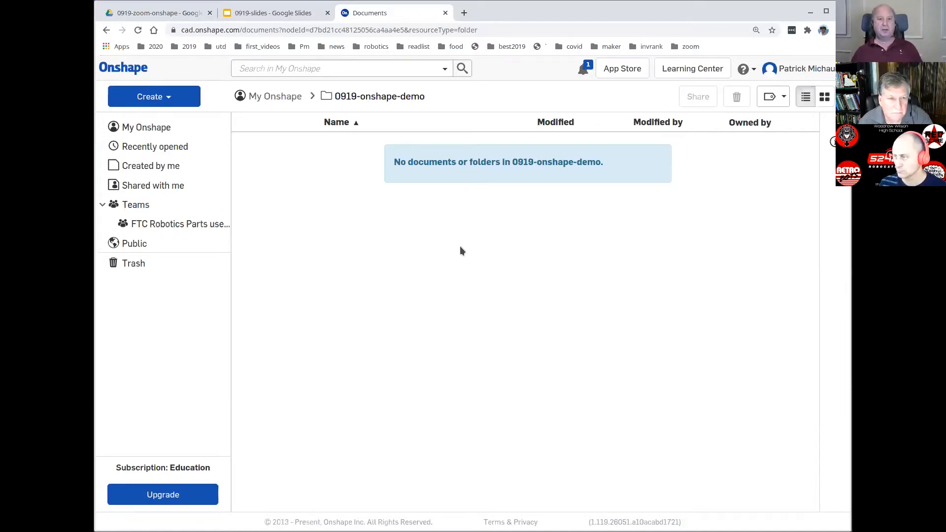
left_click(184, 97)
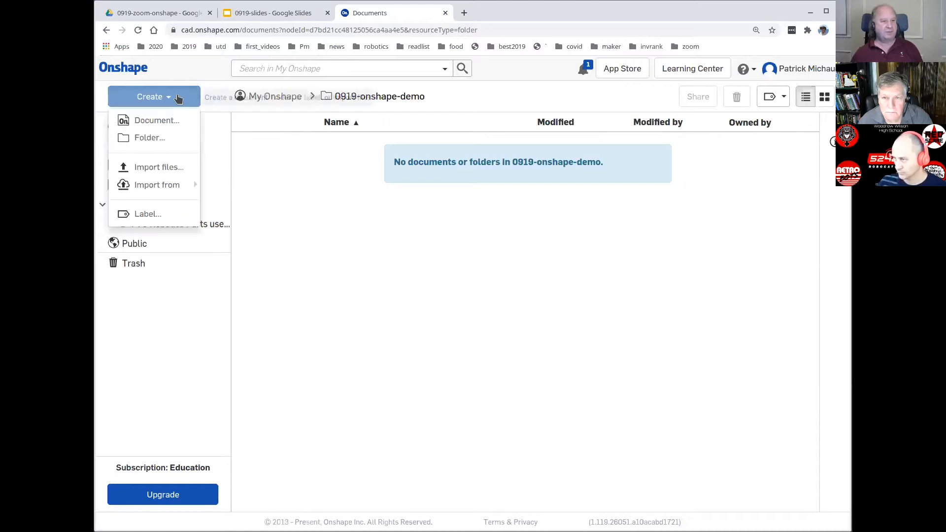
left_click(156, 120)
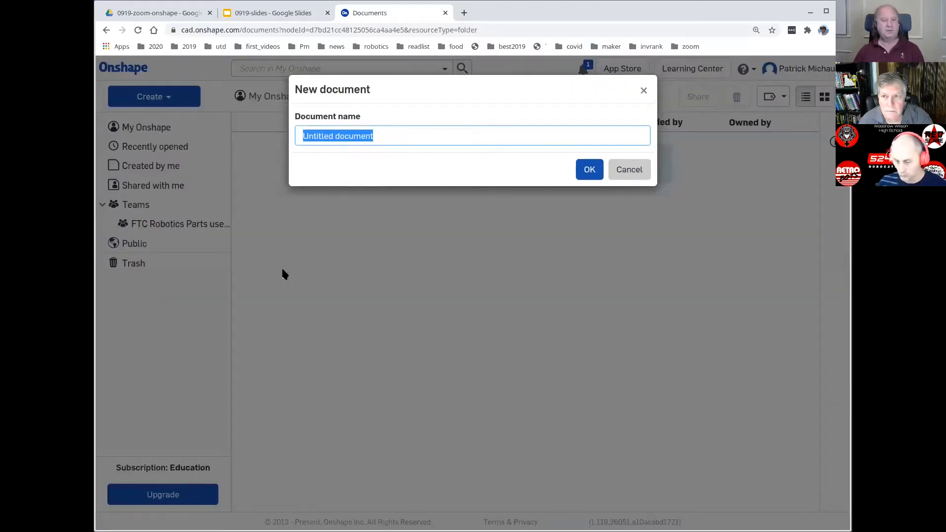
type("exampl")
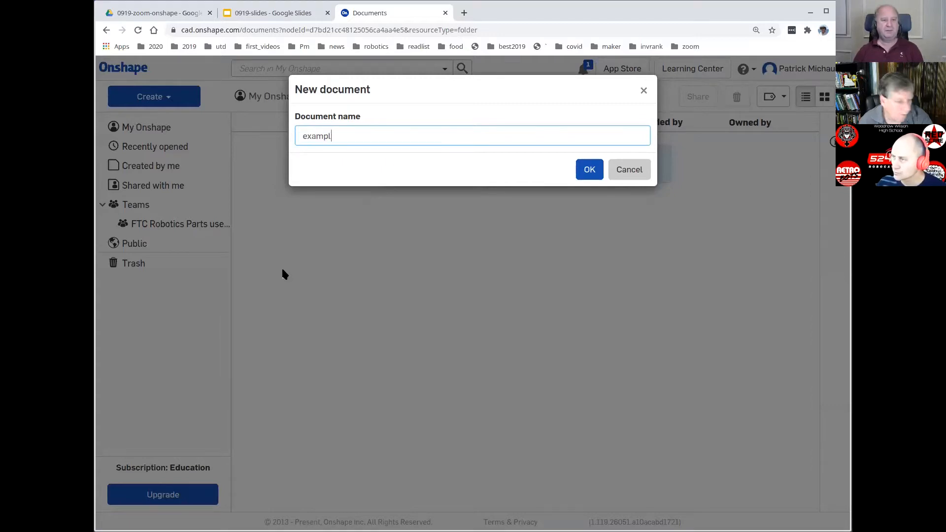
type("e-assme")
key("BackSpace")
key("BackSpace")
type("e")
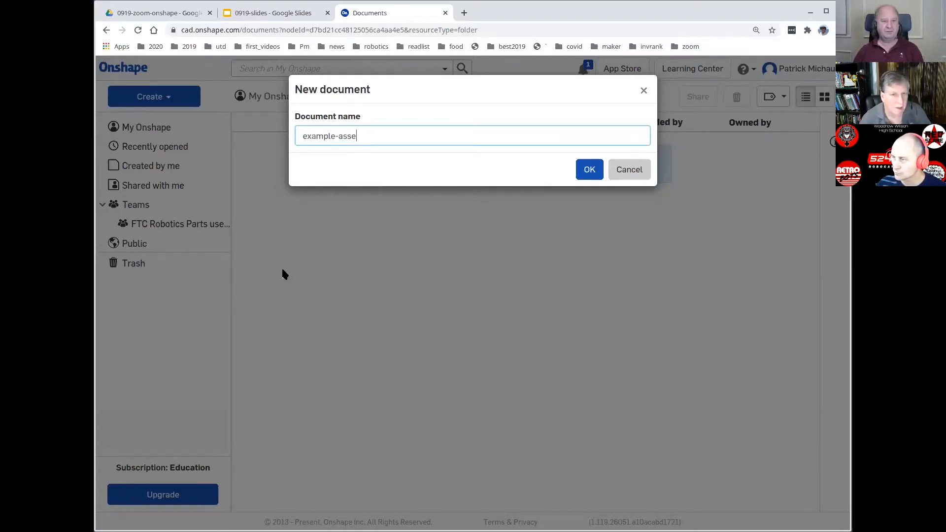
type("mbly")
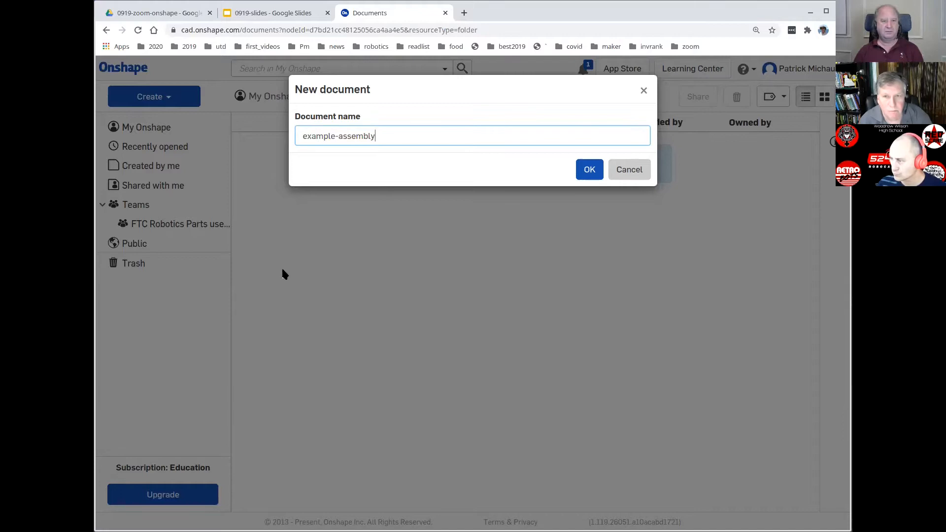
key("BackSpace")
key("BackSpace")
key("BackSpace")
key("BackSpace")
key("BackSpace")
key("BackSpace")
key("BackSpace")
type("design")
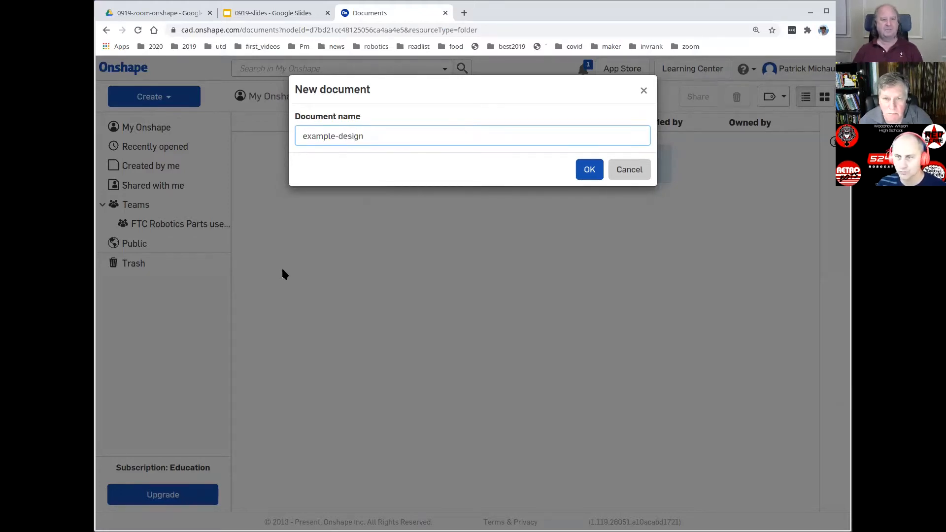
key("Return")
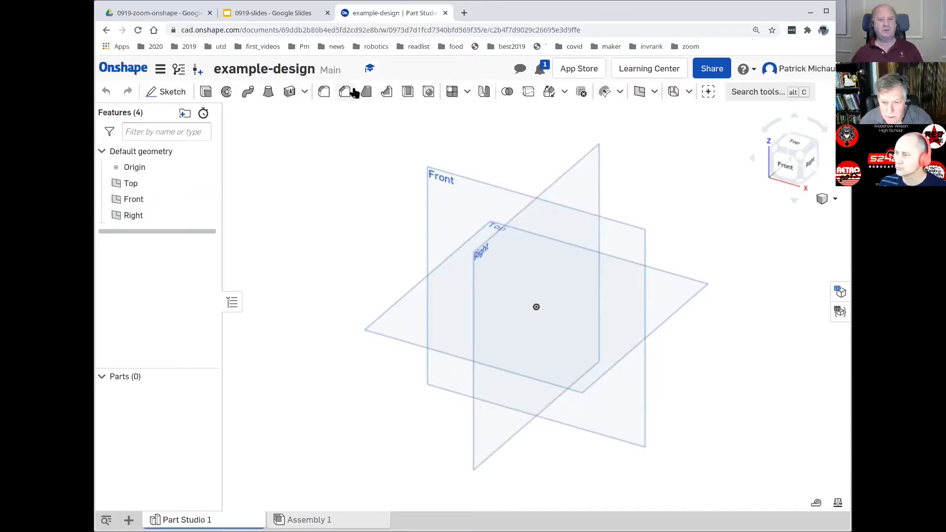
Step: Examine the default planes in Part Studio 1 by orbiting freely, viewing them from the top, bottom and corners, and rotating the bottom view
left_click_drag(317, 448, 433, 472)
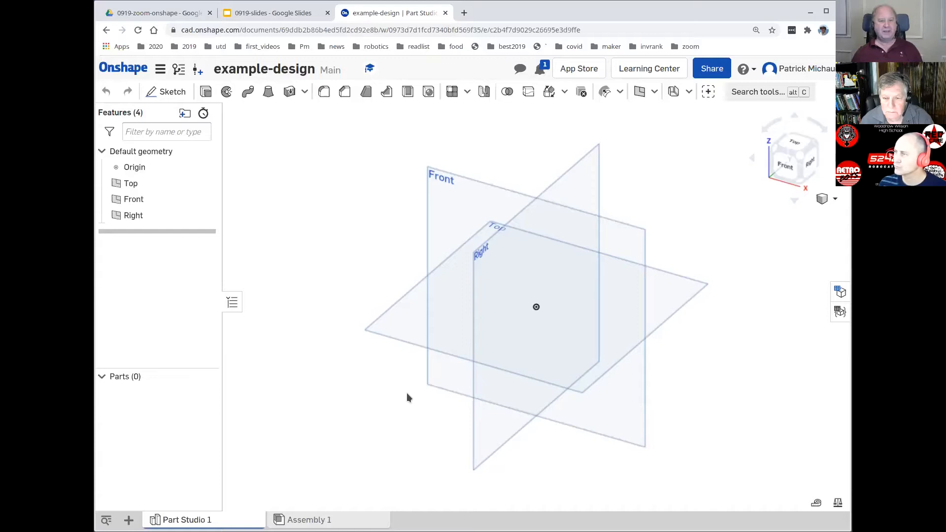
right_click_drag(410, 409, 393, 426)
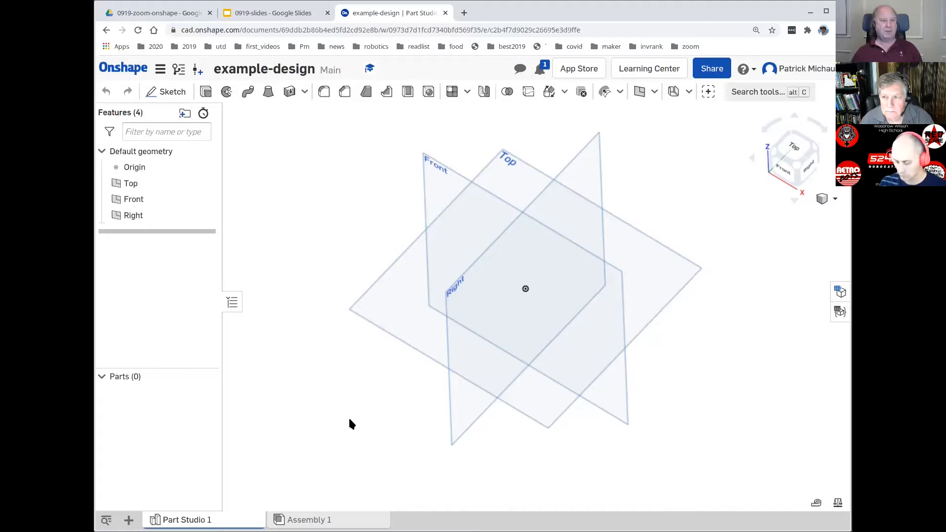
right_click_drag(350, 419, 384, 430)
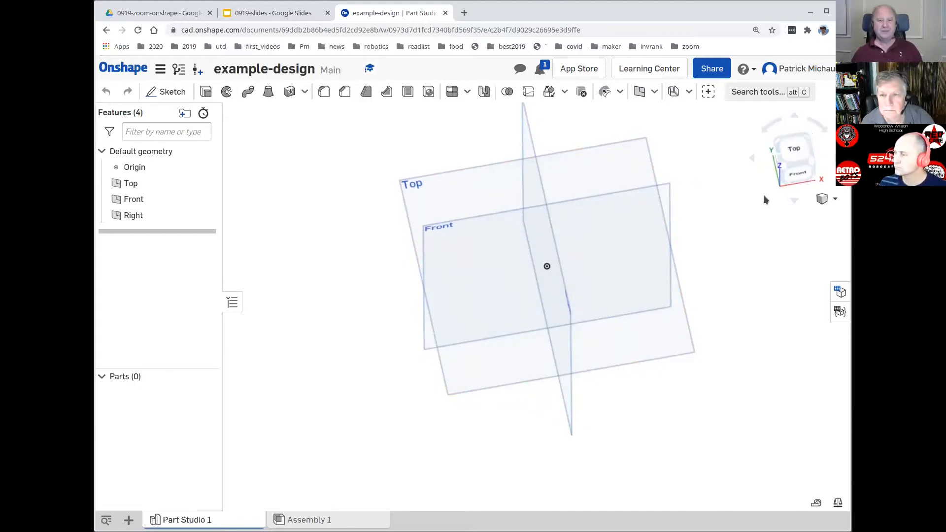
left_click(794, 150)
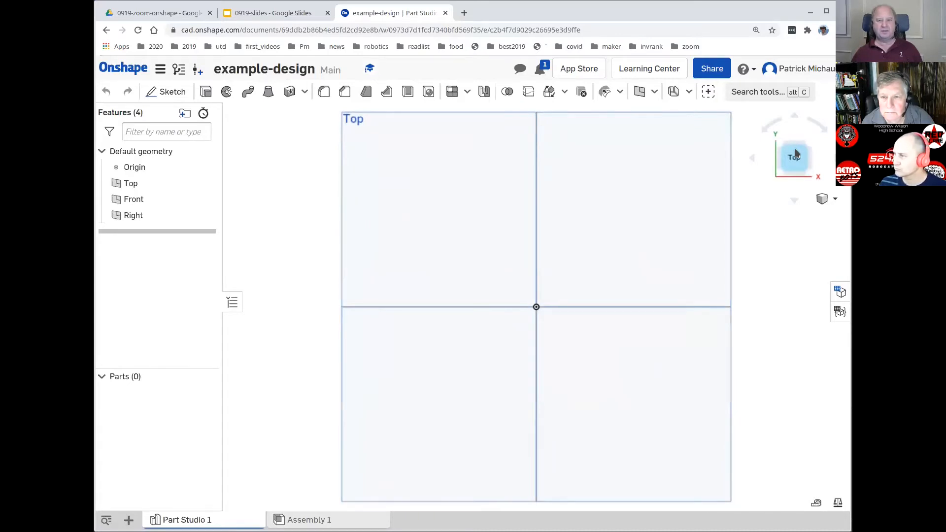
left_click(779, 172)
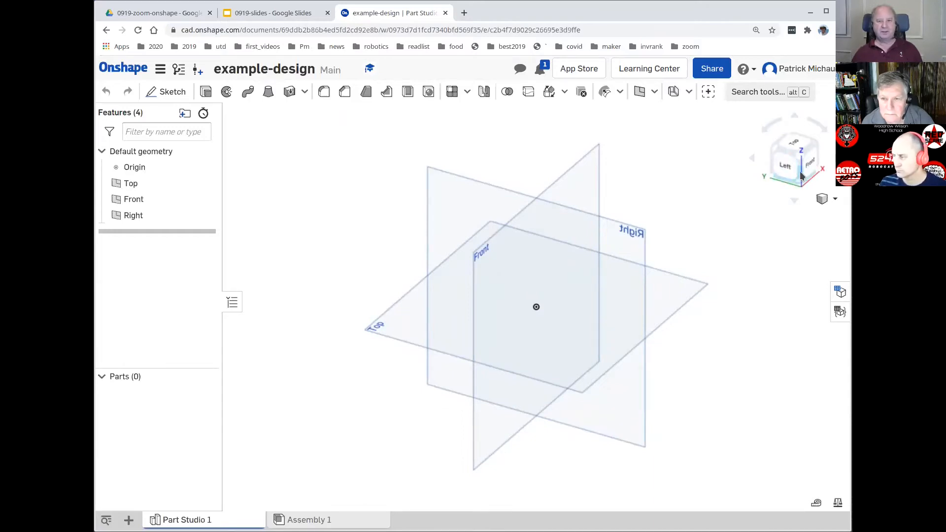
left_click(801, 175)
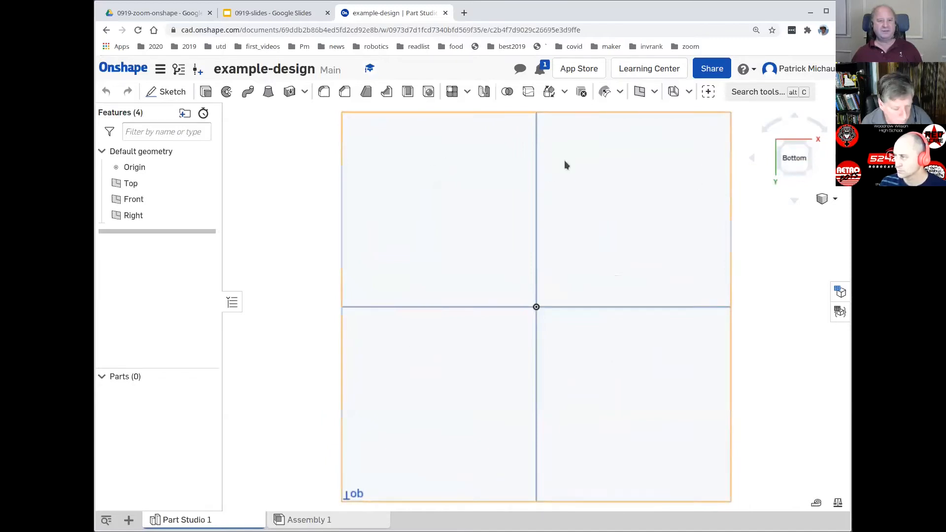
left_click(774, 128)
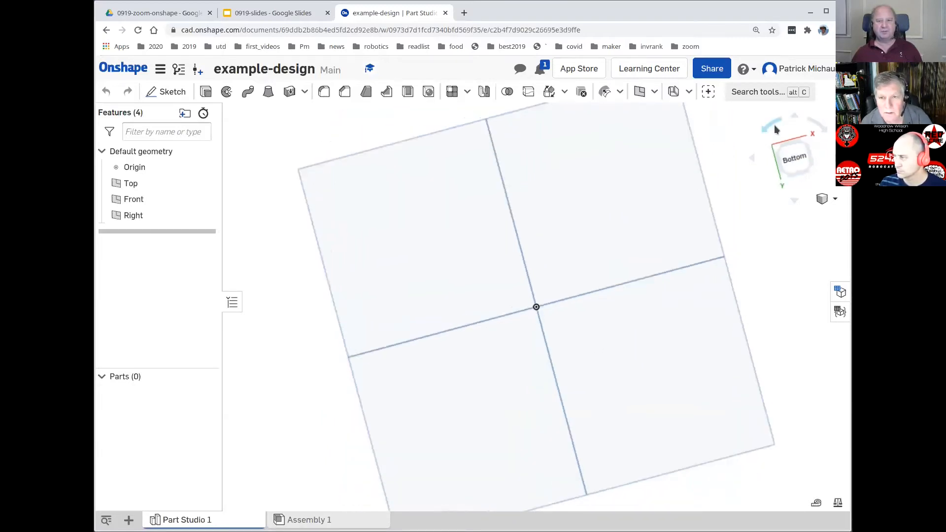
left_click(774, 128)
left_click(774, 128)
left_click(773, 129)
left_click(776, 167)
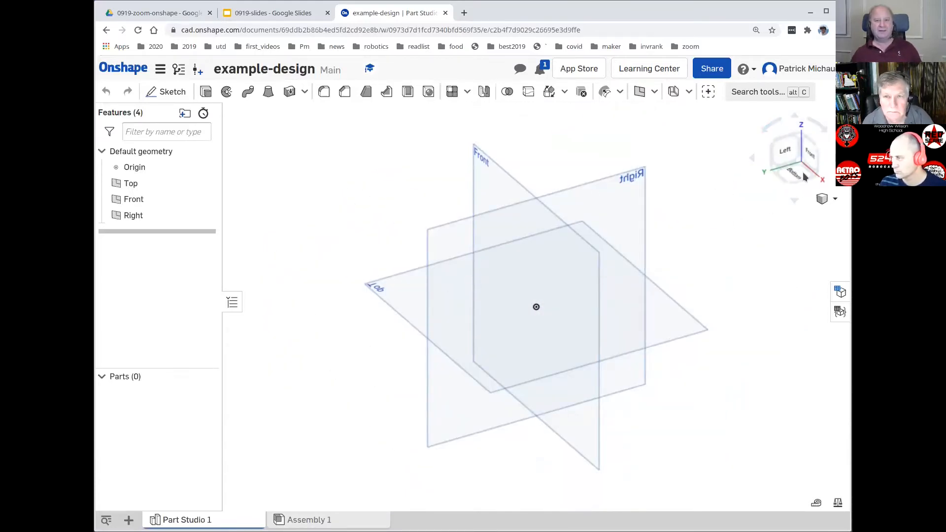
Step: Examine the default planes from the front and from a corner, and review the available view and shading options
left_click(808, 154)
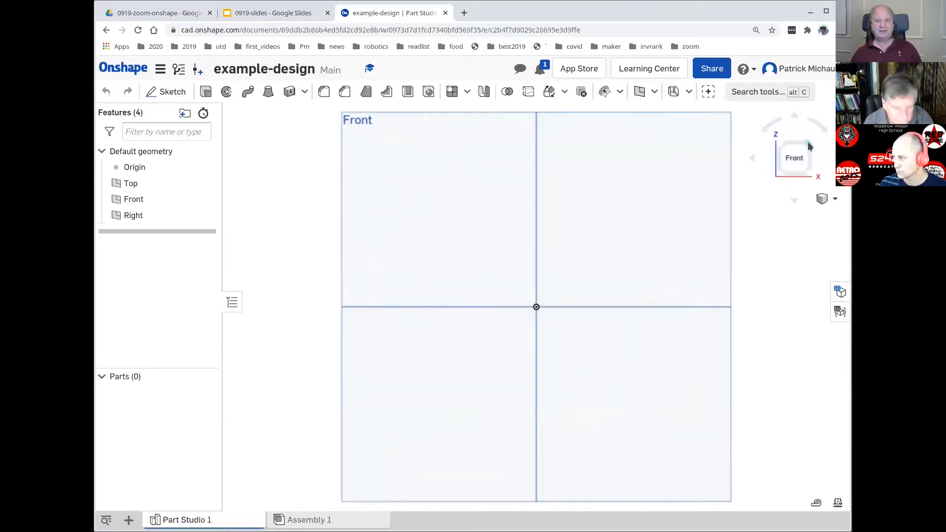
left_click(808, 141)
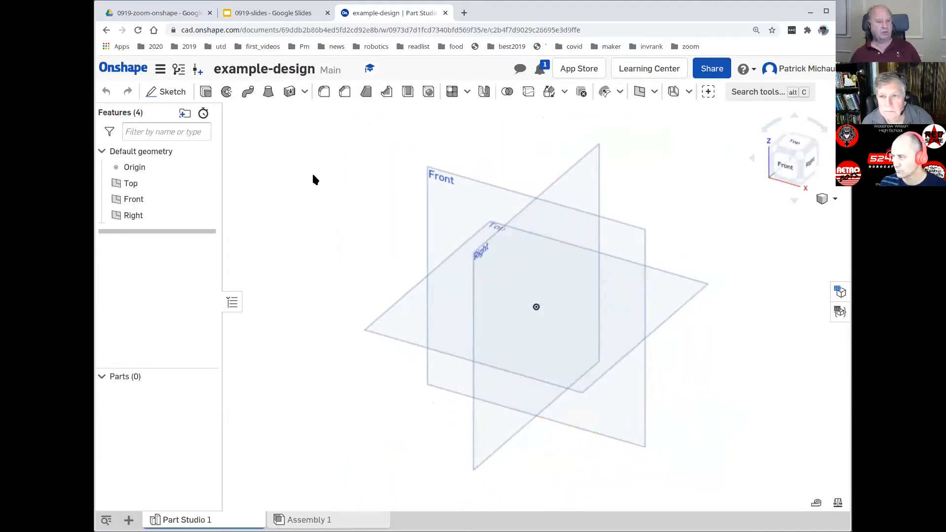
left_click(837, 200)
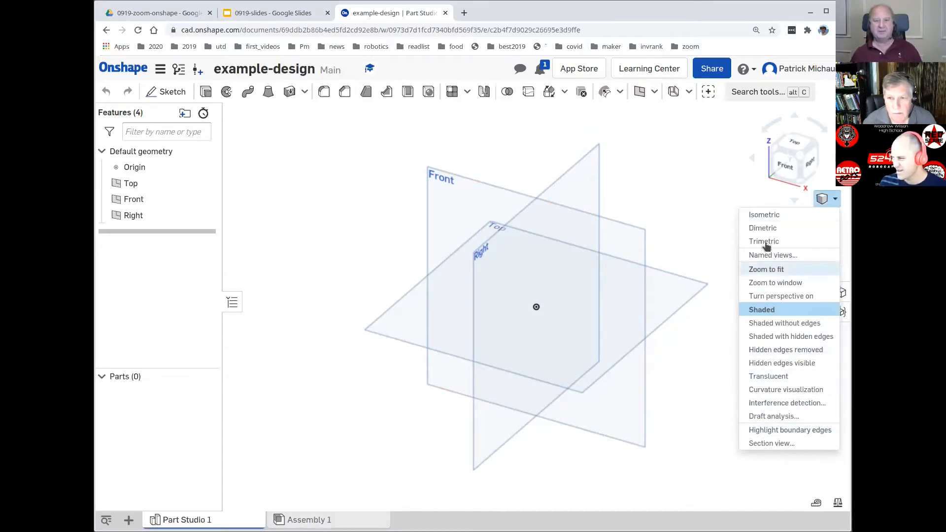
left_click(721, 208)
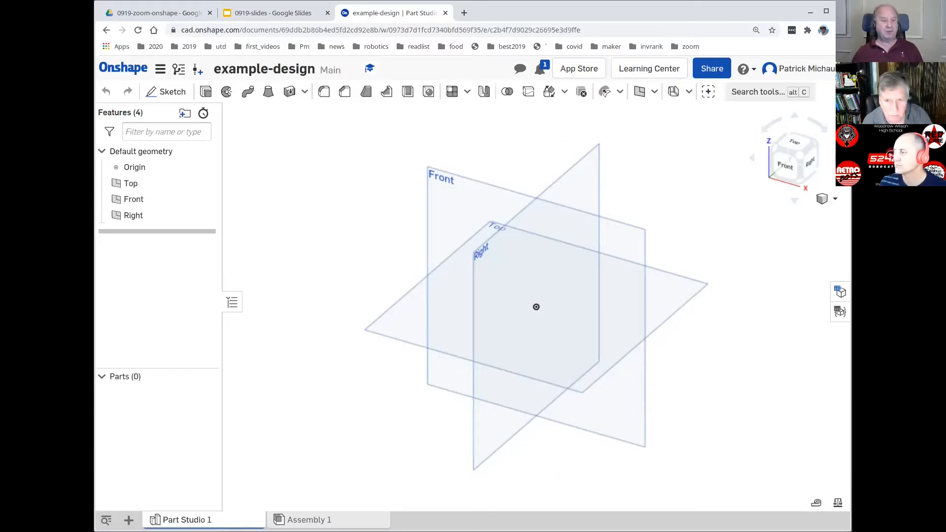
Step: Open Assembly 1 and start inserting parts from other documents, showing the FTC Robotics Parts users folders
mouse_move(205, 520)
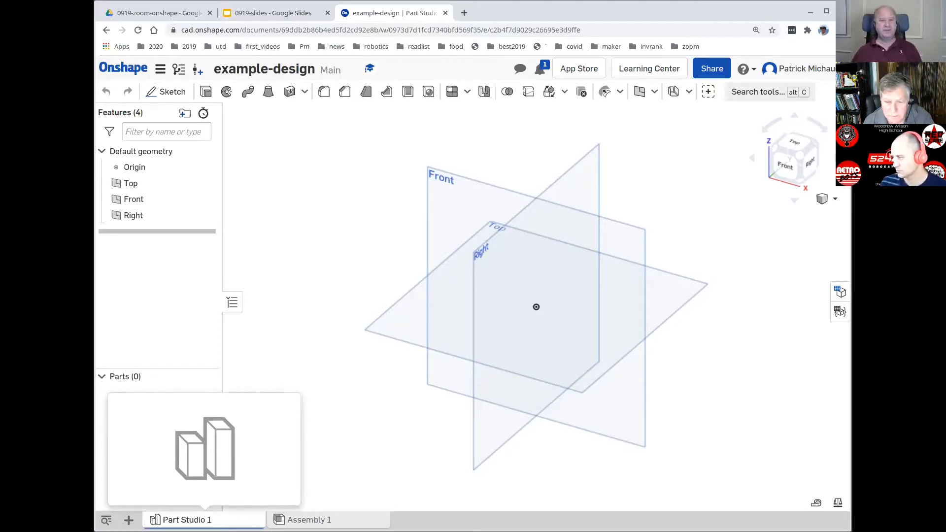
mouse_move(329, 520)
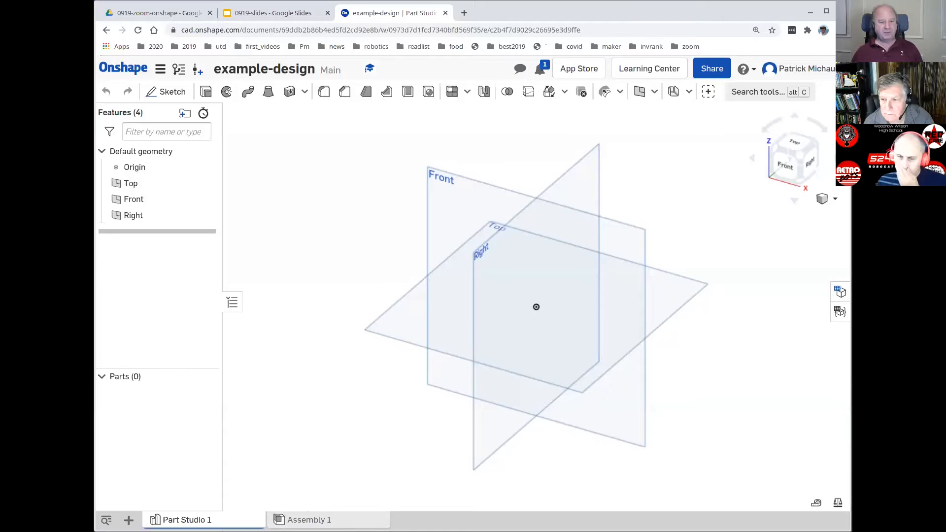
left_click(307, 520)
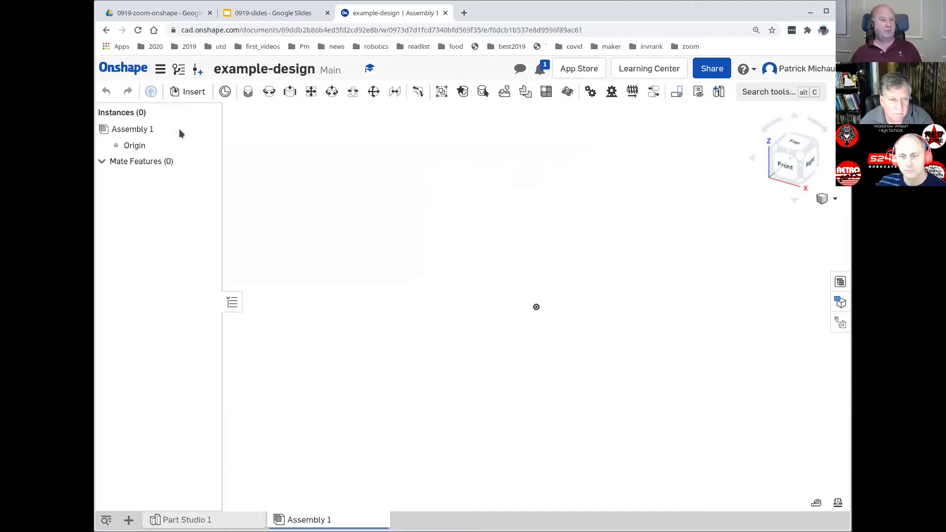
left_click(192, 93)
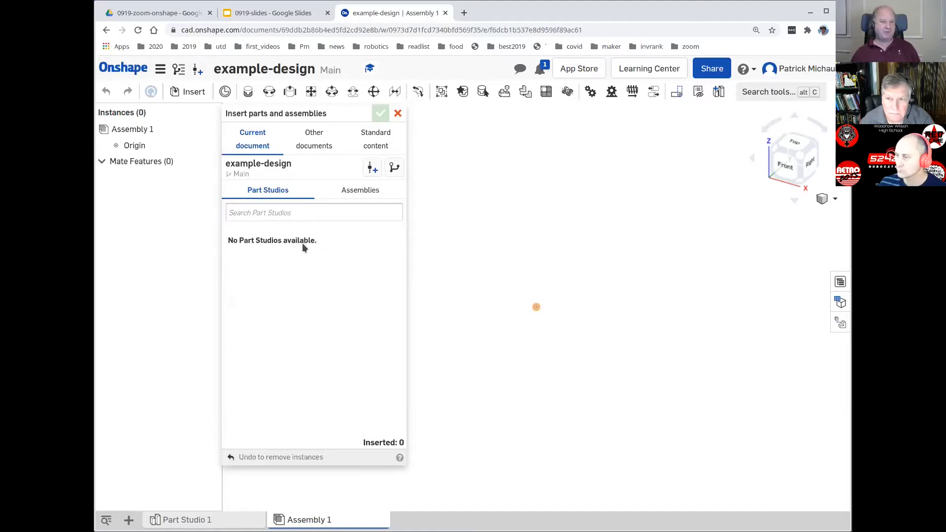
left_click(315, 148)
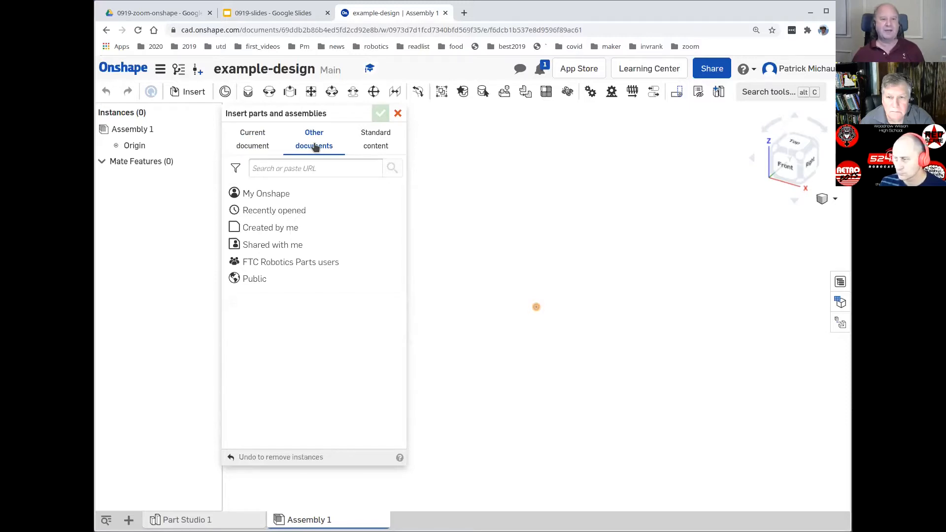
left_click(277, 264)
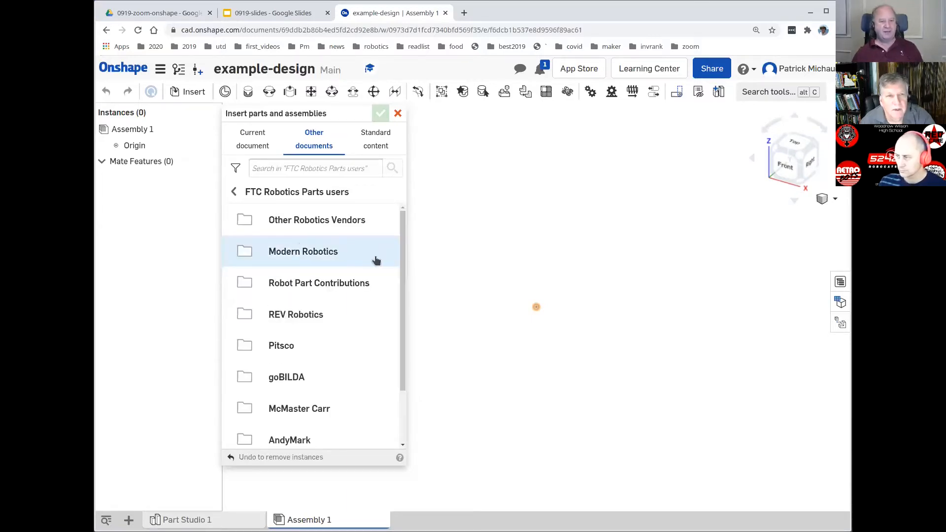
mouse_move(401, 258)
left_mouse_down()
mouse_move(413, 350)
mouse_move(413, 245)
left_mouse_up()
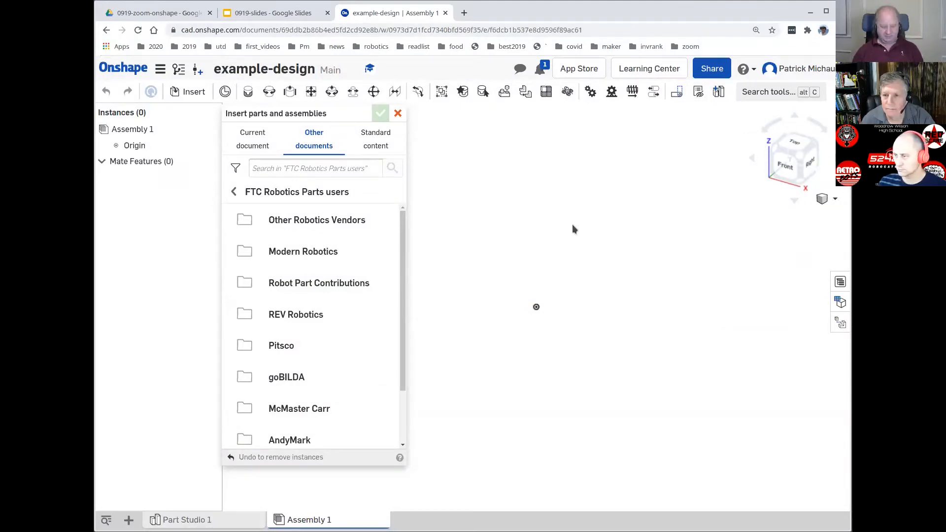
Step: Open the NorthTexasFTC Google group in a new browser tab and read the Sep 17 and Sep 19 Zoom clinic conversation
key("ctrl+t")
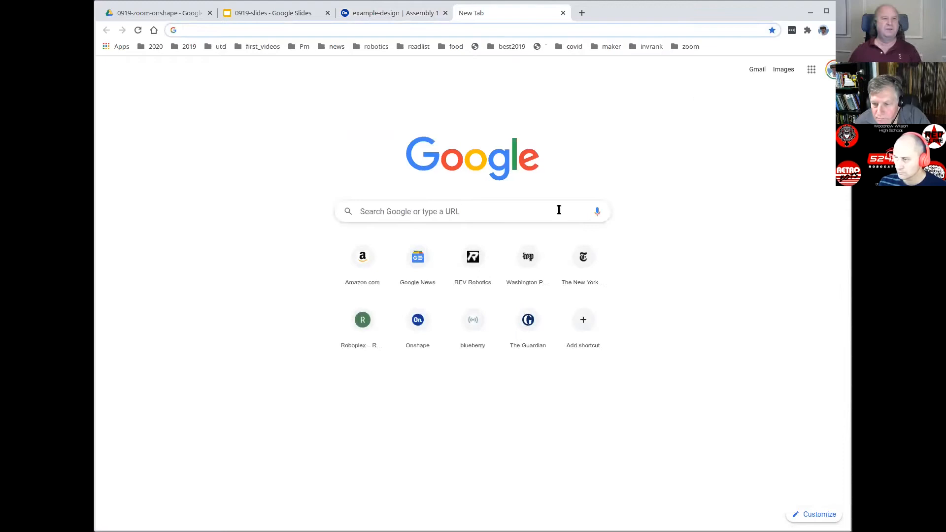
left_click(214, 33)
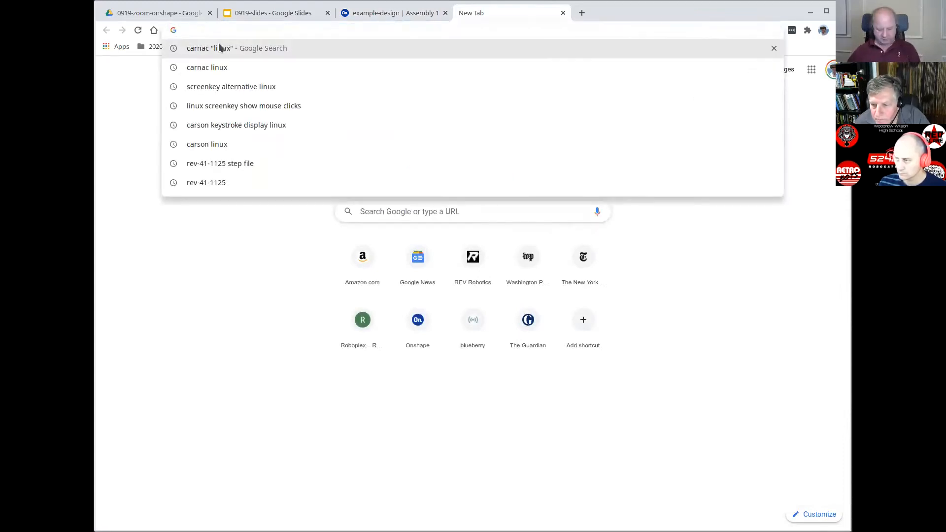
type("groups")
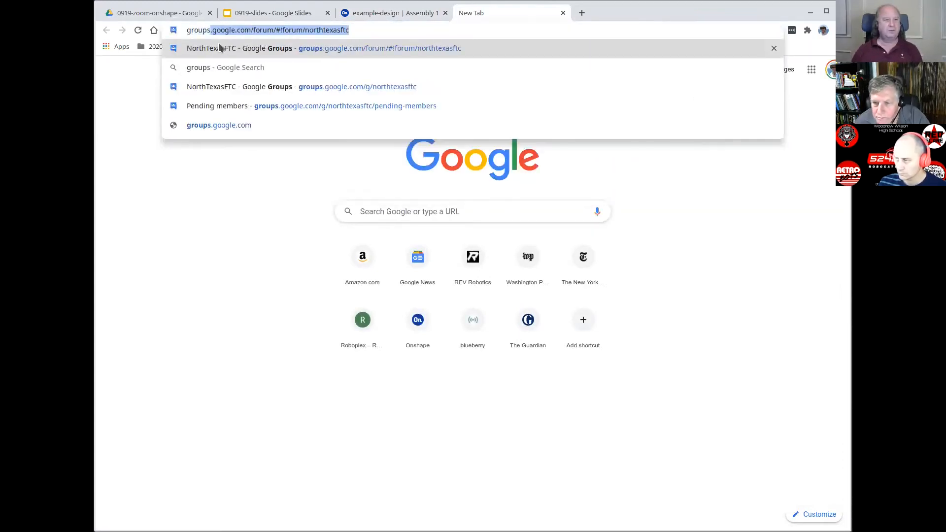
key("Return")
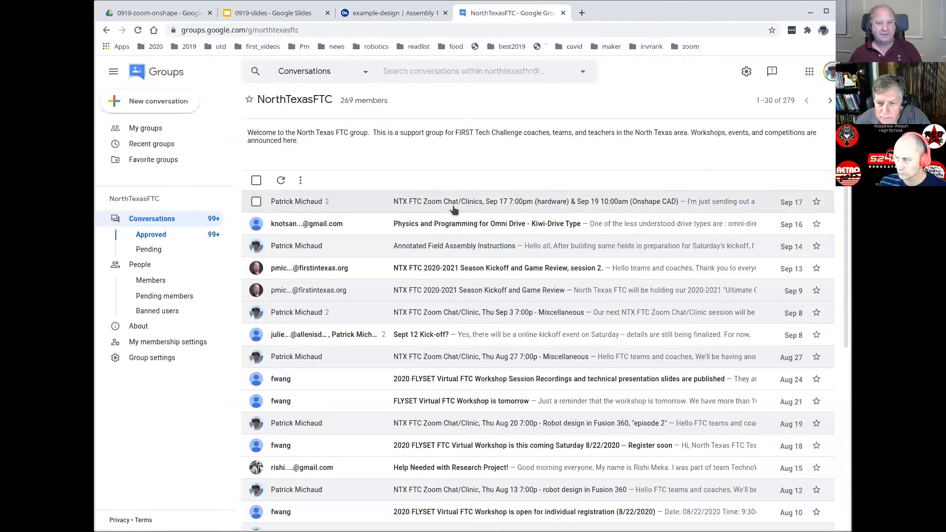
left_click(454, 201)
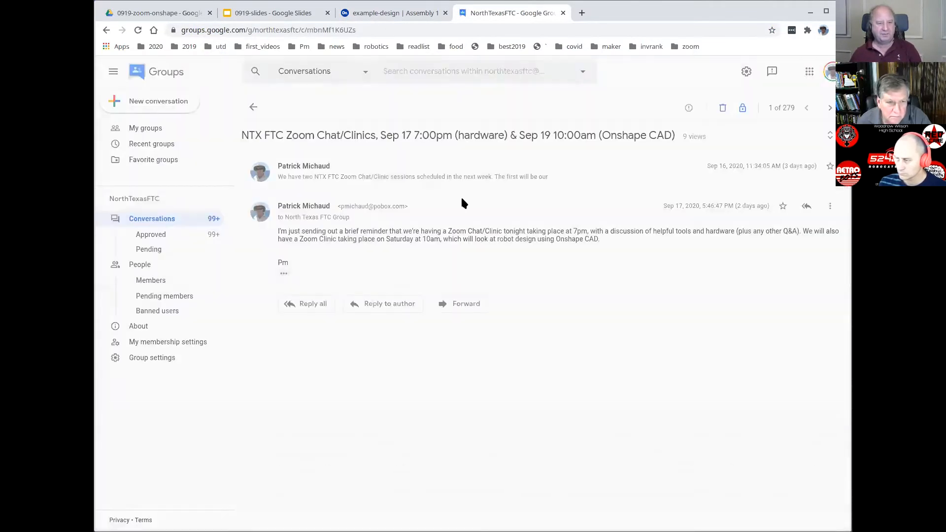
left_click(302, 185)
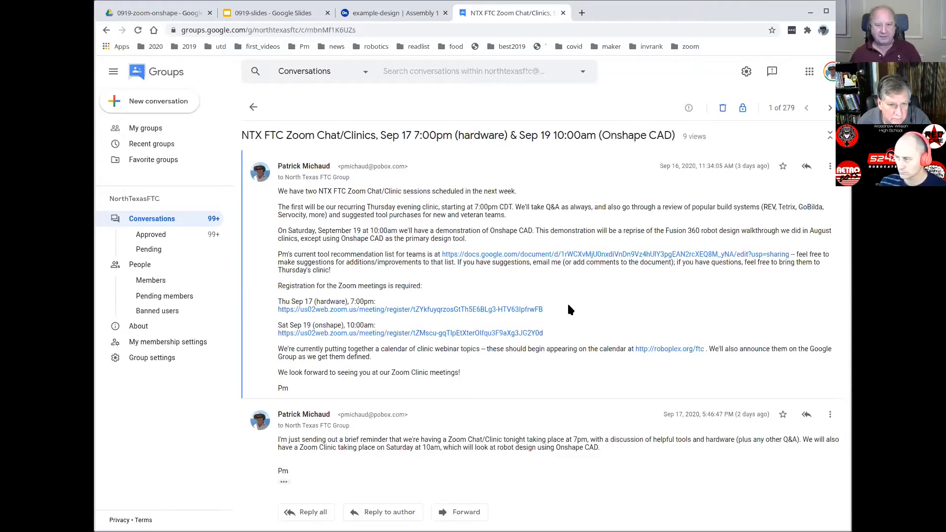
Step: View the Onshape CAD demonstration event through the announcement's roboplex.org/ftc link and try to open its OnshapeforFIRSTTeams.pdf link
left_click(650, 349)
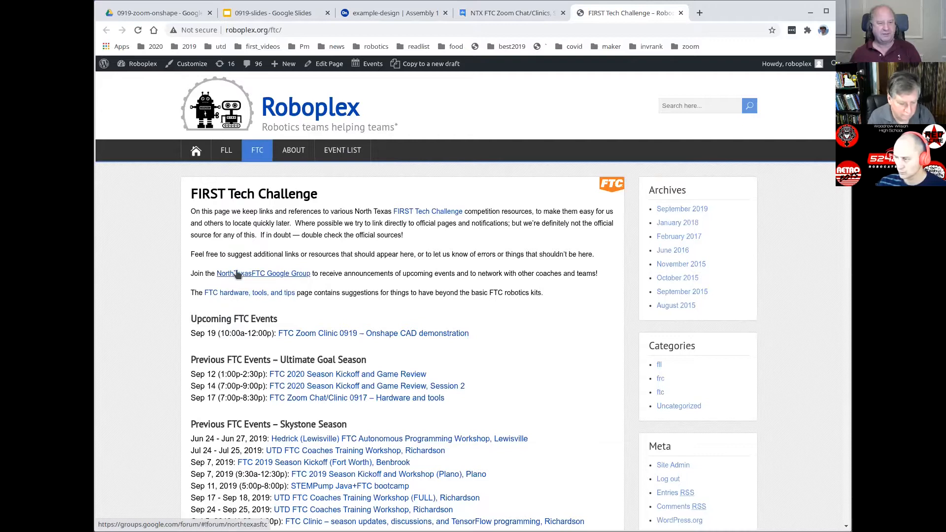
left_click(361, 334)
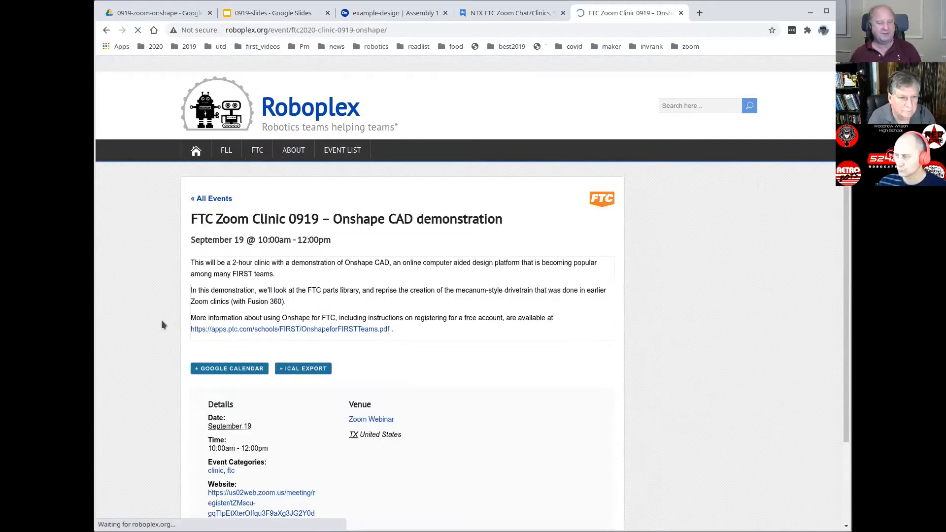
left_click(213, 330)
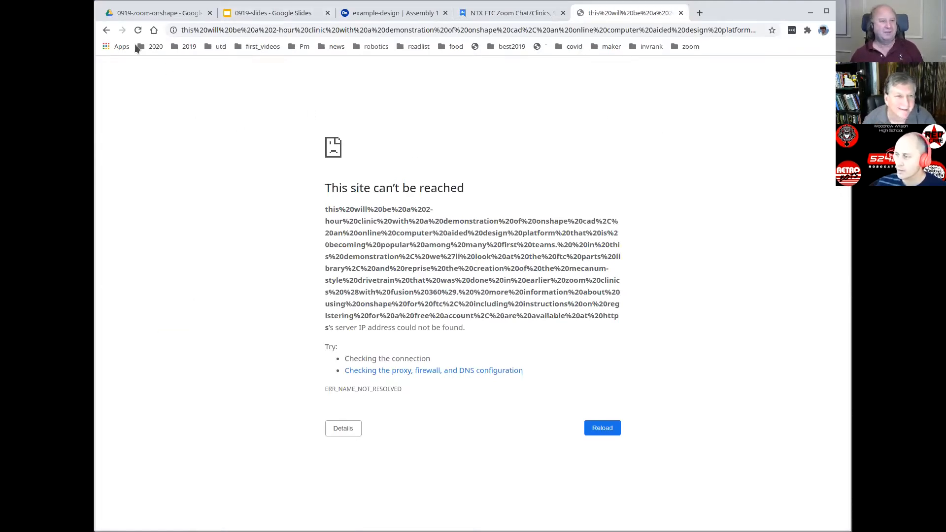
left_click(106, 30)
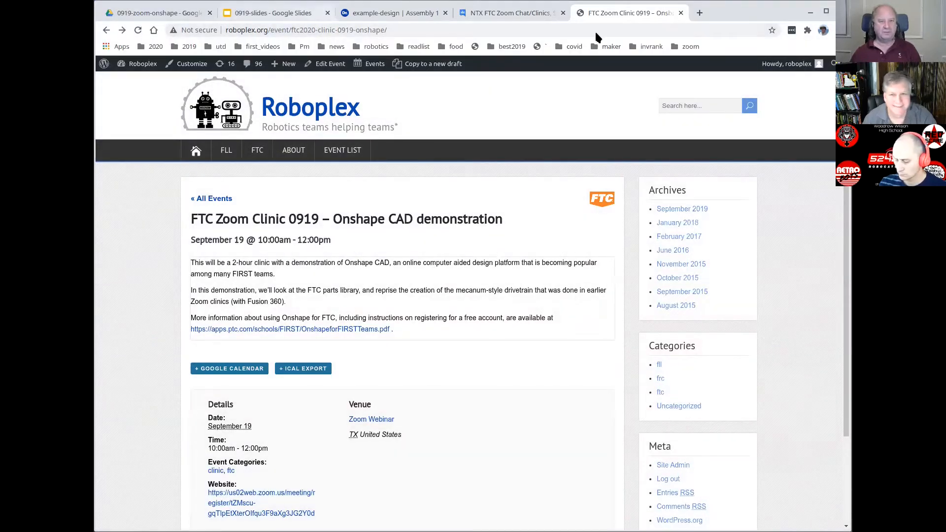
mouse_move(721, 13)
left_mouse_down()
mouse_move(679, 93)
mouse_move(721, 13)
left_mouse_up()
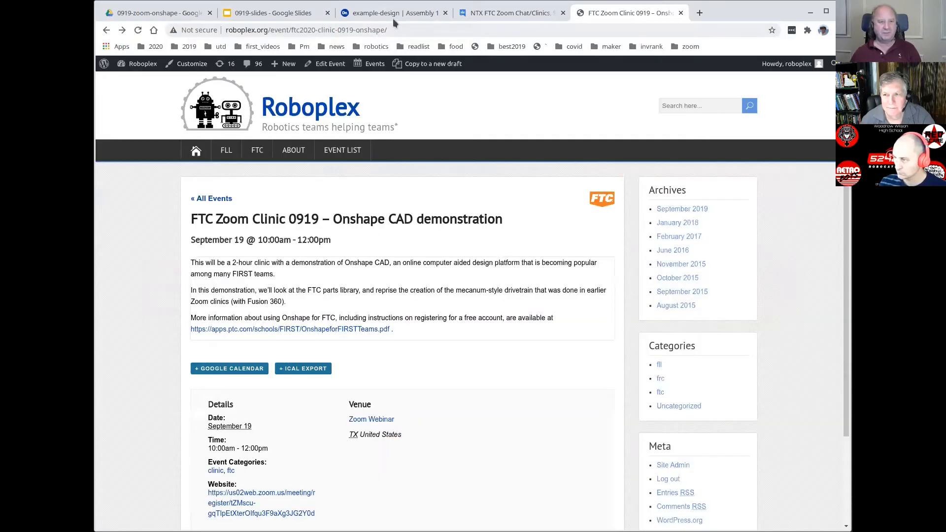
left_click(494, 14)
Step: Return to example-design in Onshape and browse the insertable parts in REV Robotics > FTC > Structure > 15mm Extrusion
left_click(398, 14)
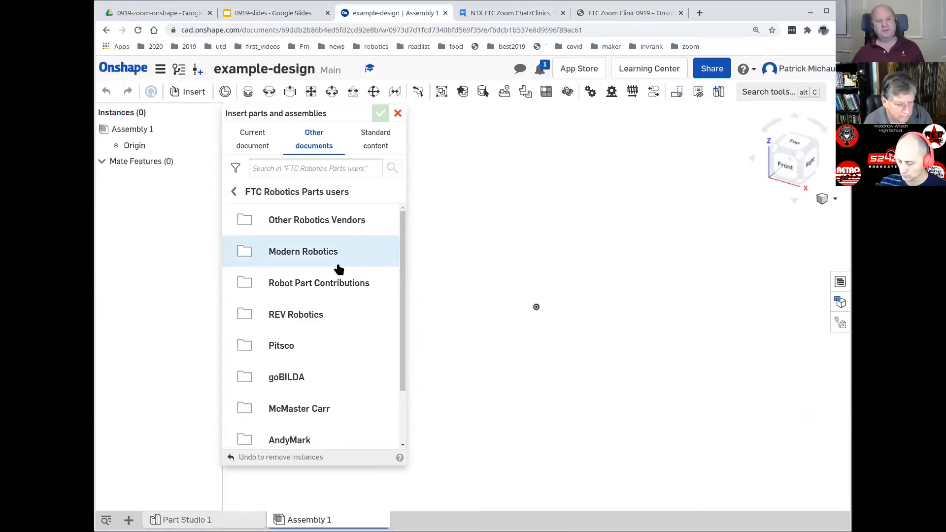
left_click(294, 322)
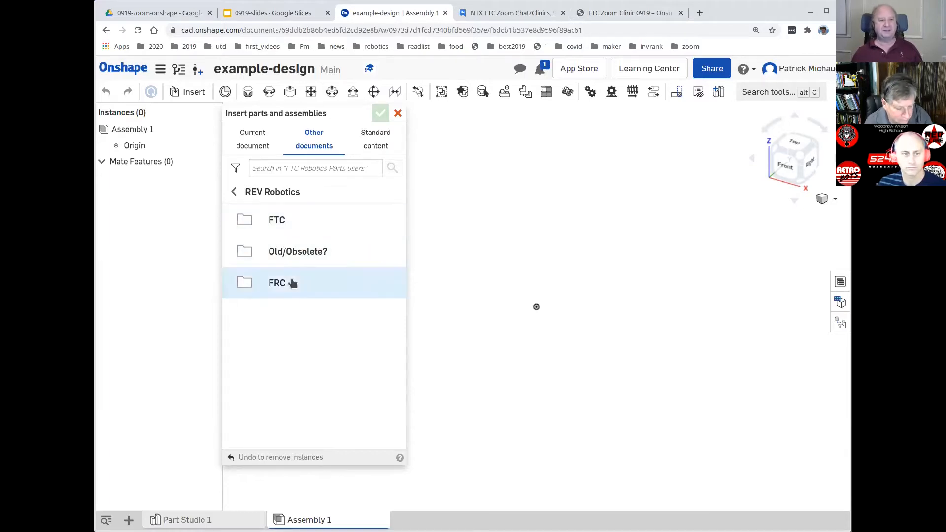
left_click(282, 221)
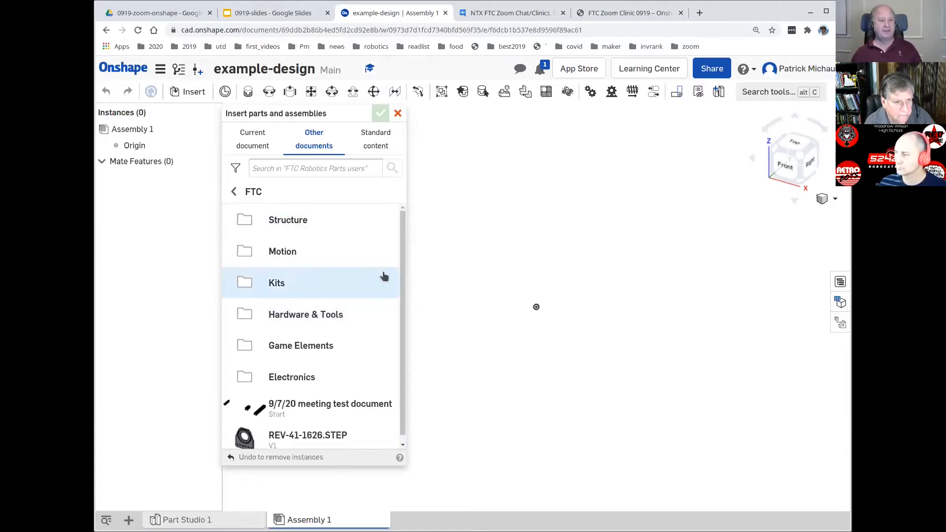
left_click_drag(402, 260, 403, 255)
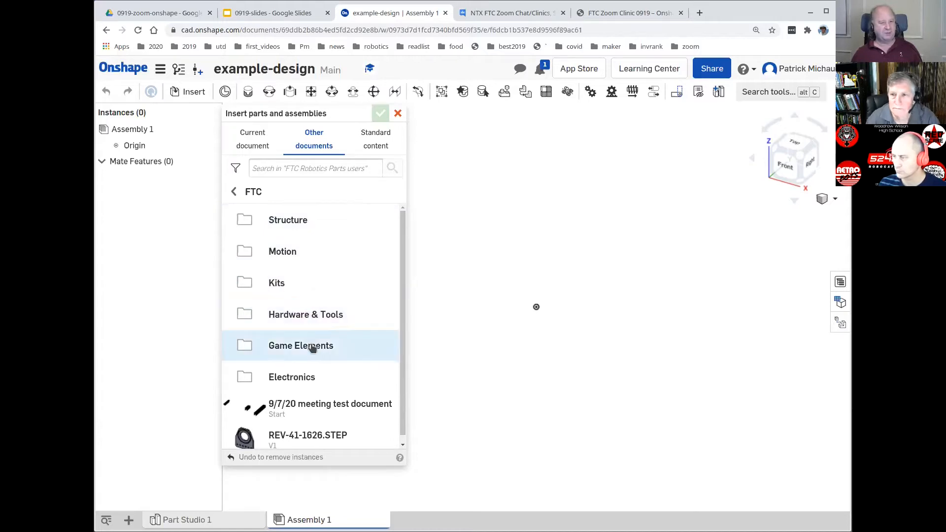
left_click(301, 221)
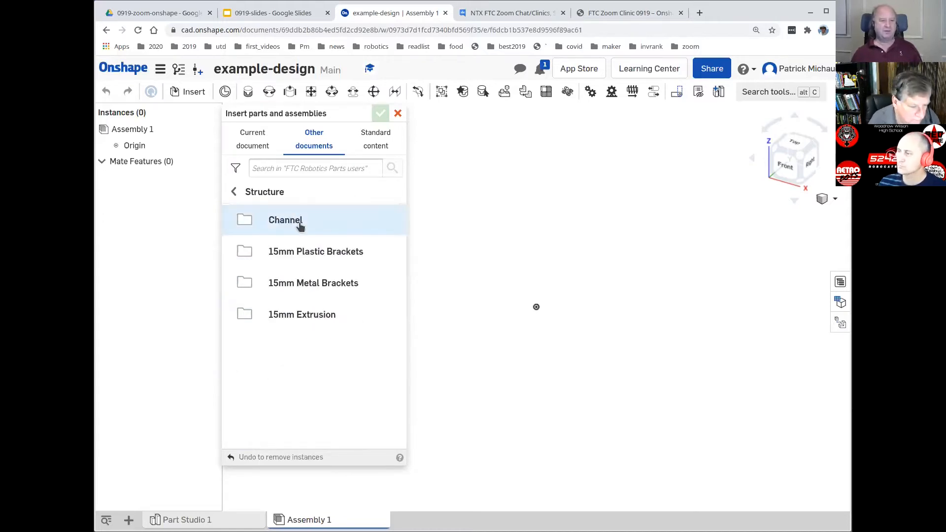
left_click(288, 317)
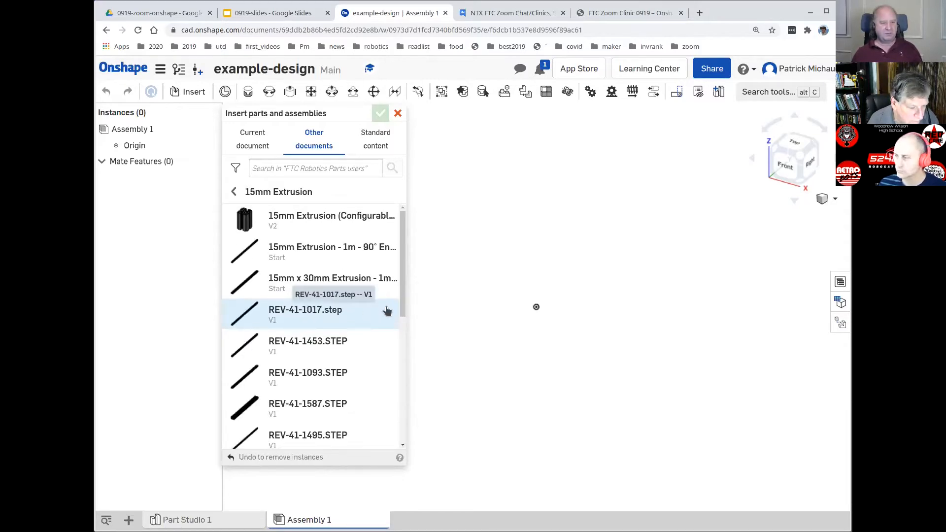
left_click_drag(402, 301, 413, 419)
left_click_drag(415, 350, 421, 267)
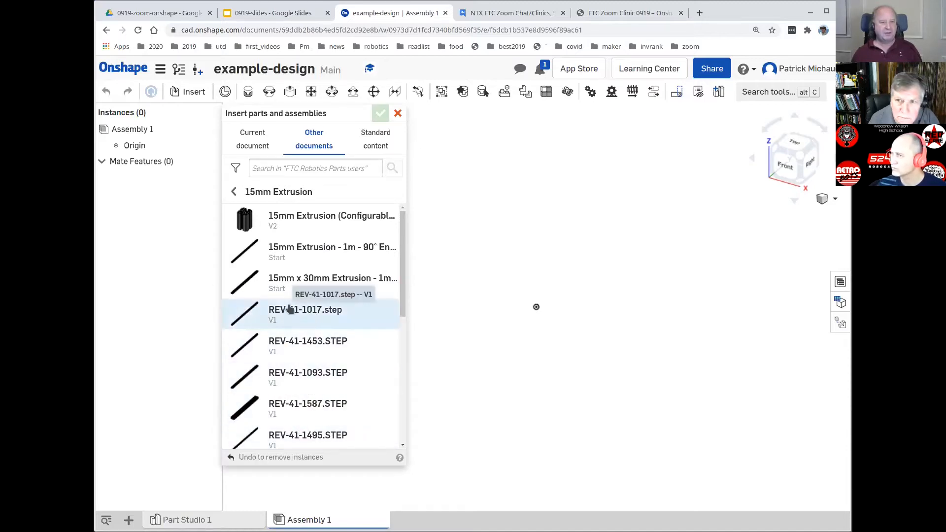
Step: Check the 15mm Extrusion - 1m - 90° document for insertable part studios and assemblies, and return to the 15mm Extrusion folder
left_click(302, 254)
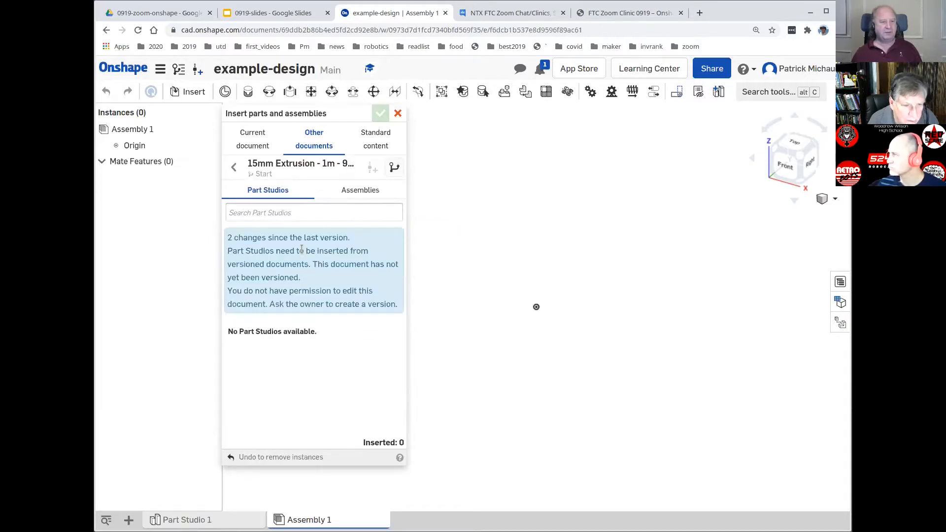
left_click(352, 192)
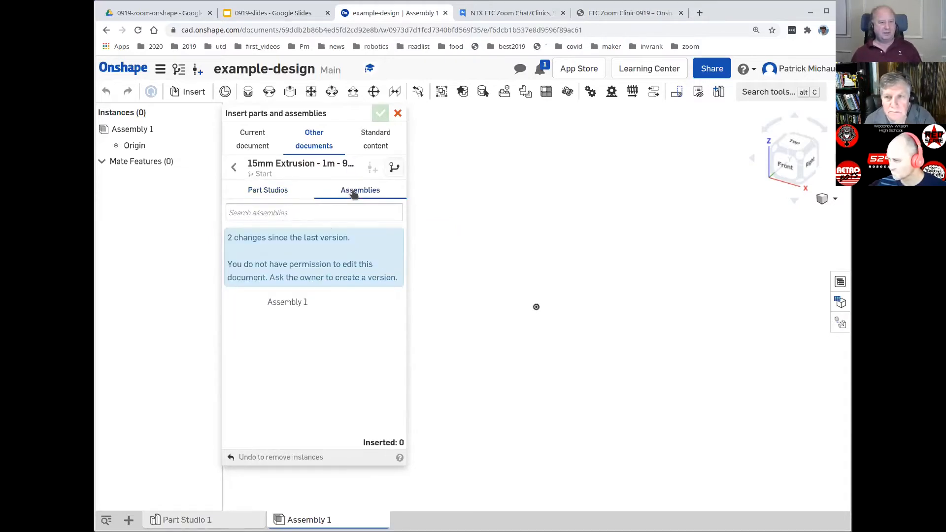
left_click(290, 192)
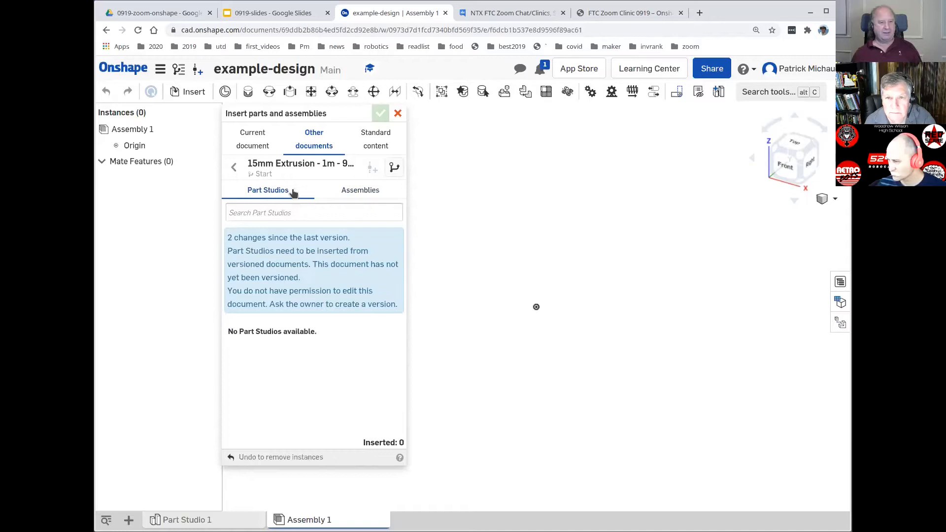
left_click(233, 168)
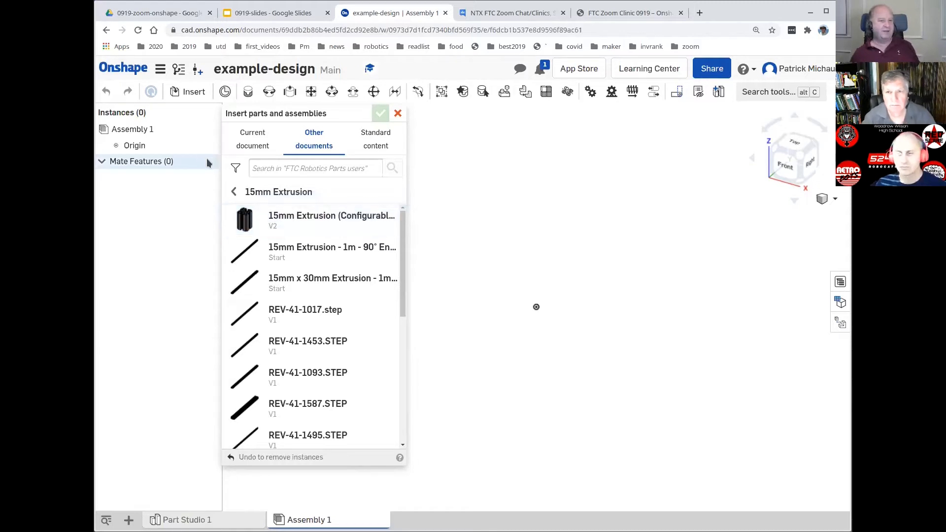
Step: Insert the 15mm Extrusion (Configurable Length) part into the assembly at a length of 100 mm, near the origin
left_click(332, 220)
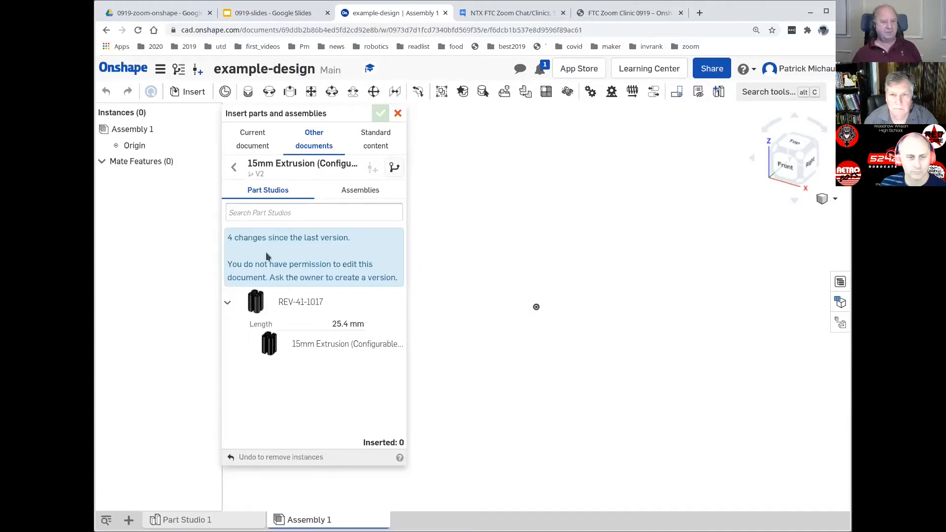
left_click(317, 323)
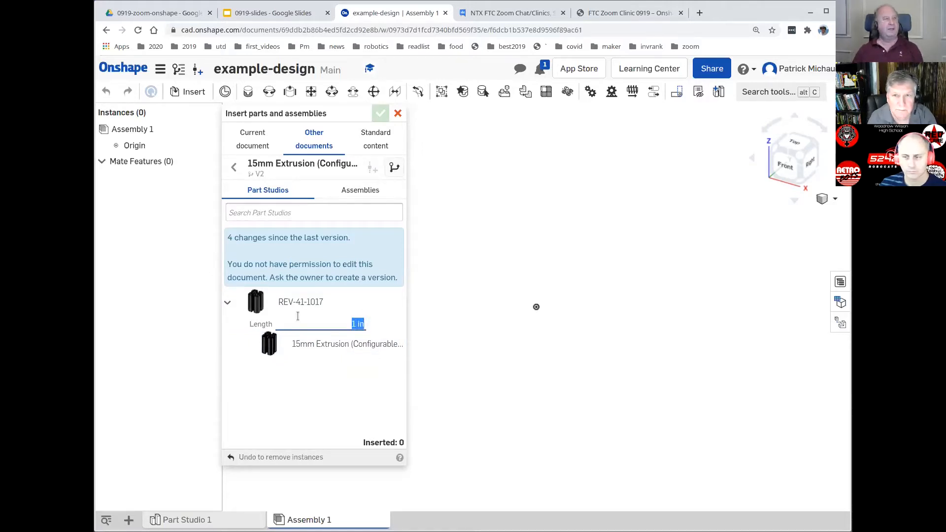
type("100mm")
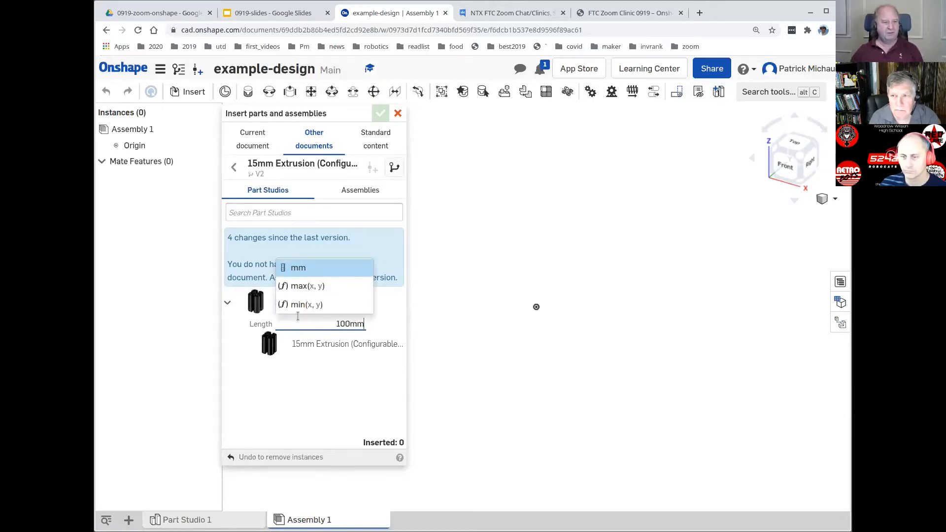
key("Return")
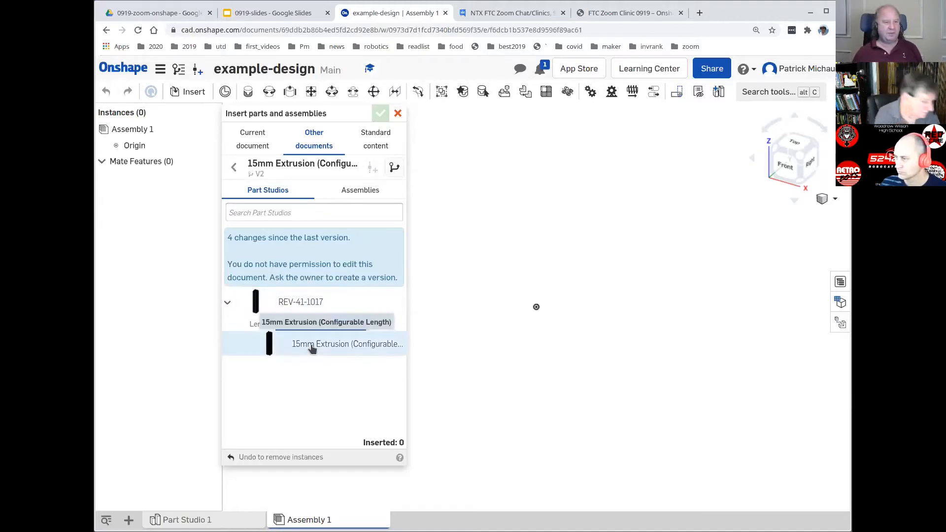
left_click(305, 306)
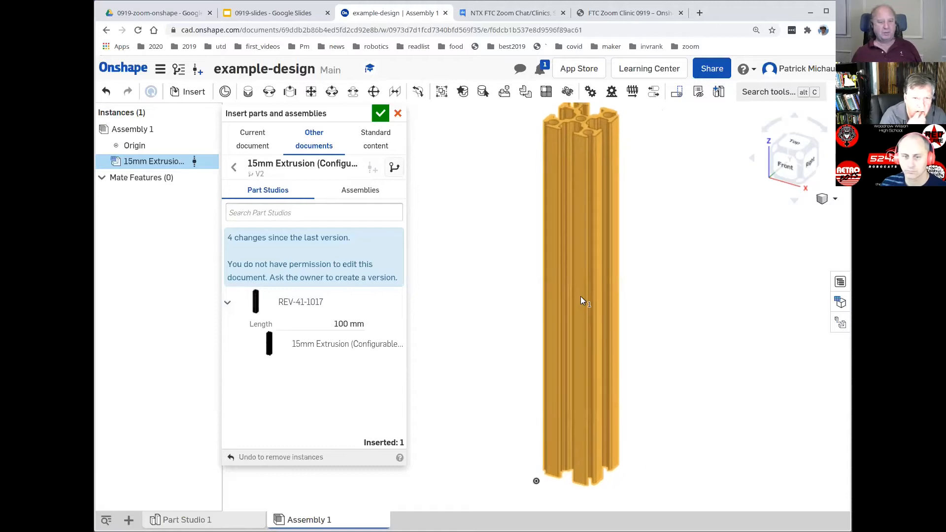
left_click(546, 296)
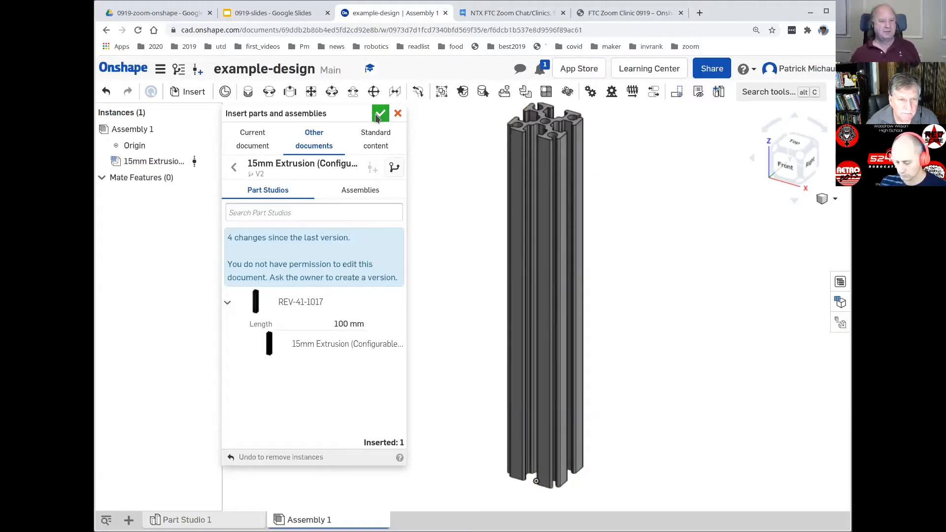
left_click(380, 114)
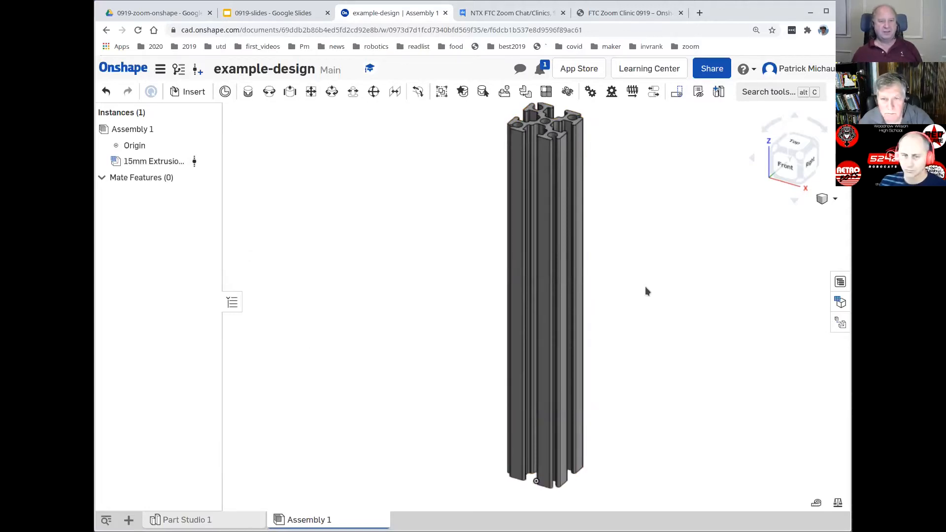
Step: Examine the inserted extrusion from its long sides and its end profile
right_click_drag(646, 291, 602, 305)
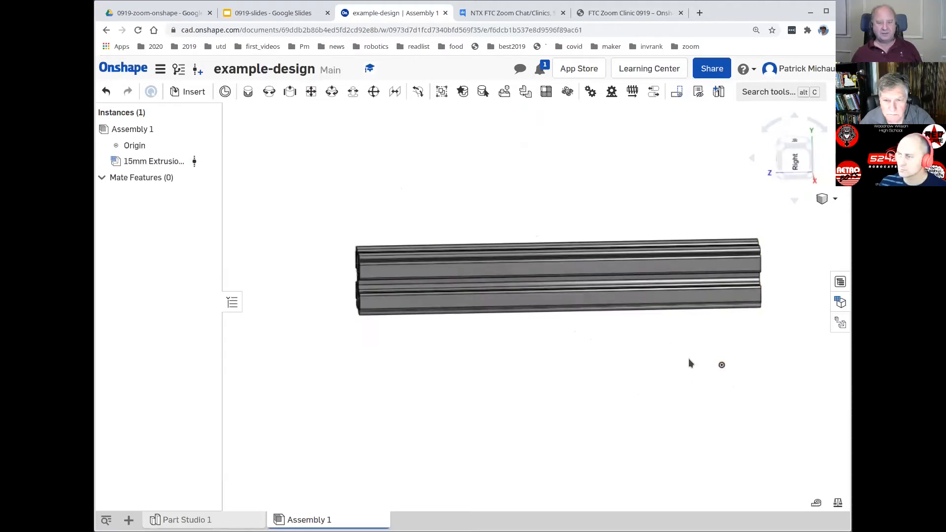
right_click(528, 199)
left_click(486, 208)
right_click_drag(492, 197, 468, 216)
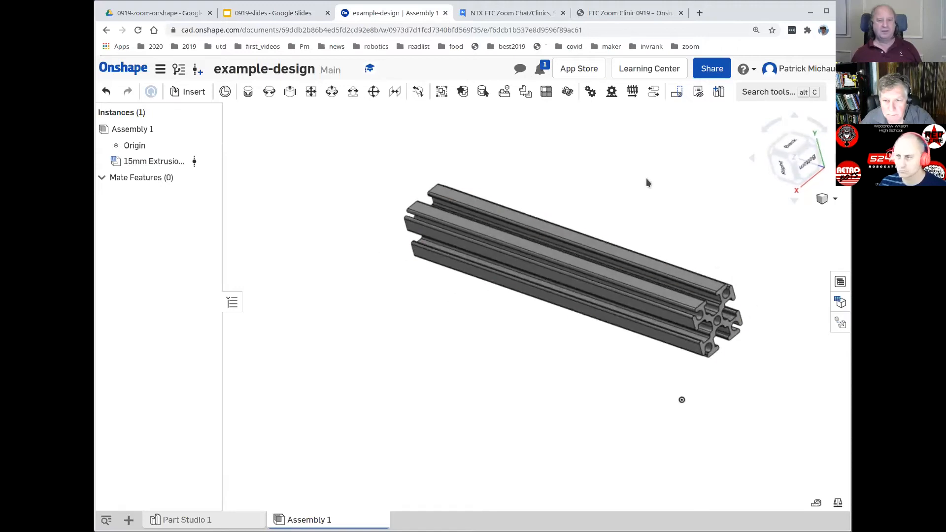
left_click(793, 162)
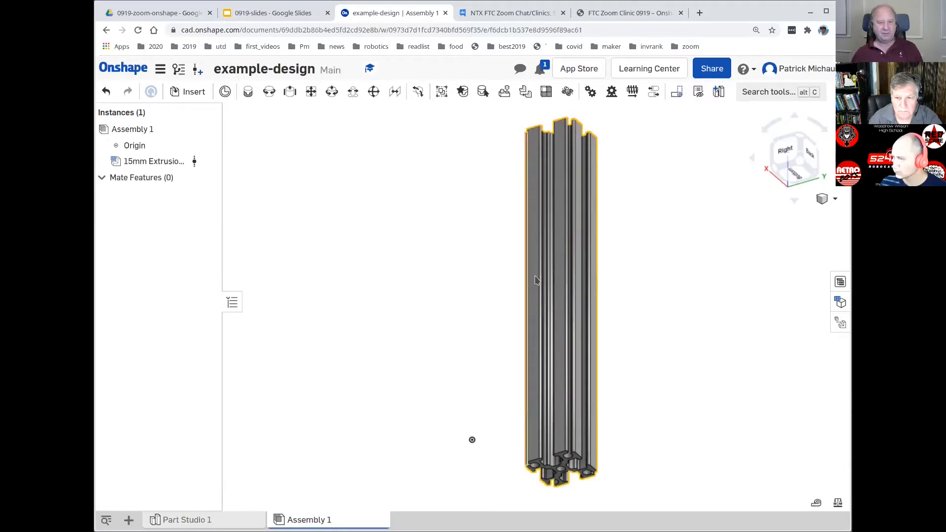
Step: Browse the FTC Robotics Parts users library for insertable parts in REV Robotics > FTC > Motion > Rotary Motion
left_click(190, 93)
left_click(319, 143)
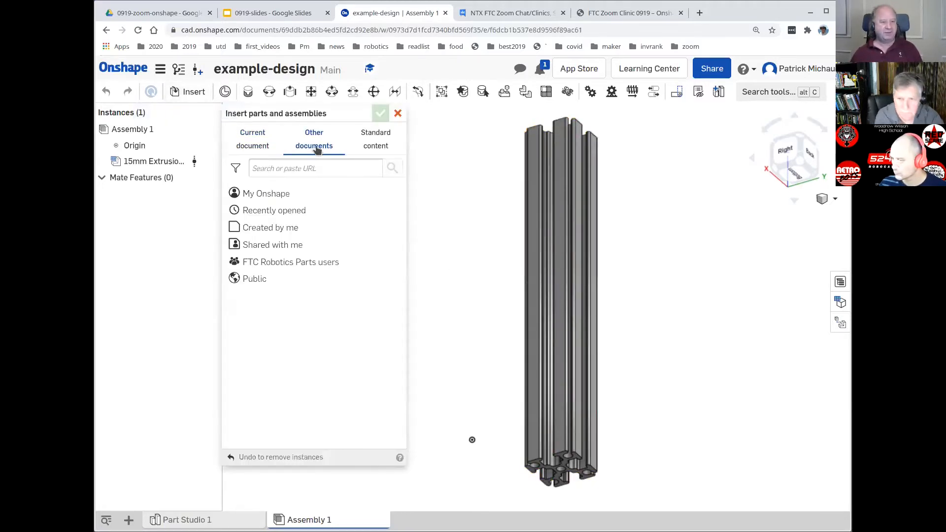
left_click(282, 264)
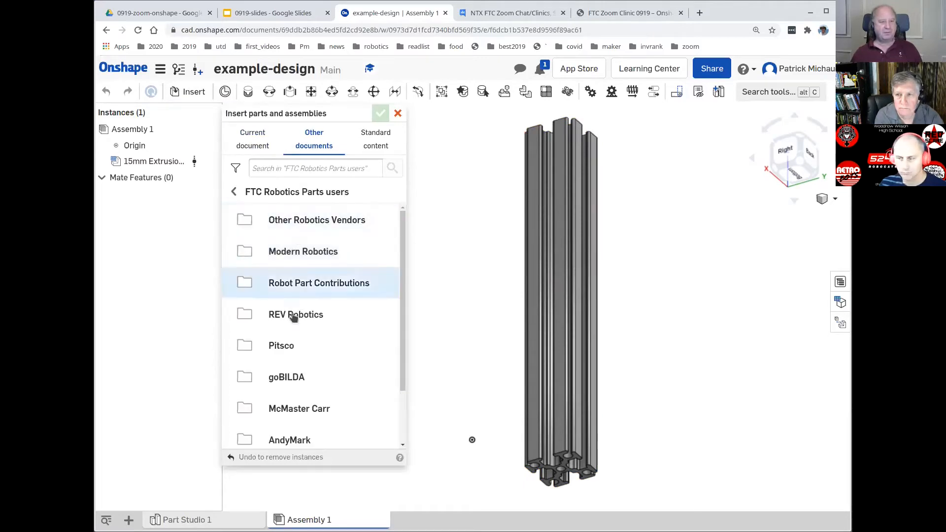
left_click(293, 315)
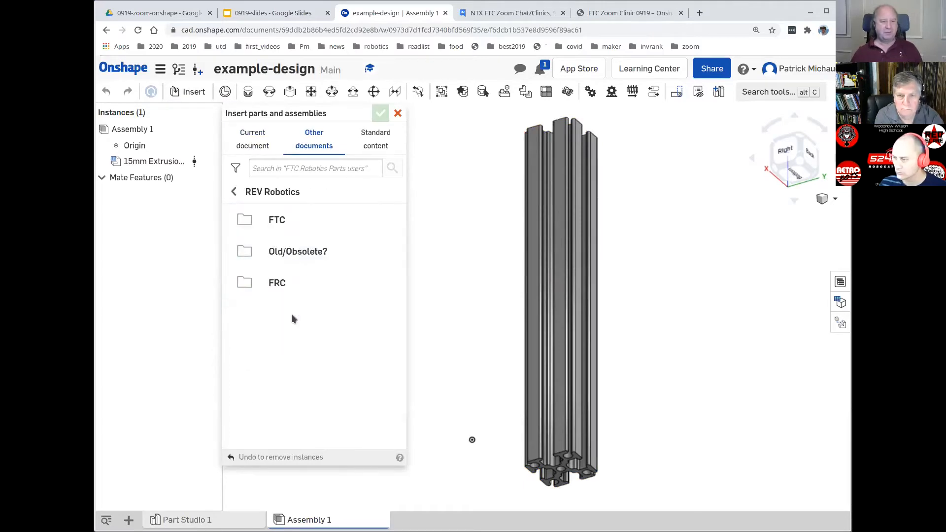
left_click(281, 221)
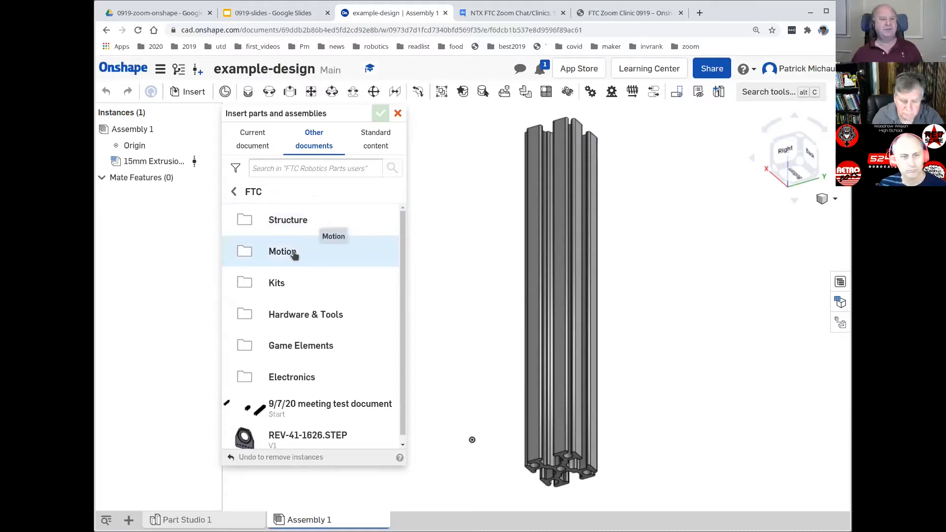
left_click(294, 252)
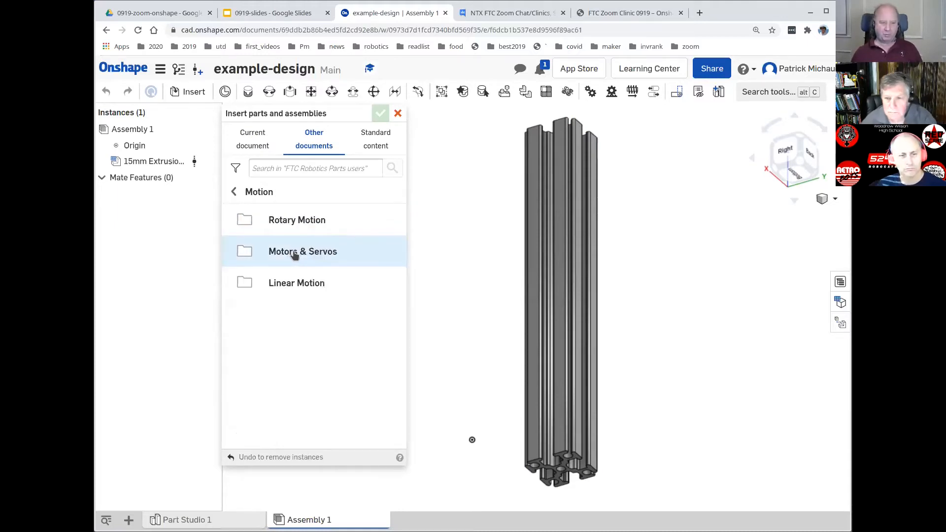
left_click(296, 223)
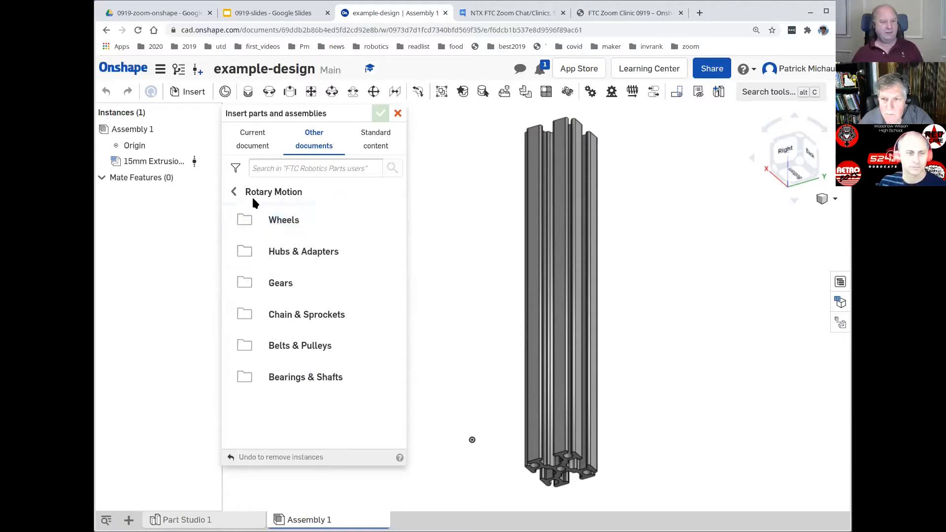
left_click(233, 193)
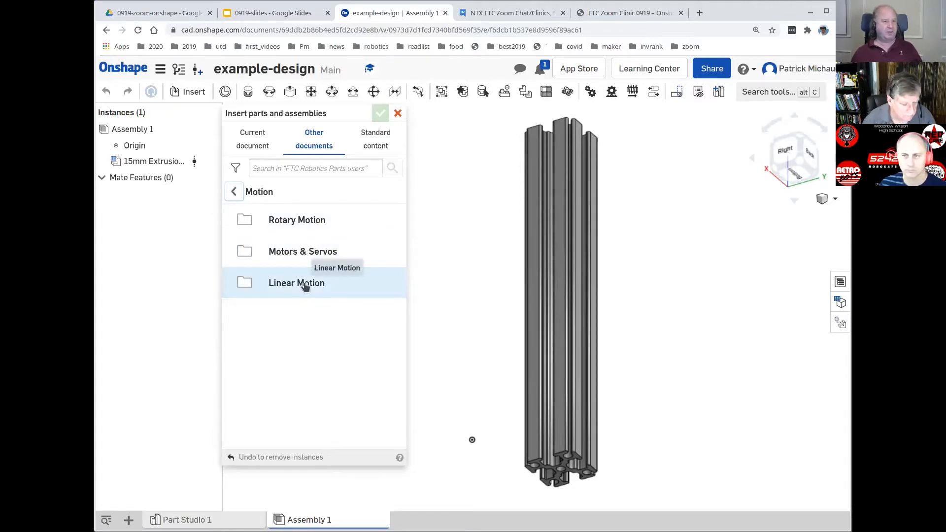
left_click(311, 219)
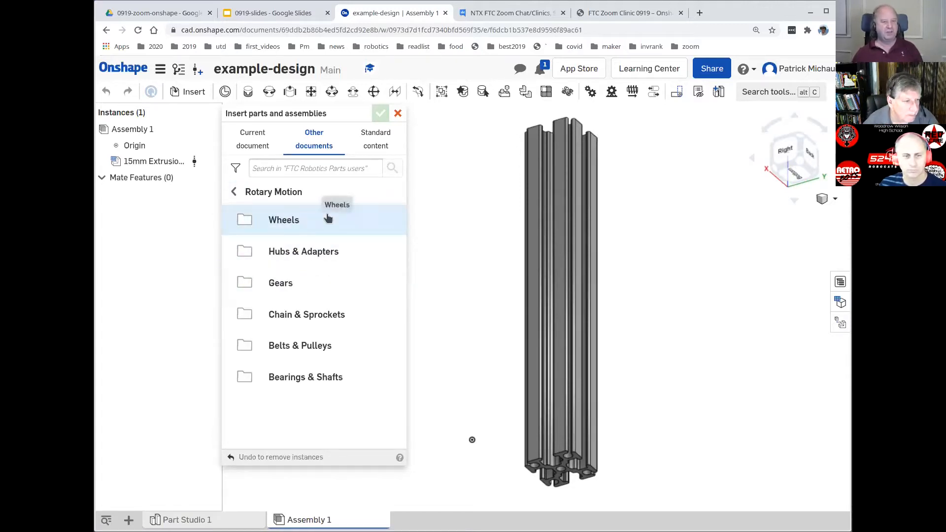
Step: Insert the REV-41-1317 part from the Bearings & Shafts folder into the assembly
left_click(315, 378)
left_click_drag(404, 281, 402, 436)
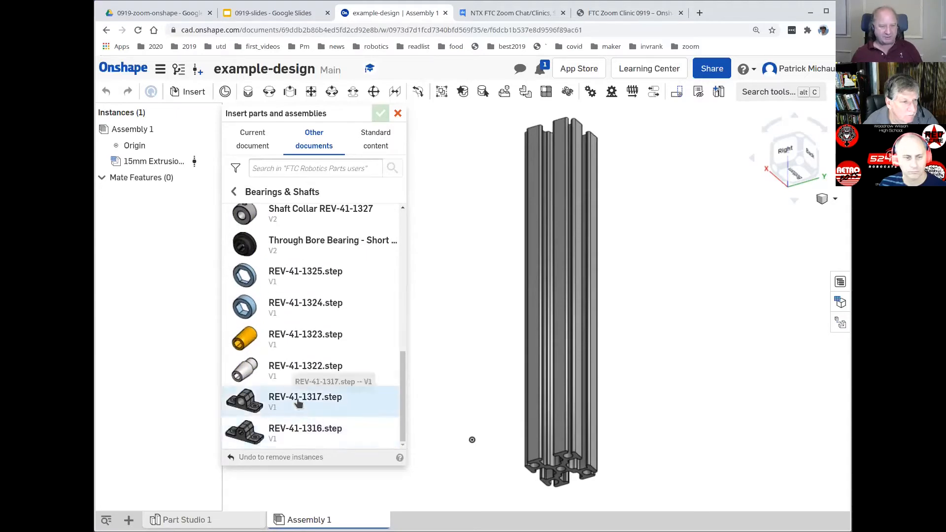
left_click(297, 398)
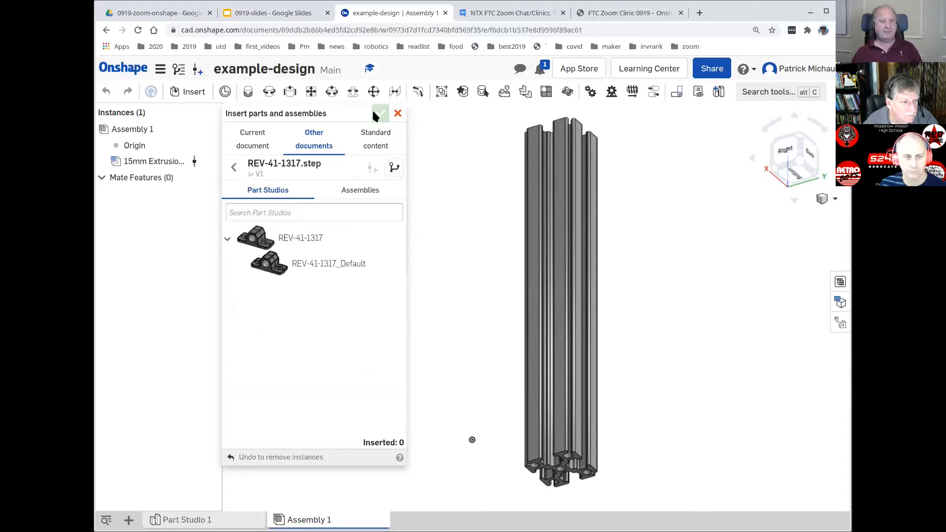
left_click(312, 238)
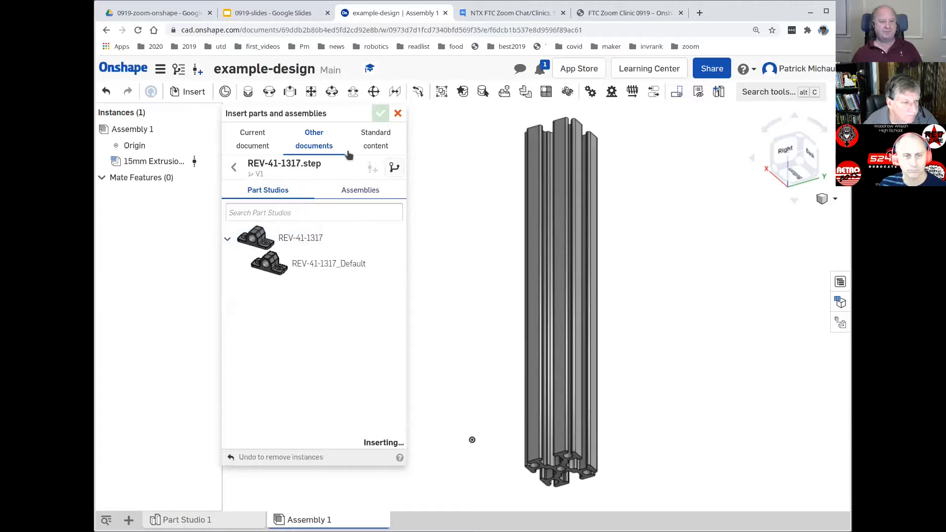
left_click(380, 114)
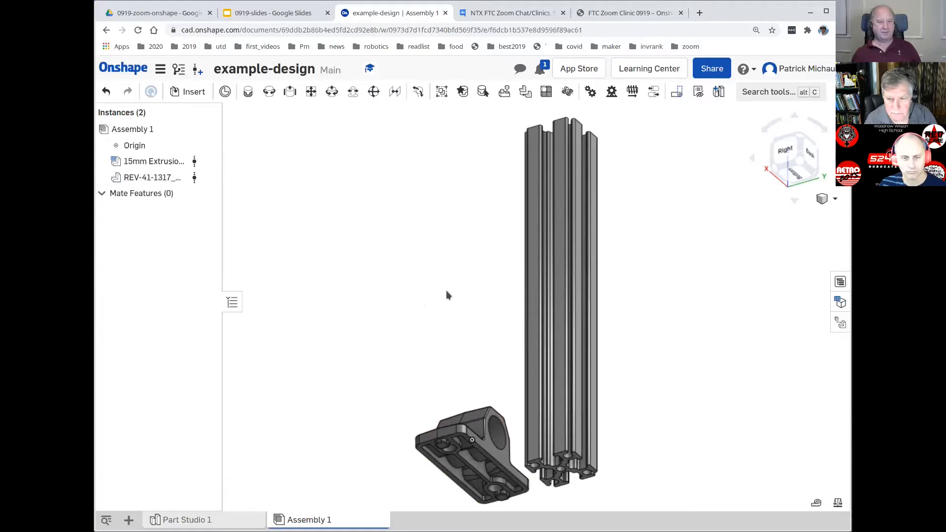
Step: Examine the REV-41-1317 part's underside, holes and alignment tabs alongside the extrusion's end and slots
middle_click_drag(464, 288, 454, 289)
mouse_move(456, 293)
right_mouse_down()
mouse_move(446, 288)
mouse_move(432, 302)
mouse_move(448, 288)
right_mouse_up()
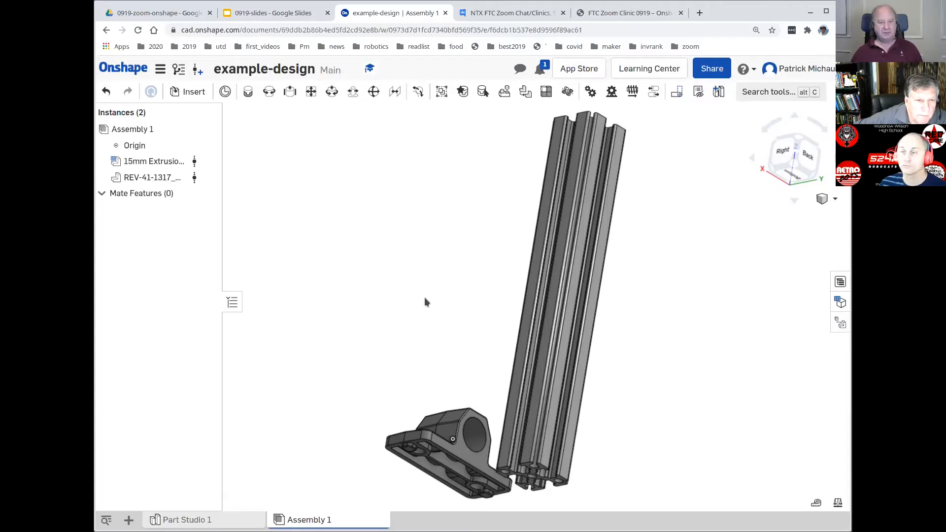
mouse_move(425, 285)
middle_mouse_down()
mouse_move(425, 267)
mouse_move(418, 276)
middle_mouse_up()
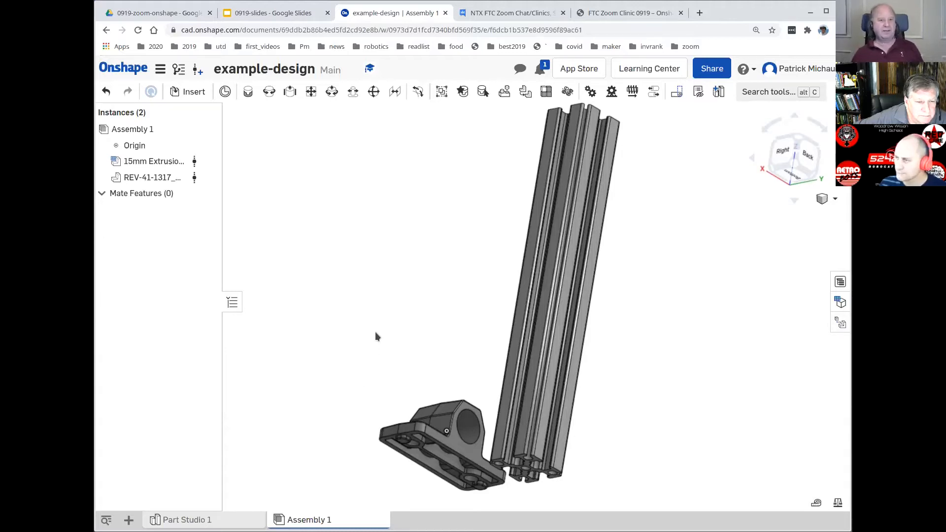
right_click_drag(389, 382, 417, 351)
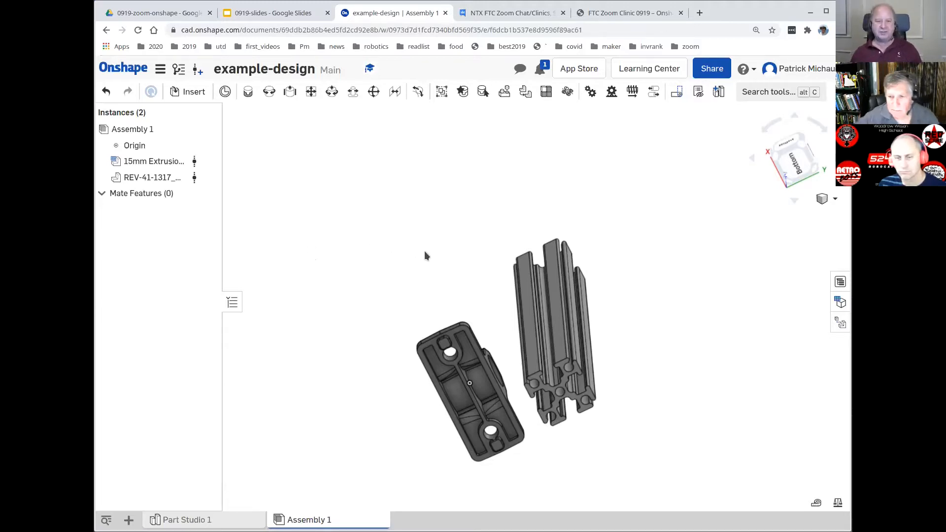
middle_click_drag(421, 248, 427, 253)
mouse_move(428, 253)
right_mouse_down()
mouse_move(439, 253)
mouse_move(433, 258)
right_mouse_up()
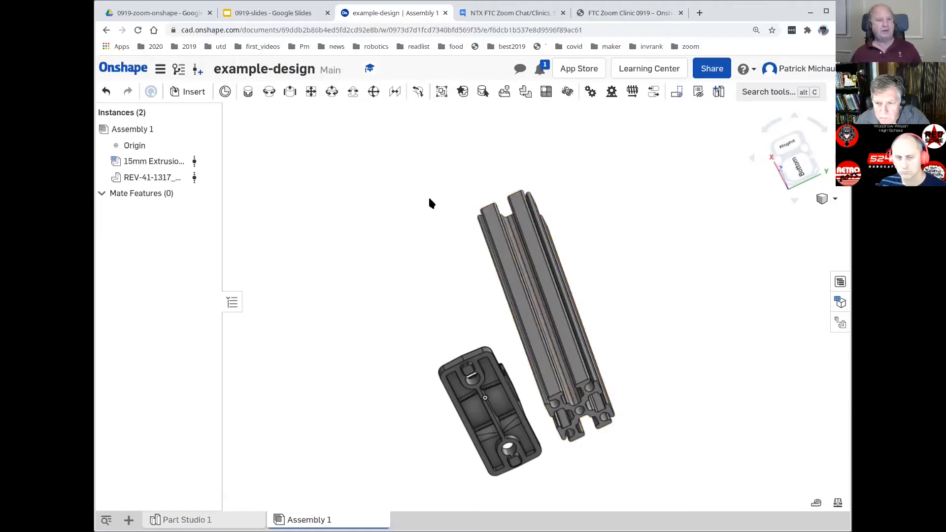
right_click_drag(410, 244, 389, 220)
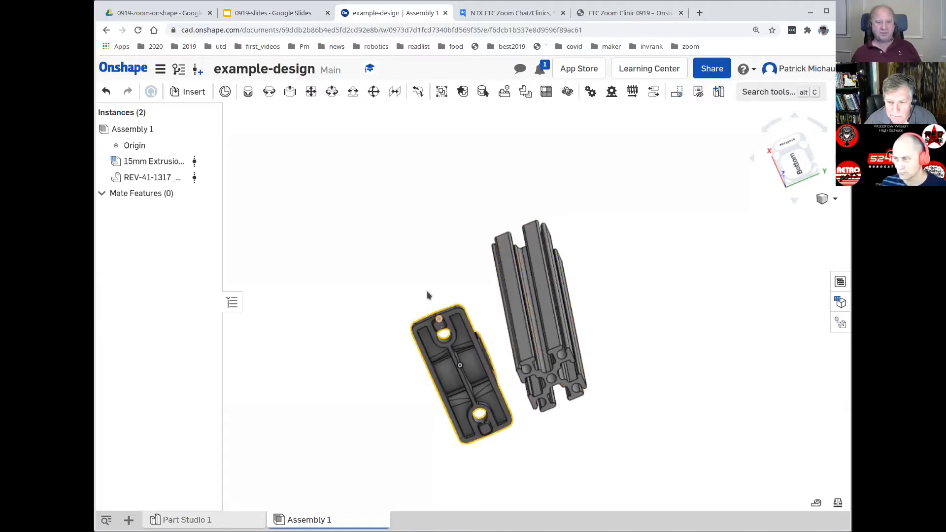
right_click_drag(416, 270, 412, 359)
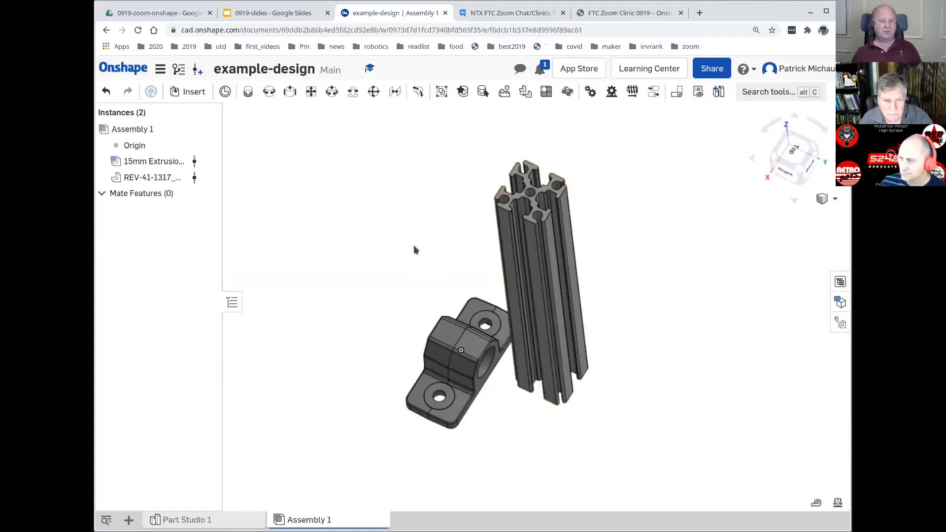
right_click_drag(380, 292, 385, 271)
middle_click_drag(392, 334, 402, 244)
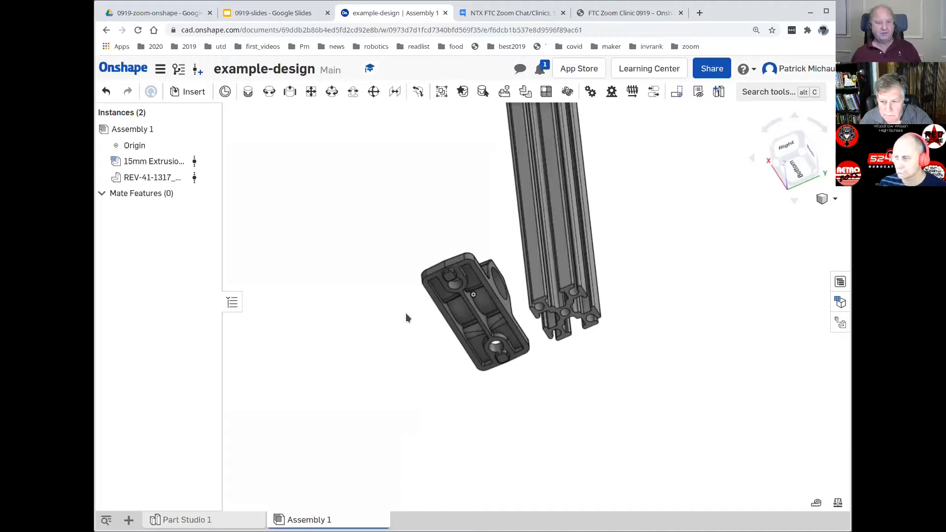
scroll(406, 318, "up", 3)
scroll(406, 317, "up", 3)
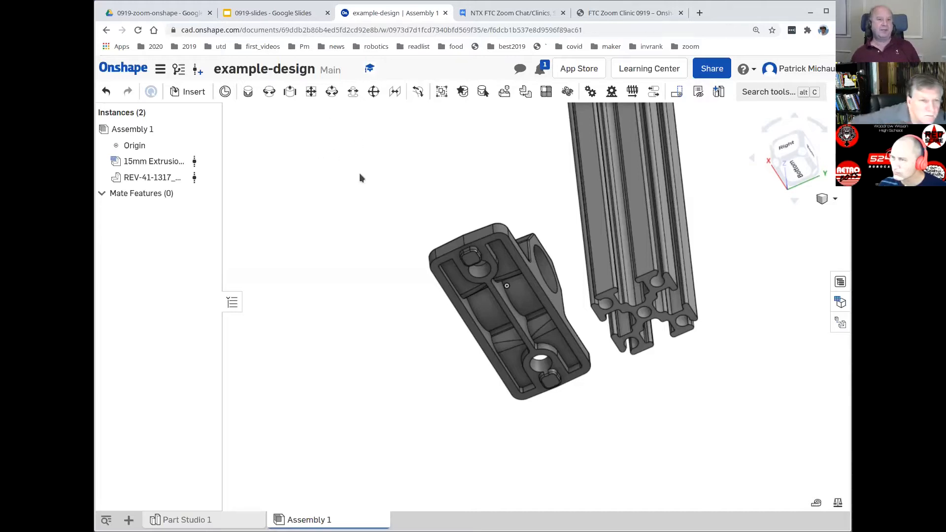
Step: Start a Fastened mate and select the mate connector centred on an end hole in the REV-41-1317's flat underside
left_click(247, 93)
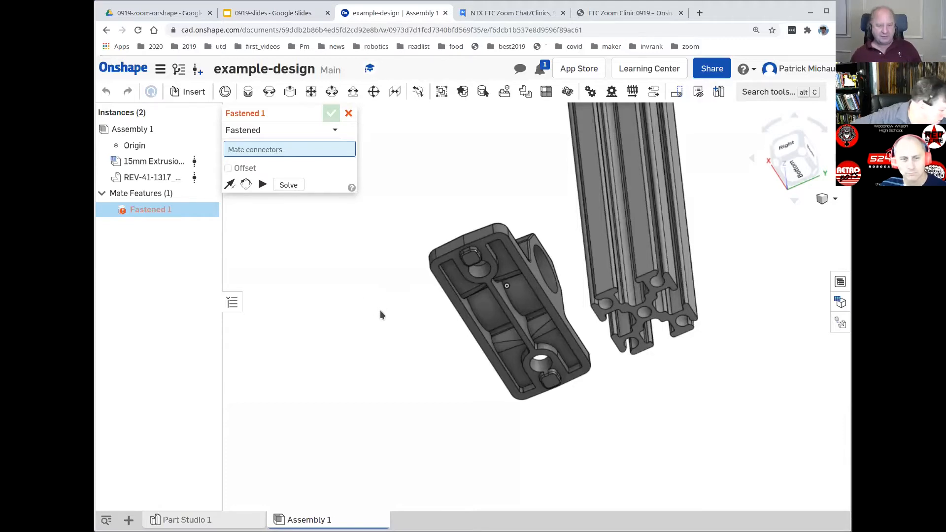
scroll(407, 321, "up", 4)
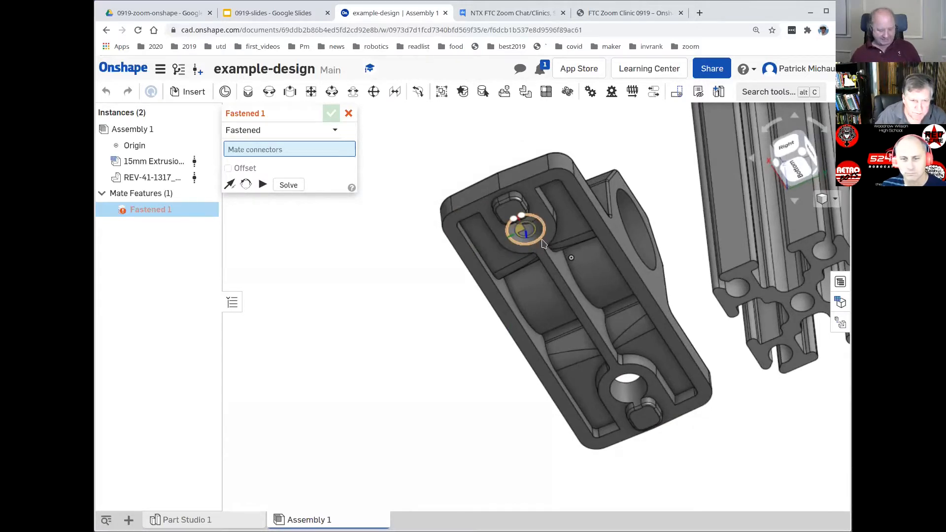
mouse_move(543, 243)
right_mouse_down()
mouse_move(535, 270)
mouse_move(535, 228)
right_mouse_up()
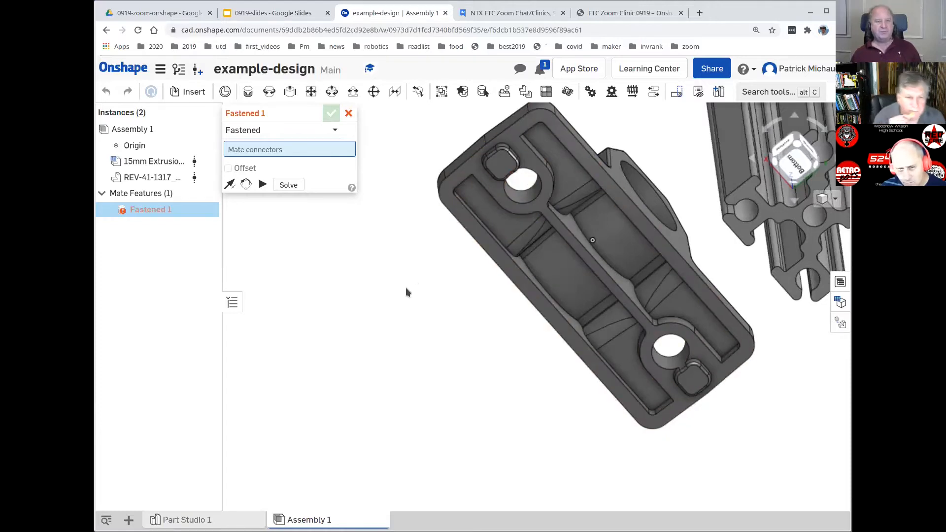
middle_click_drag(407, 296, 399, 321)
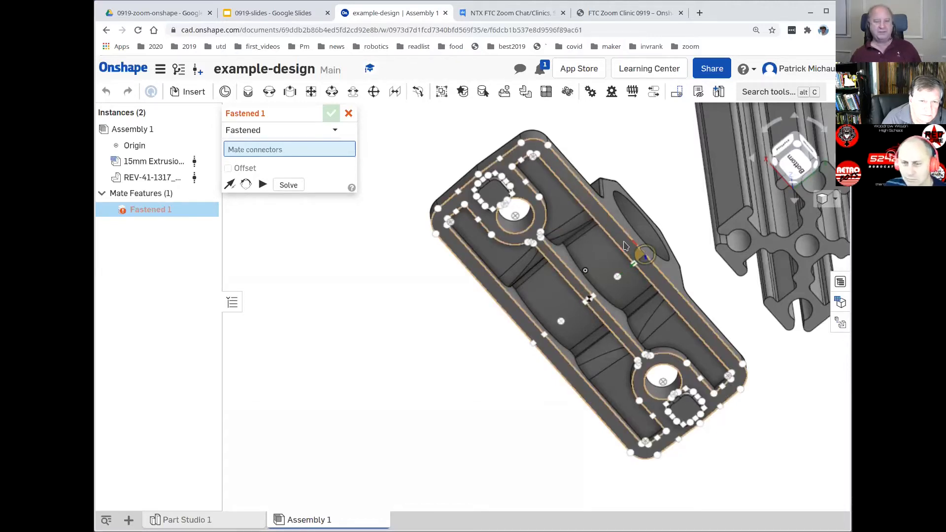
left_click(516, 222)
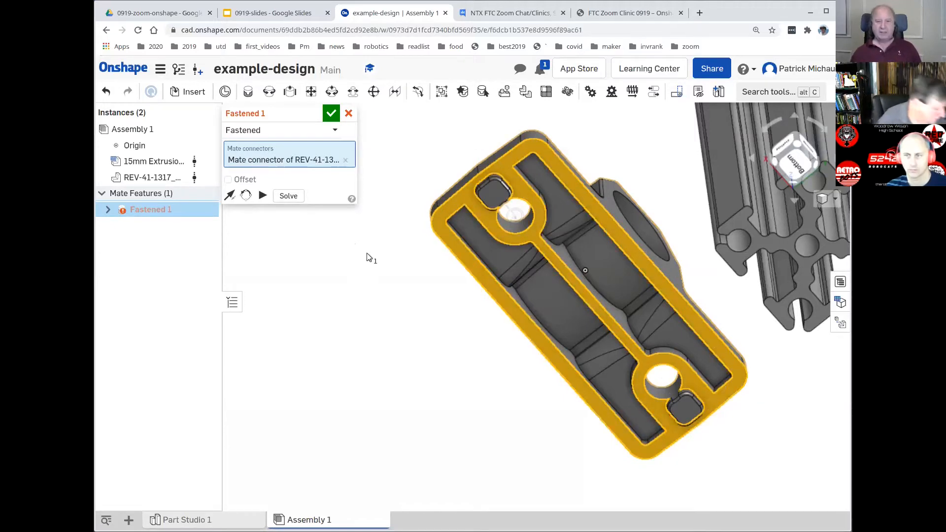
Step: Select the midpoint of the slot floor's end edge on the 15mm extrusion as the mate's second connector
right_click_drag(375, 308, 359, 331)
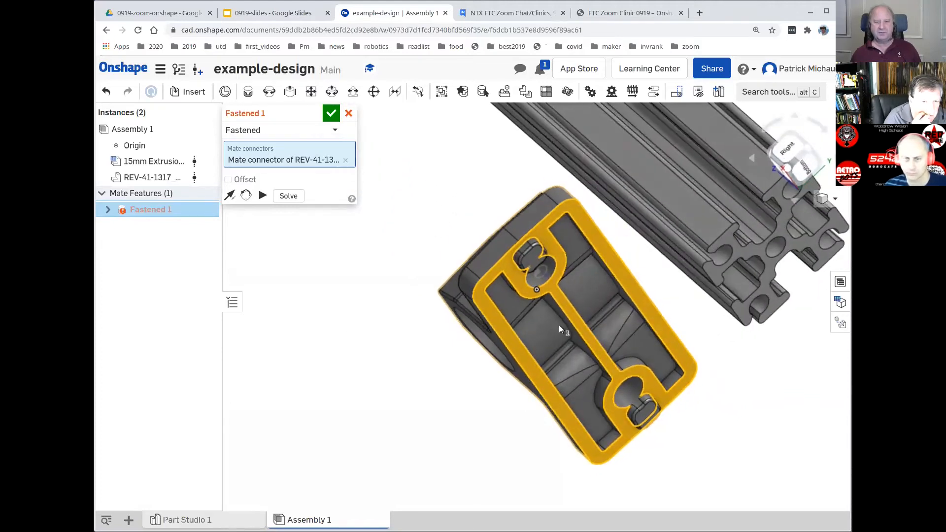
scroll(691, 301, "up", 10)
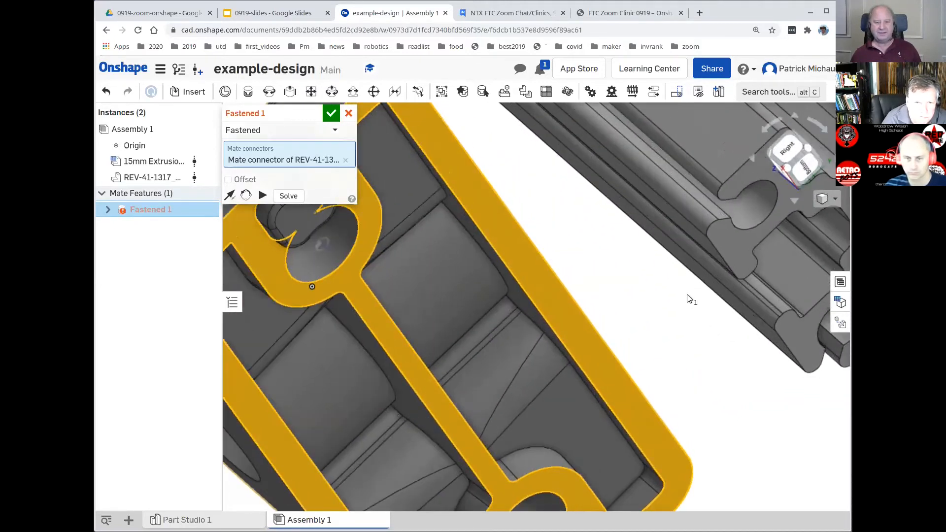
right_click_drag(689, 299, 609, 346)
left_click(781, 162)
scroll(605, 339, "down", 8)
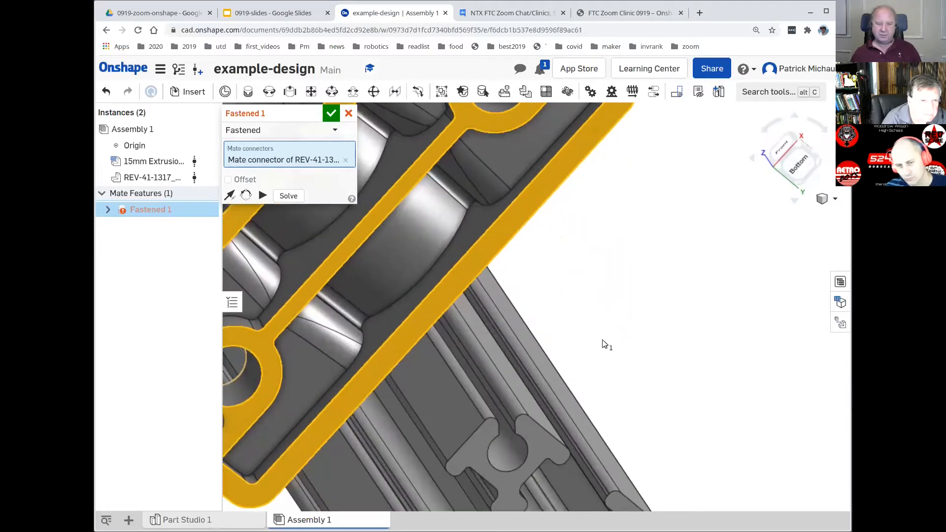
scroll(635, 291, "up", 3)
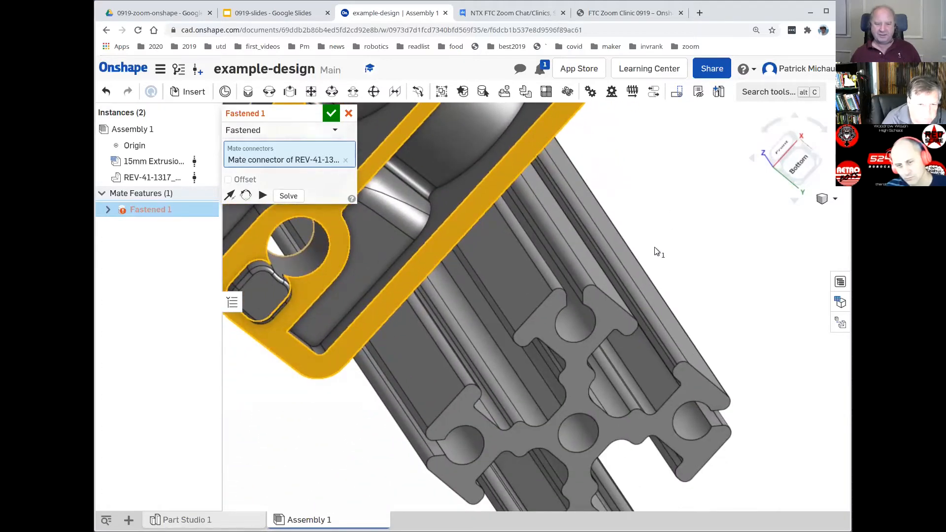
right_click_drag(658, 247, 664, 247)
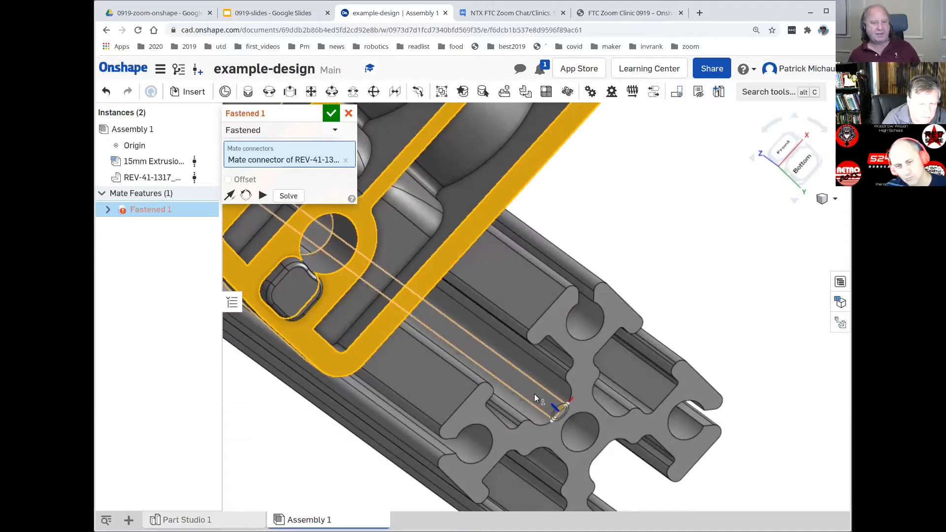
scroll(534, 394, "up", 5)
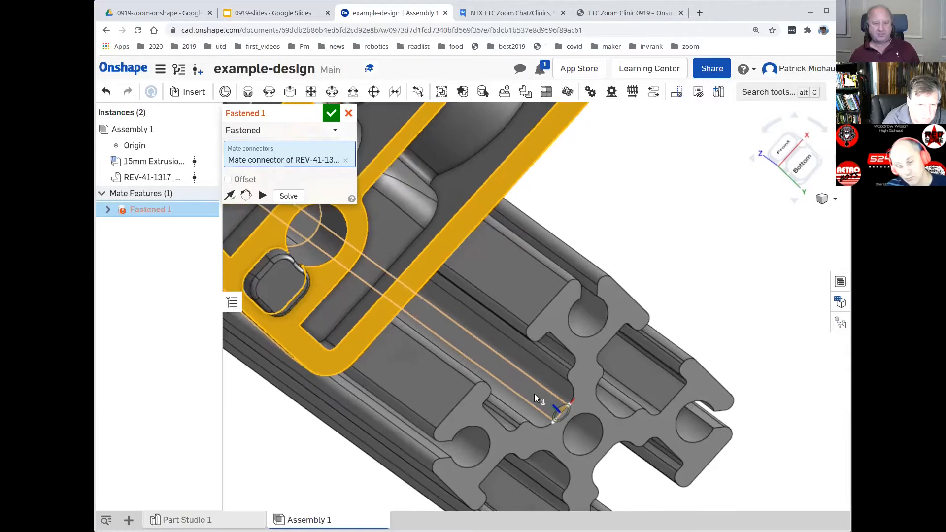
scroll(534, 394, "up", 3)
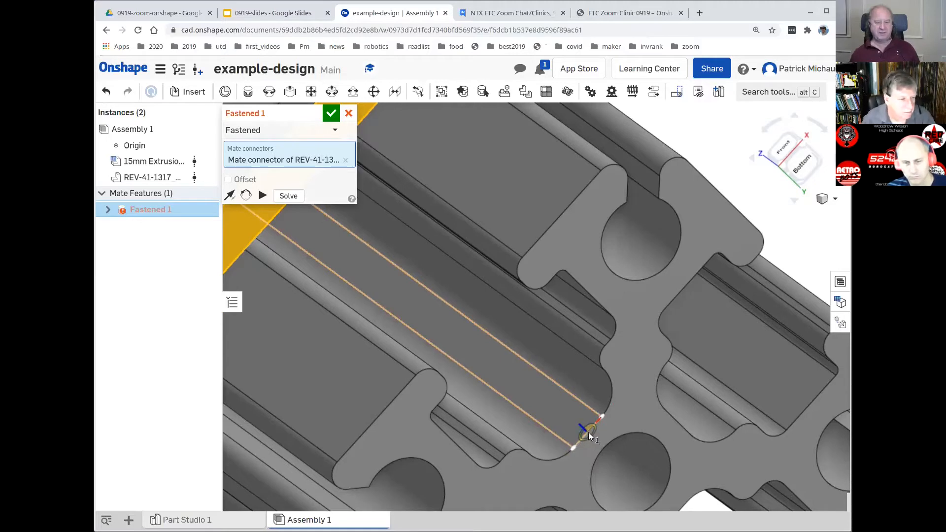
left_click(589, 432)
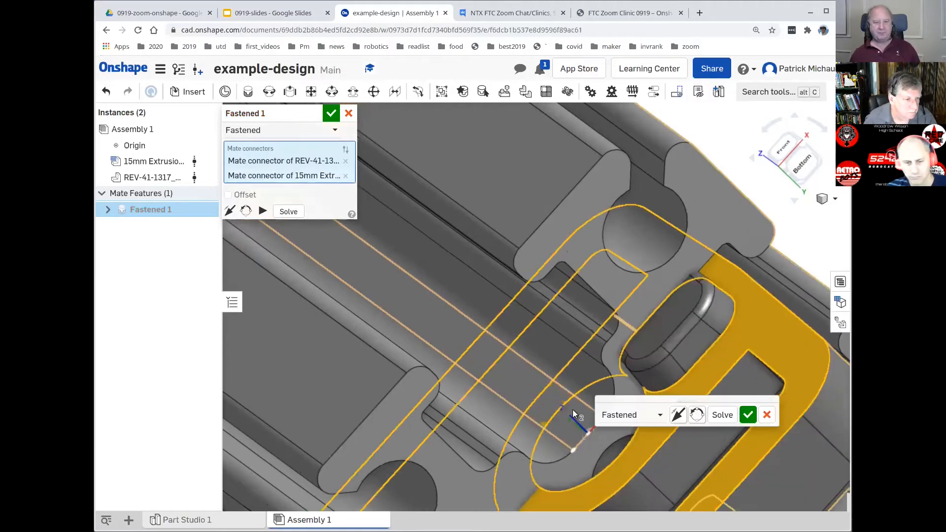
Step: Flip the Fastened mate's primary axis so the REV-41-1317's bearing housing faces the opposite way
scroll(574, 415, "down", 6)
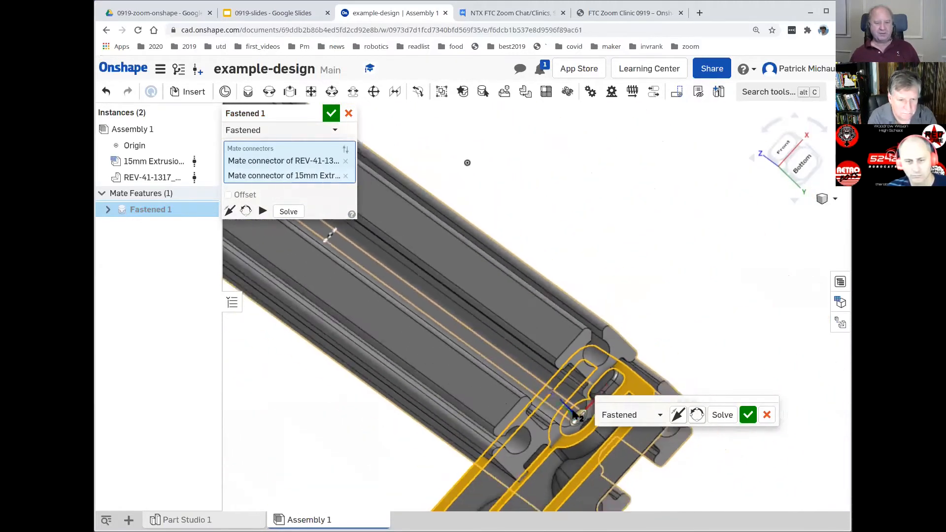
scroll(574, 414, "down", 4)
middle_click_drag(615, 298, 576, 232)
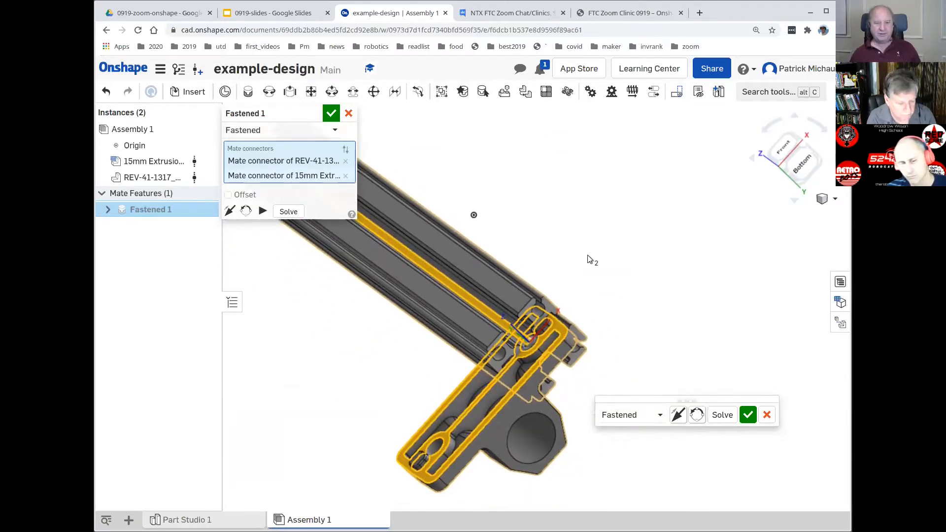
mouse_move(594, 271)
right_mouse_down()
mouse_move(583, 281)
mouse_move(563, 277)
mouse_move(560, 256)
mouse_move(507, 243)
mouse_move(553, 277)
mouse_move(614, 281)
mouse_move(580, 280)
right_mouse_up()
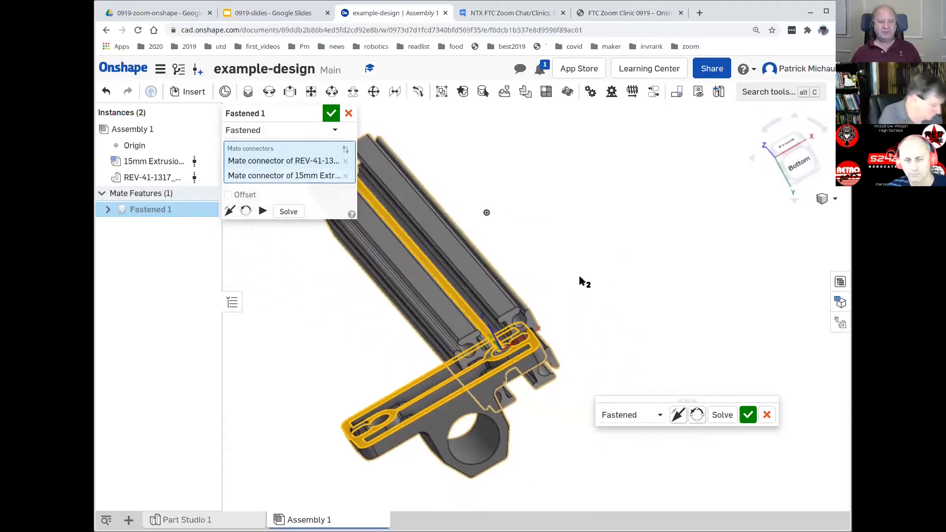
left_click(678, 416)
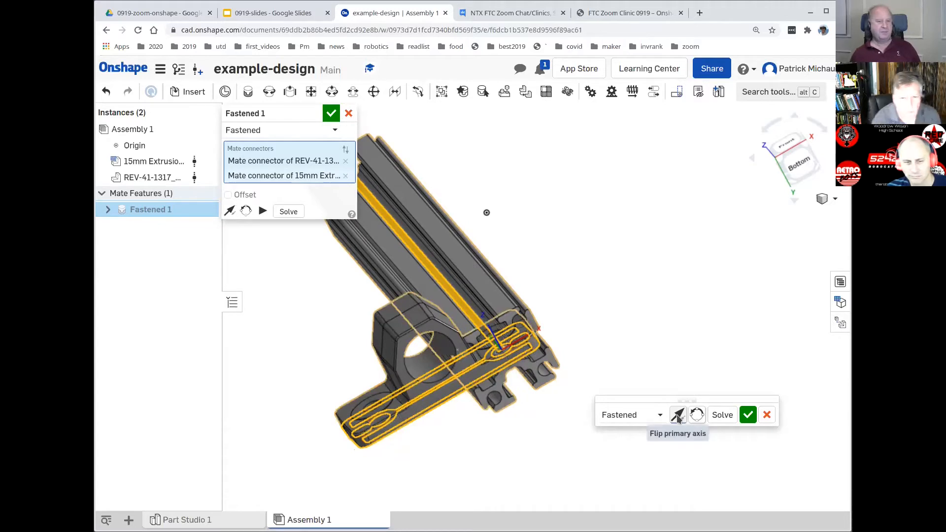
left_click(678, 417)
left_click(678, 416)
left_click(678, 416)
left_click(678, 416)
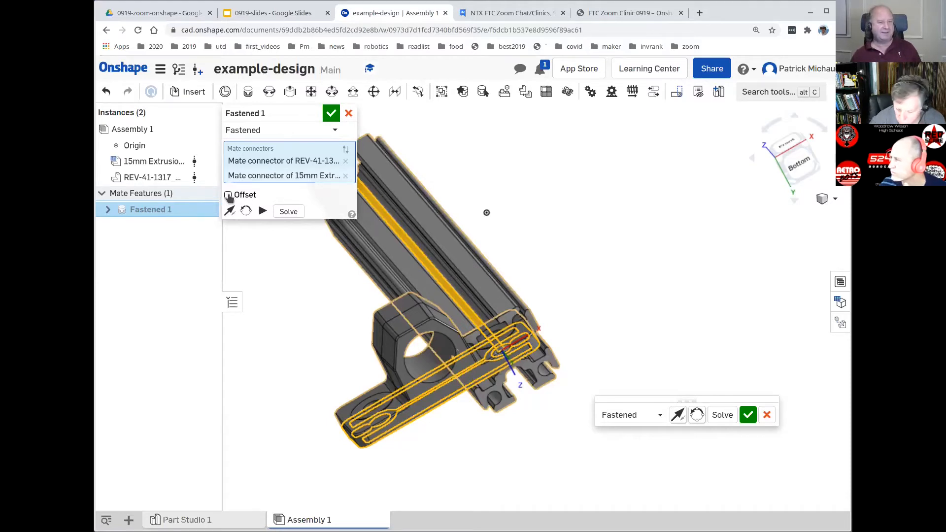
Step: Enable the Fastened mate's offset and set the Z distance to -5.5 mm
left_click(228, 196)
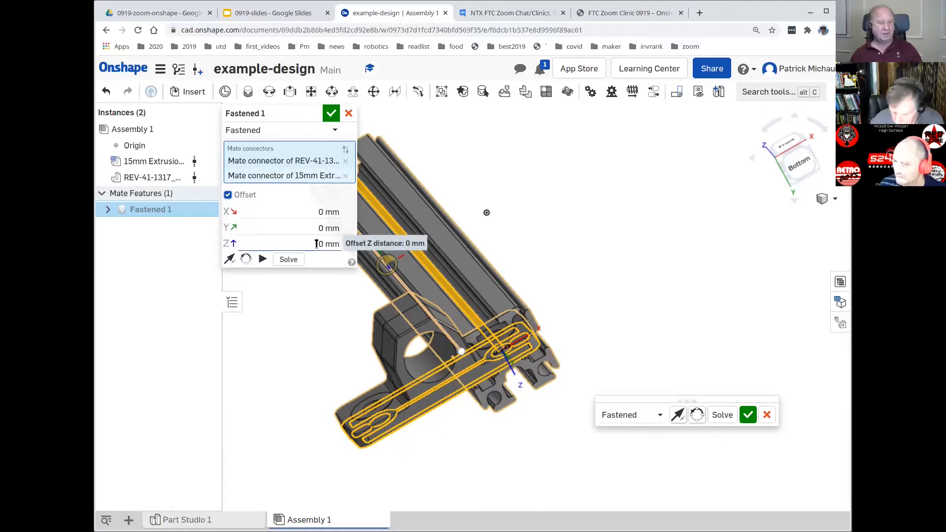
left_click(316, 244)
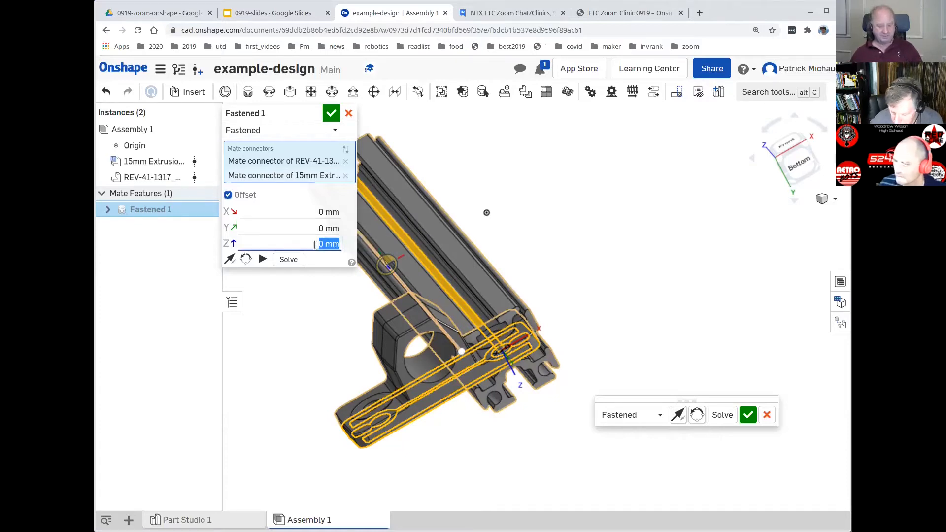
type("5.5")
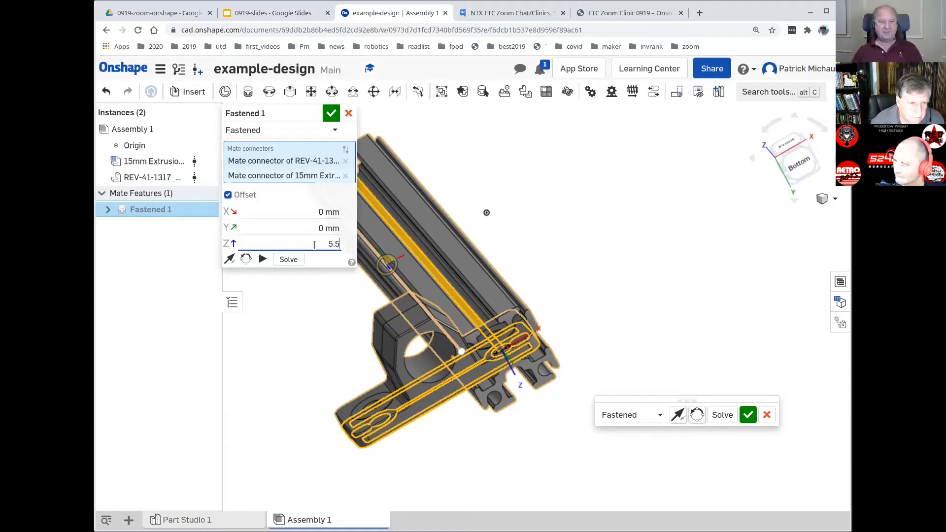
type("mm")
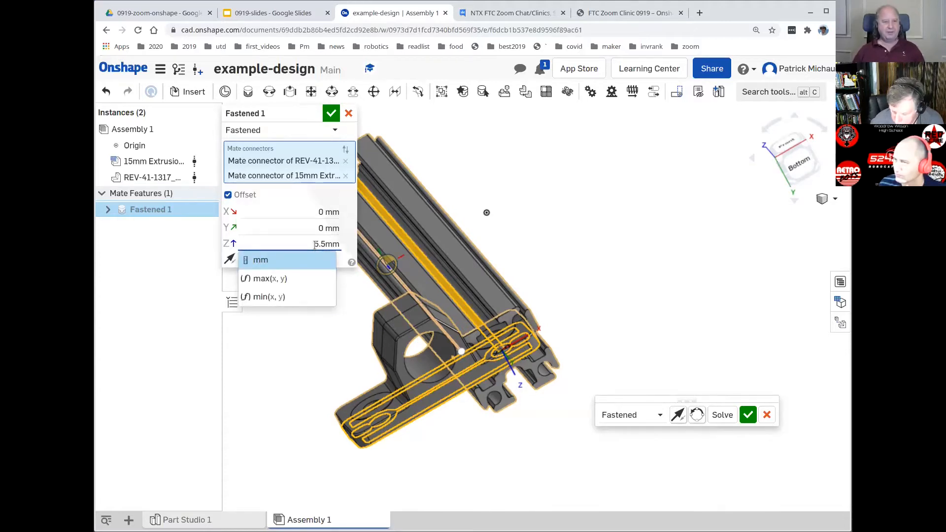
key("BackSpace")
key("BackSpace")
key("BackSpace")
key("BackSpace")
key("BackSpace")
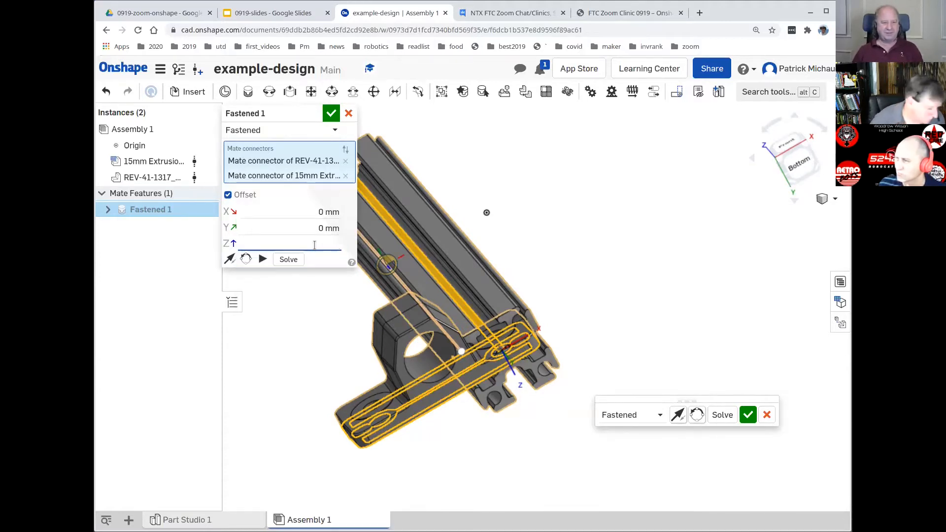
type("-")
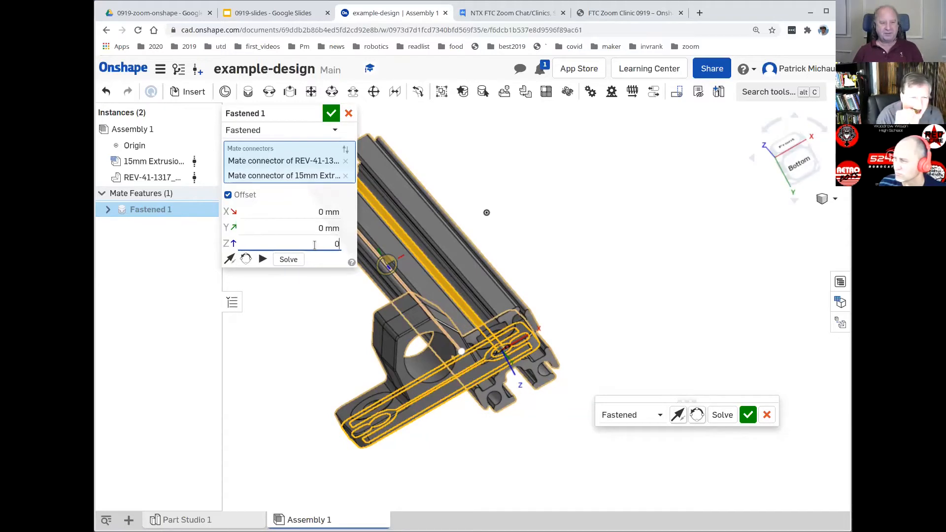
type("5.5mm")
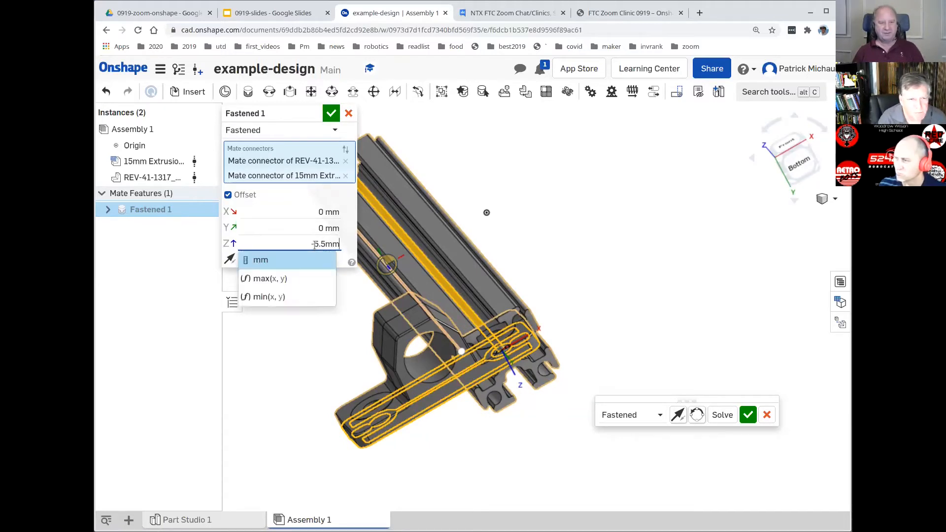
key("Return")
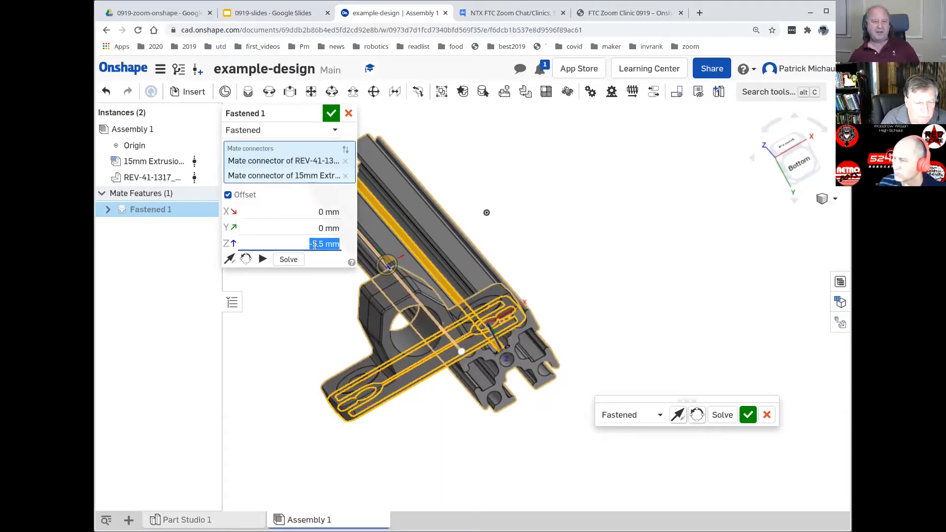
Step: Reorient the mate's secondary axis until the REV-41-1317 lies lengthwise along the extrusion
middle_click_drag(614, 252, 596, 268)
right_click_drag(595, 268, 544, 342)
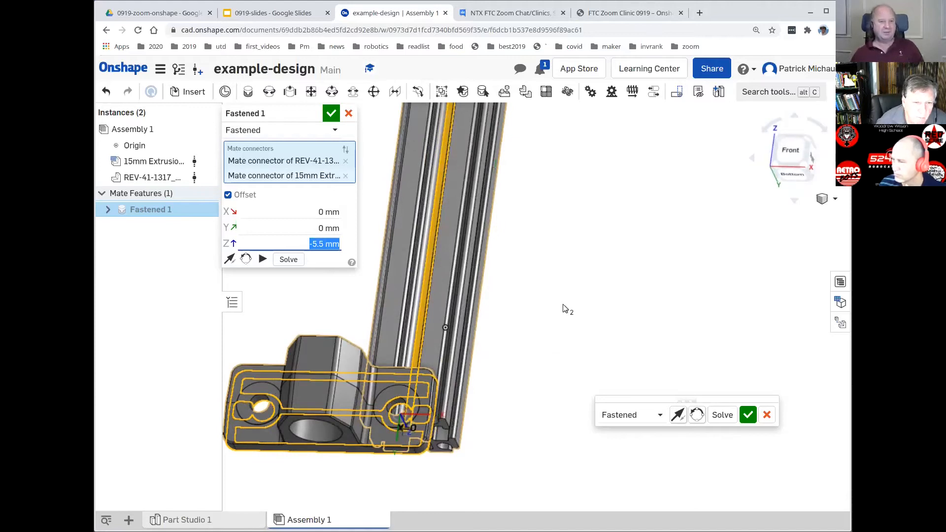
right_click_drag(593, 302, 575, 311)
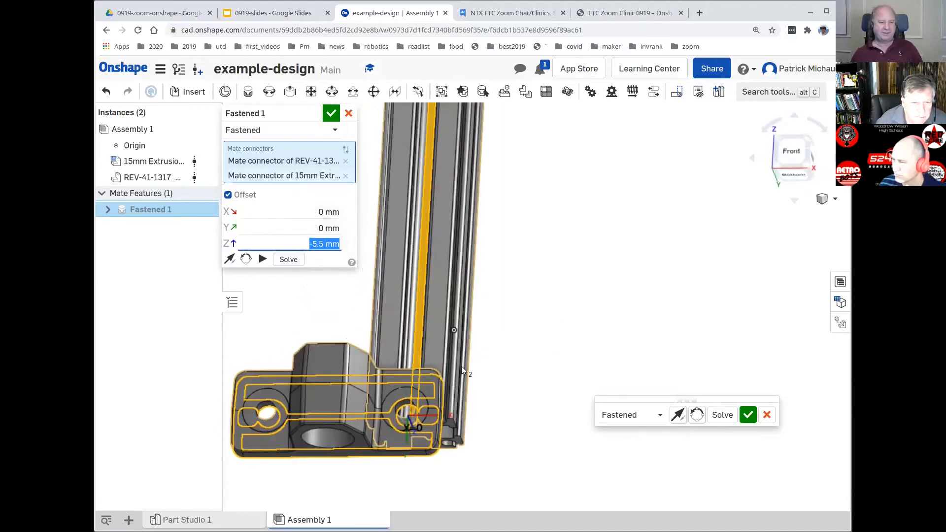
left_click(697, 415)
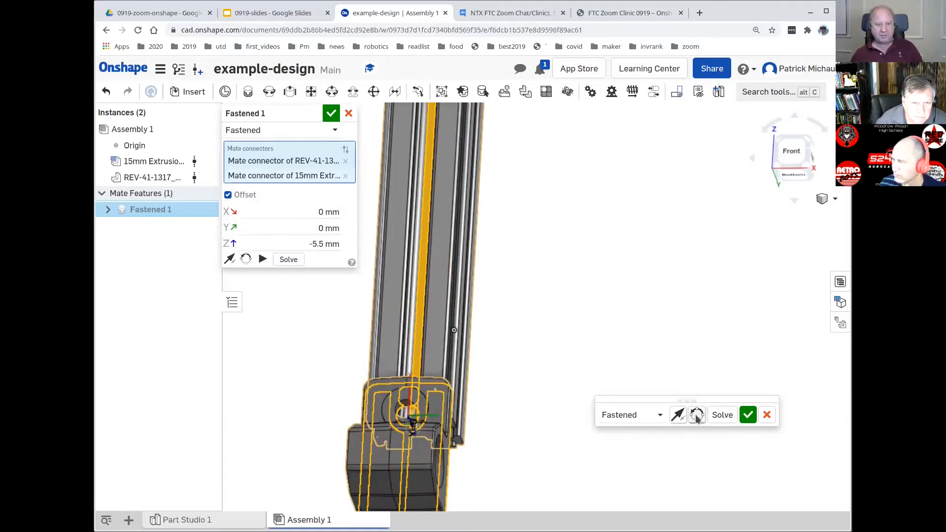
left_click(697, 415)
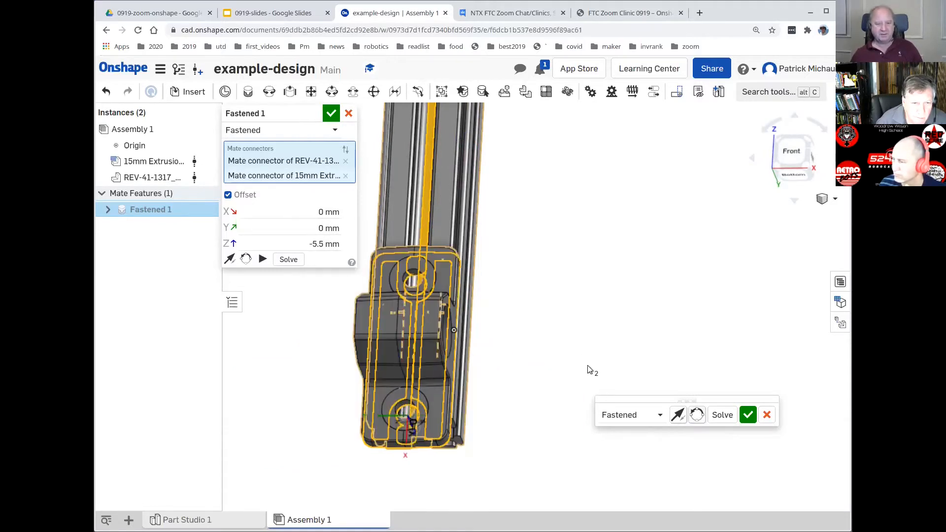
Step: Set the Fastened mate's X offset distance to -30 mm and accept the mate
right_click_drag(580, 339, 665, 325)
middle_click_drag(544, 438, 559, 446)
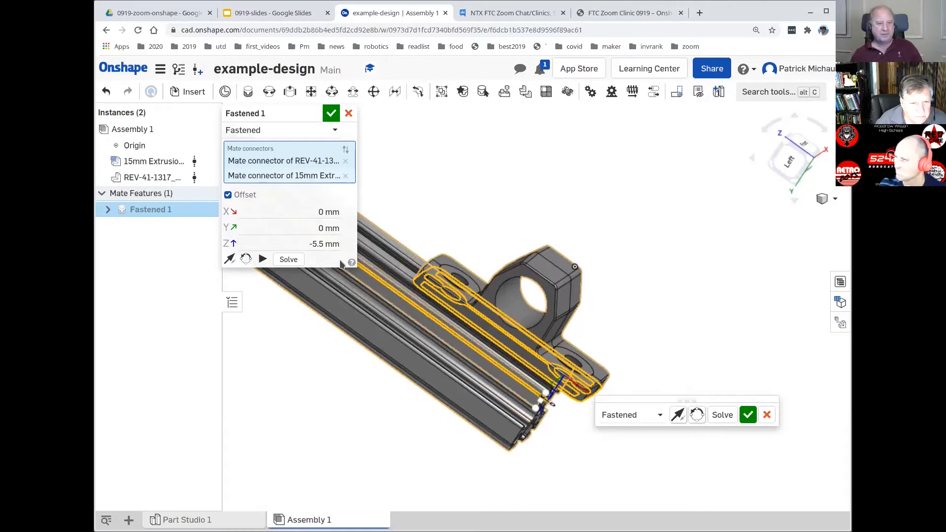
scroll(491, 369, "up", 5)
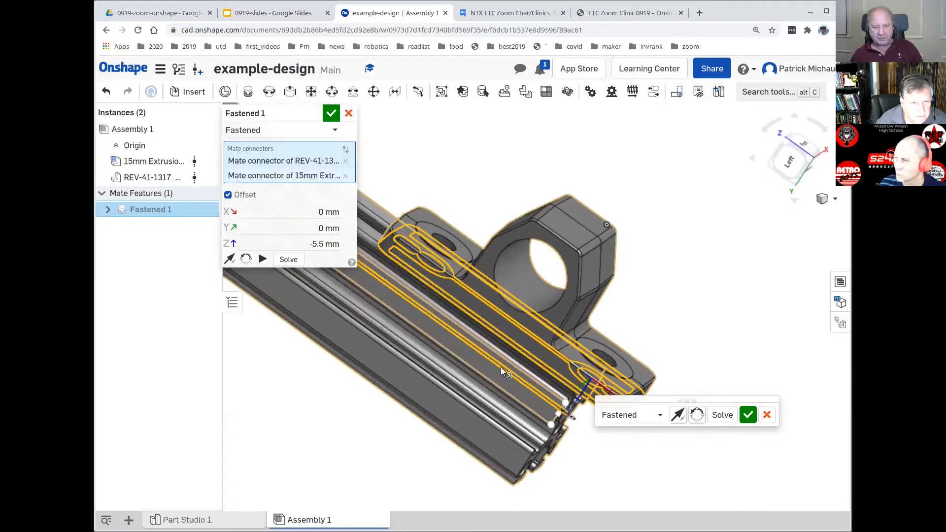
middle_click_drag(690, 307, 609, 223)
right_click_drag(559, 379, 570, 342)
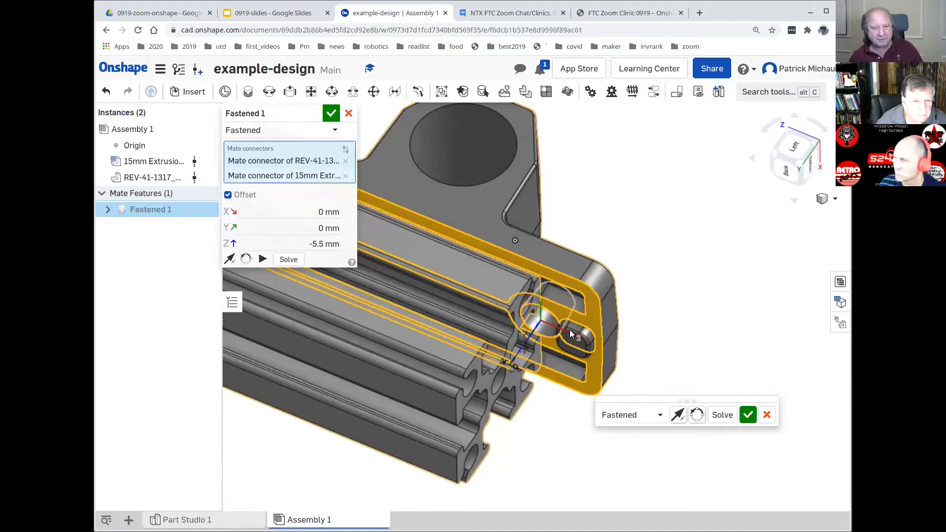
right_click_drag(682, 302, 661, 347)
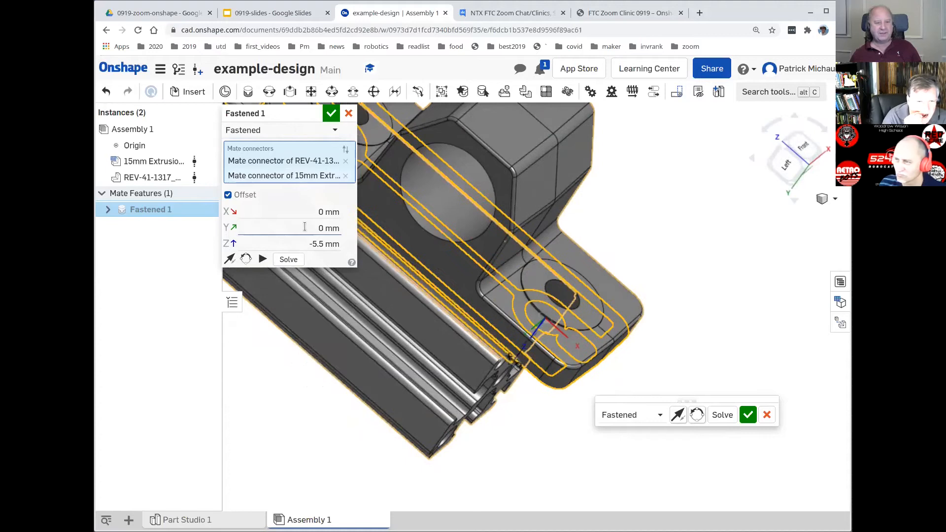
left_click(308, 214)
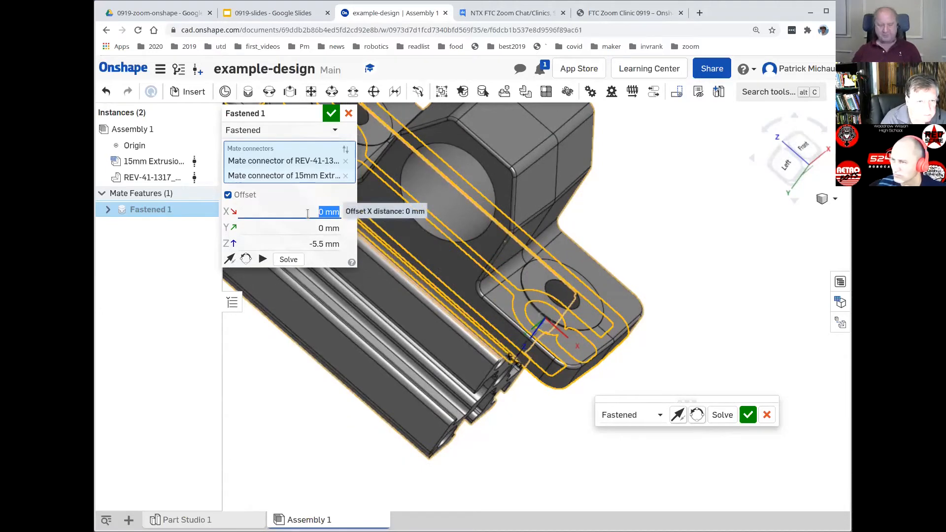
type("-30")
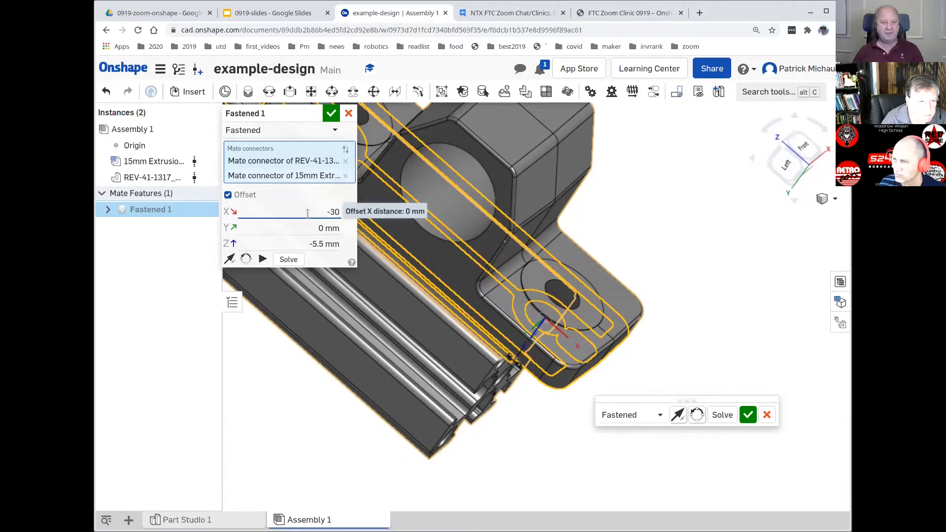
key("Return")
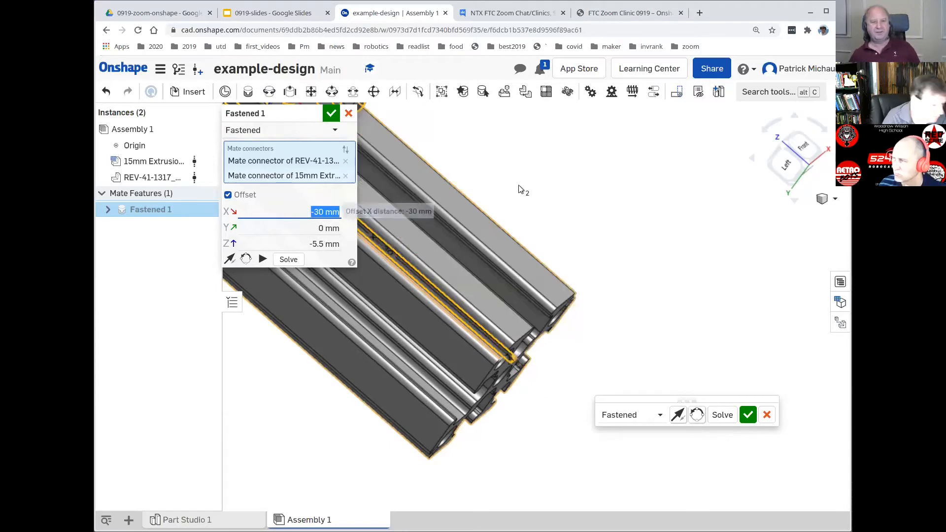
scroll(673, 315, "up", 5)
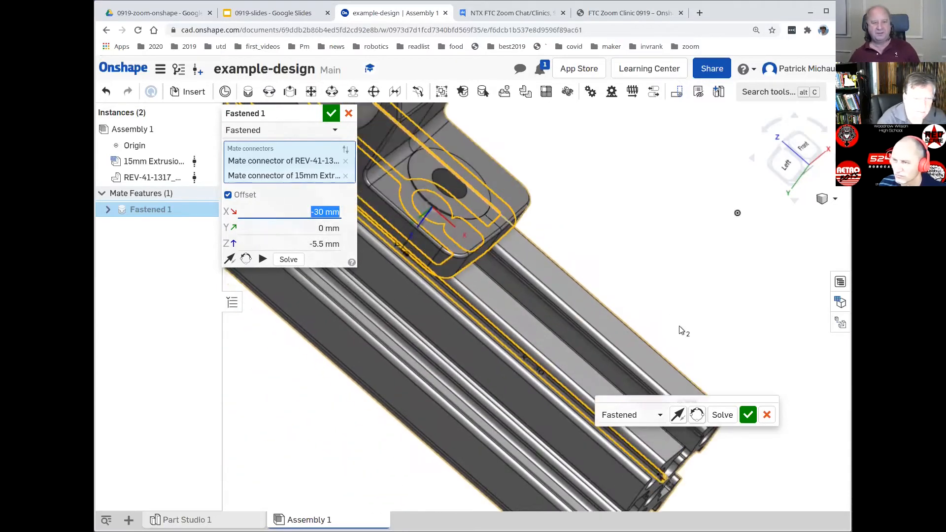
left_click_drag(783, 157, 777, 191)
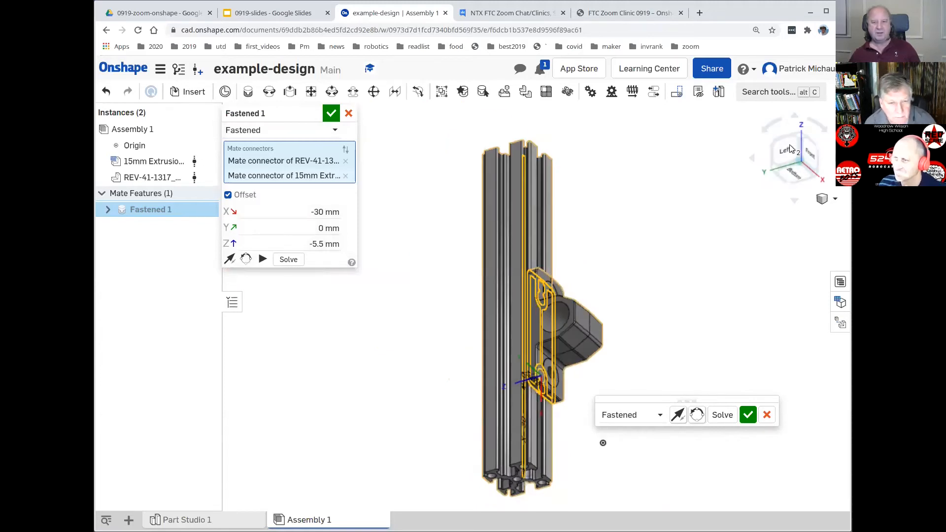
left_click(773, 120)
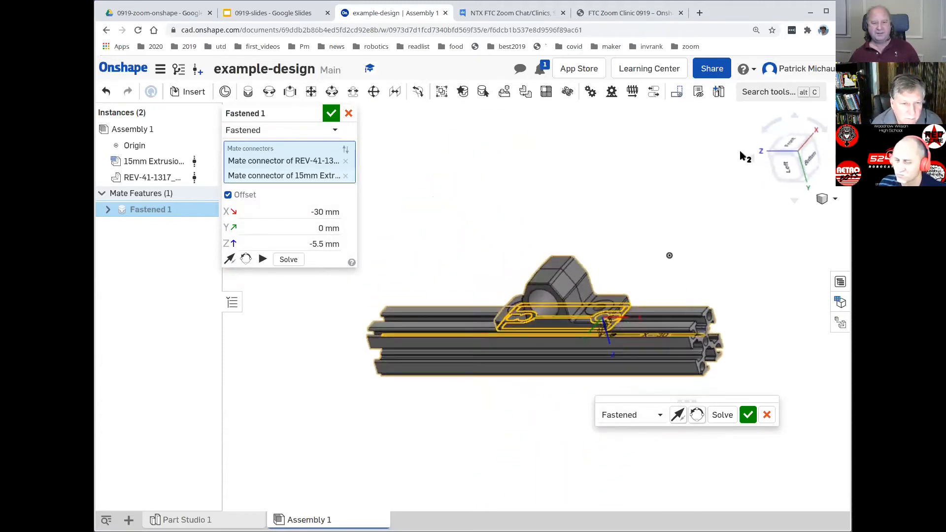
left_click(816, 160)
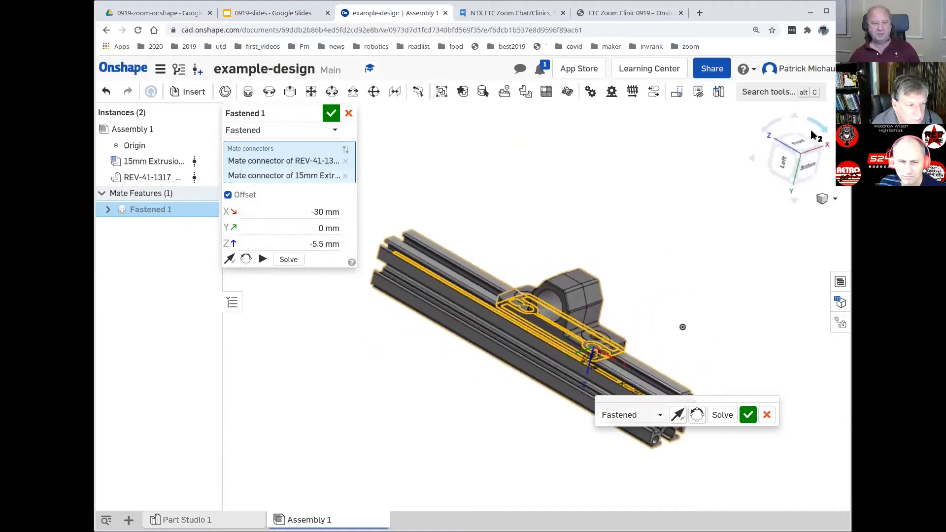
left_click(747, 417)
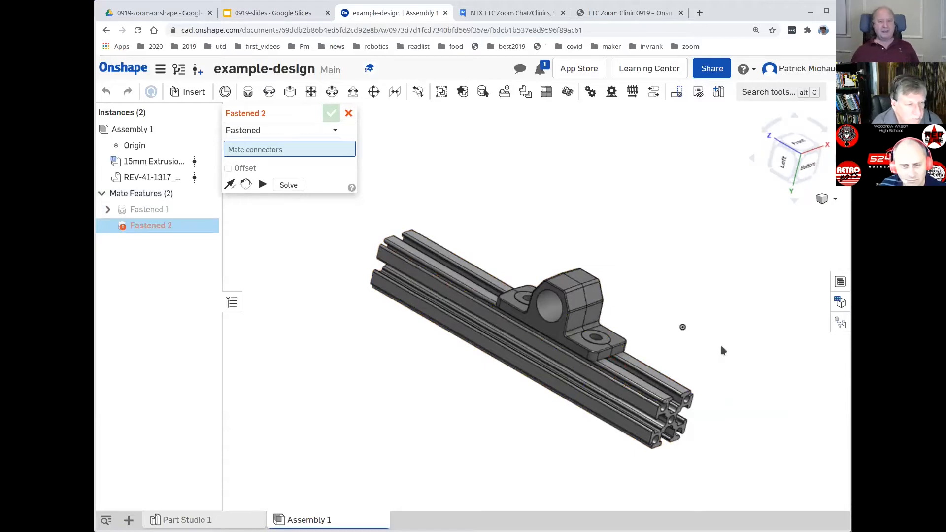
Step: Discard the empty second Fastened mate
mouse_move(581, 299)
left_mouse_down()
mouse_move(597, 261)
mouse_move(634, 228)
mouse_move(528, 298)
mouse_move(516, 331)
mouse_move(548, 253)
mouse_move(615, 219)
mouse_move(574, 235)
mouse_move(586, 217)
mouse_move(573, 231)
left_mouse_up()
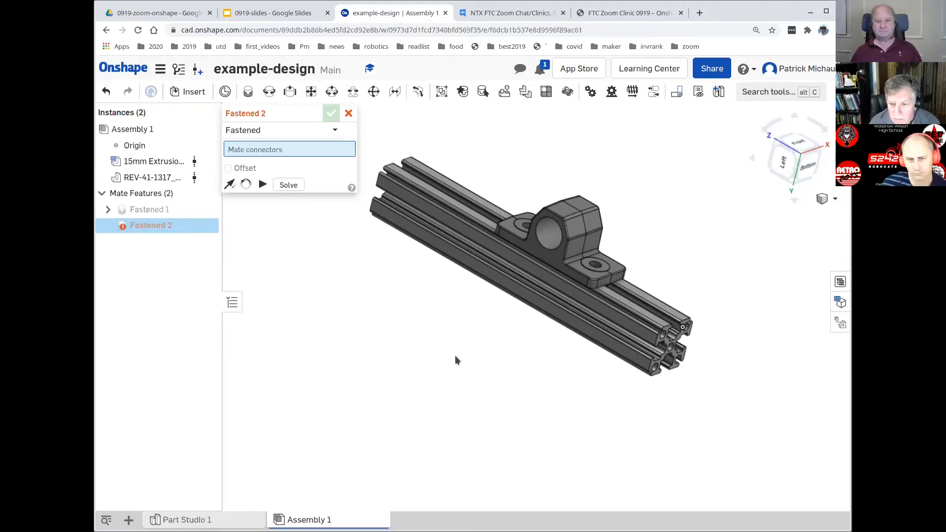
middle_click_drag(457, 333, 473, 361)
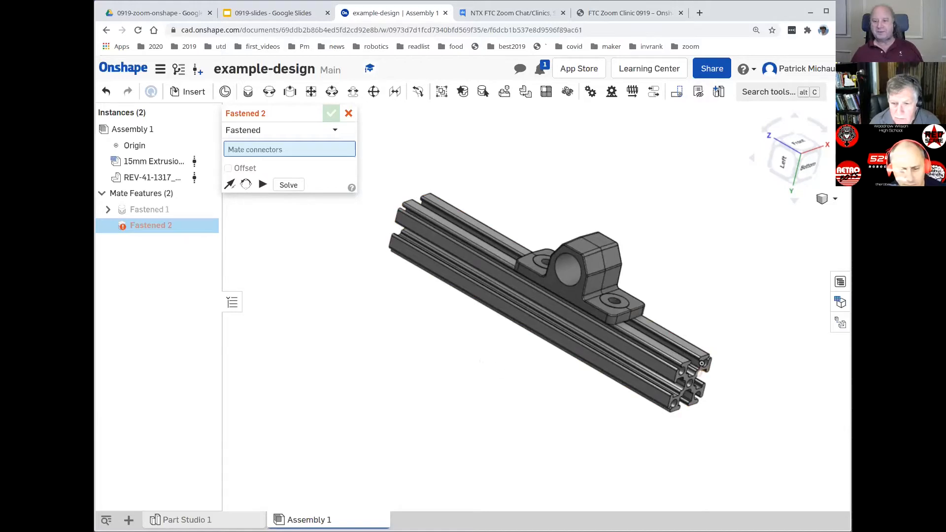
right_click_drag(336, 302, 350, 351)
scroll(350, 350, "up", 7)
middle_click_drag(351, 341, 440, 355)
scroll(382, 352, "up", 2)
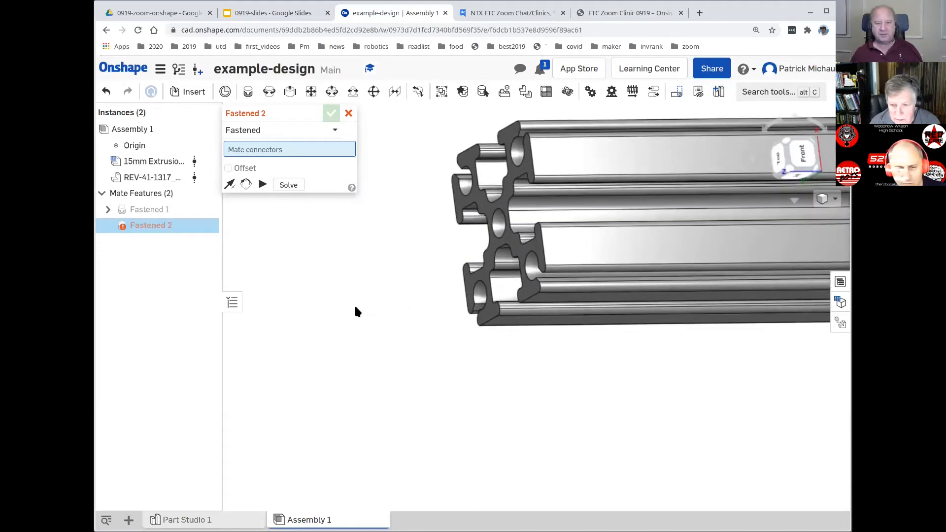
mouse_move(324, 359)
right_mouse_down()
mouse_move(336, 331)
mouse_move(333, 346)
right_mouse_up()
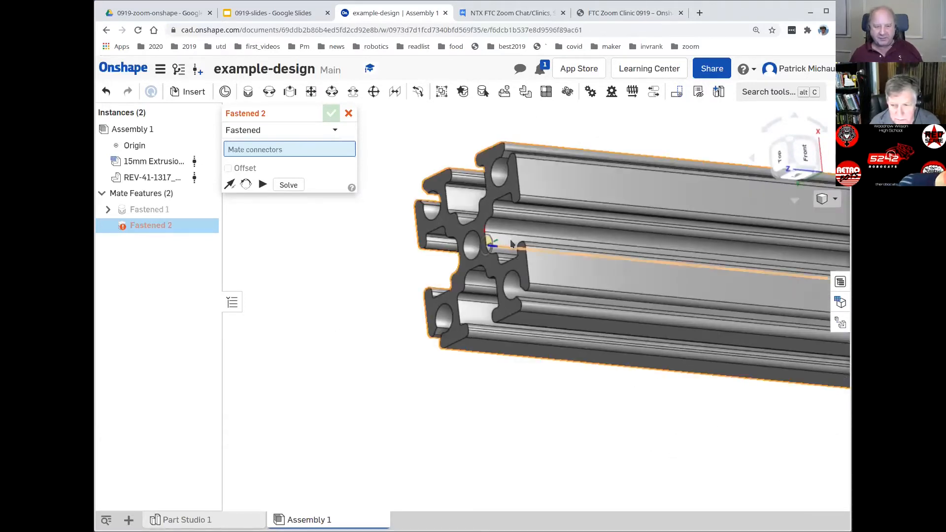
scroll(510, 238, "up", 5)
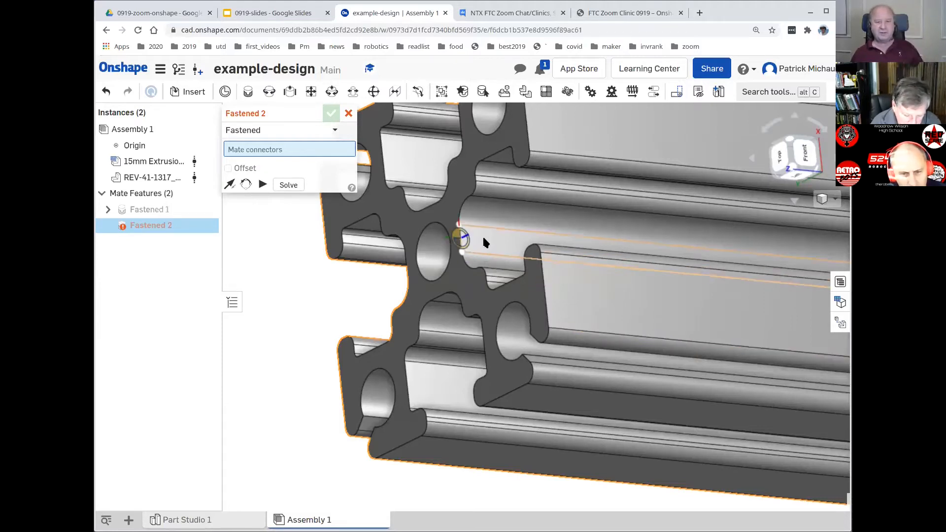
left_click(349, 114)
Step: Measure the parallel distance between the 15mm extrusion's slot floor and the outer face beside that slot
middle_click_drag(337, 411, 373, 212)
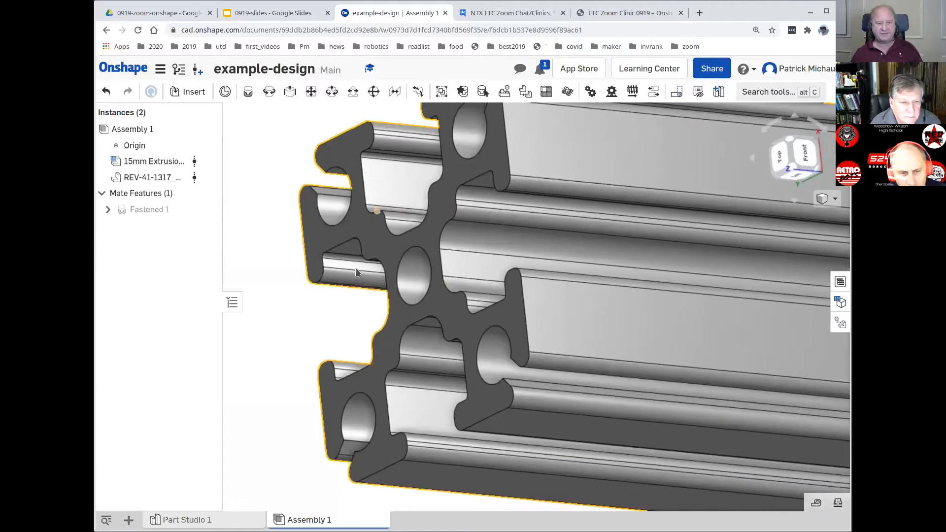
left_click(476, 265)
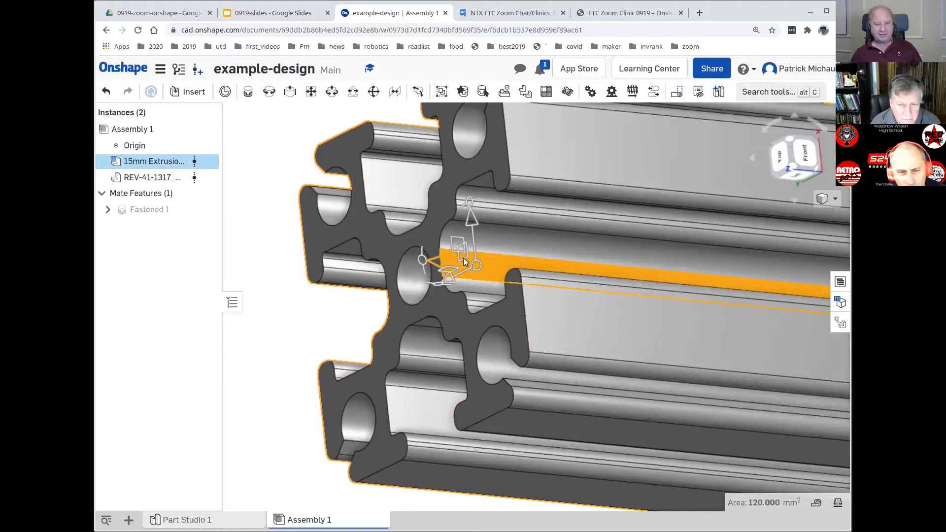
left_click(592, 321)
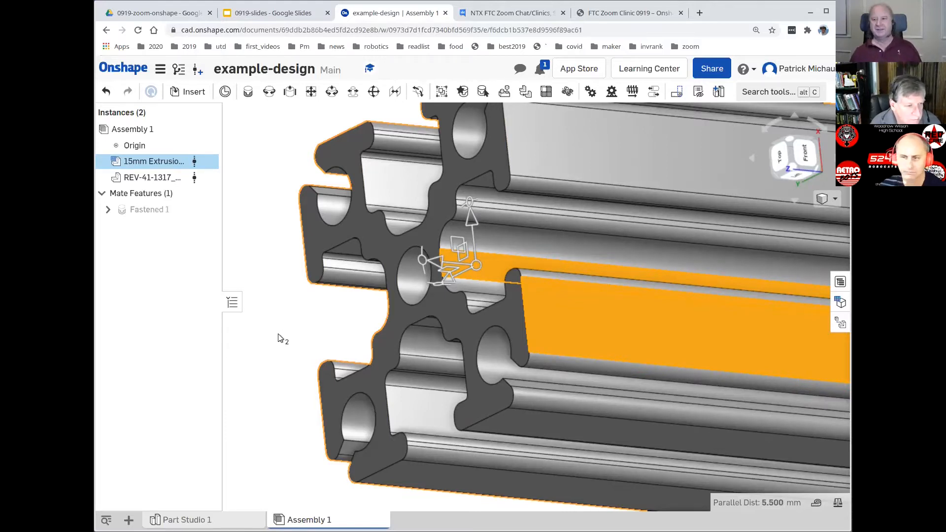
middle_click_drag(283, 336, 293, 327)
mouse_move(293, 326)
right_mouse_down()
mouse_move(316, 321)
mouse_move(326, 333)
mouse_move(302, 329)
right_mouse_up()
left_click(296, 313)
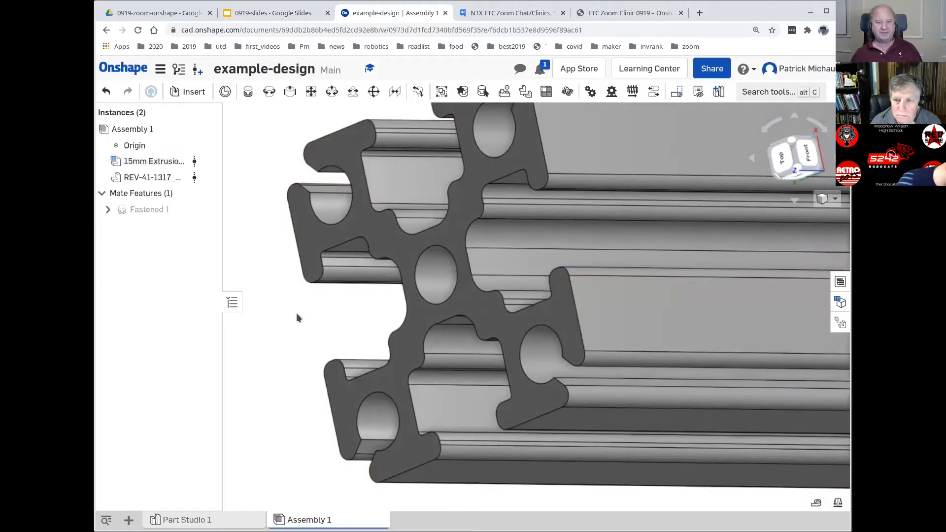
left_click(513, 270)
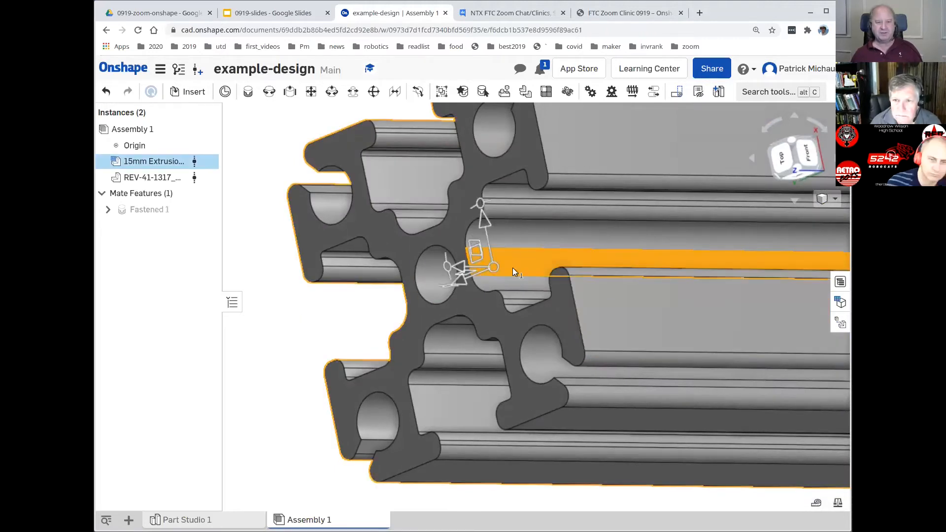
left_click(626, 303)
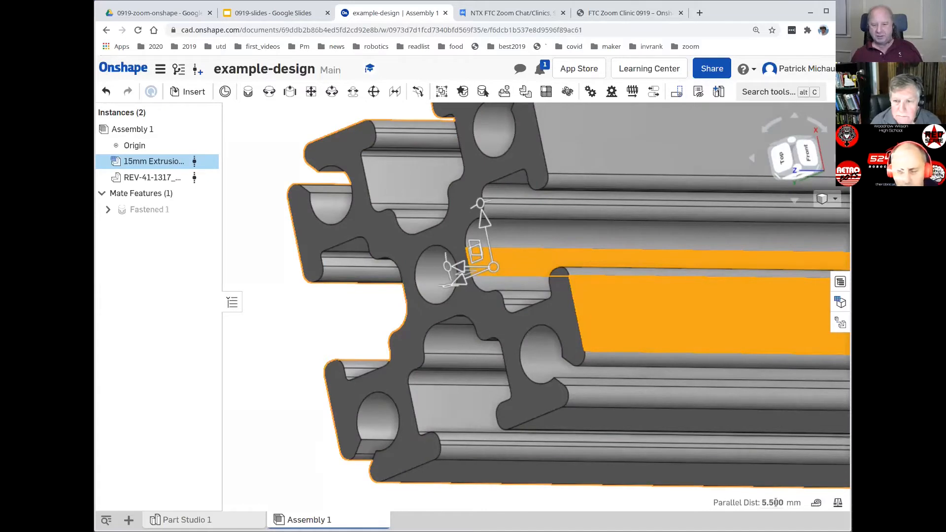
left_click(340, 321)
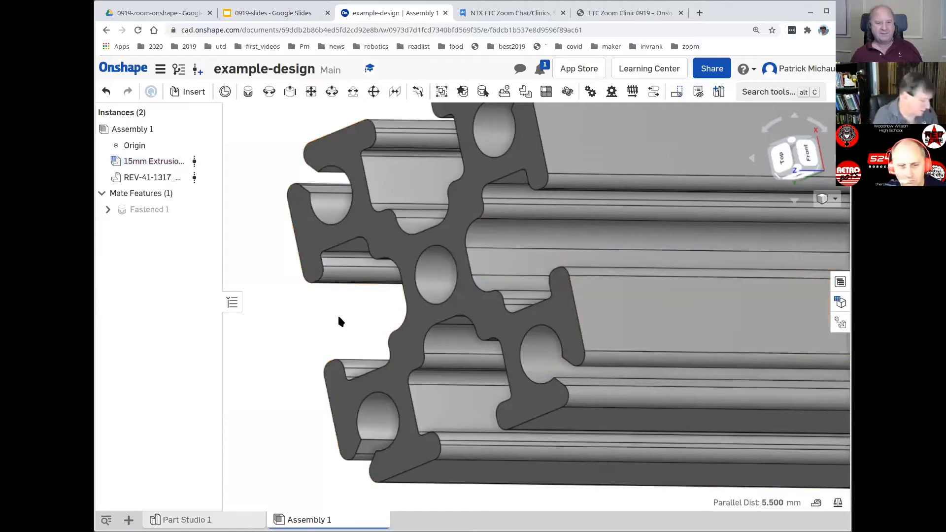
Step: Measure the 15mm extrusion's length between its two end faces, and clear the selection
left_click(379, 244)
scroll(558, 312, "down", 3)
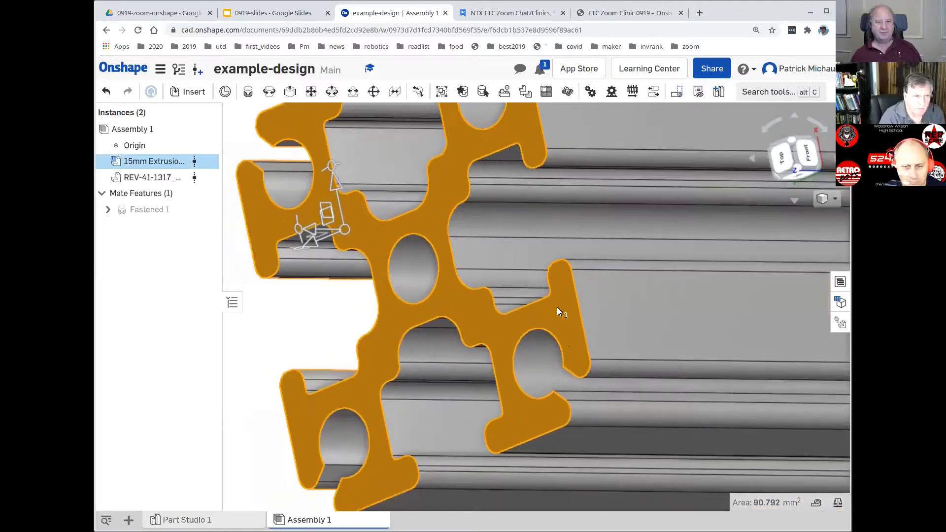
scroll(556, 311, "down", 3)
right_click_drag(562, 379, 558, 416)
middle_click_drag(558, 416, 517, 374)
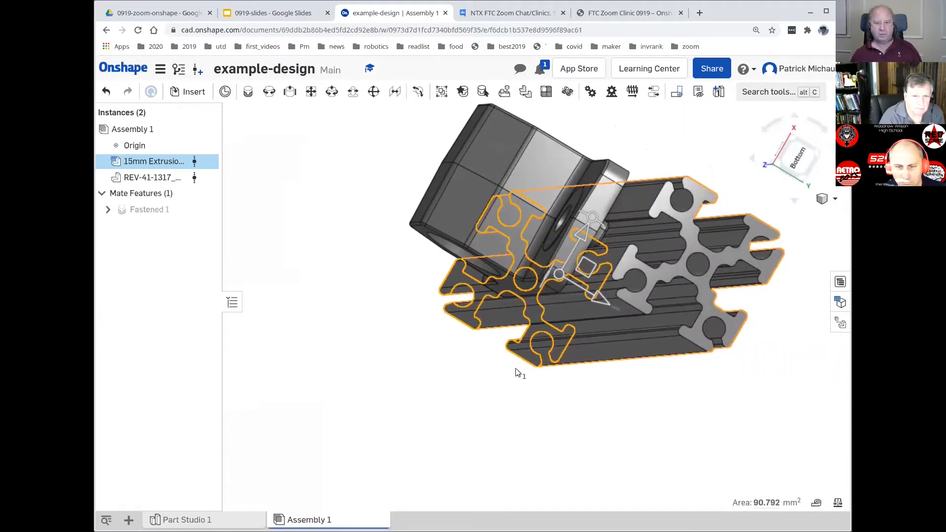
left_click(666, 274)
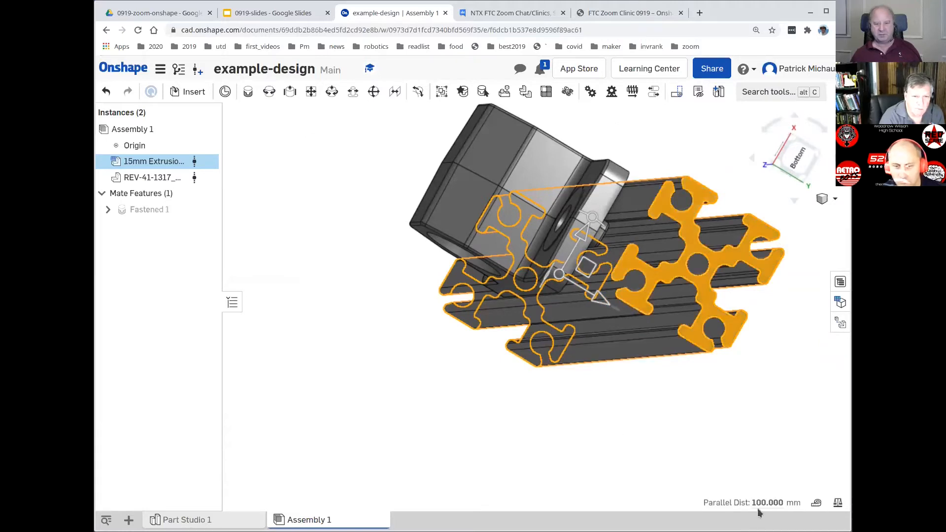
right_click_drag(433, 405, 355, 401)
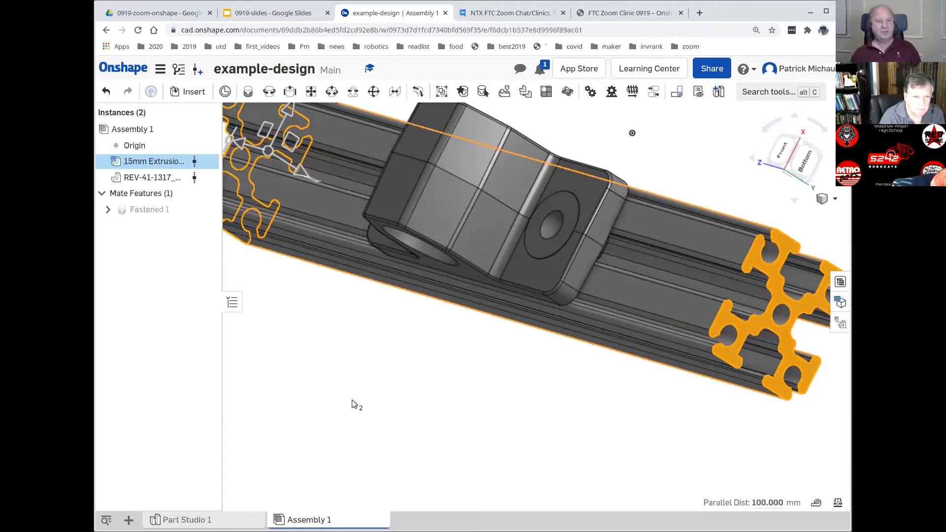
left_click(359, 386)
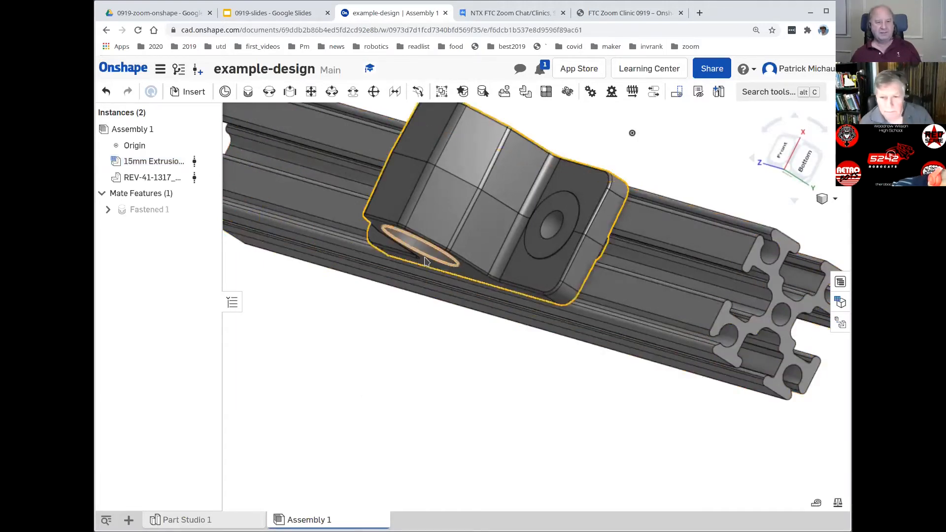
Step: Measure the diameter of the bearing bore in the REV-41-1317, and clear the selection
mouse_move(403, 395)
right_mouse_down()
mouse_move(403, 416)
mouse_move(413, 393)
right_mouse_up()
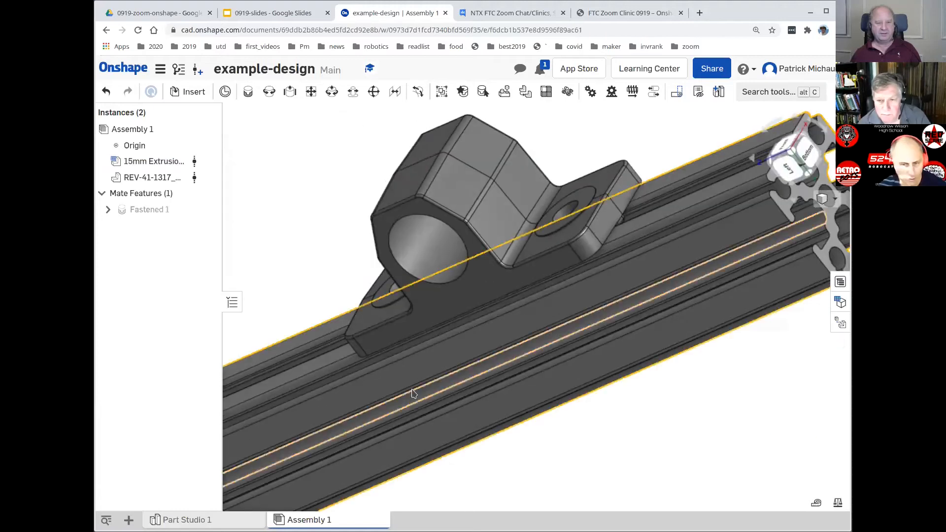
left_click(425, 257)
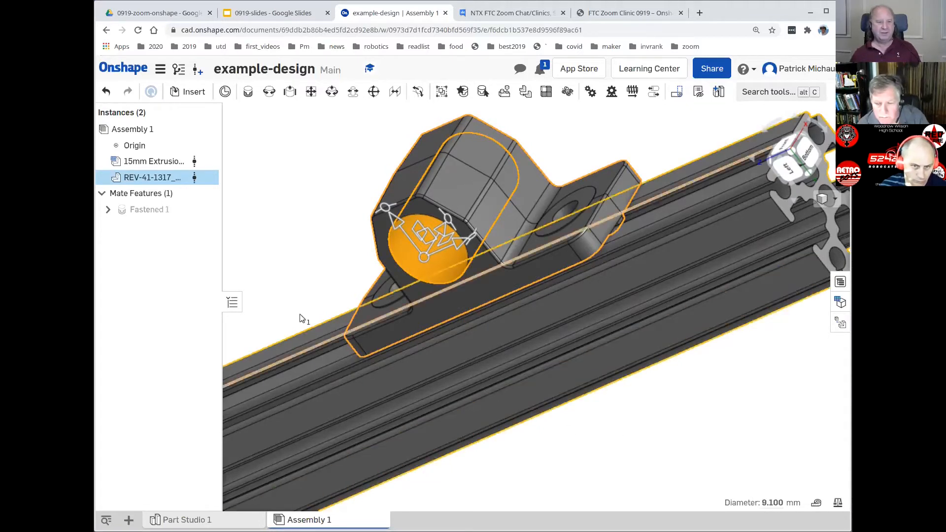
left_click(648, 458)
Step: Measure the center distance between the REV-41-1317's two mounting holes, and clear the selection
right_click_drag(647, 457, 676, 461)
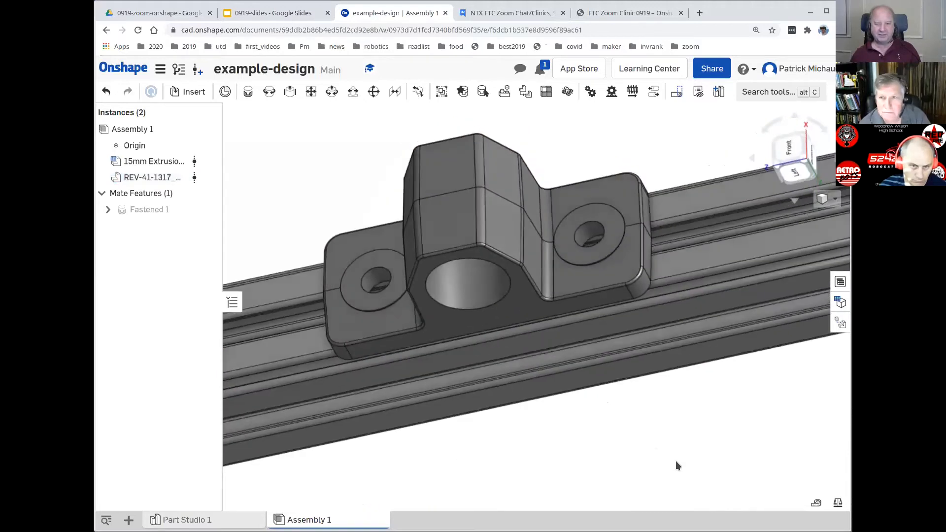
left_click(591, 252)
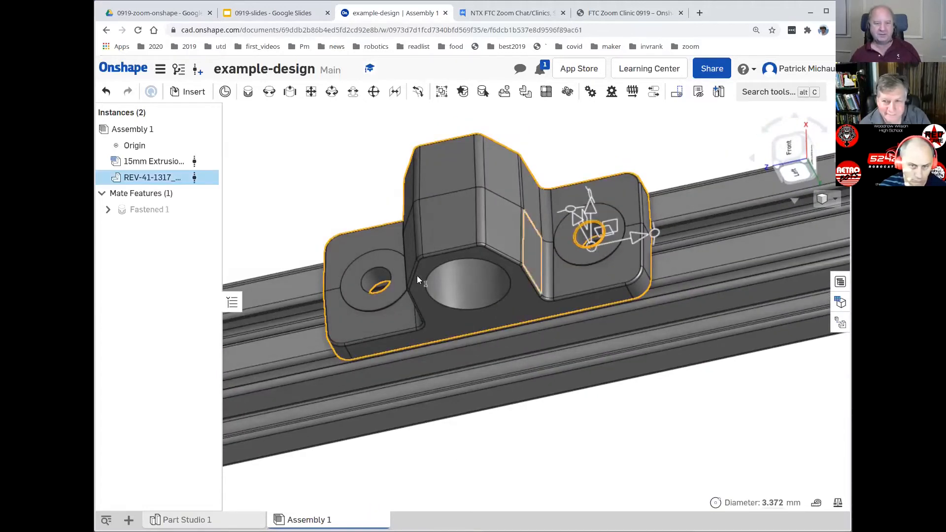
left_click(389, 283)
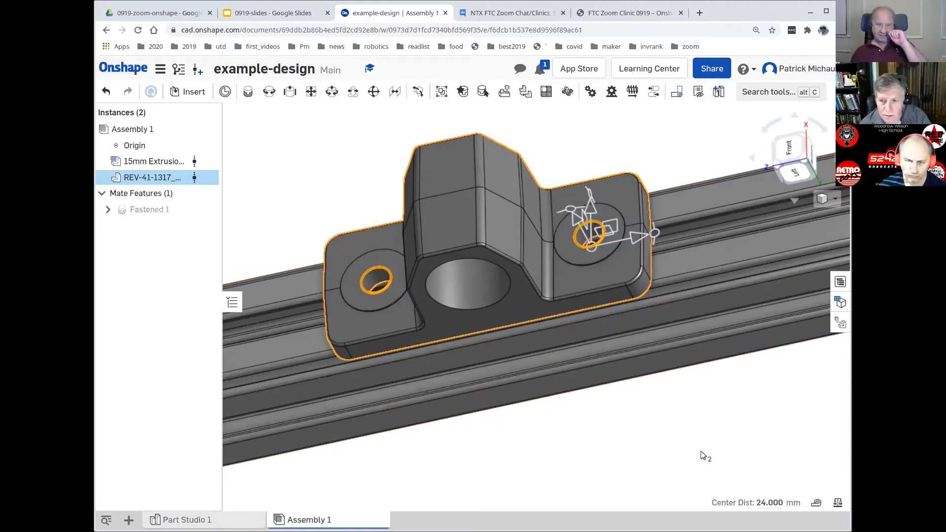
left_click(705, 430)
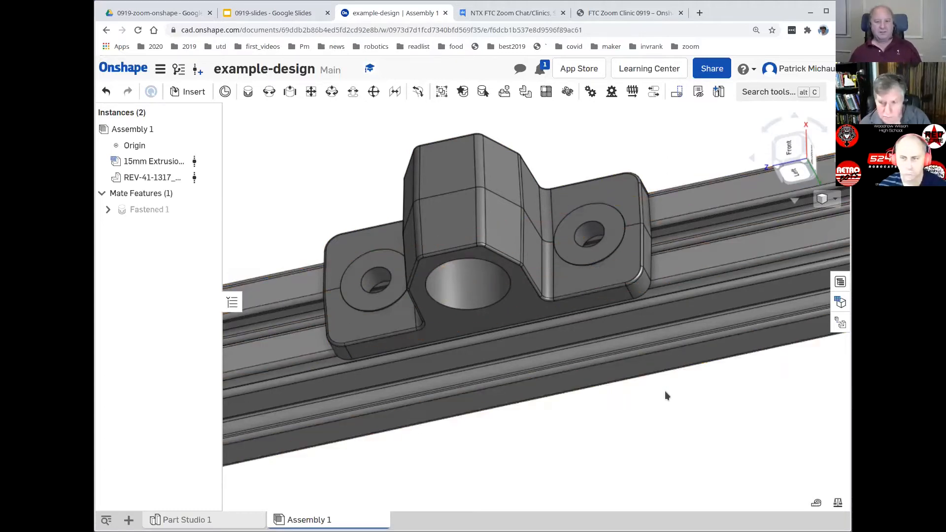
Step: Move the unfixed extrusion and its attached REV-41-1317 freely aside and back in the assembly space
middle_click_drag(663, 400, 649, 406)
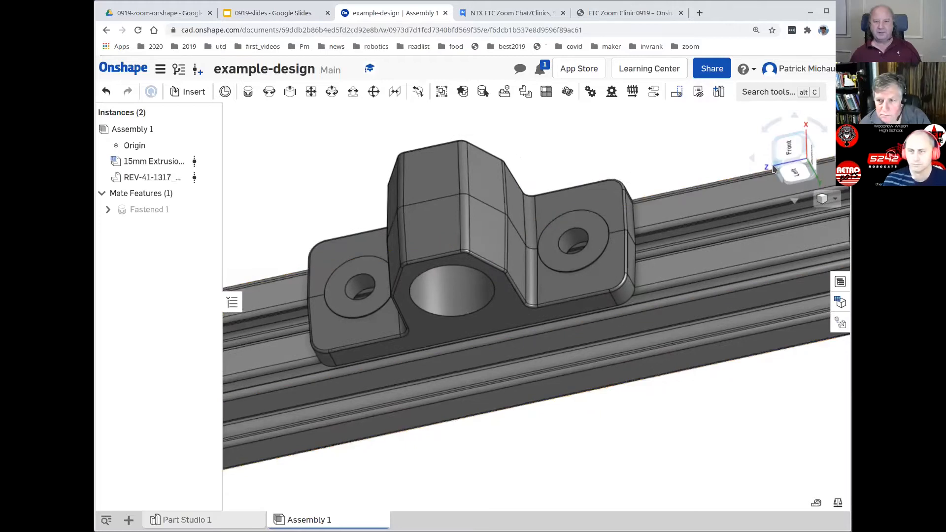
left_click(803, 161)
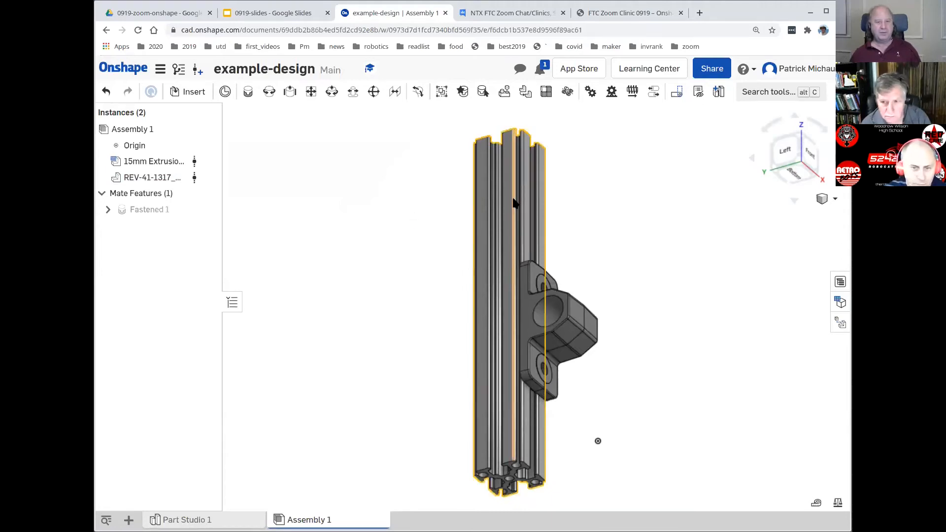
left_click_drag(514, 202, 716, 186)
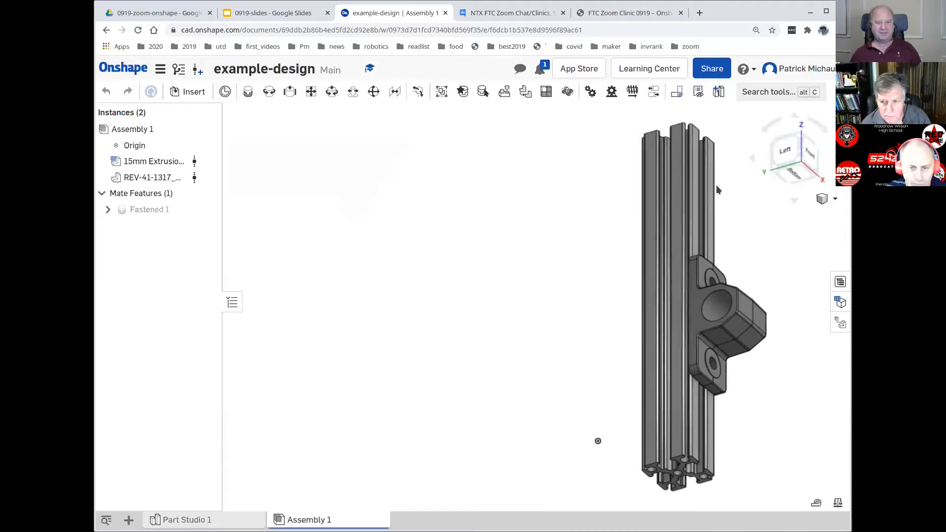
left_click_drag(579, 225, 526, 203)
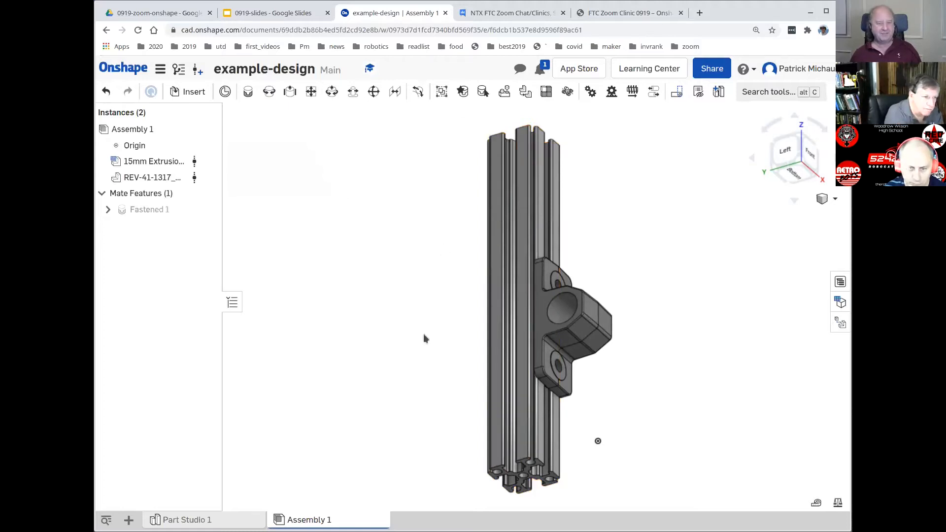
Step: Select the central hole at the extrusion's lower end and shift the extrusion about 4.2 mm along the Y axis
scroll(664, 372, "down", 2)
scroll(667, 370, "up", 5)
middle_click_drag(666, 370, 657, 265)
scroll(656, 271, "up", 2)
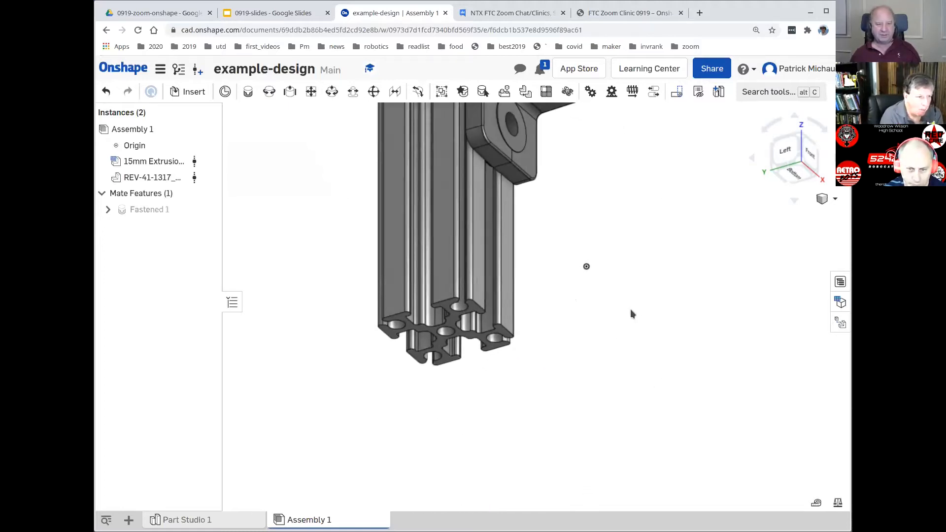
left_click(449, 337)
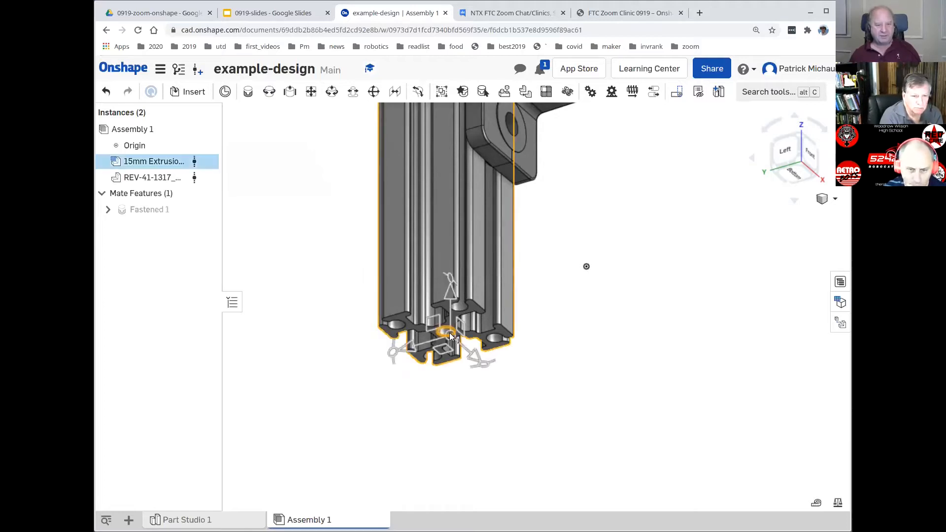
scroll(460, 370, "up", 3)
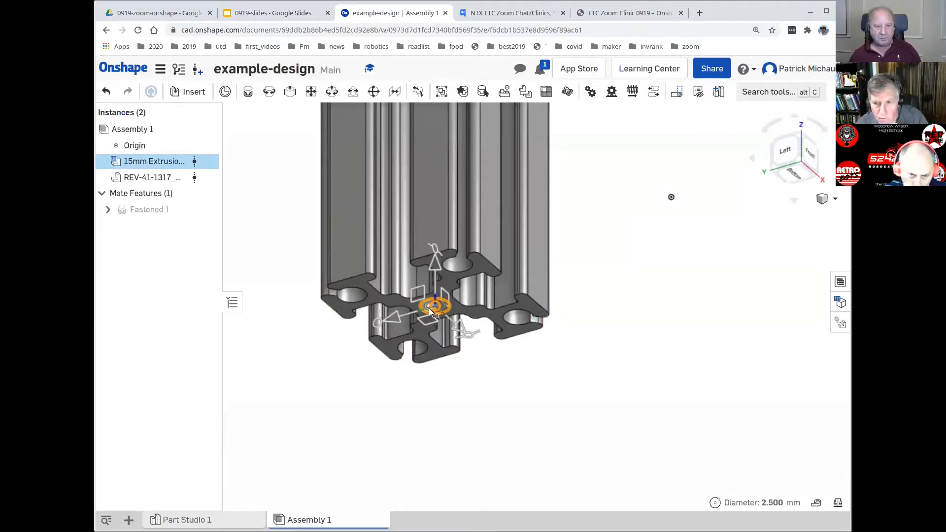
scroll(611, 375, "up", 2)
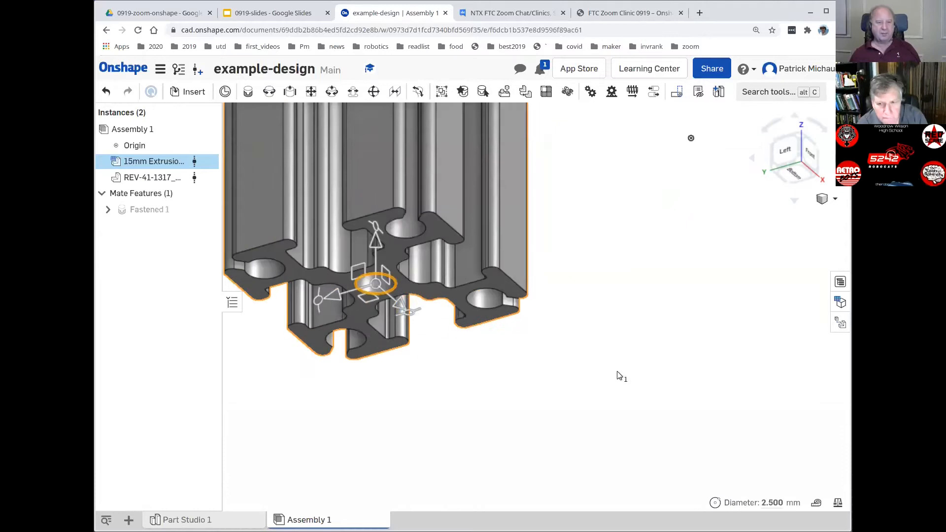
scroll(619, 376, "down", 5)
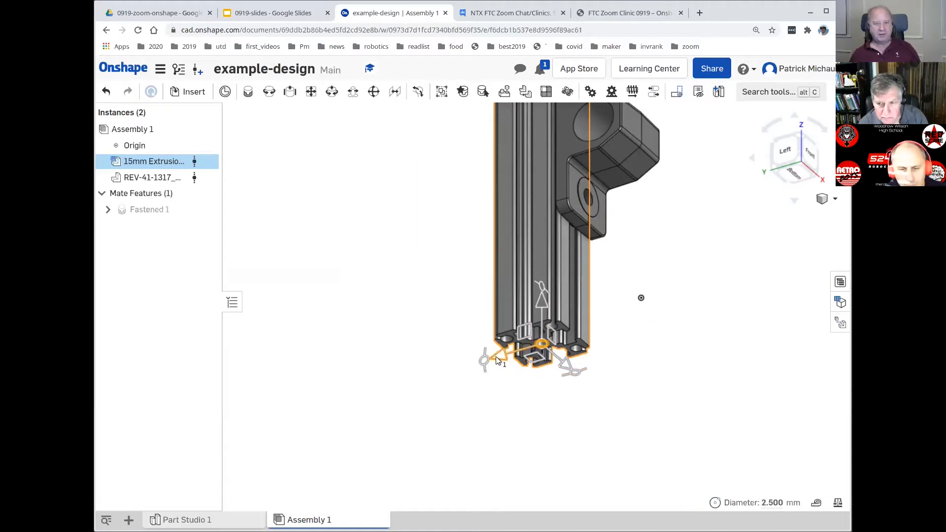
left_click_drag(498, 354, 477, 387)
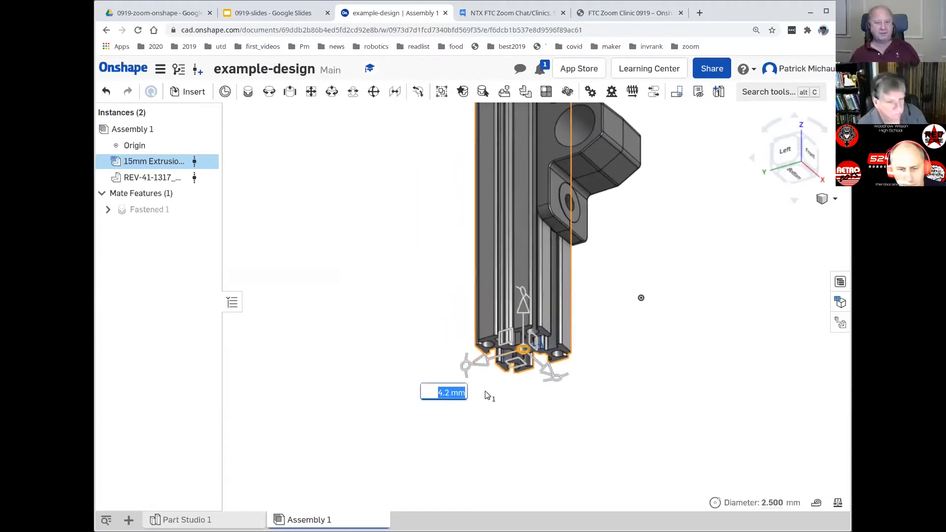
Step: Rotate the extrusion 90 degrees about its central end hole so its length lies along the Y axis
right_click_drag(585, 401, 601, 424)
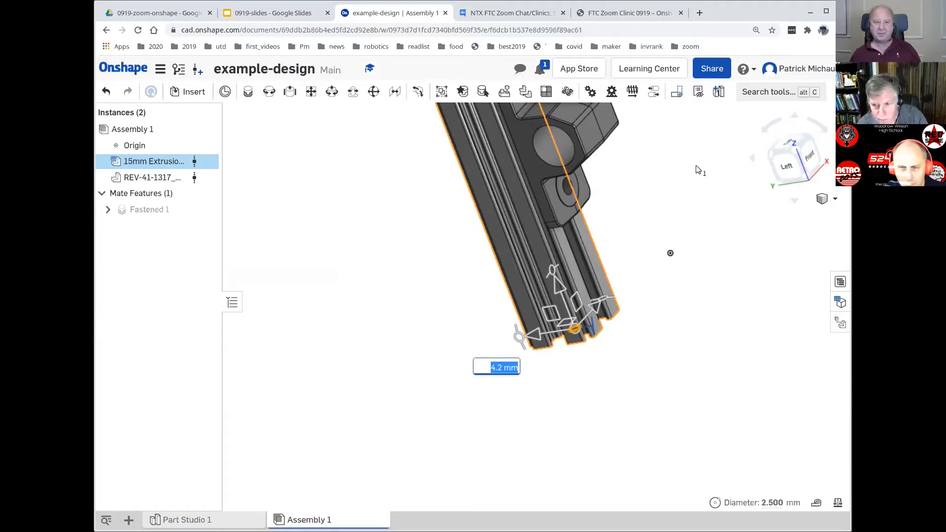
mouse_move(661, 340)
middle_mouse_down()
mouse_move(673, 341)
mouse_move(664, 351)
middle_mouse_up()
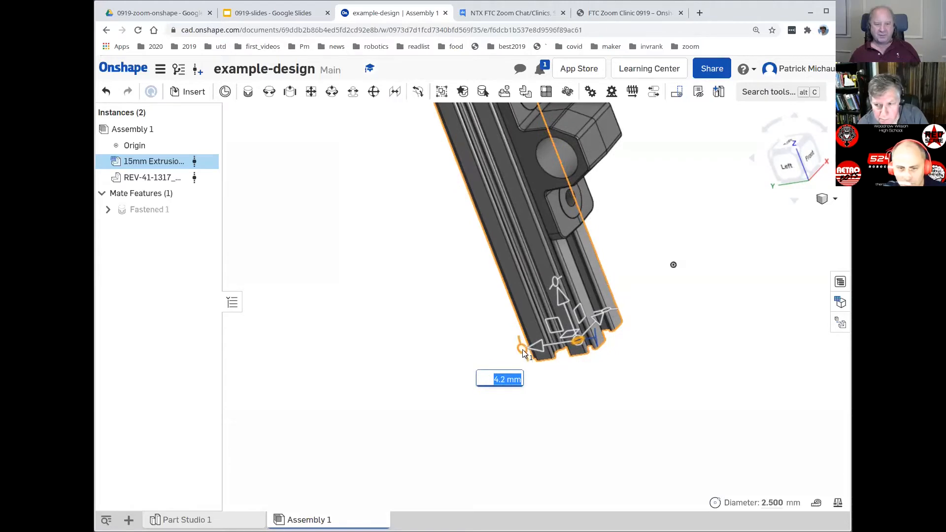
left_click_drag(523, 353, 598, 394)
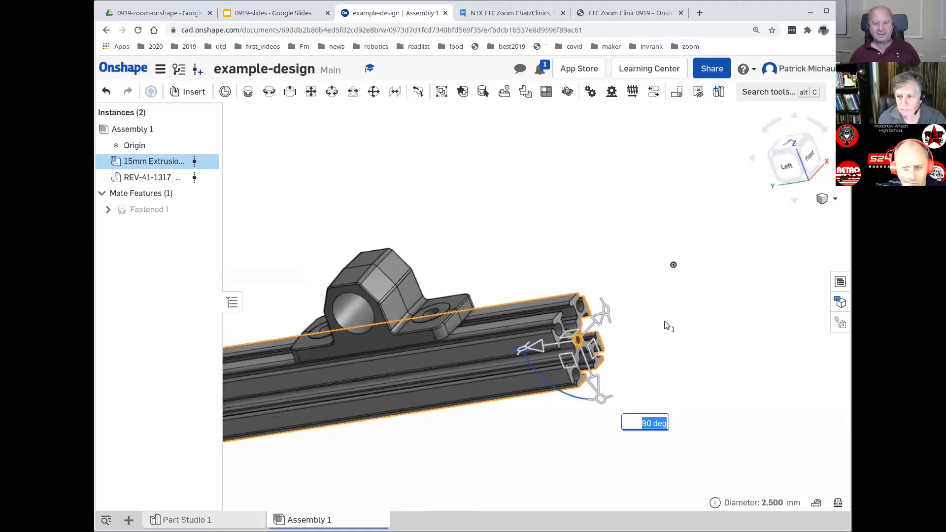
Step: Move the extrusion to the assembly origin using its central end hole as the reference point
right_click(579, 342)
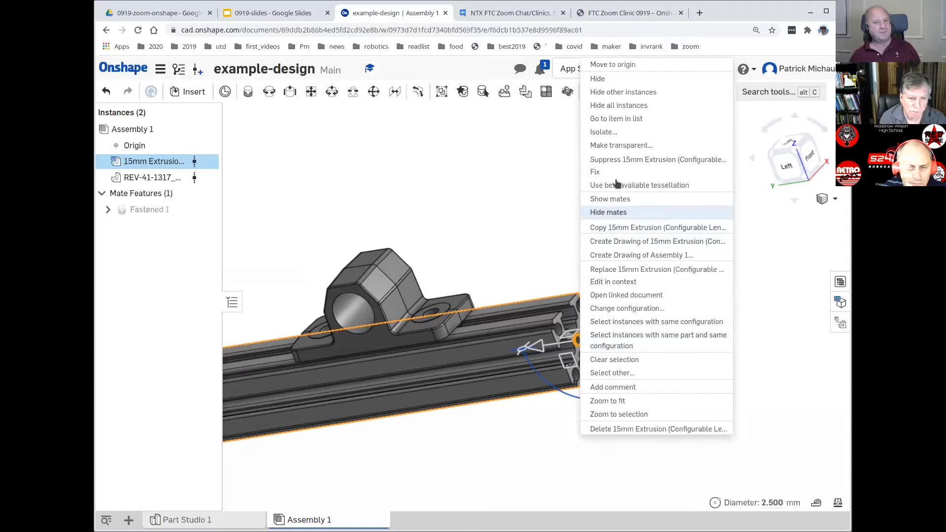
left_click(550, 254)
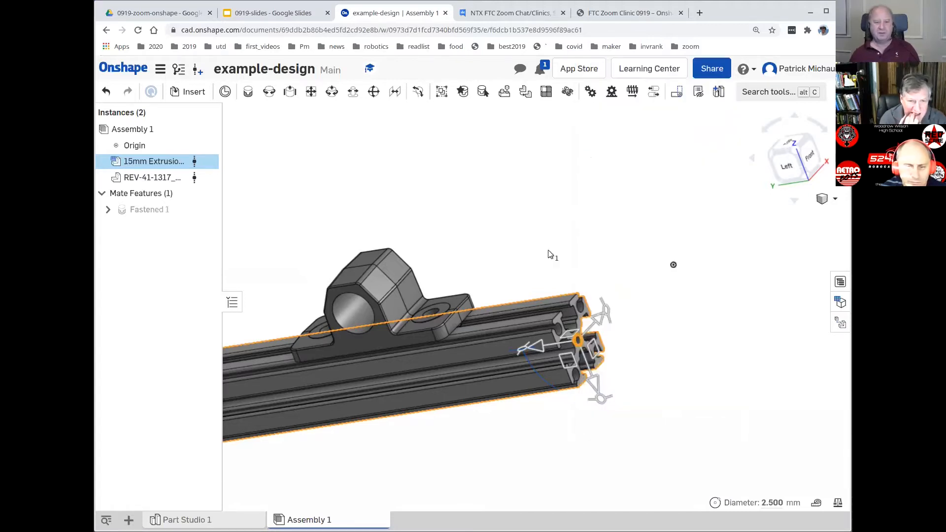
right_click(577, 341)
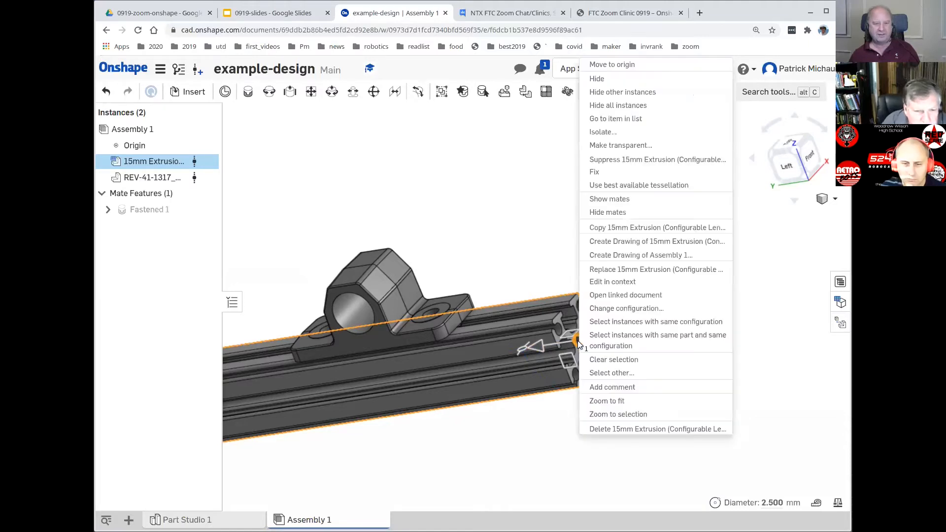
left_click(658, 63)
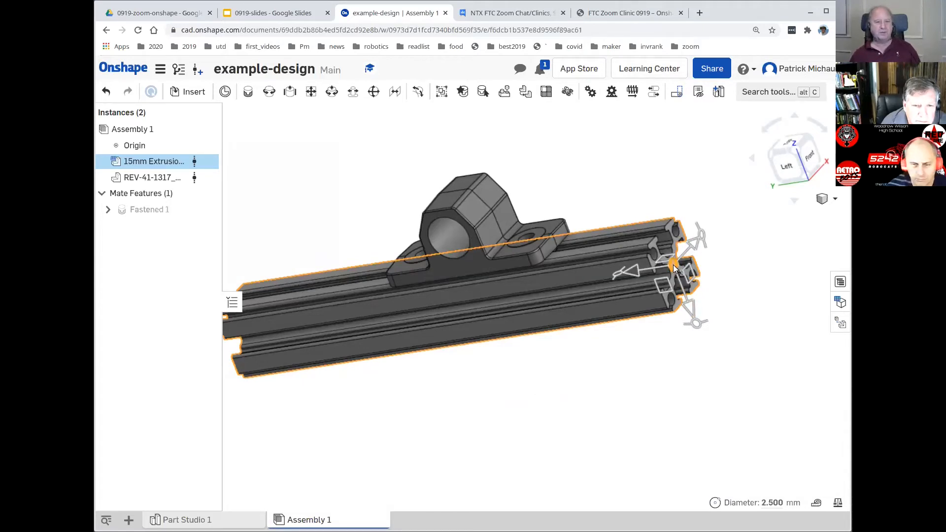
Step: Clear the selection and fix the 15mm extrusion in place
left_click(649, 389)
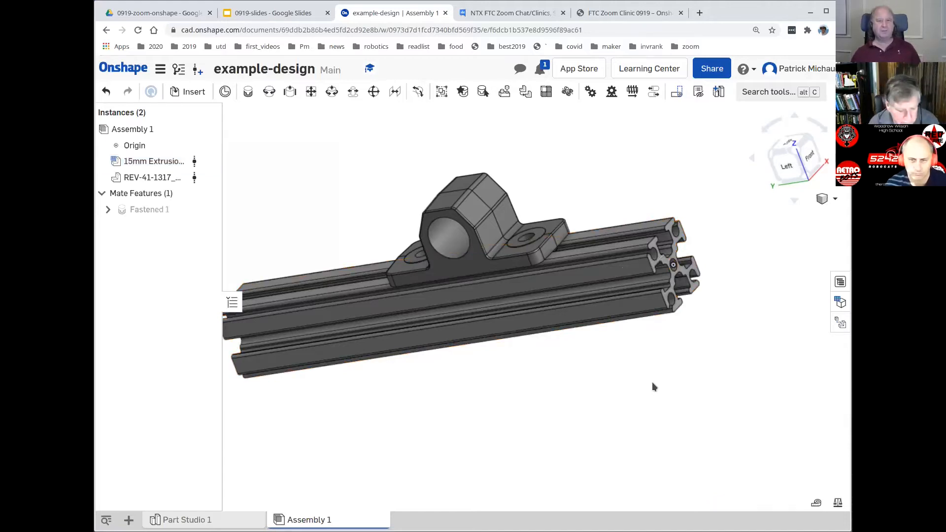
right_click(624, 279)
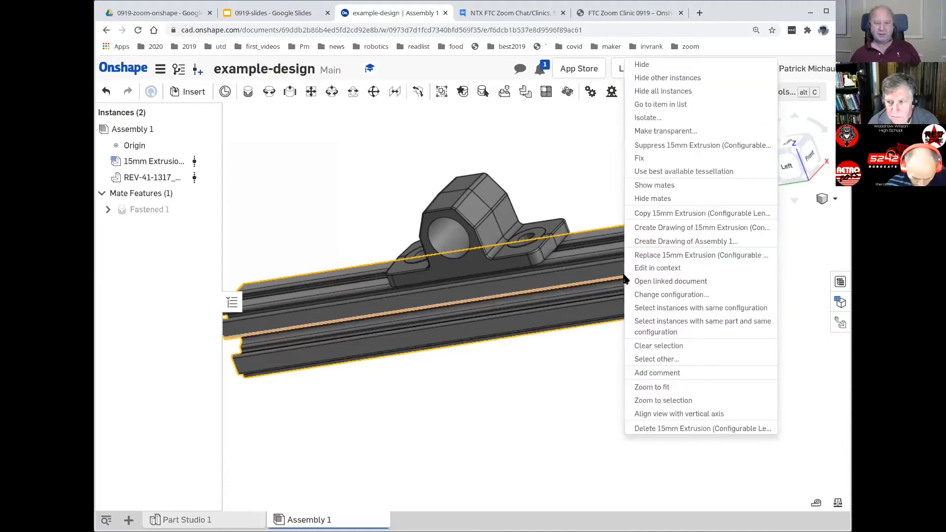
left_click(661, 164)
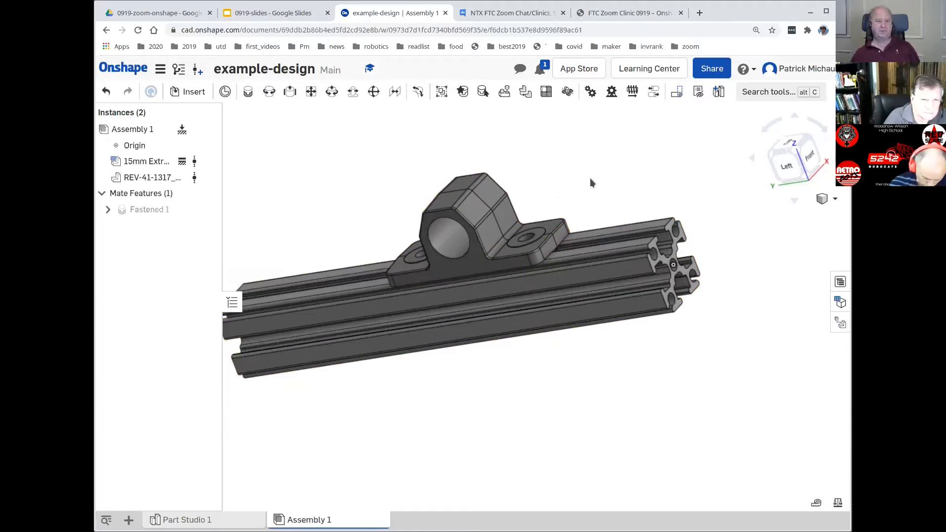
Step: For inserting a part, browse the FTC Robotics Parts users library to REV Robotics, FTC, Motion, Rotary Motion, Bearings & Shafts
left_click(802, 169)
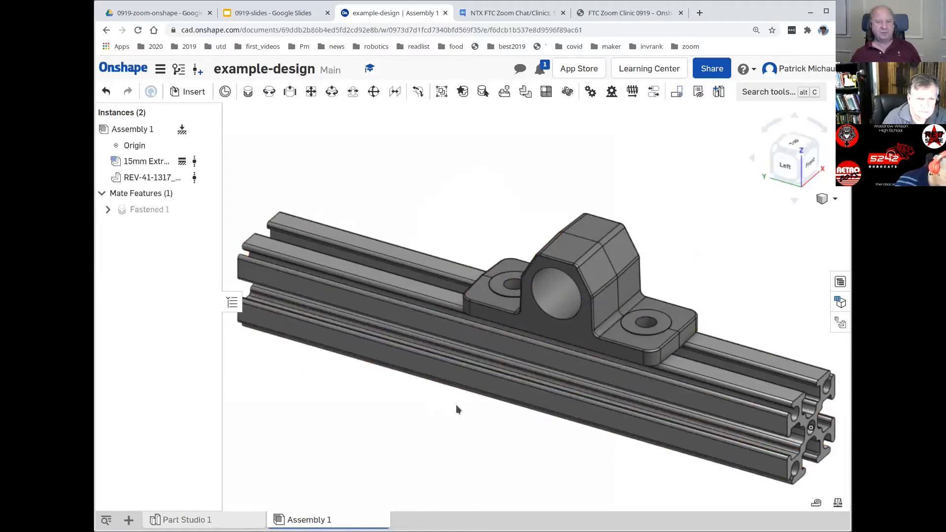
middle_click_drag(447, 397, 449, 363)
right_click_drag(449, 363, 464, 388)
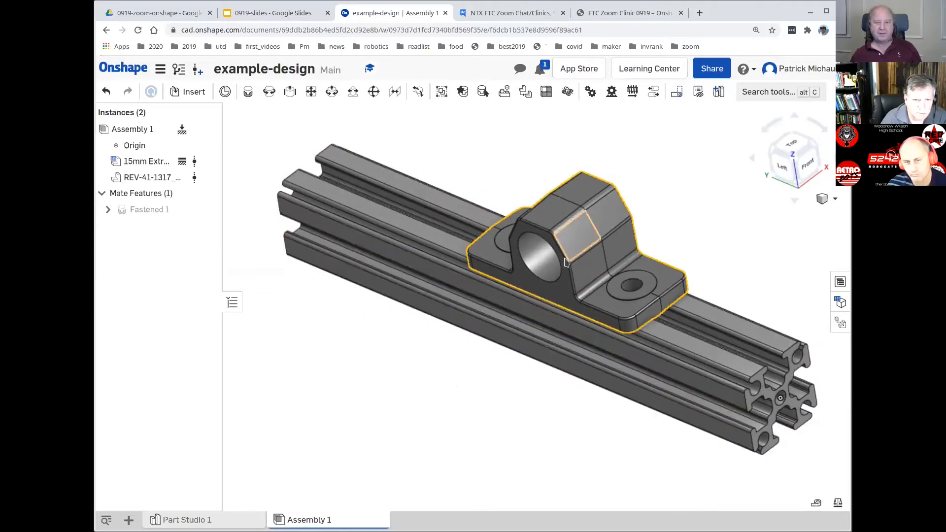
left_click(194, 94)
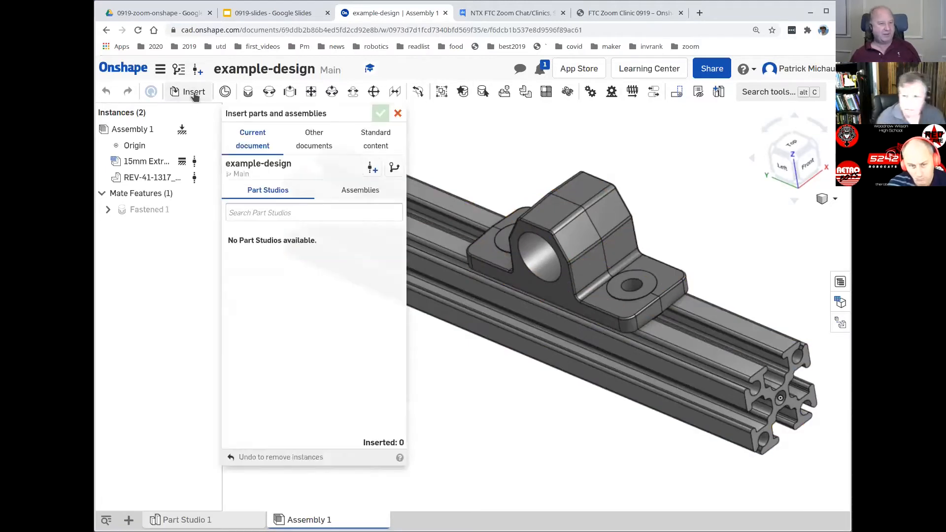
left_click(315, 138)
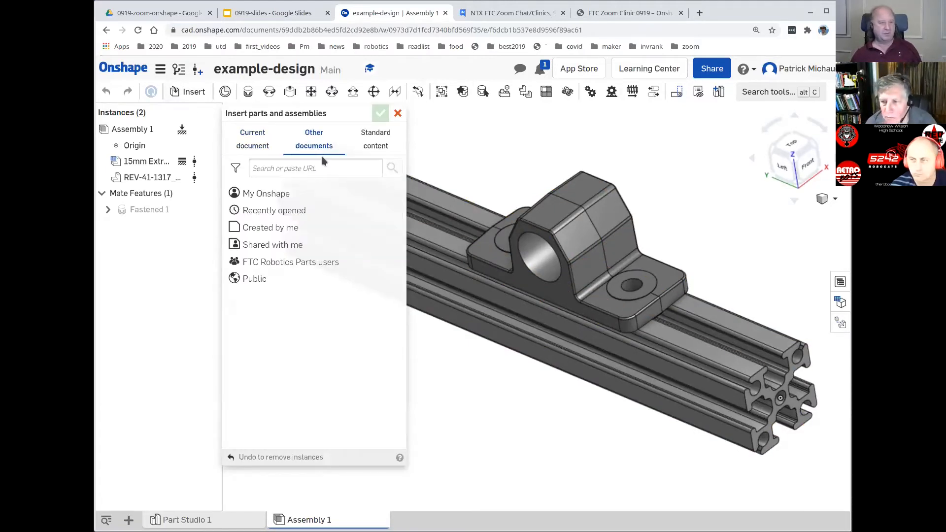
left_click(288, 262)
left_click(279, 321)
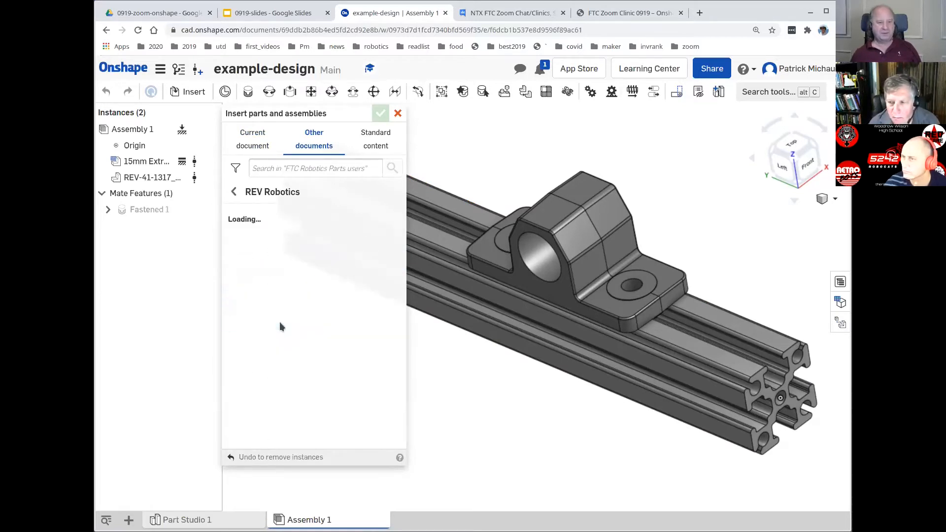
left_click(279, 225)
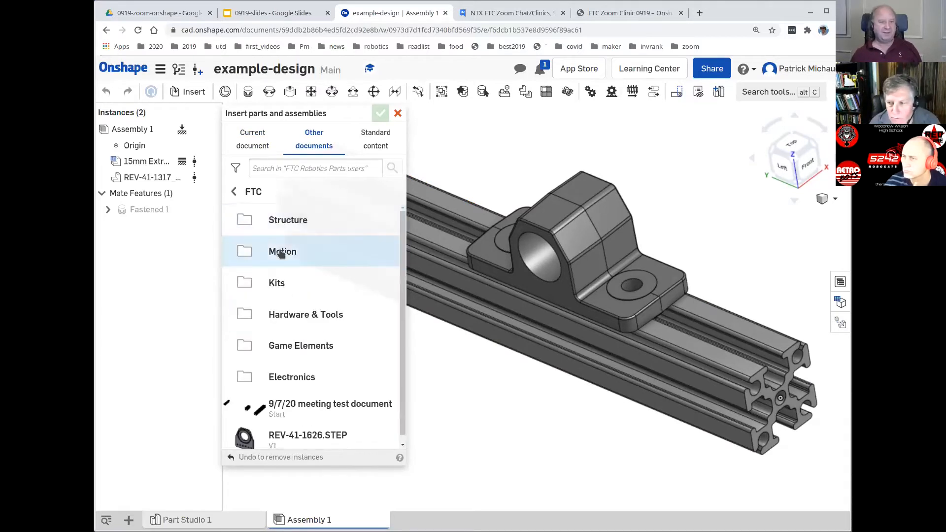
left_click(282, 249)
left_click(290, 229)
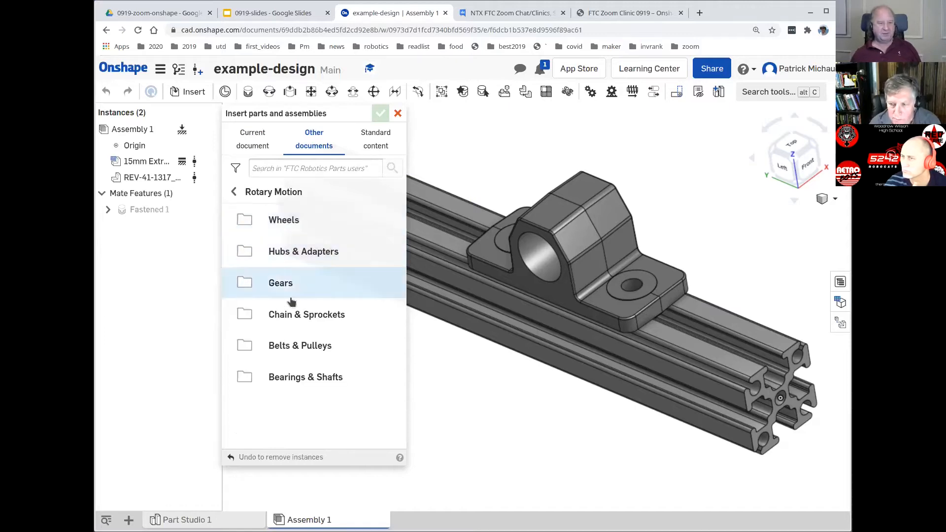
left_click(248, 377)
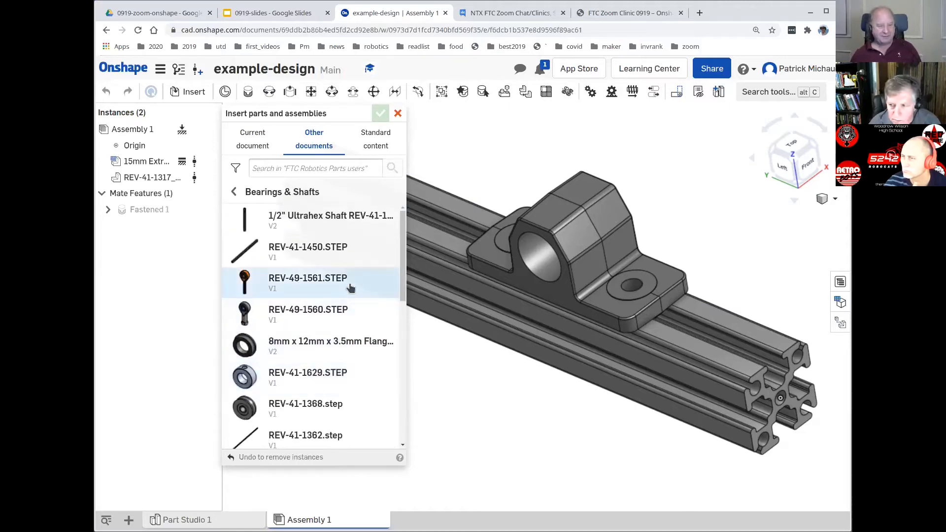
Step: Insert the REV-41-1329 part from REV-41-1329.step into the assembly, in the free space in front of the extrusion
left_click_drag(404, 266, 403, 363)
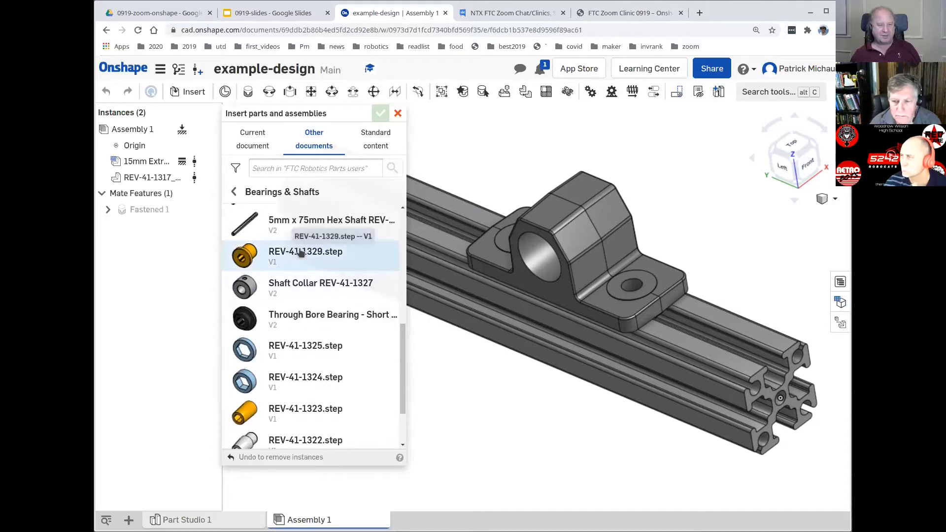
left_click(302, 253)
left_click(301, 240)
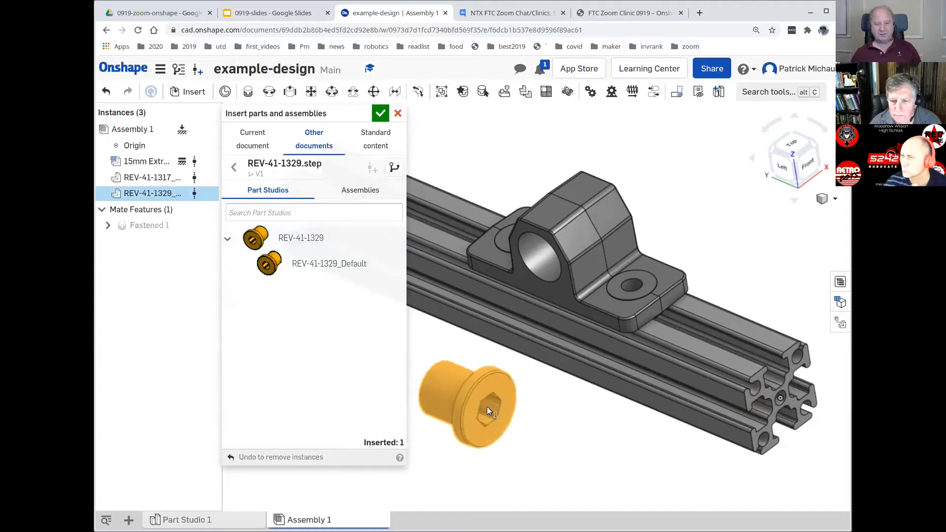
left_click(521, 426)
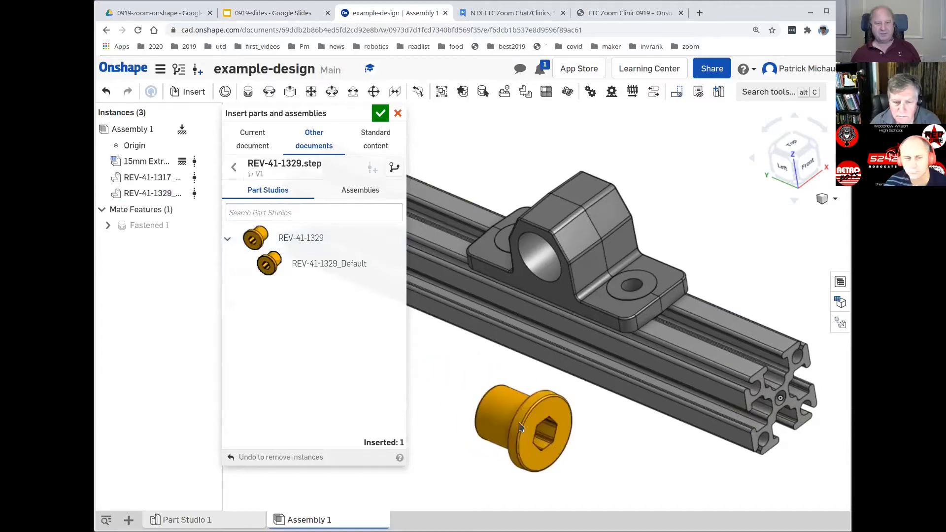
left_click(380, 113)
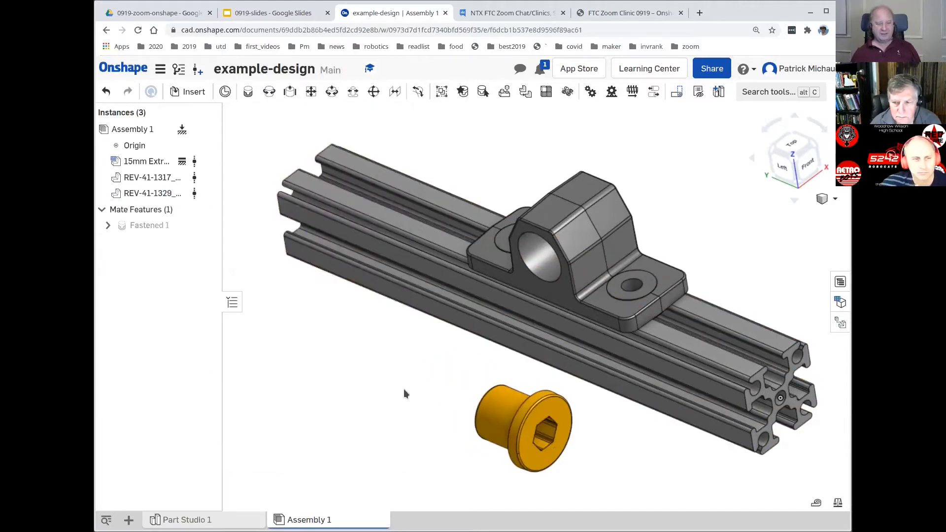
middle_click_drag(378, 359, 361, 323)
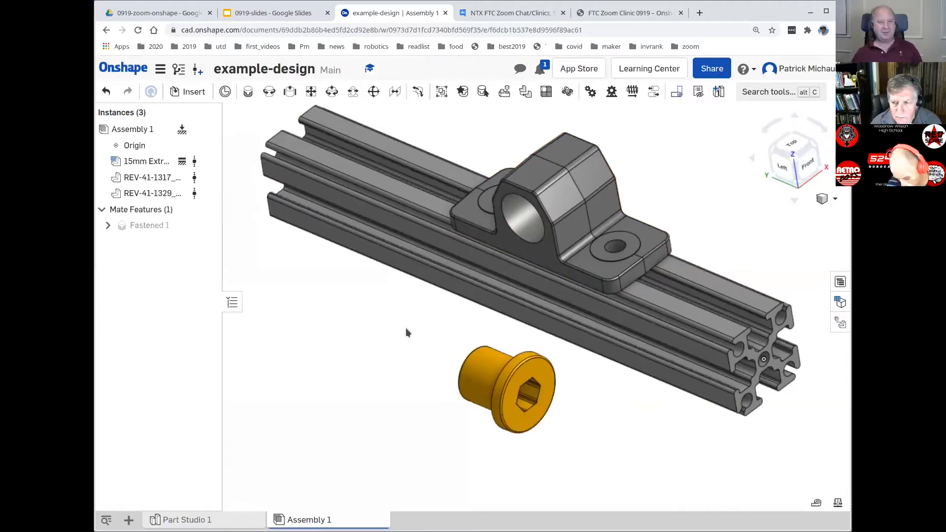
right_click(488, 370)
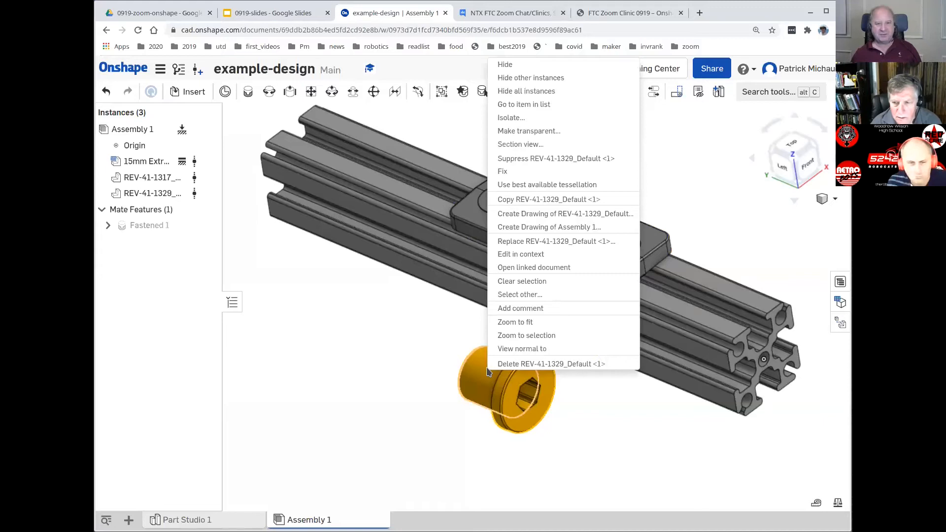
left_click(427, 344)
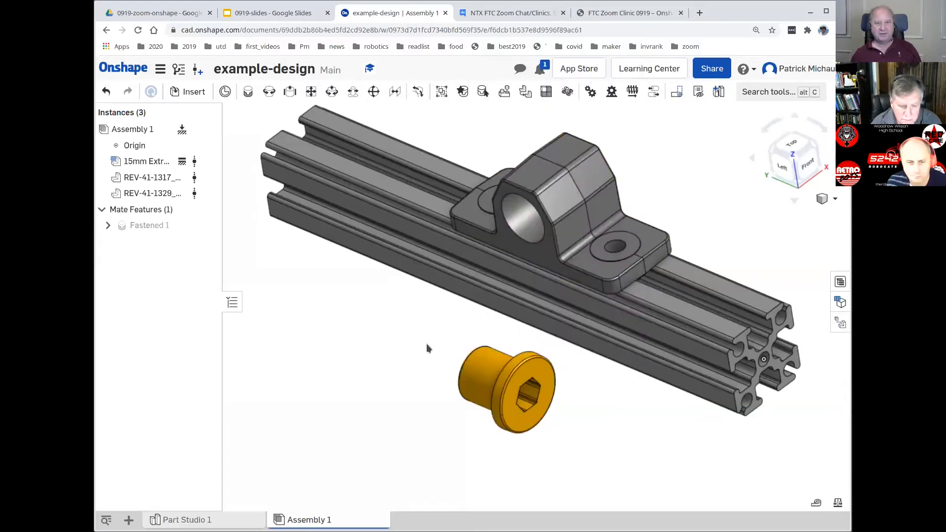
left_click(487, 377)
right_click(479, 381)
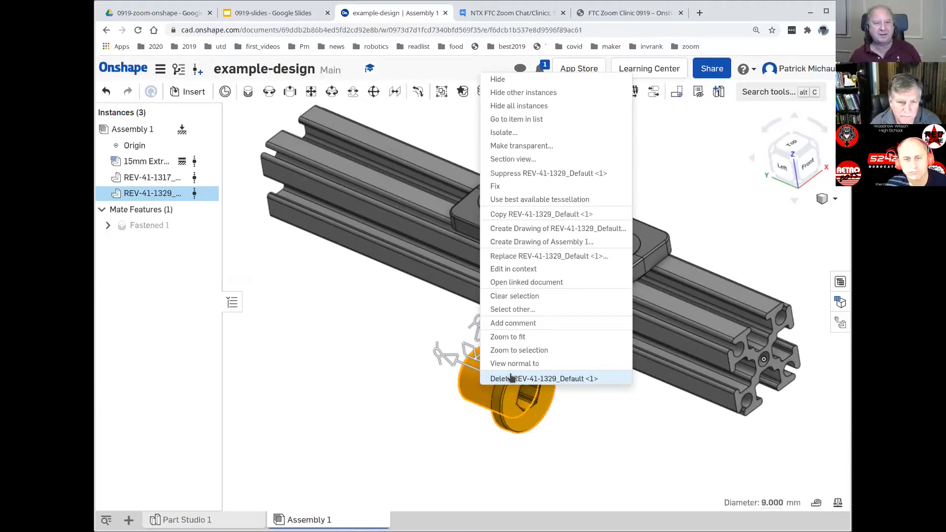
left_click(394, 327)
left_click(393, 327)
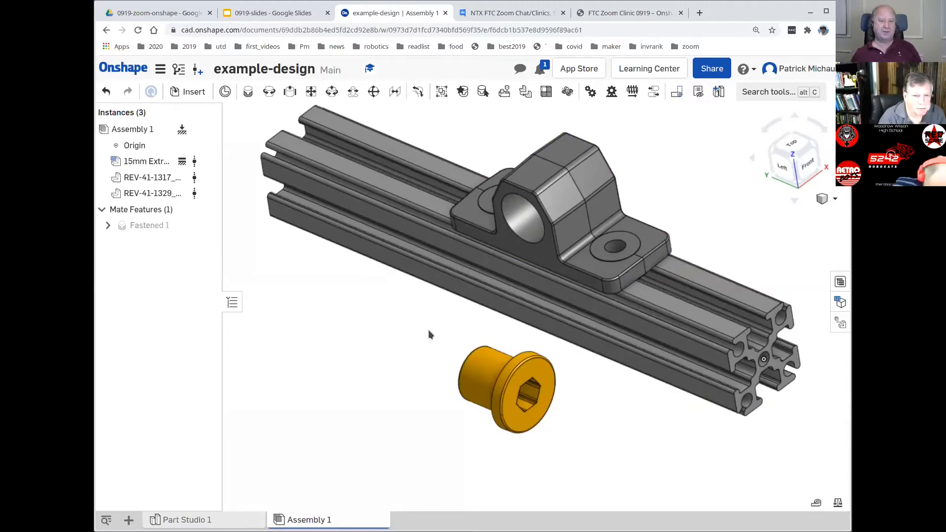
Step: Start a Revolute mate with its first connector centred on the inner flange face of the REV-41-1329 bushing
right_click_drag(432, 334, 495, 345)
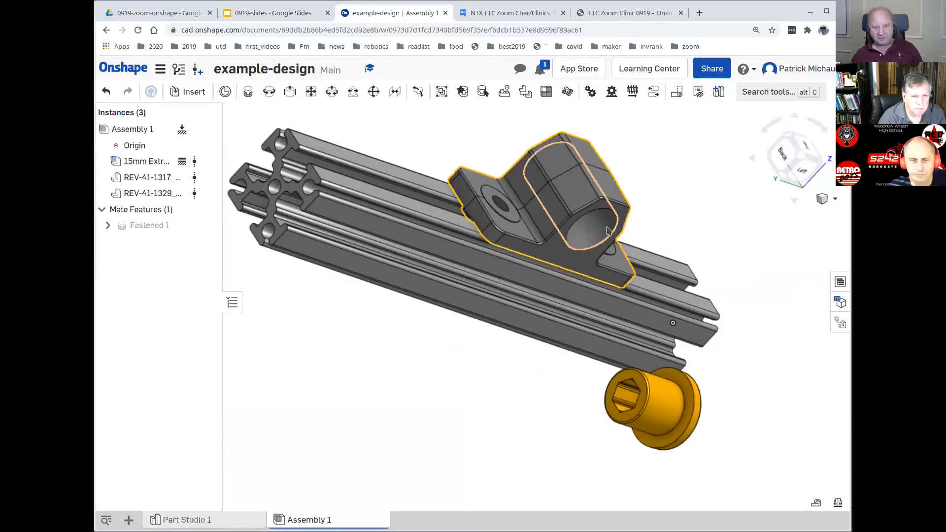
middle_click_drag(547, 386, 520, 379)
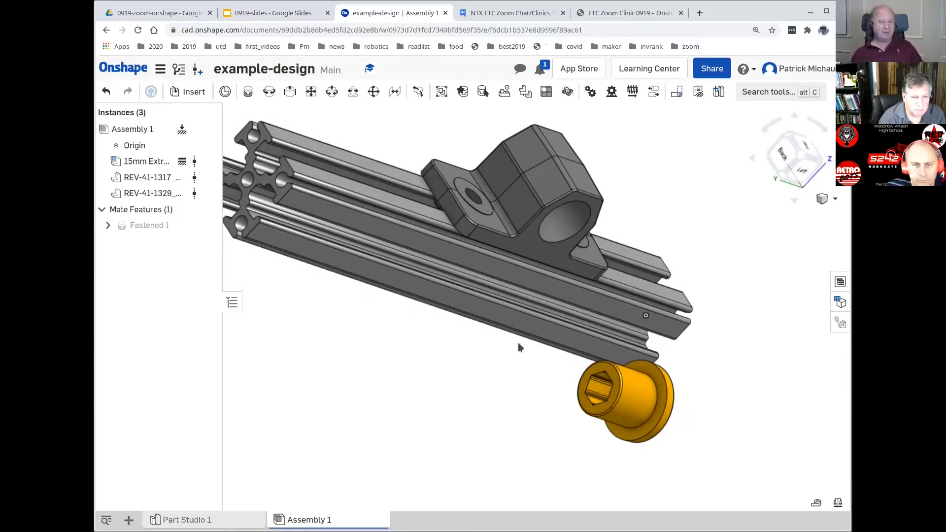
scroll(525, 340, "down", 1)
scroll(525, 345, "up", 2)
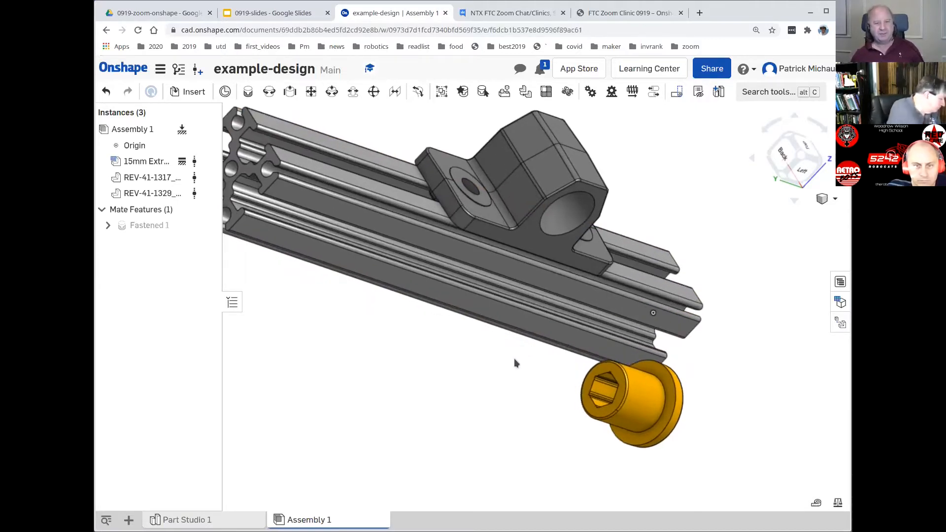
middle_click_drag(528, 395, 494, 385)
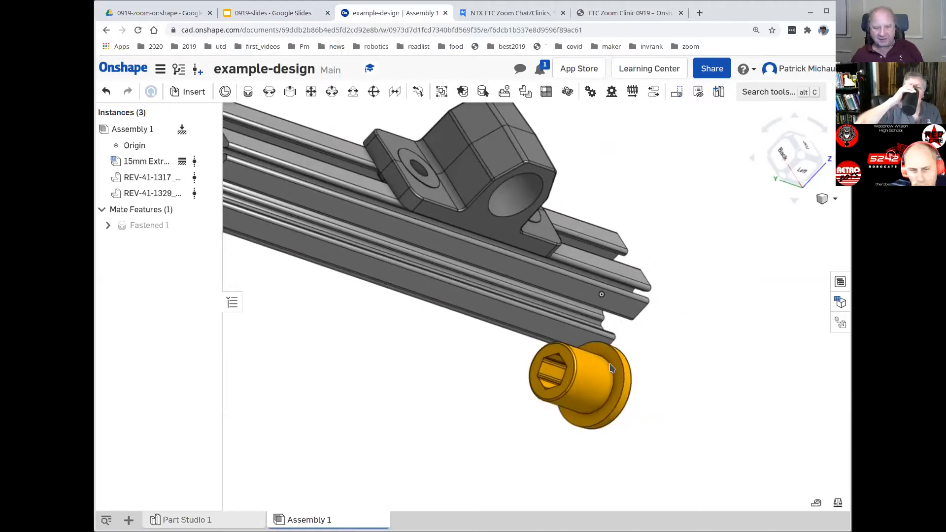
right_click_drag(615, 365, 599, 377)
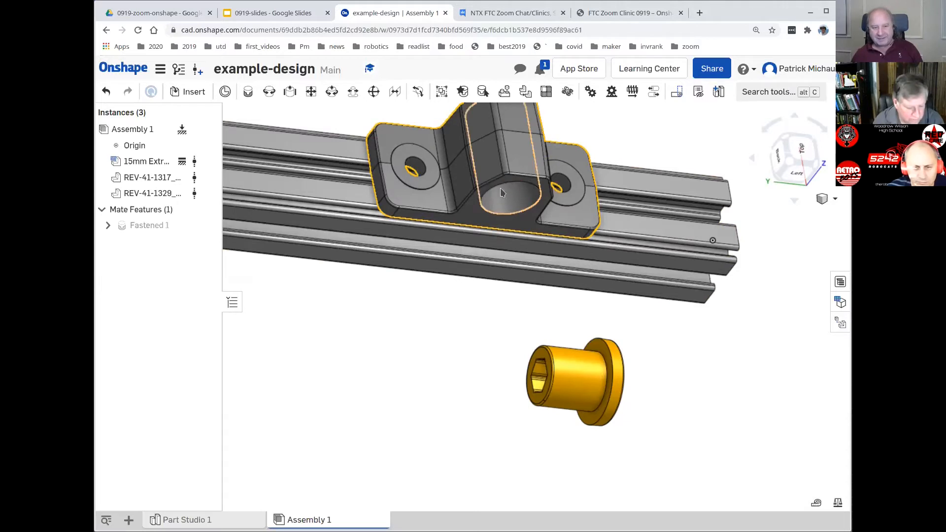
left_click(269, 94)
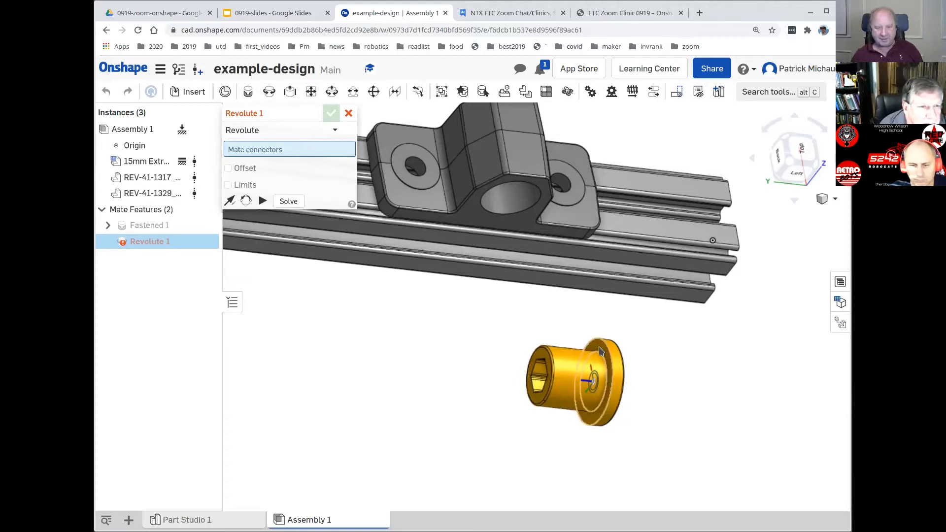
scroll(600, 350, "up", 5)
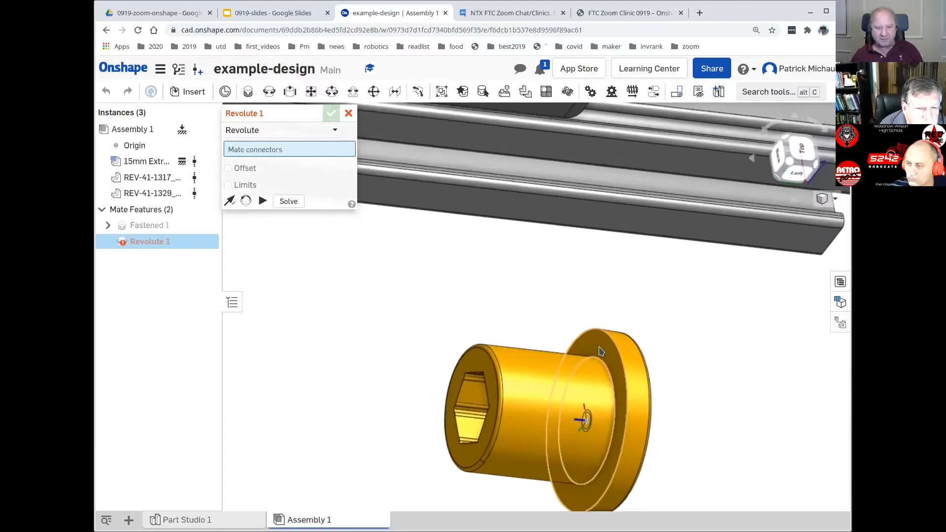
scroll(600, 350, "up", 1)
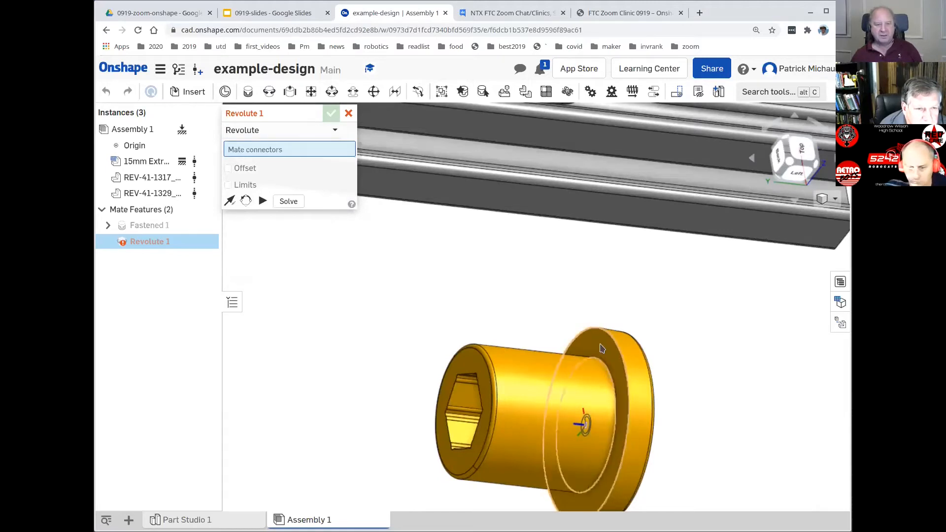
left_click(600, 348)
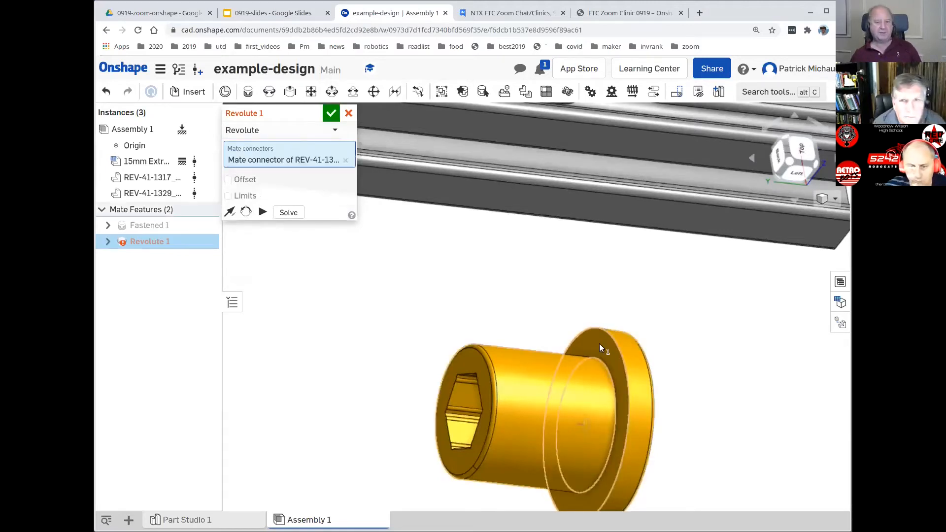
Step: Mate the bushing to the centre of the REV-41-1317 bracket's bore and flip its axis so the barrel sits inside the bore
scroll(478, 297, "down", 3)
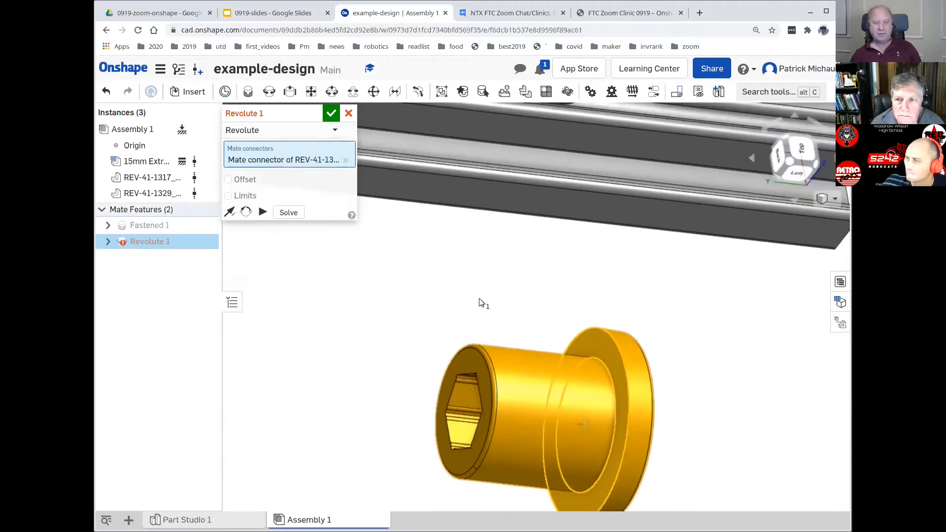
middle_click_drag(441, 271, 496, 410)
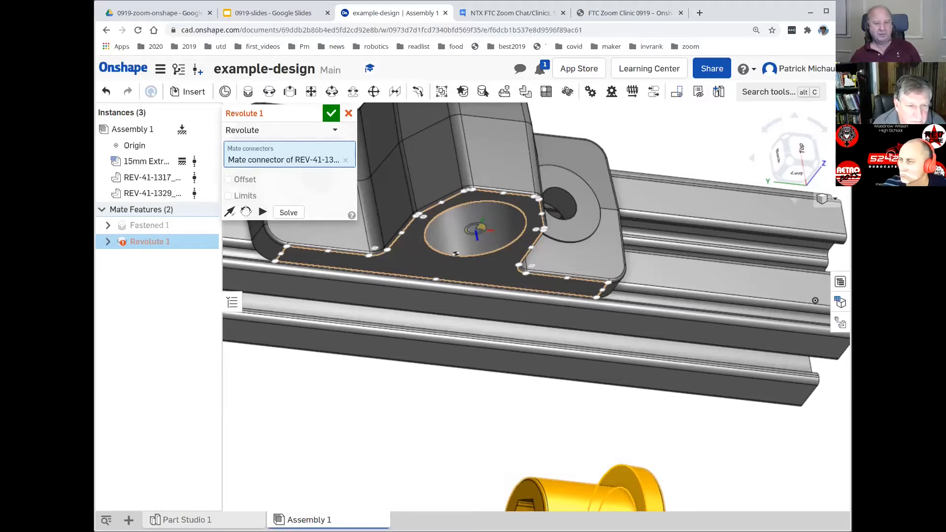
left_click(455, 254)
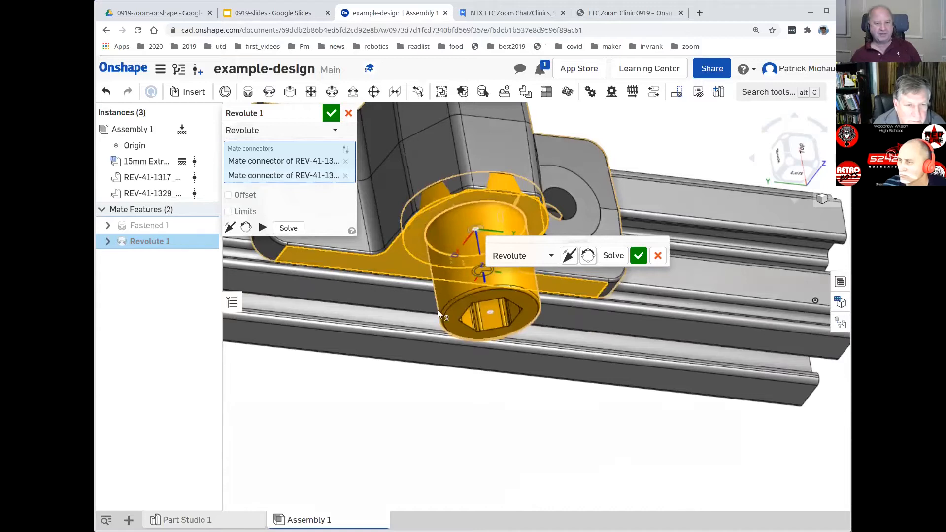
middle_click_drag(405, 385, 432, 439)
left_click(570, 256)
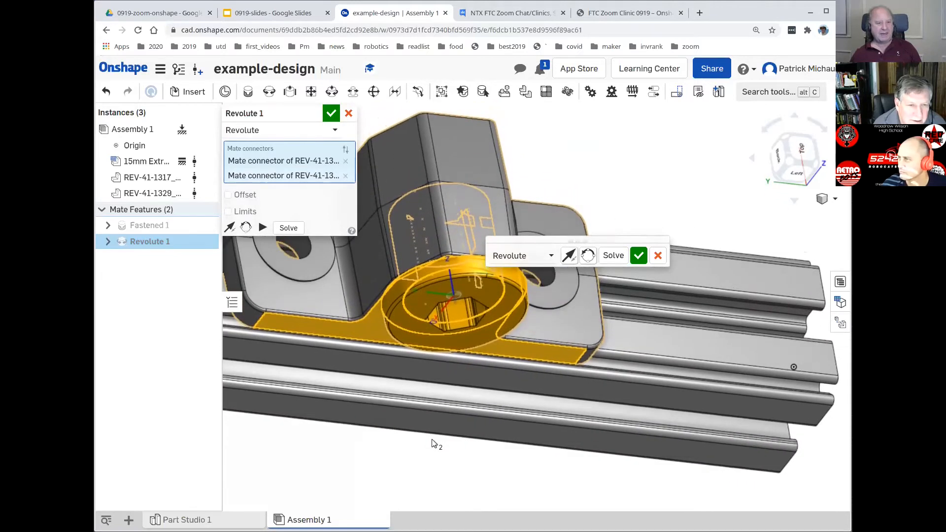
Step: Animate the bushing's rotational degree of freedom and accept the Revolute mate, leaving the mate command
right_click_drag(331, 336, 421, 410)
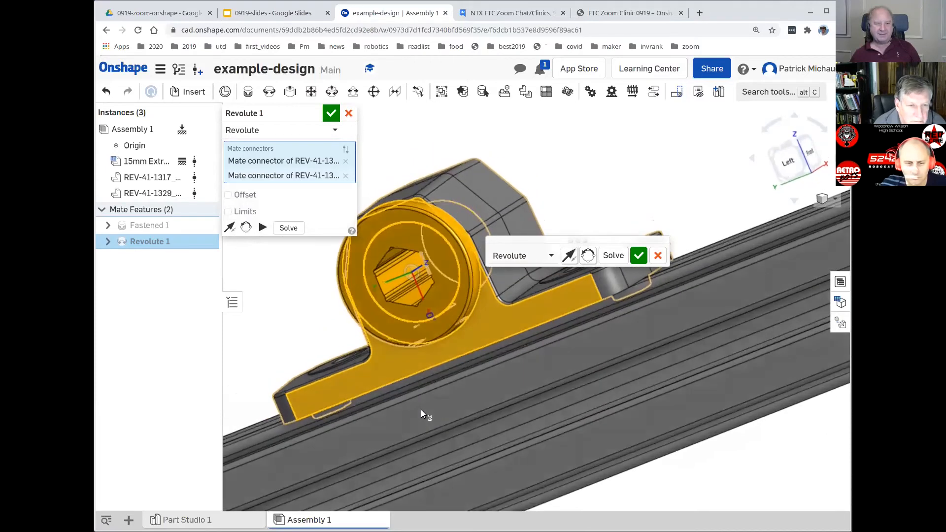
left_click(262, 228)
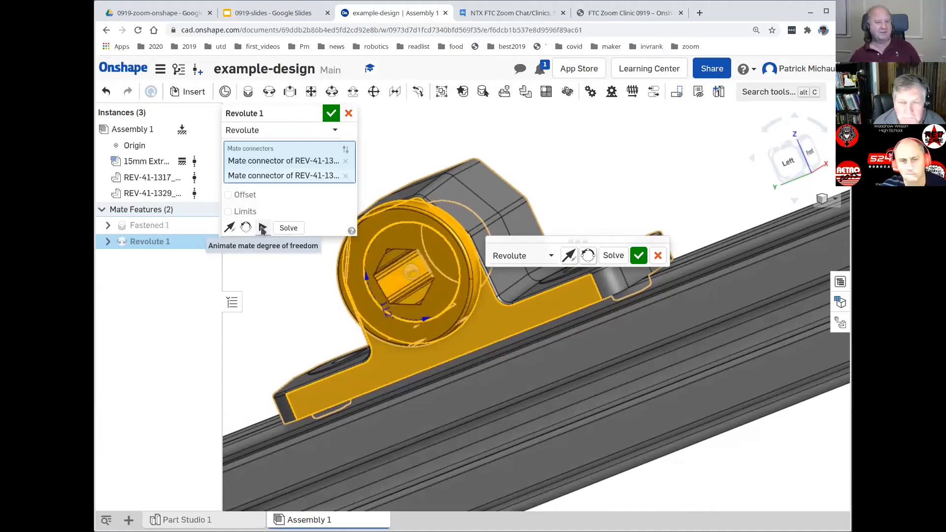
left_click(263, 228)
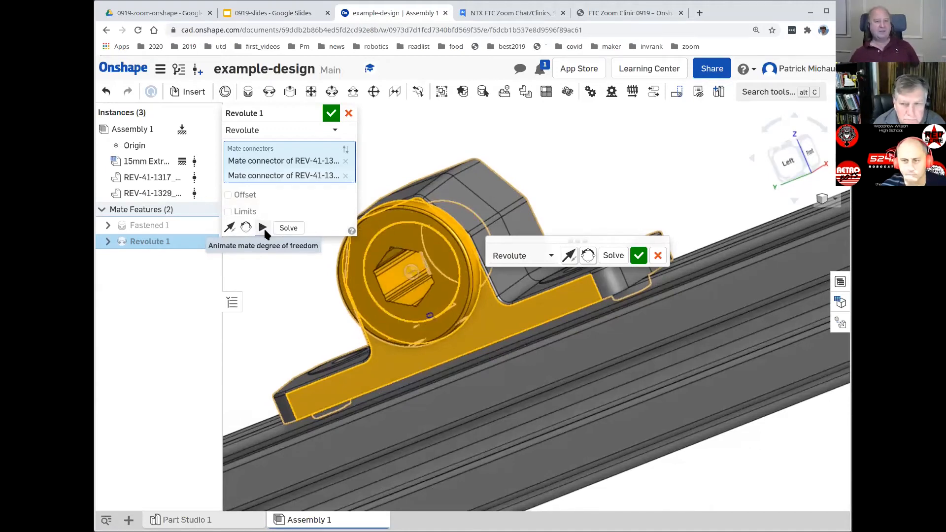
left_click(638, 256)
mouse_move(669, 191)
right_mouse_down()
mouse_move(699, 205)
mouse_move(664, 190)
mouse_move(658, 199)
right_mouse_up()
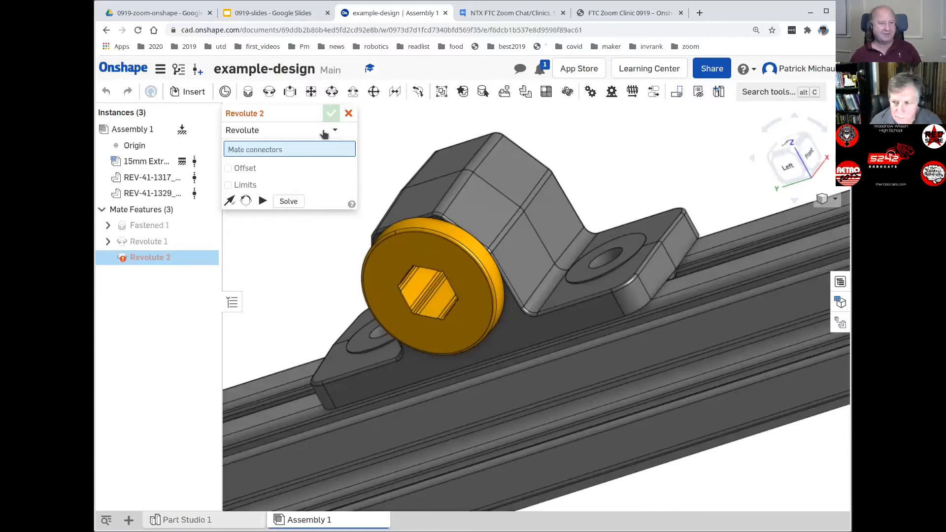
left_click(349, 114)
Step: For inserting a part from other documents, open the FTC Robotics Parts users library
left_click(193, 92)
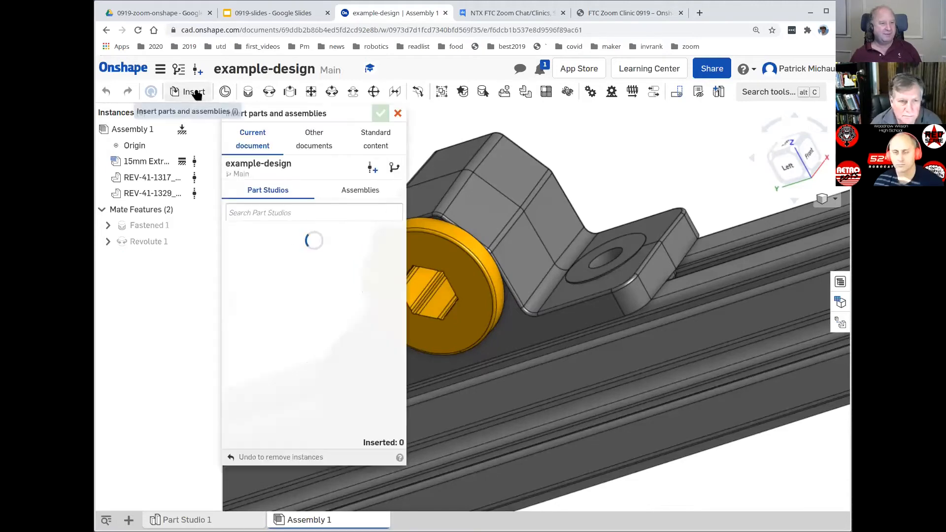
left_click(311, 145)
left_click(280, 262)
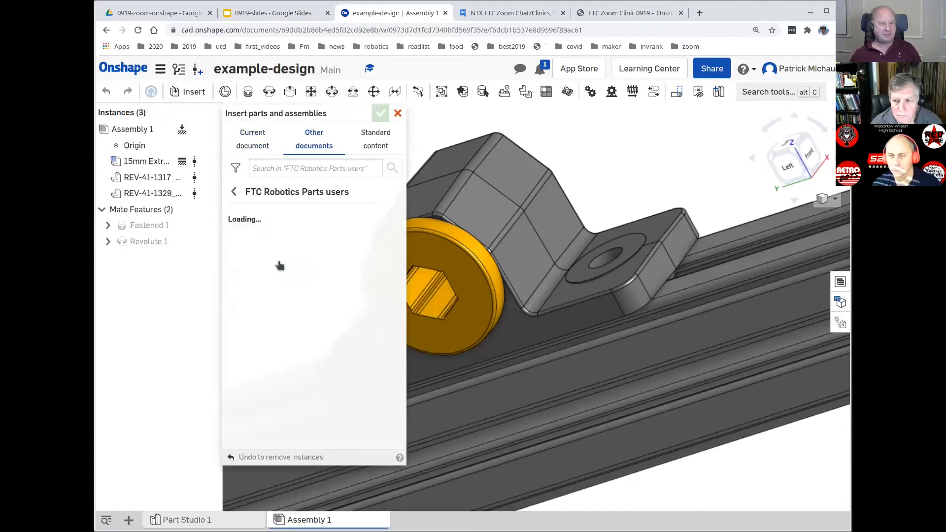
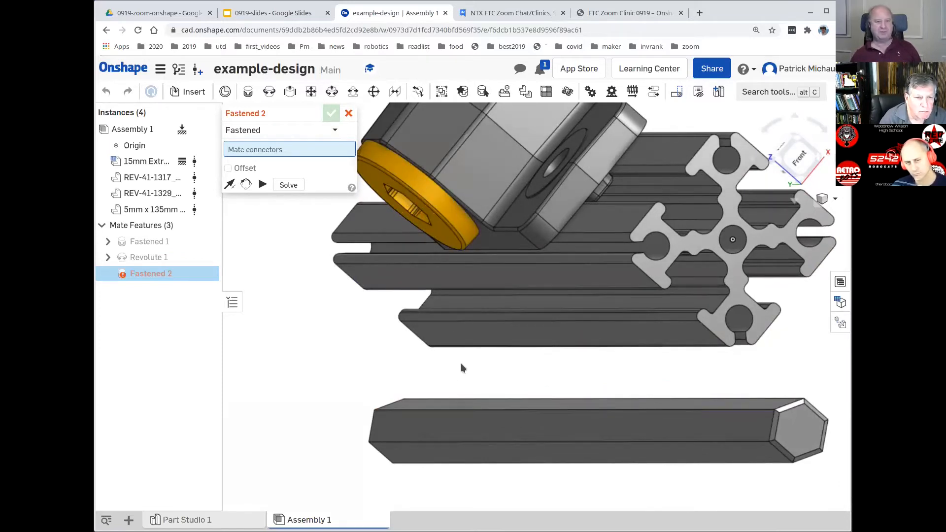
Step: Fasten the centre of the 5mm x 135mm hex shaft's end face to the centre of the bushing's hexagonal hole
left_click(800, 432)
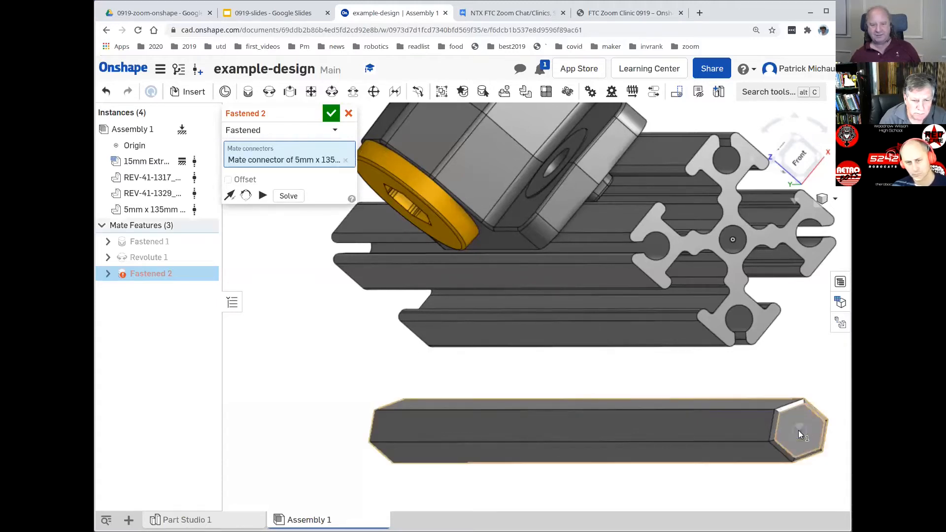
scroll(385, 302, "up", 2)
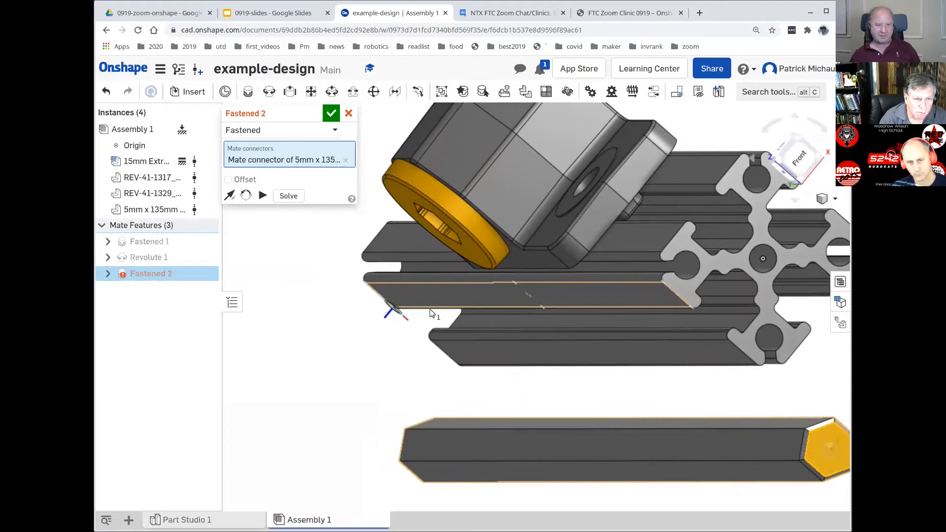
scroll(374, 347, "up", 1)
right_click_drag(375, 346, 397, 329)
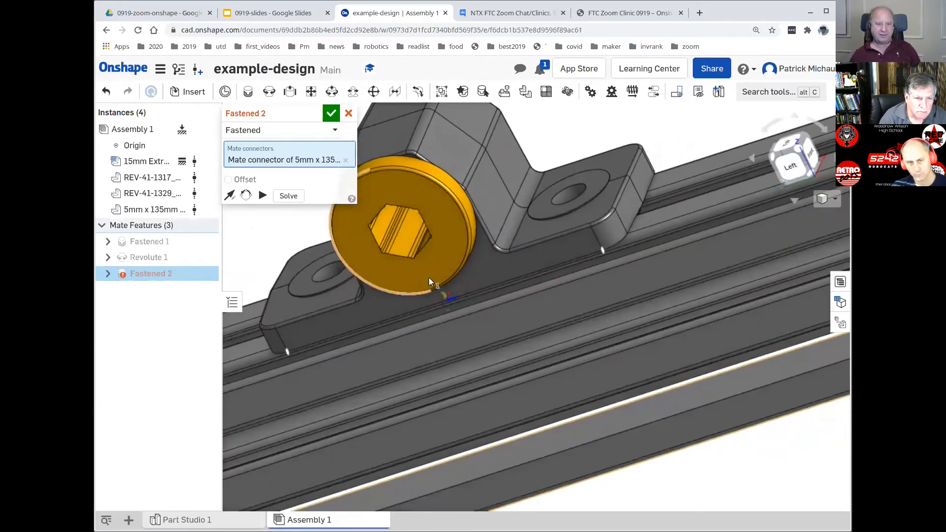
left_click(401, 232)
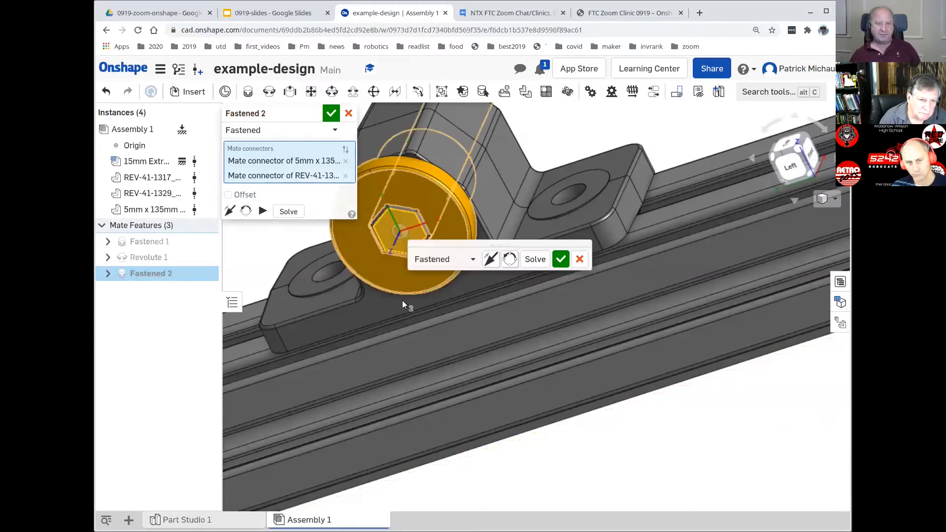
Step: Give the shaft's Fastened mate a Z offset of 30 mm and accept the mate
right_click_drag(425, 403, 571, 447)
scroll(580, 427, "down", 5)
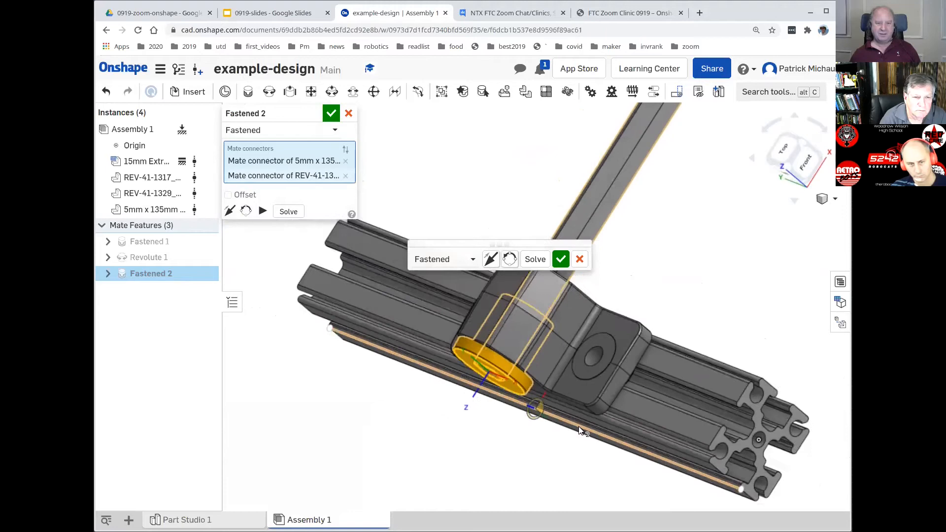
scroll(580, 430, "down", 2)
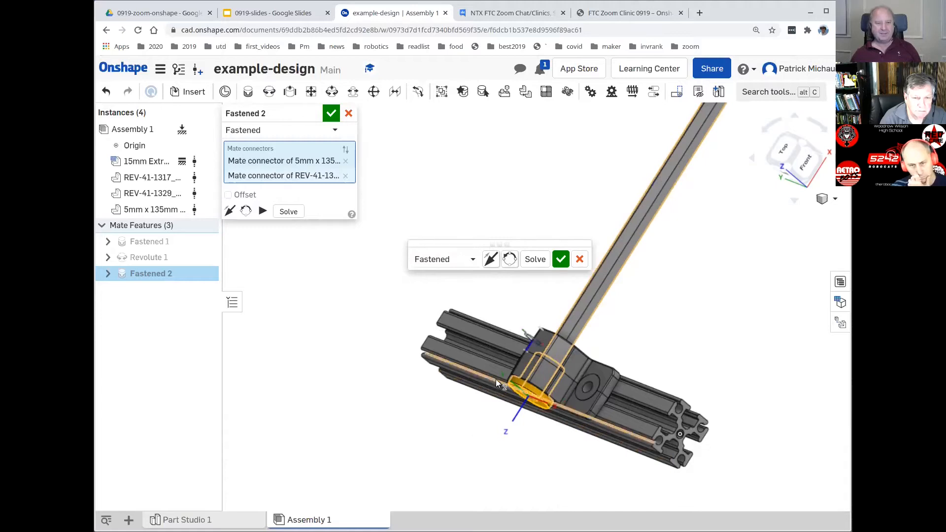
left_click(227, 195)
left_click(269, 242)
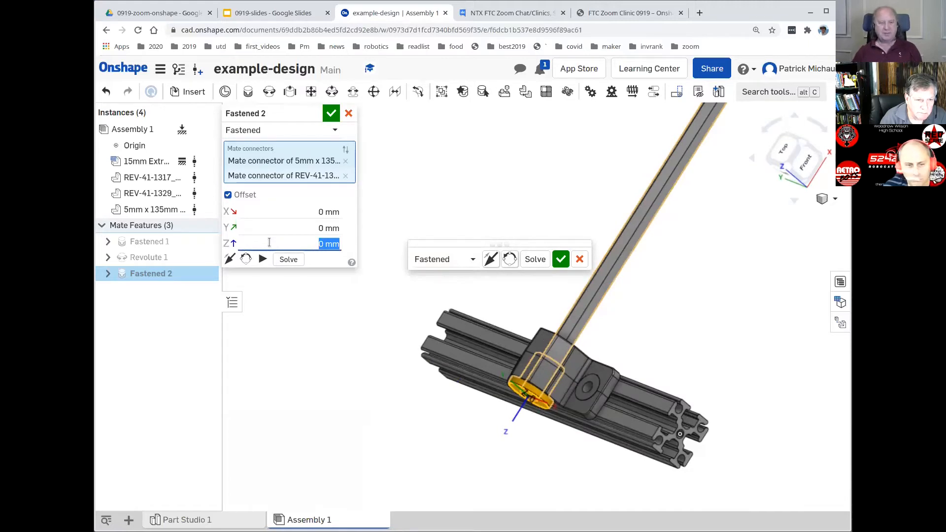
type("30mm")
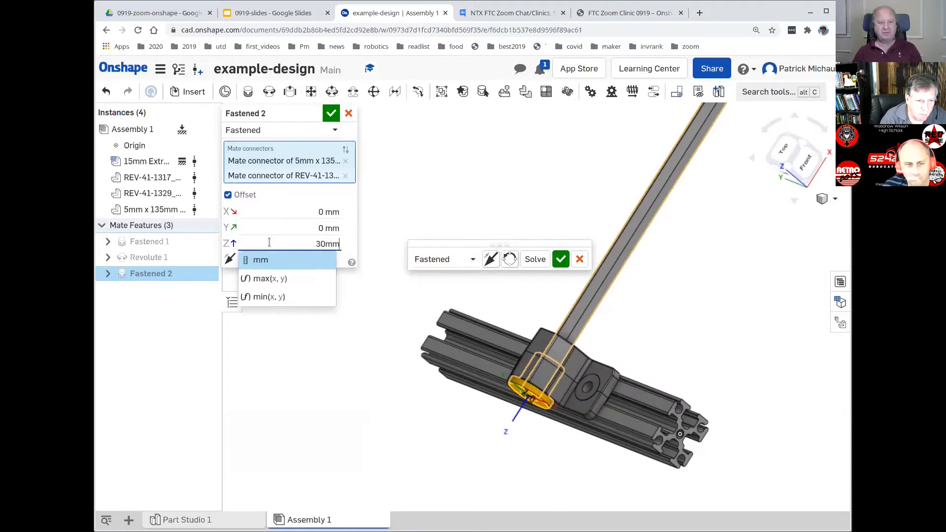
key("Return")
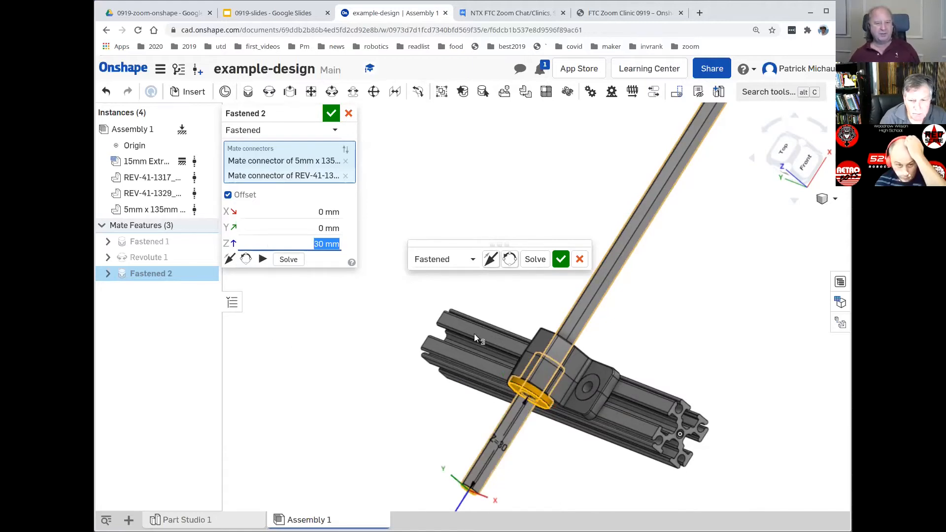
left_click(560, 259)
Step: Leave the mate command and turn the bushing in its bracket to test the shaft's rotation
right_click_drag(365, 389, 377, 359)
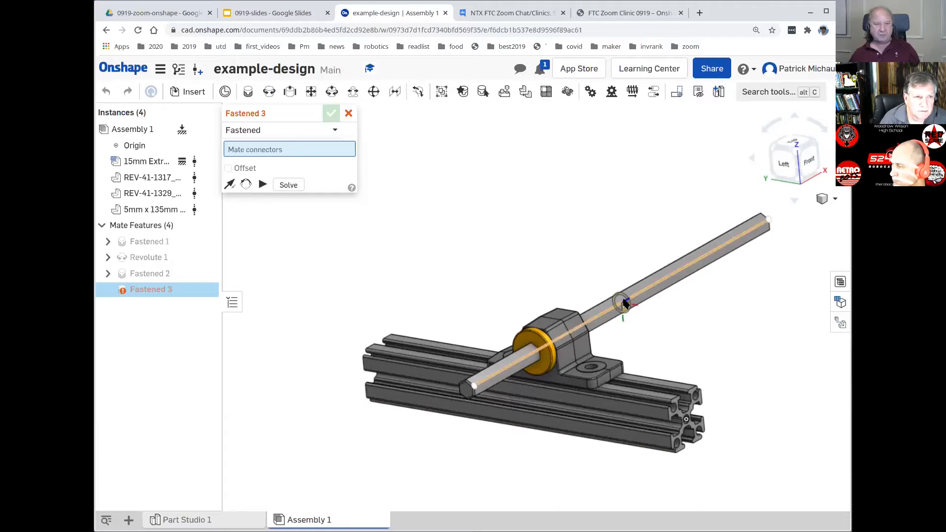
left_click(348, 114)
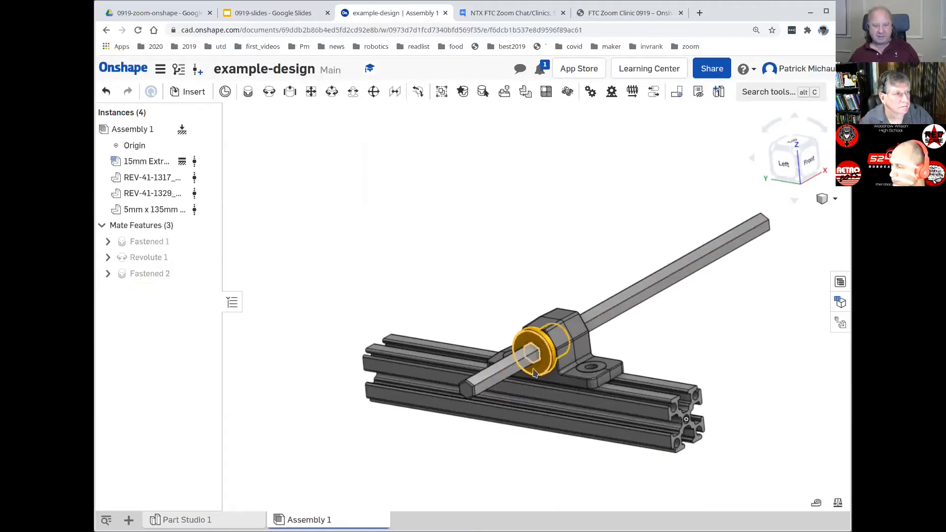
left_click_drag(537, 373, 536, 342)
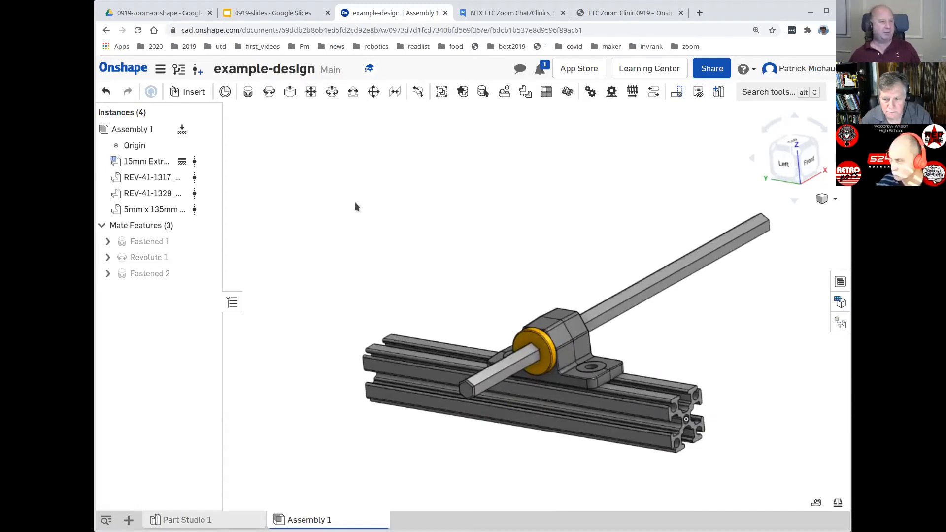
Step: For inserting a part, open the Wheels folder under REV Robotics, FTC, Motion, Rotary Motion in the FTC Robotics Parts users library
left_click(204, 95)
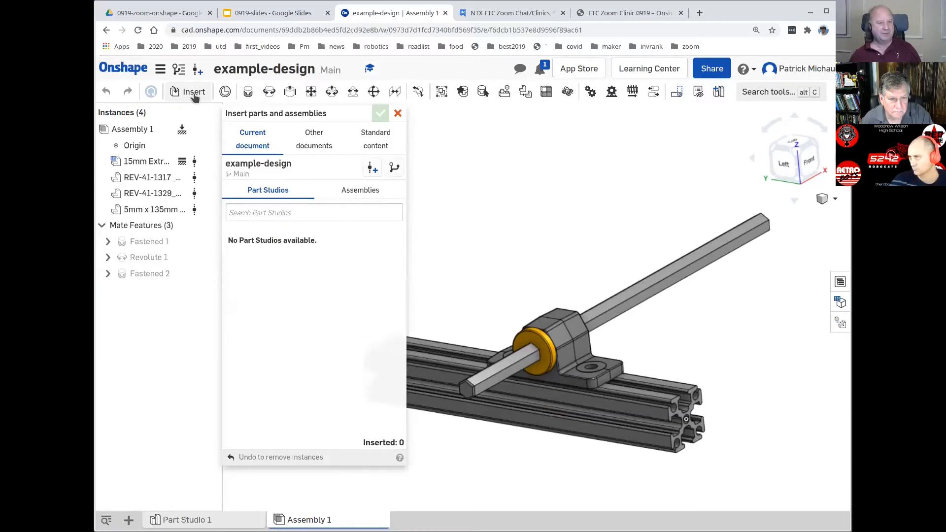
left_click(317, 142)
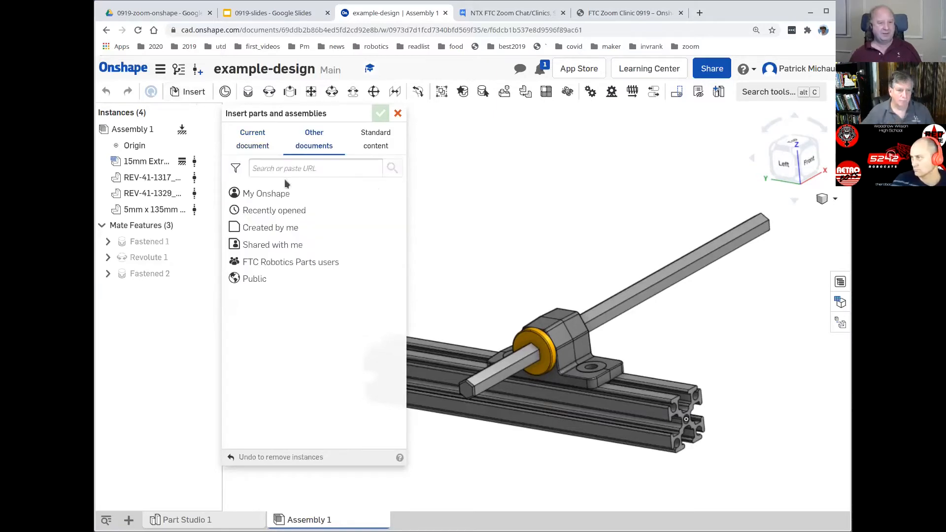
left_click(274, 262)
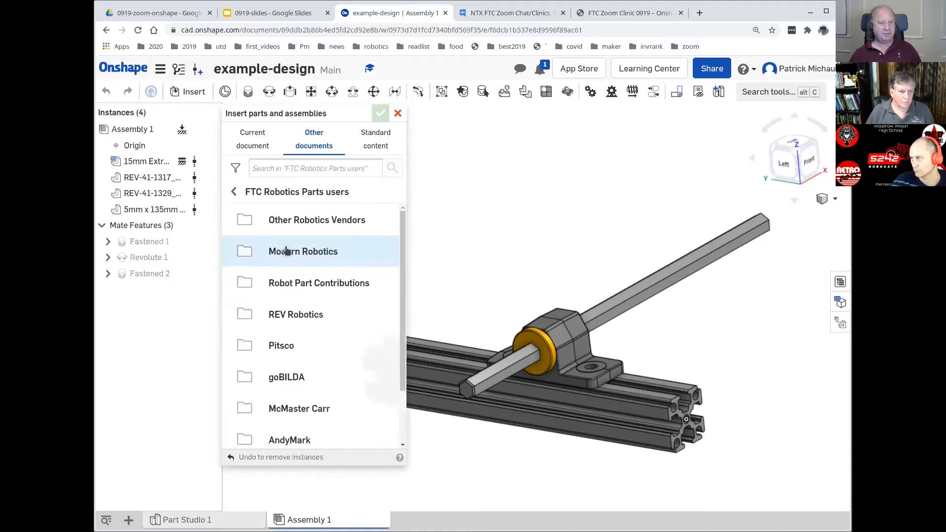
left_click(314, 318)
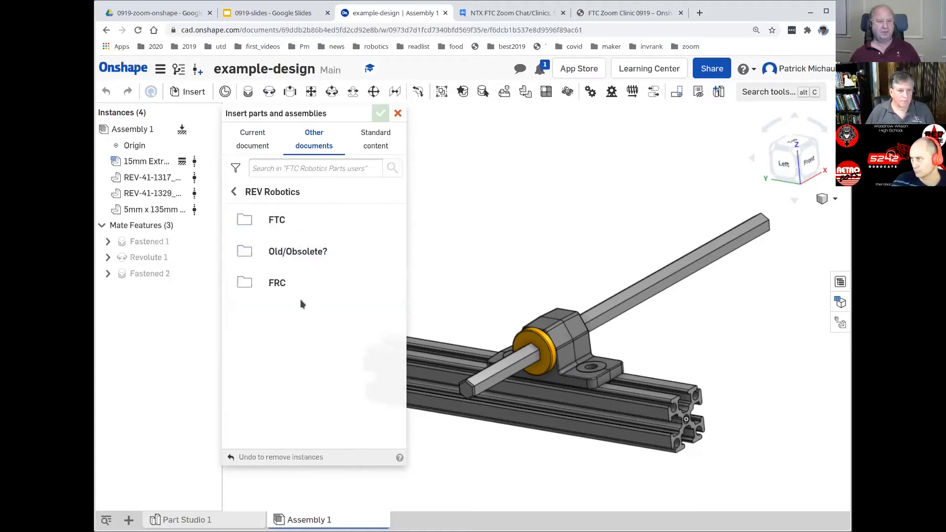
left_click(278, 223)
left_click(286, 254)
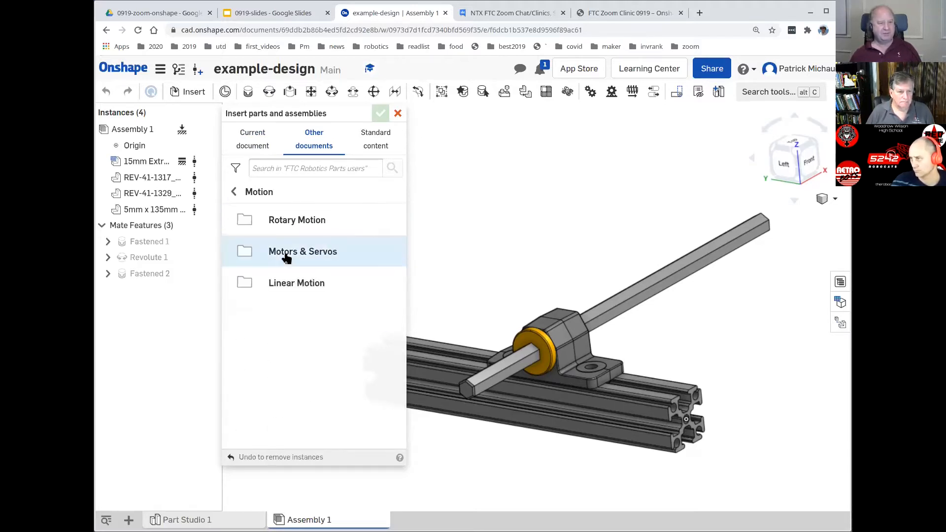
left_click(290, 231)
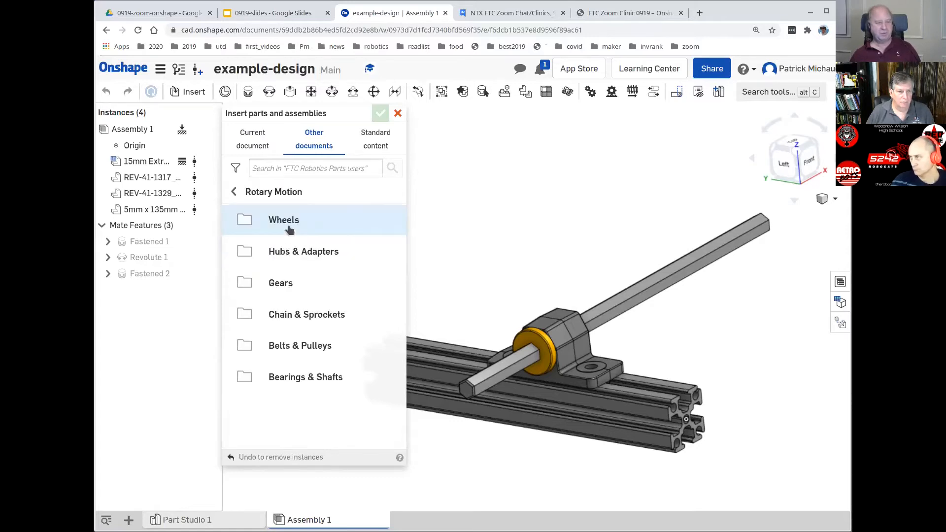
left_click(291, 233)
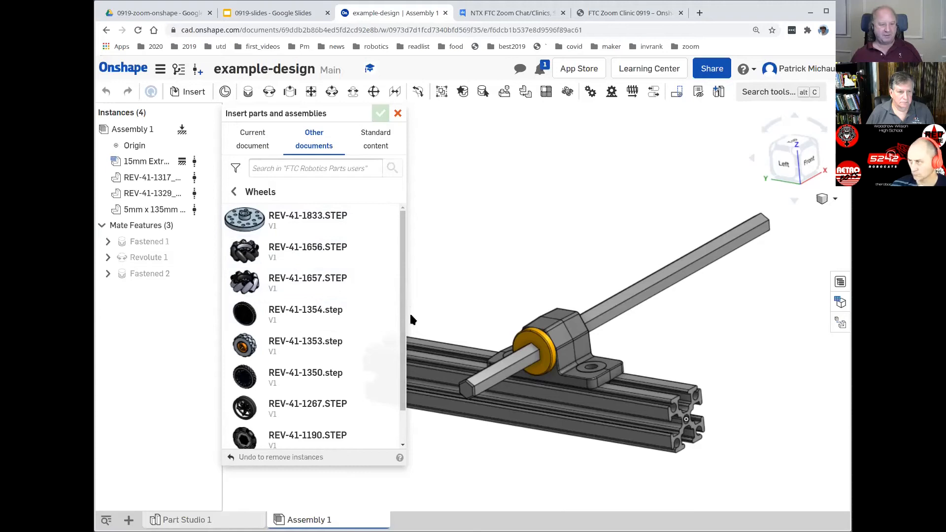
Step: Insert the complete REV-41-1267 wheel as an assembly, place it beside the extrusion's end and finish inserting
left_click(306, 407)
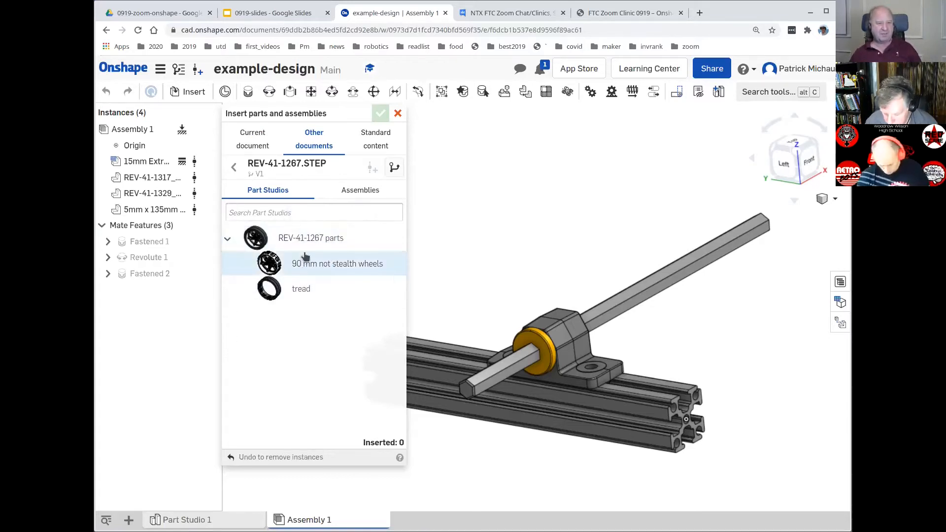
left_click(360, 194)
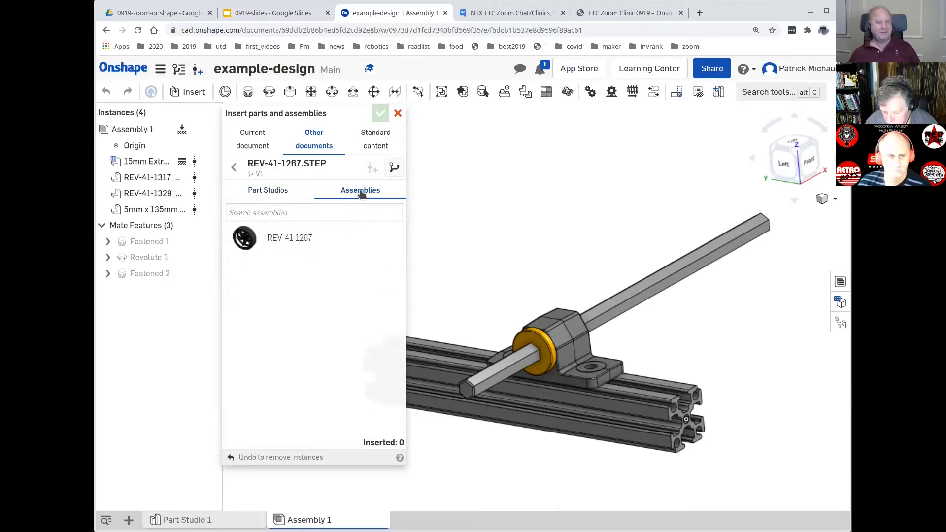
left_click(284, 242)
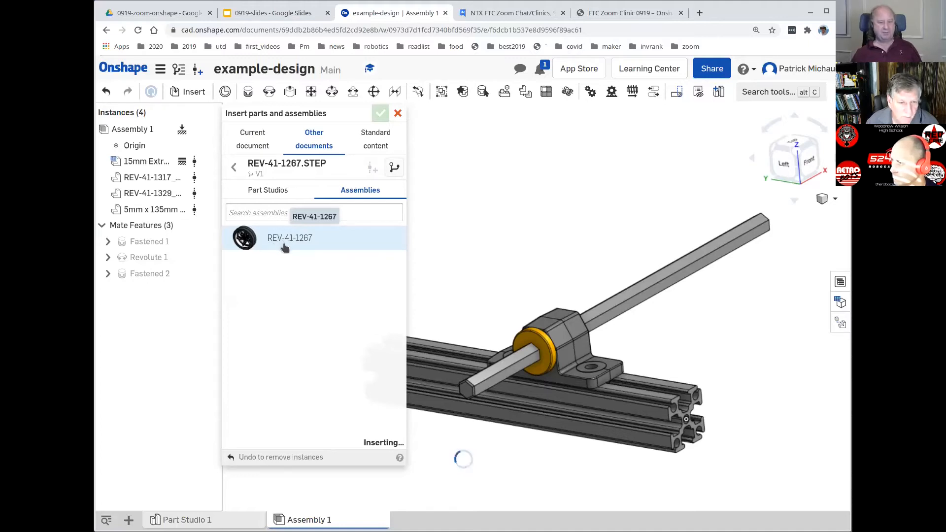
middle_click_drag(490, 291, 495, 229)
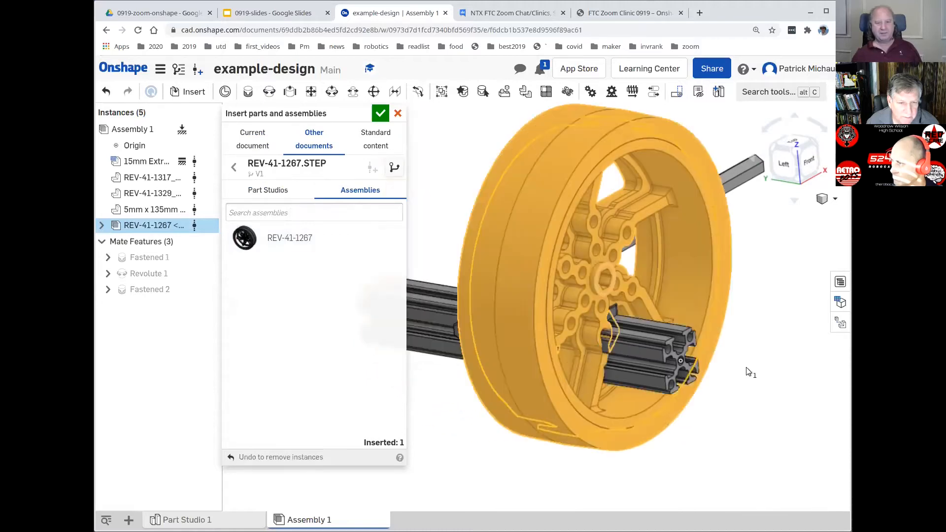
left_click(784, 391)
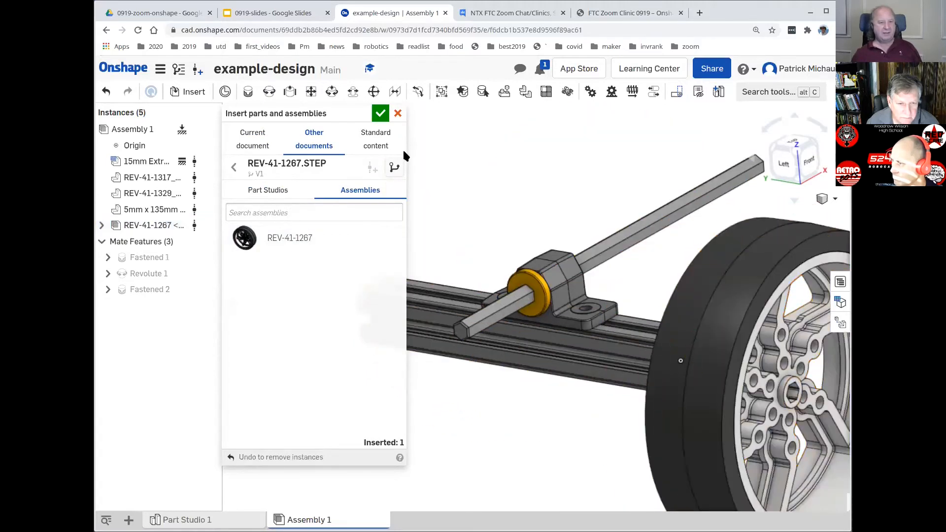
left_click(379, 113)
Step: Pull the tread off the REV-41-1267 wheel to show it is a separate part, and undo the move
middle_click_drag(413, 392, 286, 315)
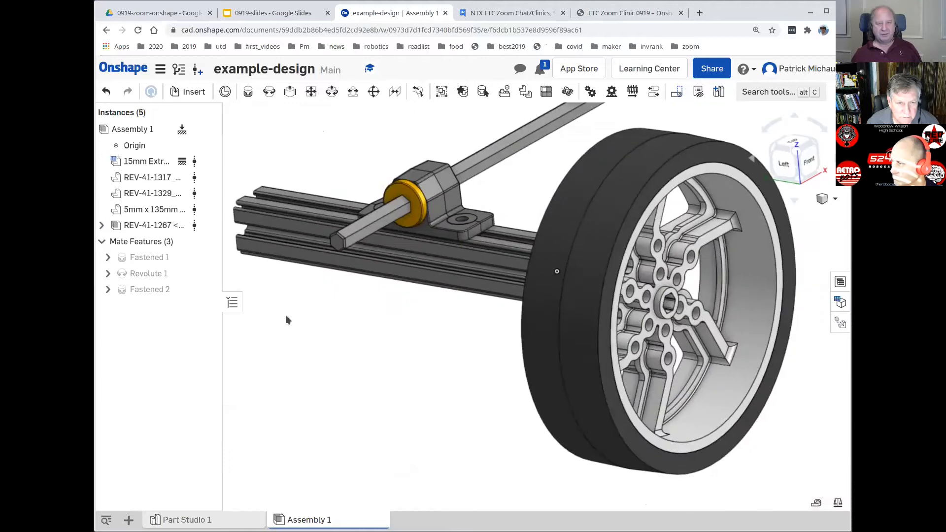
middle_click_drag(389, 360, 402, 359)
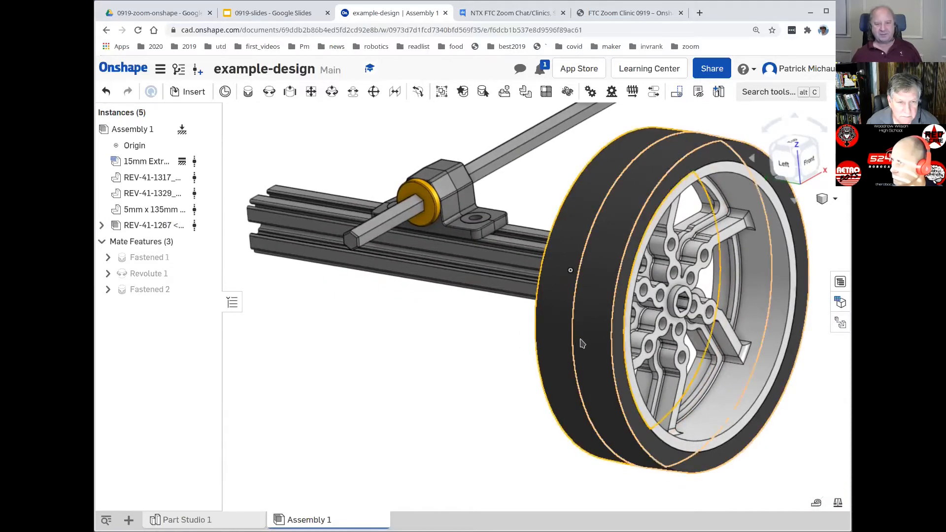
left_click_drag(592, 340, 391, 353)
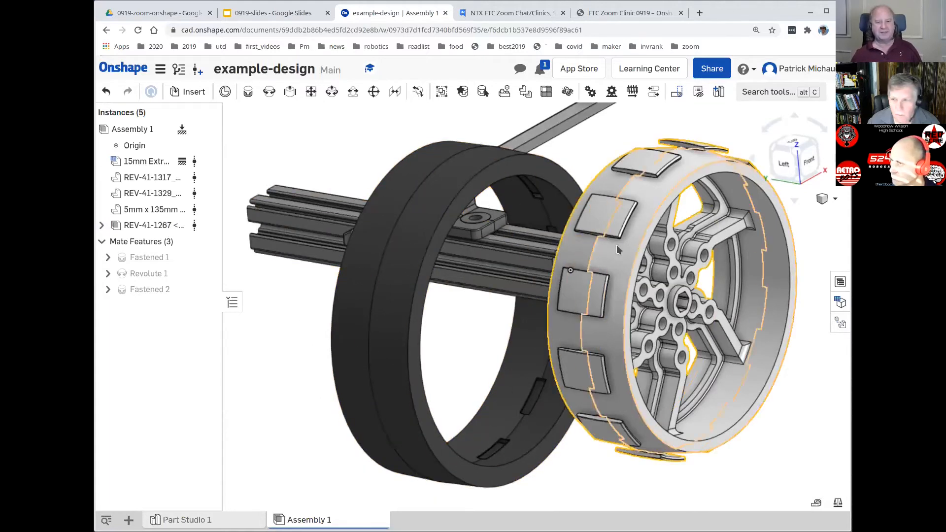
left_click(106, 94)
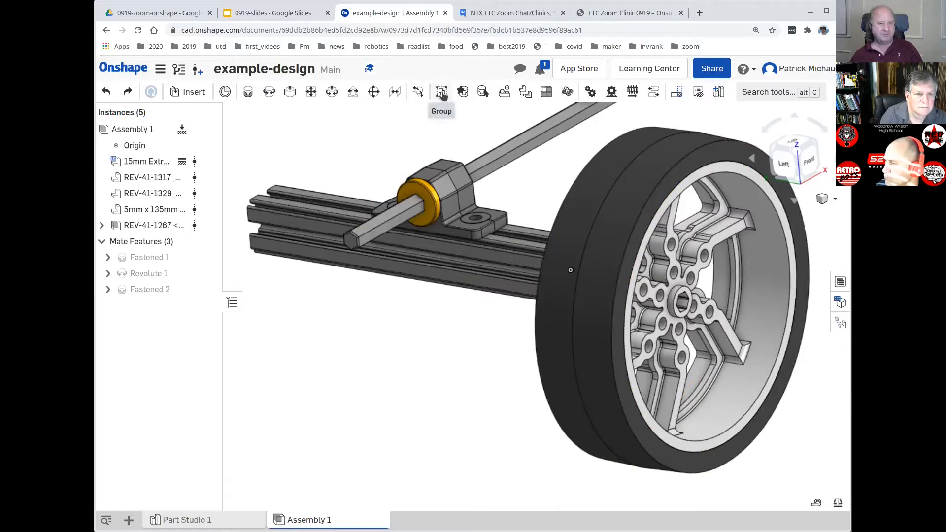
Step: Group the parts of the REV-41-1267 wheel subassembly and move the wheel slightly to test that they stay together
left_click(156, 225)
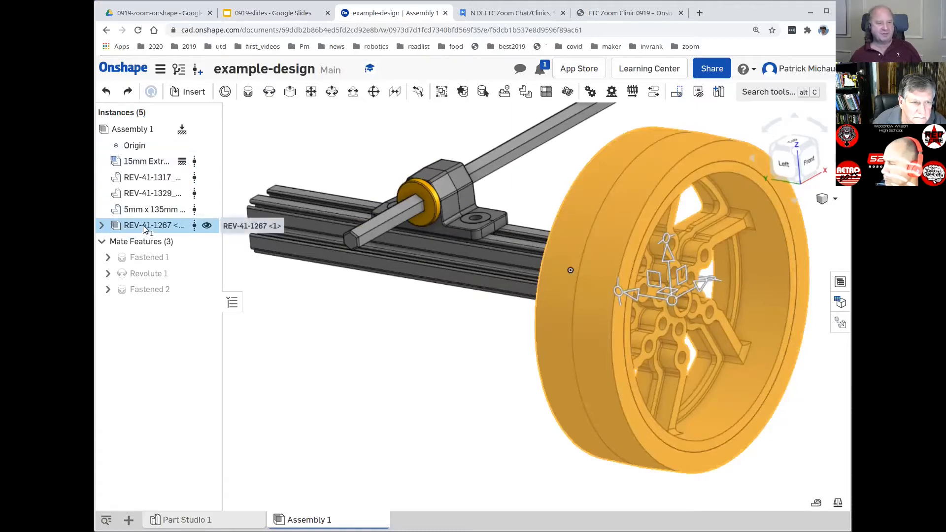
left_click(144, 226)
left_click(143, 226)
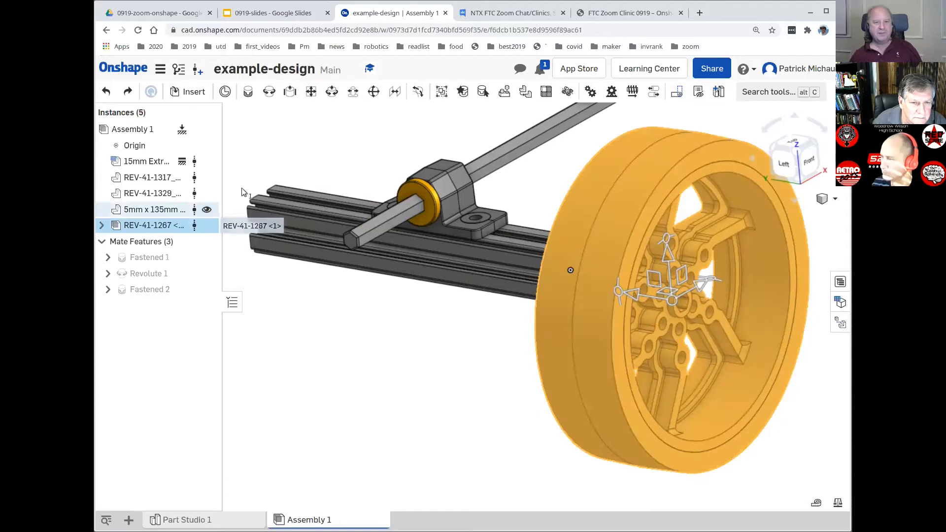
left_click(442, 93)
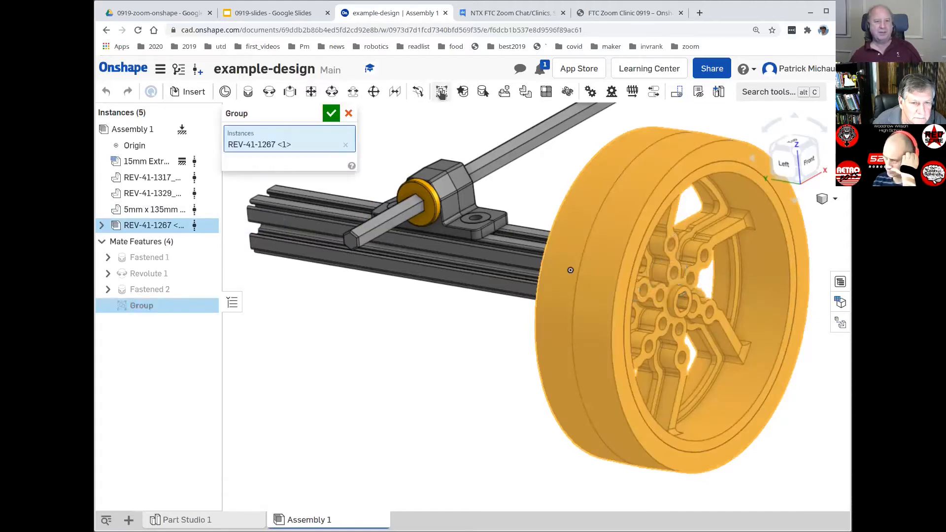
left_click(331, 116)
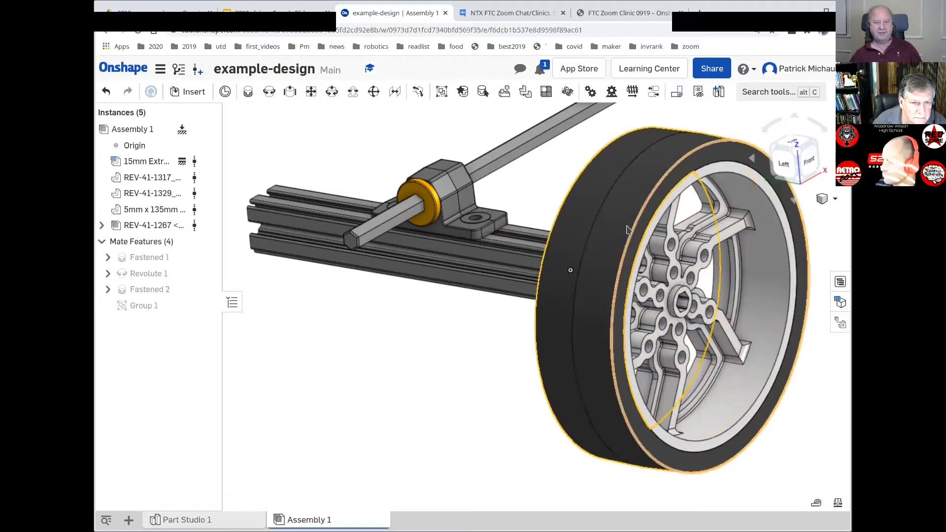
mouse_move(610, 232)
left_mouse_down()
mouse_move(577, 340)
mouse_move(409, 375)
mouse_move(587, 258)
mouse_move(613, 264)
mouse_move(622, 242)
left_mouse_up()
left_click_drag(763, 315, 772, 292)
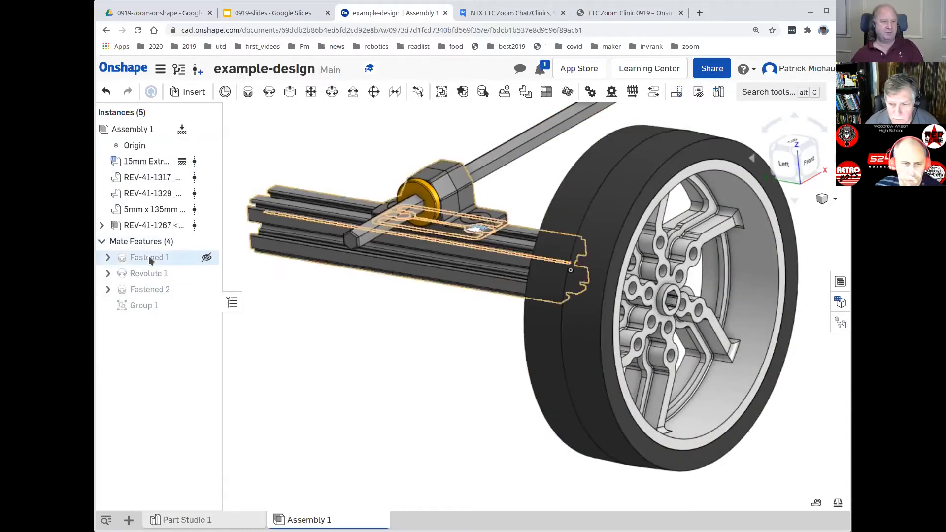
Step: Move the grouped wheel clear of the extrusion's end so that its hub is accessible for mating
mouse_move(127, 261)
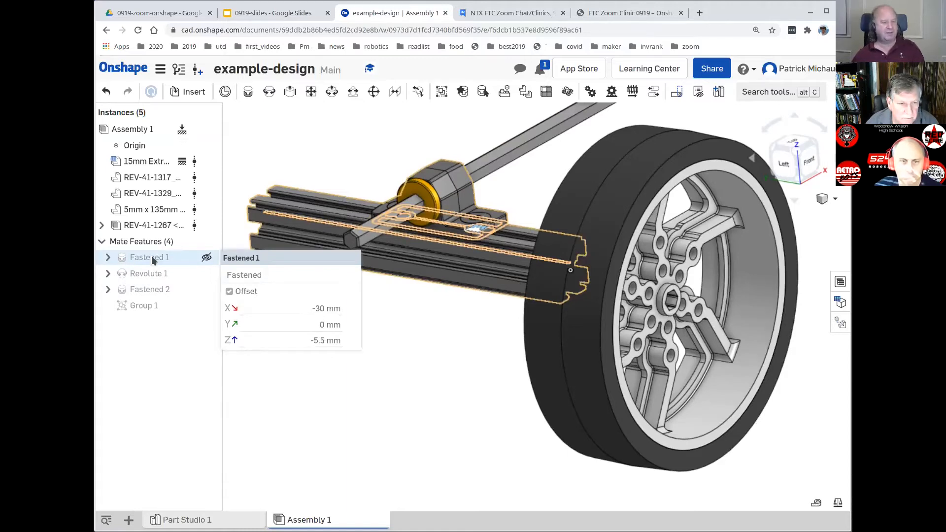
mouse_move(153, 276)
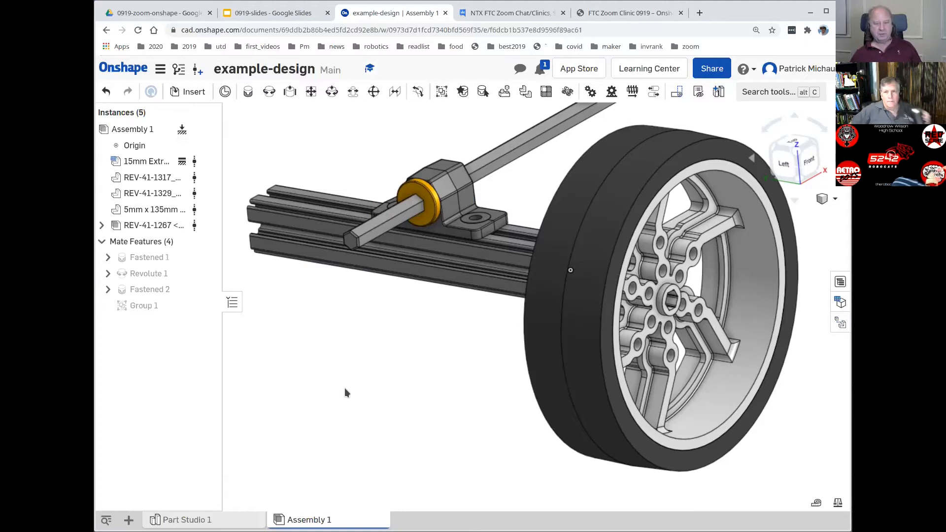
mouse_move(341, 368)
middle_mouse_down()
mouse_move(359, 370)
mouse_move(333, 365)
mouse_move(341, 365)
middle_mouse_up()
right_click_drag(341, 365, 371, 374)
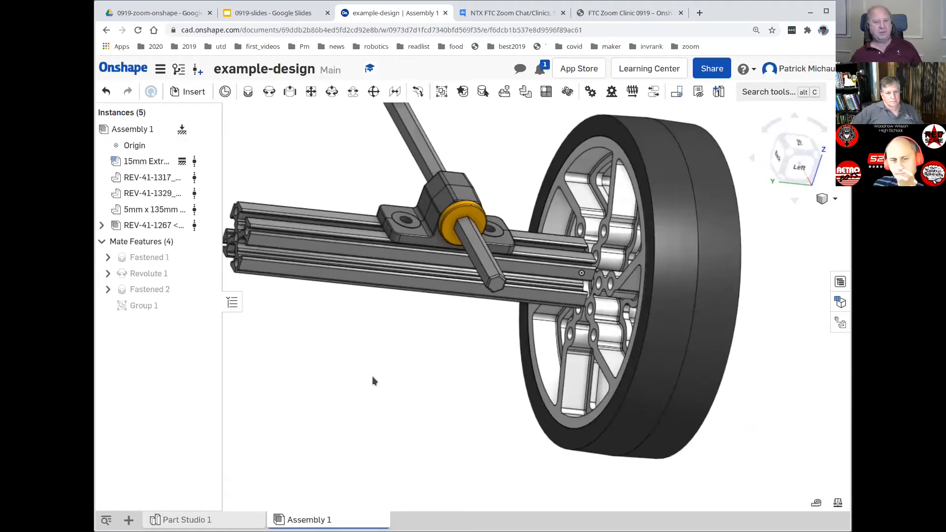
middle_click_drag(365, 383, 338, 393)
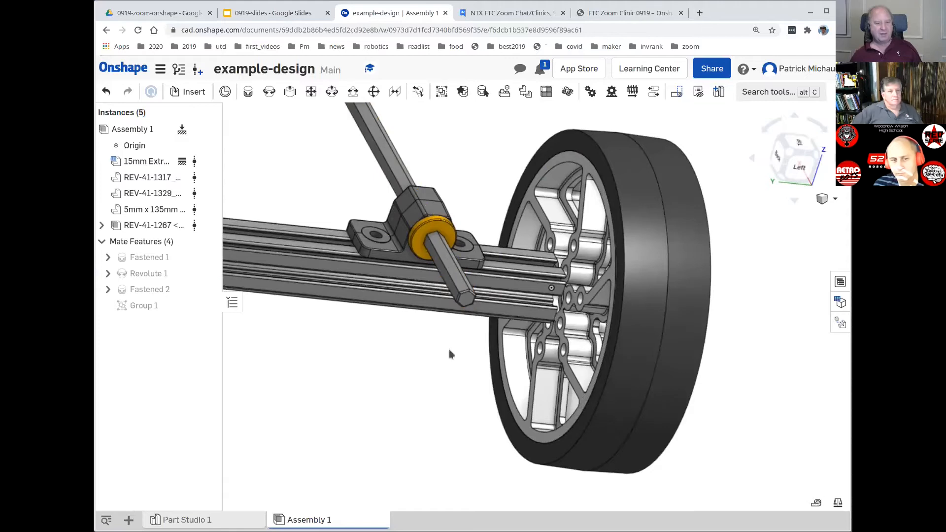
middle_click_drag(441, 356, 428, 353)
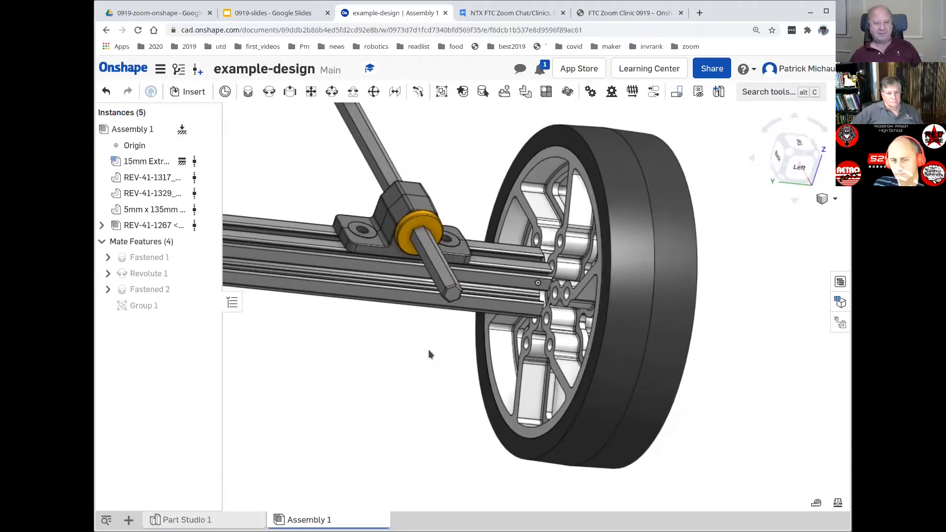
scroll(428, 350, "up", 1)
right_click(408, 356)
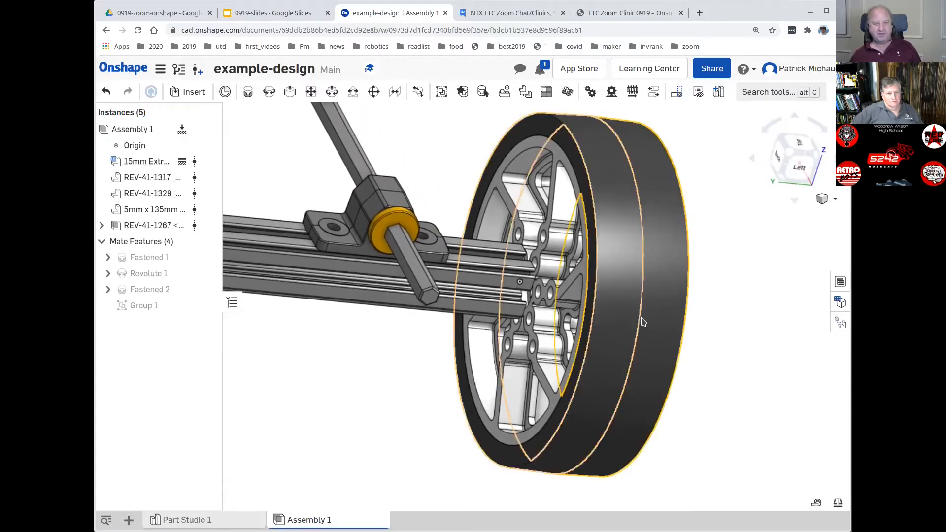
left_click_drag(655, 313, 776, 340)
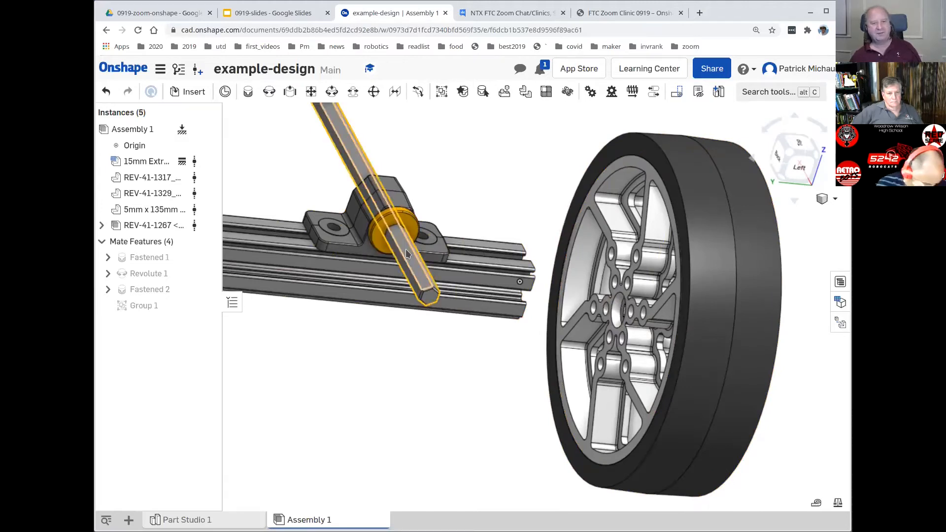
Step: Add a Fastened mate between the centre of the wheel's hub and the centre of the bushing's hexagonal hole
left_click(248, 93)
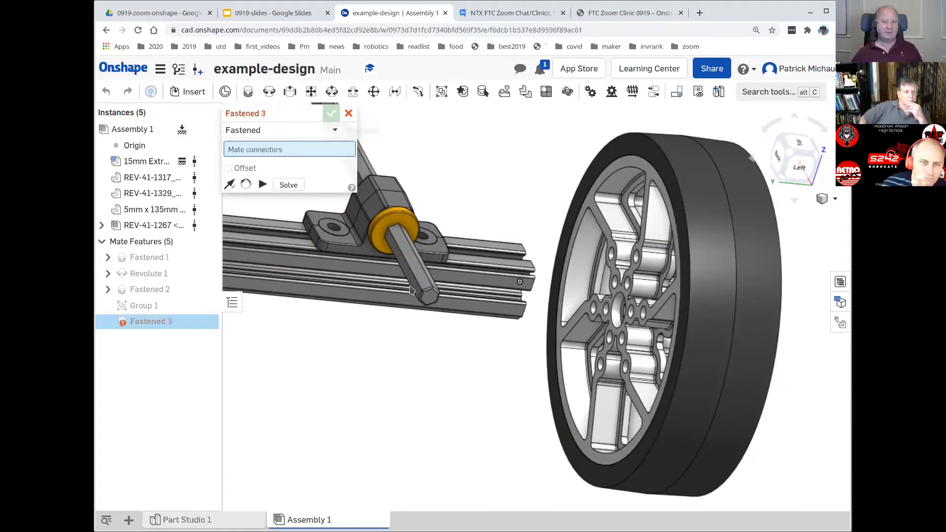
scroll(552, 337, "down", 2)
scroll(551, 344, "up", 5)
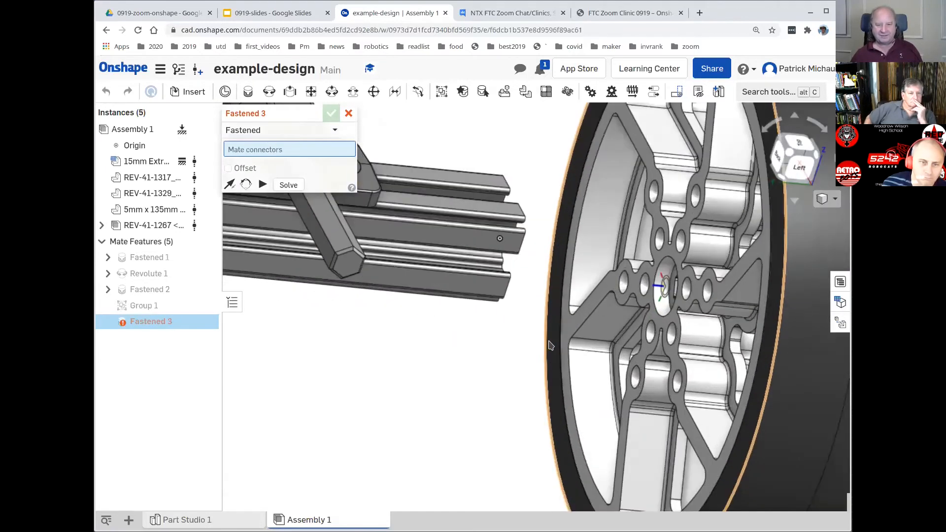
left_click(664, 293)
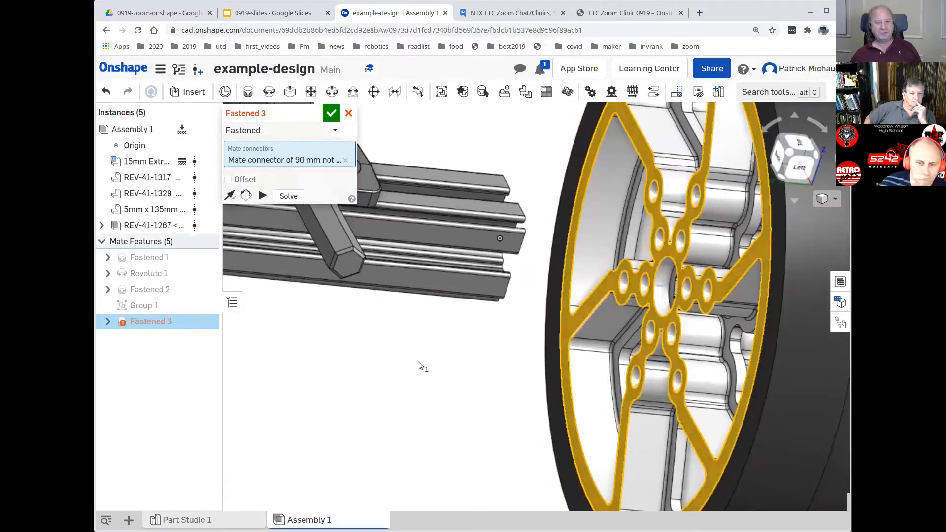
scroll(440, 466, "up", 2)
middle_click_drag(439, 463, 493, 490)
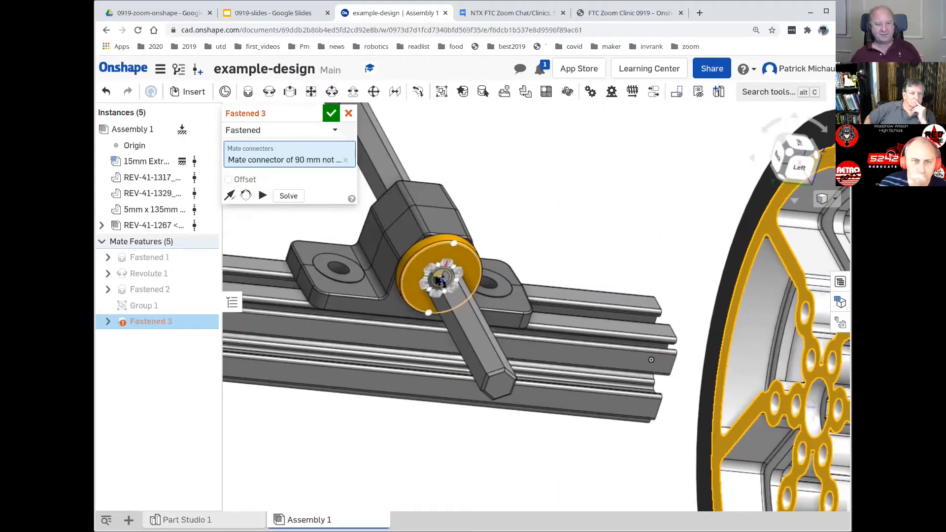
left_click(438, 280)
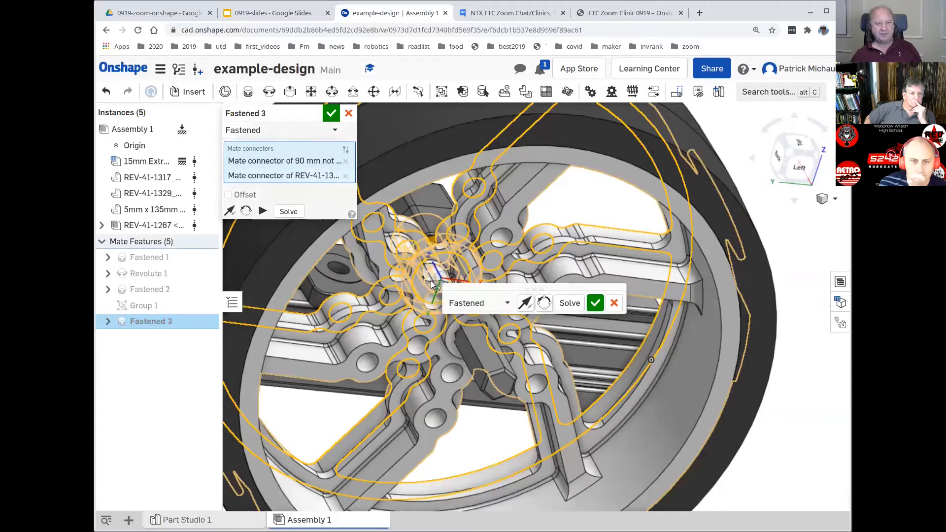
Step: Flip the primary axis of the wheel's Fastened mate and accept the mate
right_click_drag(586, 371, 470, 327)
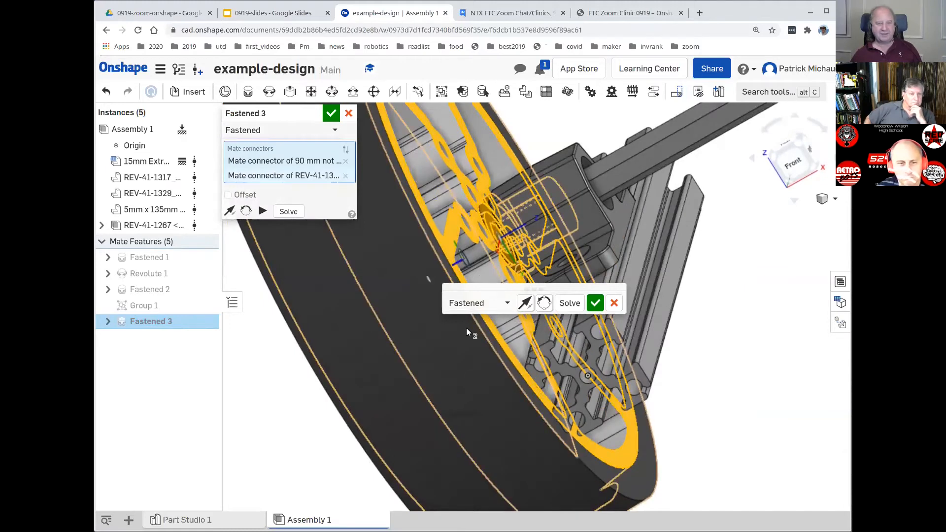
left_click(525, 303)
middle_click_drag(287, 368, 326, 358)
right_click_drag(326, 357, 398, 341)
middle_click_drag(383, 348, 569, 348)
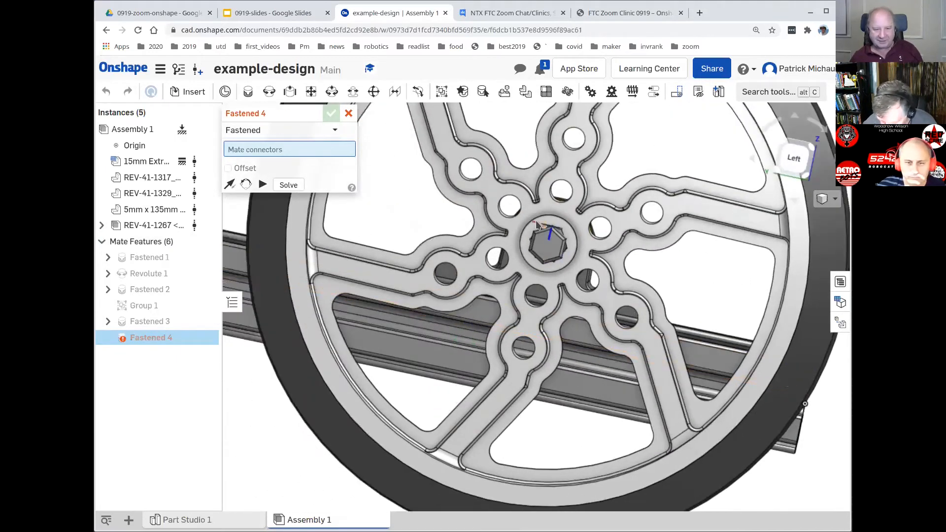
scroll(554, 261, "up", 3)
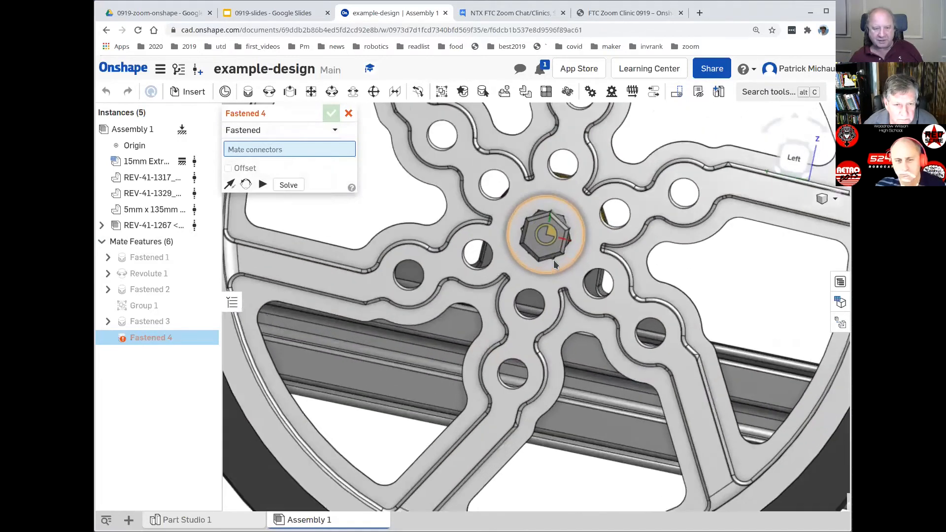
scroll(553, 260, "up", 3)
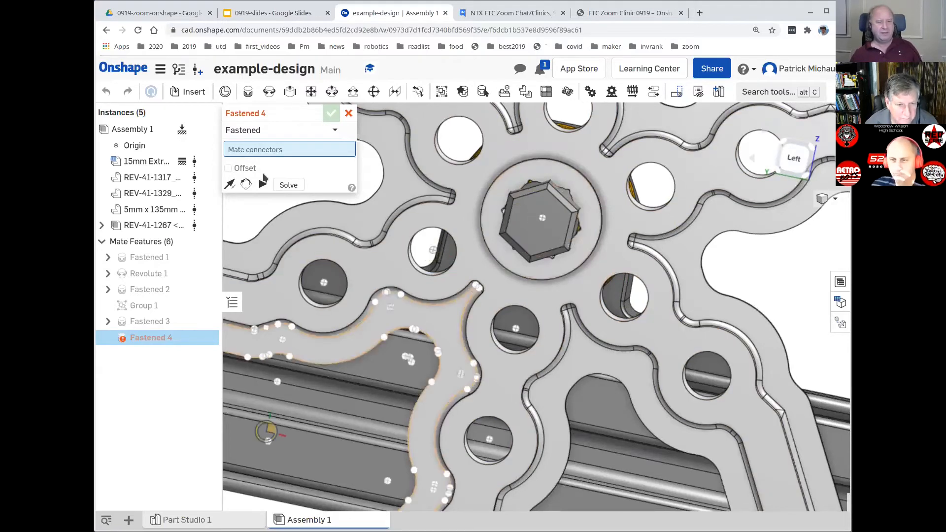
left_click(348, 114)
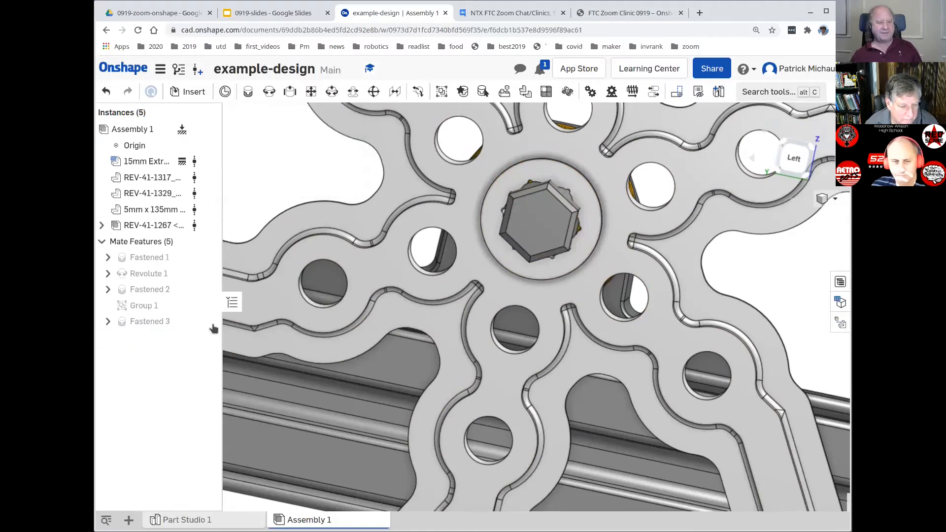
Step: Open the wheel-side mate connector of the Fastened 3 mate for editing and enable its Move option
left_click(107, 322)
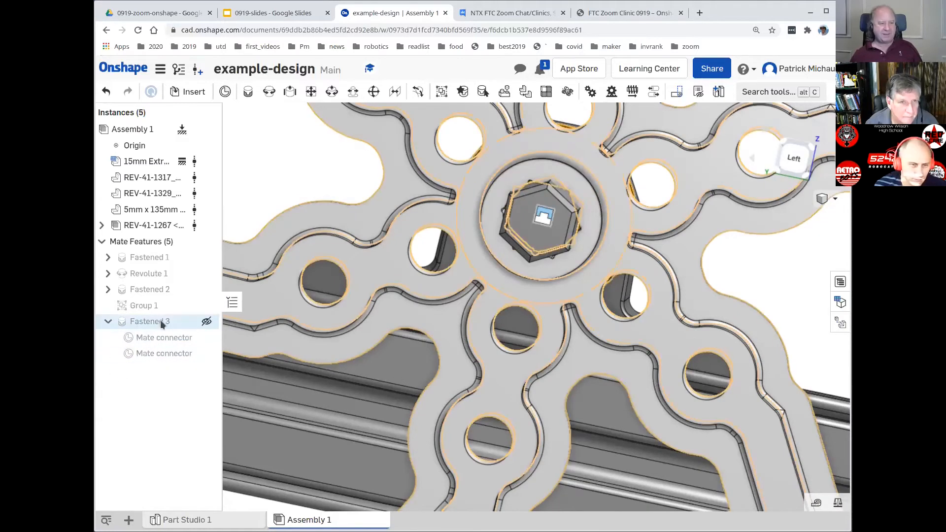
mouse_move(164, 326)
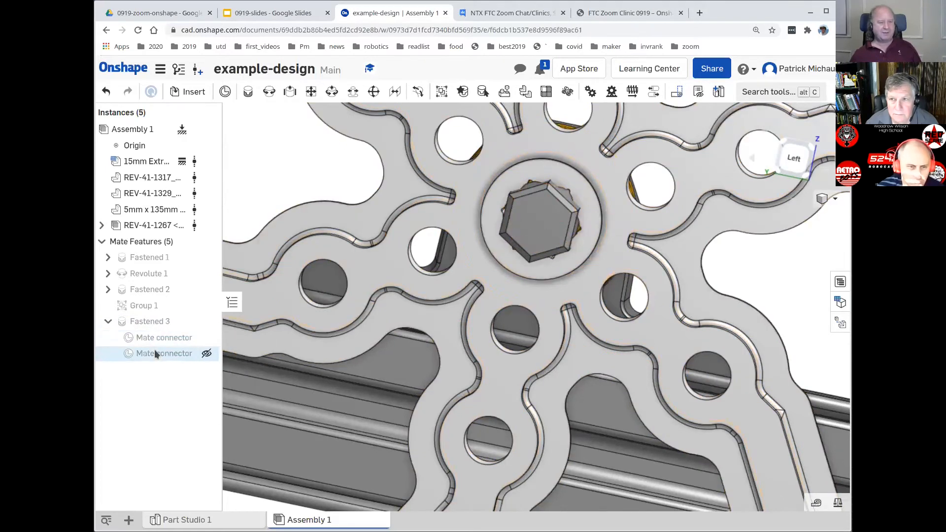
mouse_move(155, 354)
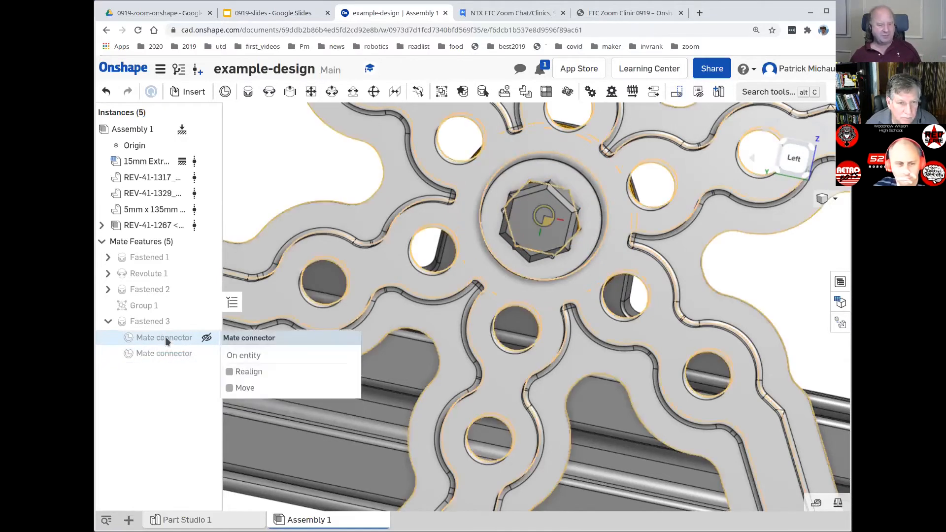
right_click(164, 336)
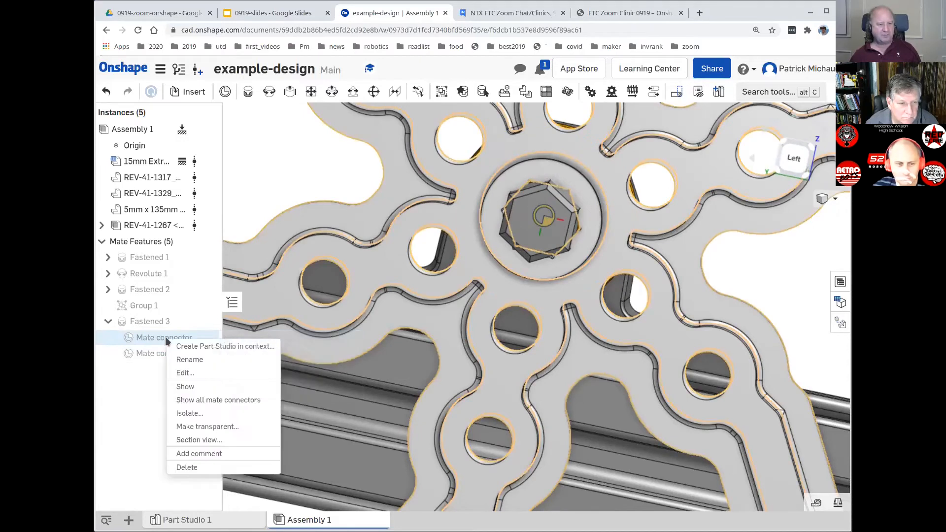
left_click(184, 373)
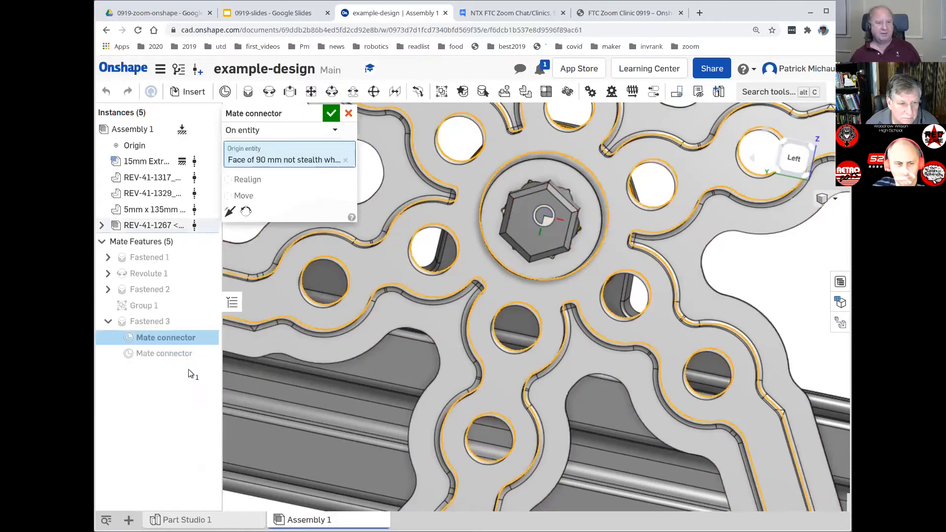
left_click(228, 196)
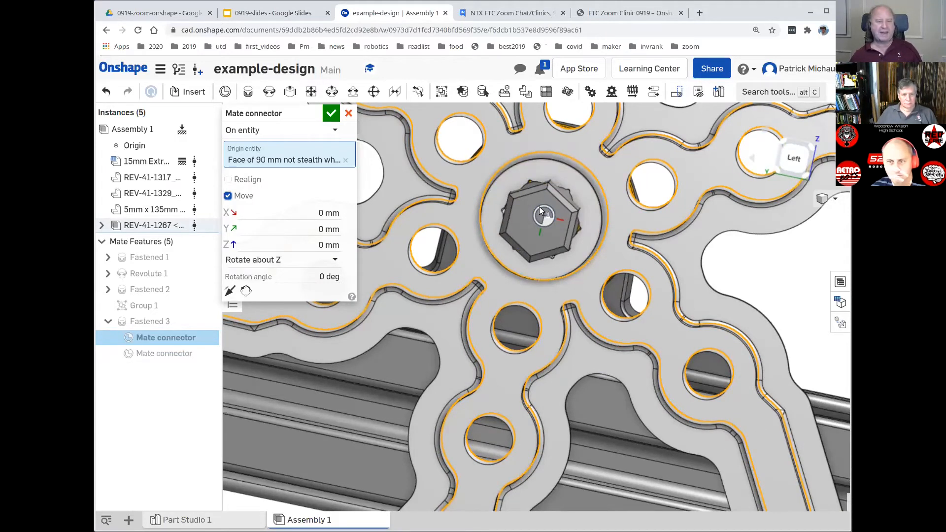
Step: Set the wheel mate connector's rotation about Z to 30 deg and accept the mate connector
left_click(313, 274)
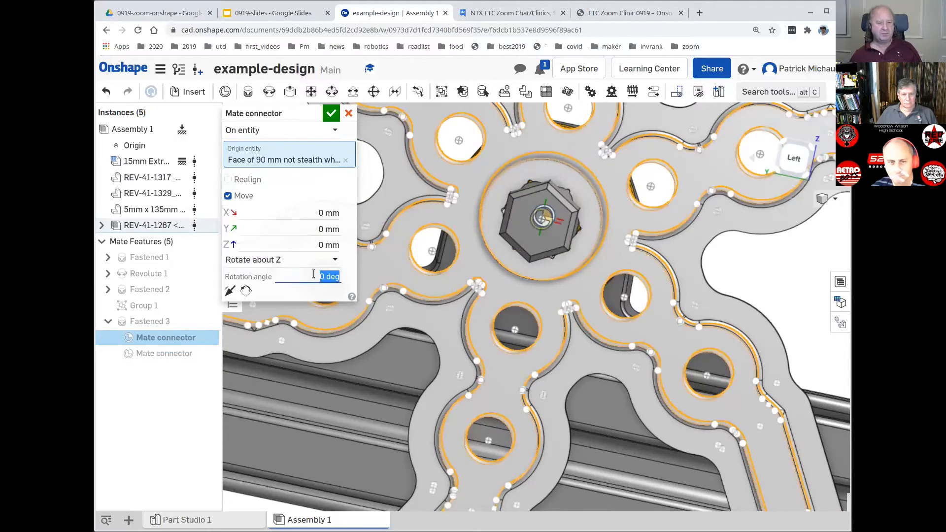
type("30")
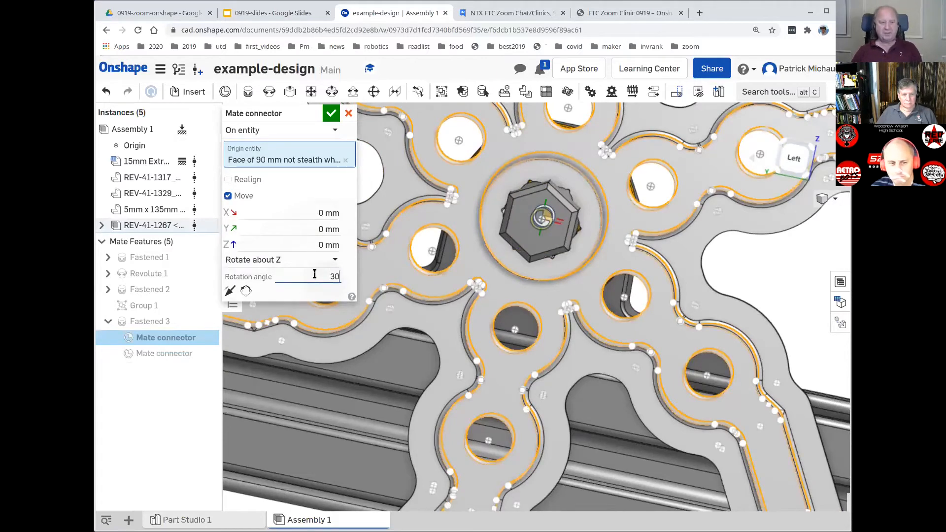
key("Return")
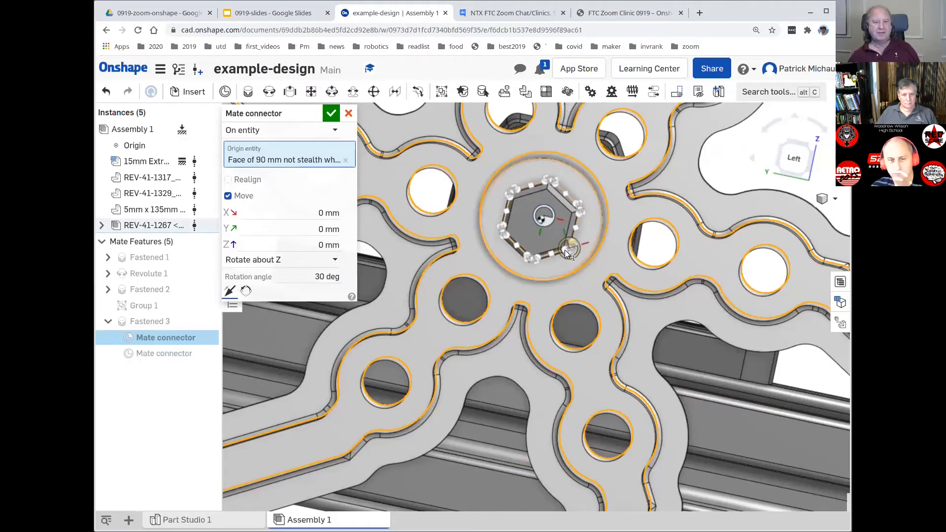
left_click(532, 274)
left_click(331, 116)
Step: Turn the wheel to test its fastening to the hex shaft, and examine the assembly from several sides
mouse_move(524, 359)
right_mouse_down()
mouse_move(492, 380)
mouse_move(570, 317)
mouse_move(452, 379)
mouse_move(714, 380)
mouse_move(572, 409)
right_mouse_up()
mouse_move(673, 370)
right_mouse_down()
mouse_move(386, 427)
mouse_move(330, 448)
mouse_move(625, 381)
mouse_move(522, 380)
mouse_move(398, 402)
right_mouse_up()
scroll(626, 377, "down", 10)
left_click_drag(371, 319, 478, 280)
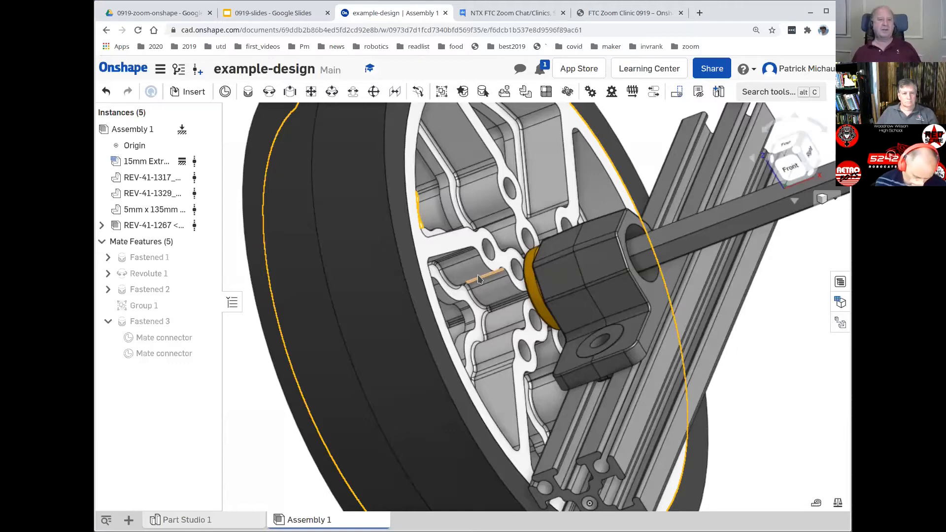
left_click(771, 160)
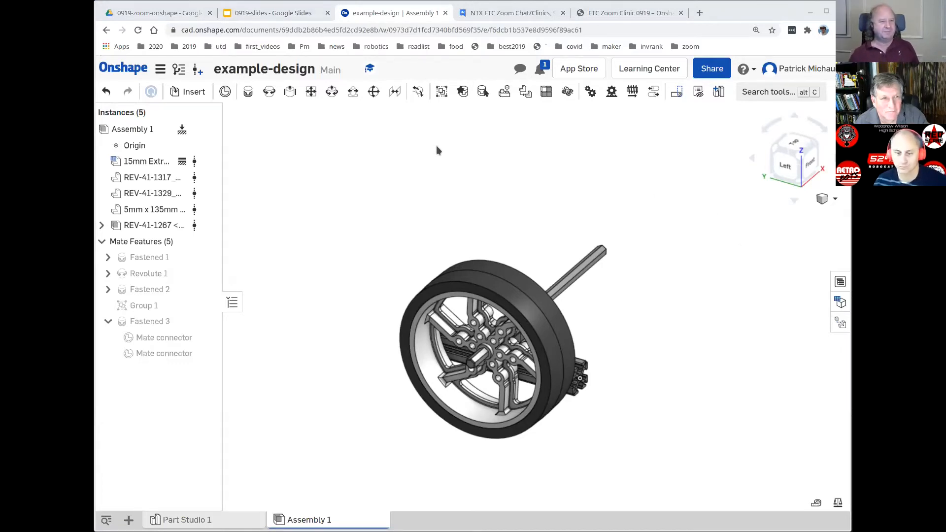
middle_click_drag(607, 272, 565, 259)
mouse_move(566, 262)
right_mouse_down()
mouse_move(576, 243)
mouse_move(566, 252)
right_mouse_up()
left_click(590, 194)
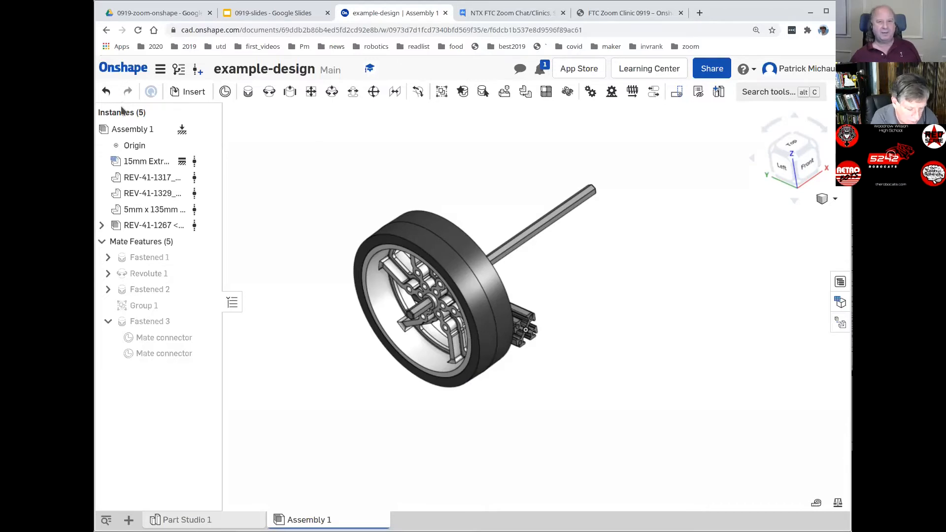
Step: Create a new document named rev-mecanum-drive in the 0919-onshape-demo folder
left_click(123, 68)
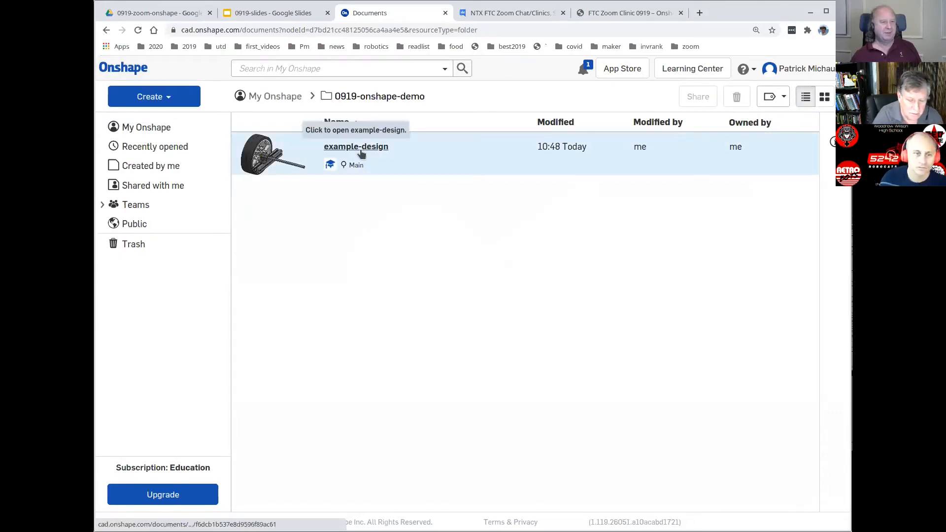
left_click(170, 101)
left_click(162, 121)
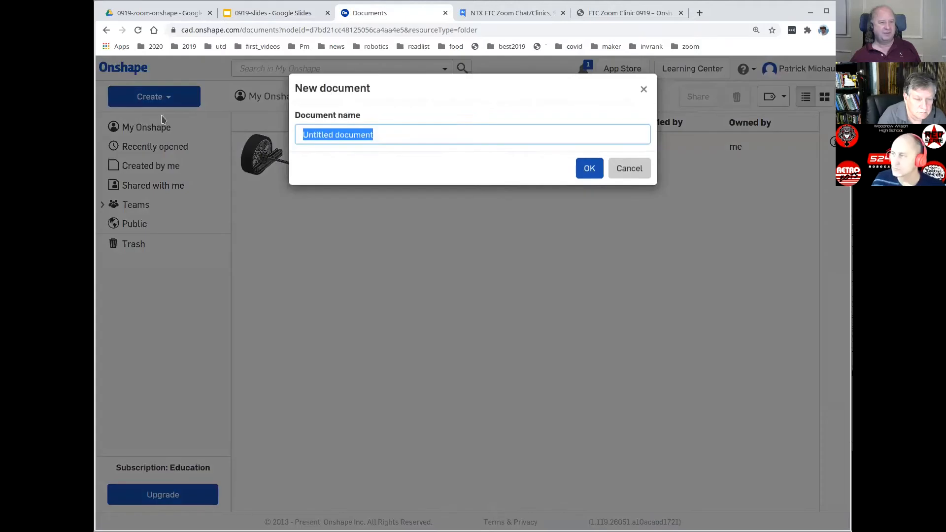
type("re")
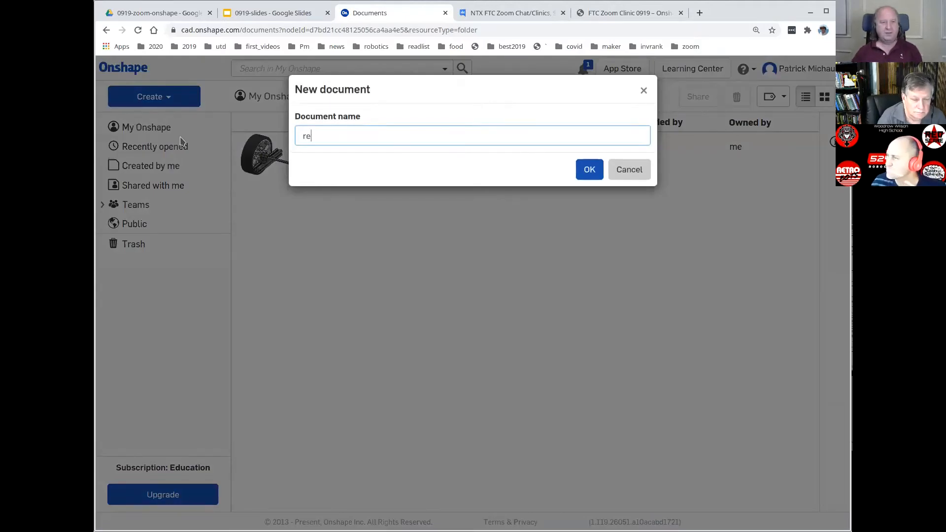
type("v-mecanum-drive")
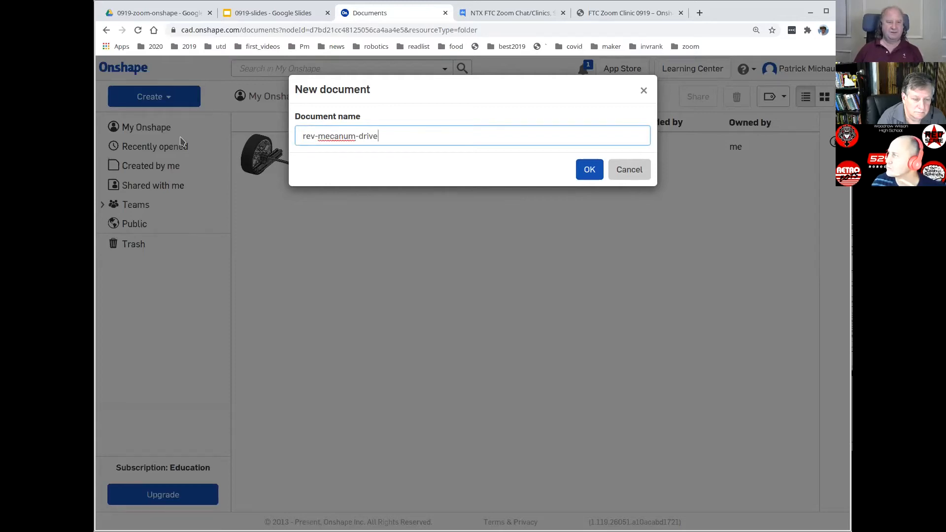
key("Return")
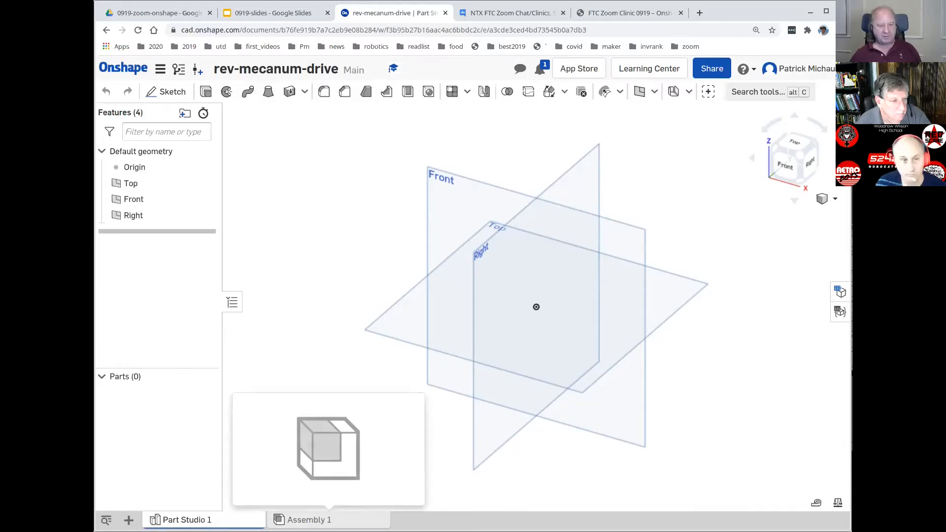
Step: In Assembly 1, start inserting parts and browse the FTC Robotics Parts users documents to the REV Robotics FTC Channel folder
left_click(308, 520)
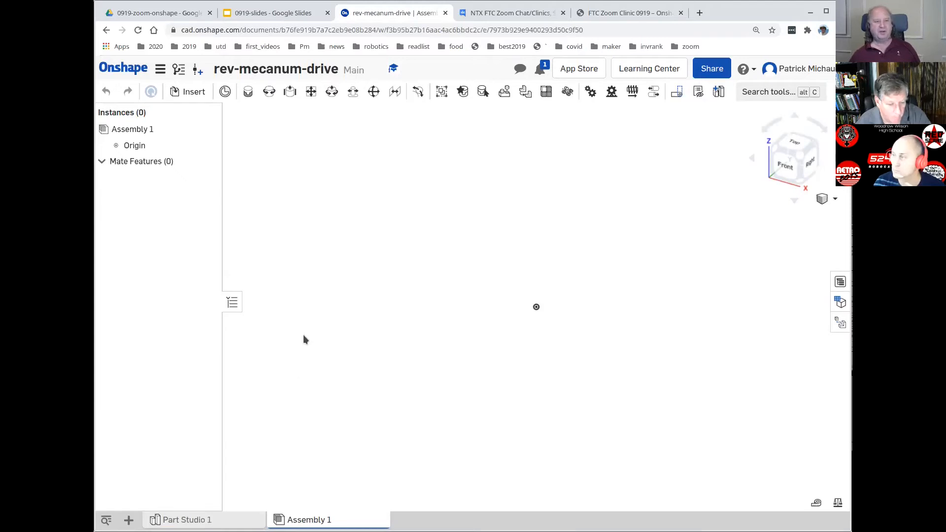
left_click(190, 91)
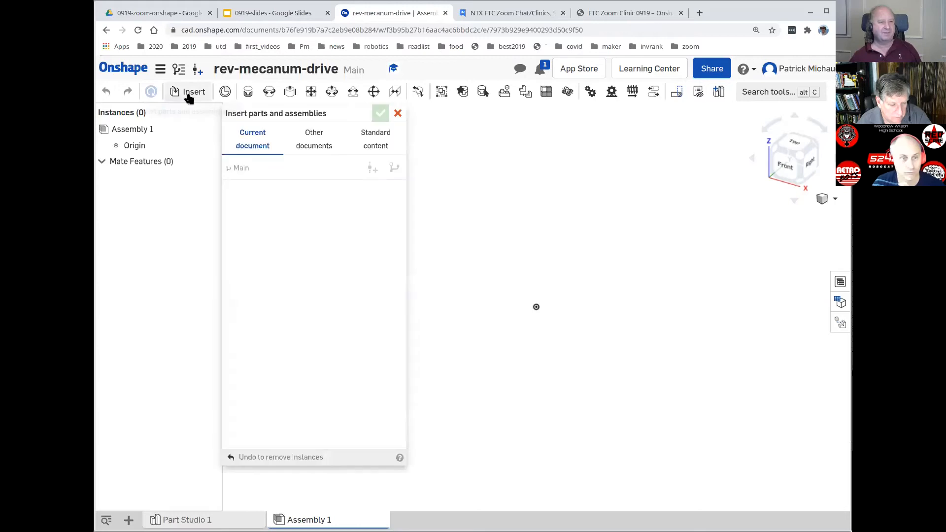
left_click(306, 143)
left_click(291, 261)
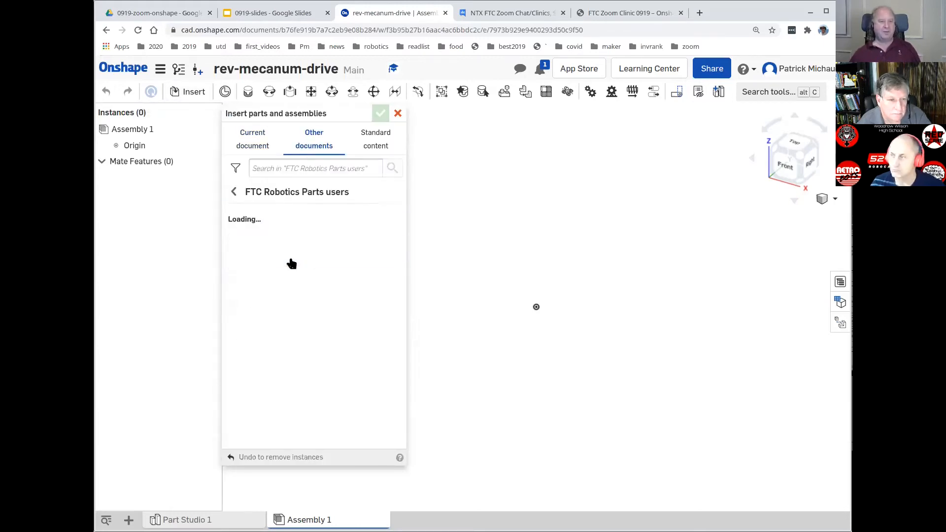
left_click(291, 313)
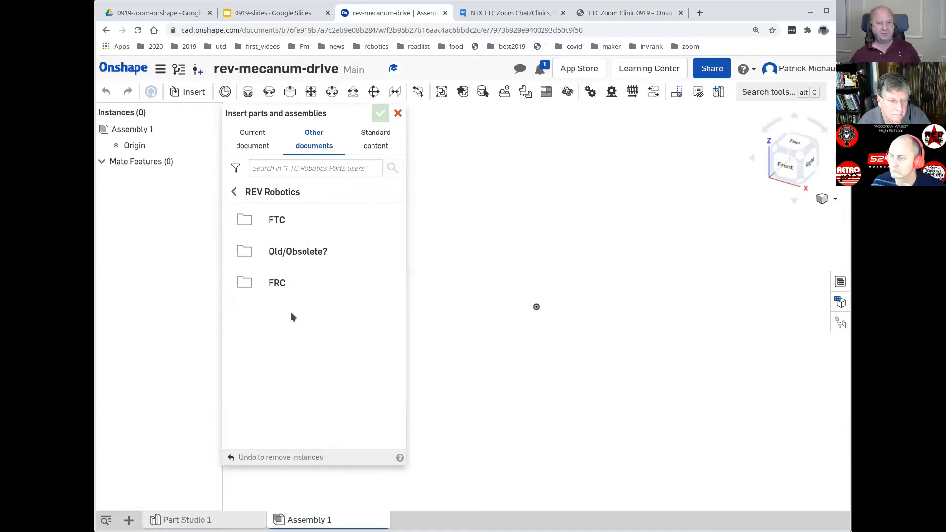
left_click(283, 231)
left_click(282, 218)
left_click(283, 218)
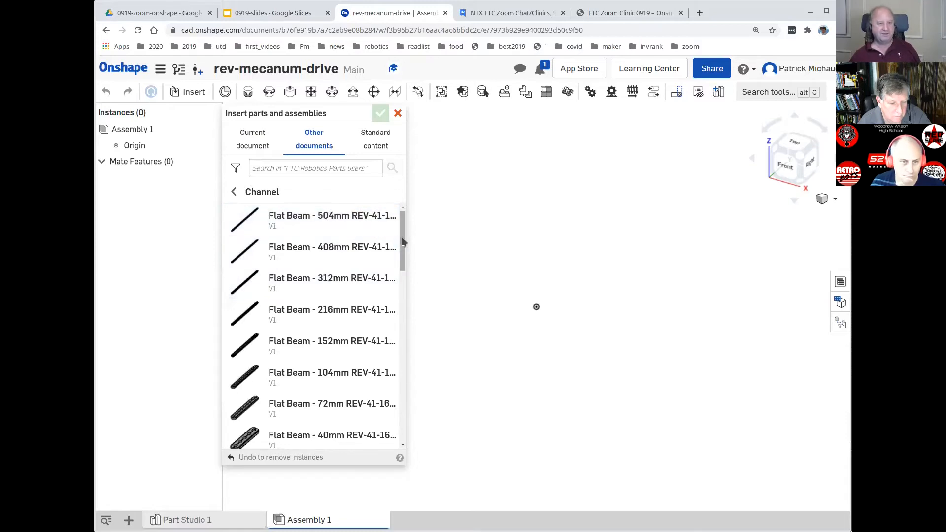
Step: Insert the 45mm x 15mm C Channel - 408mm REV-41-1762 into the assembly
left_click_drag(402, 241, 399, 398)
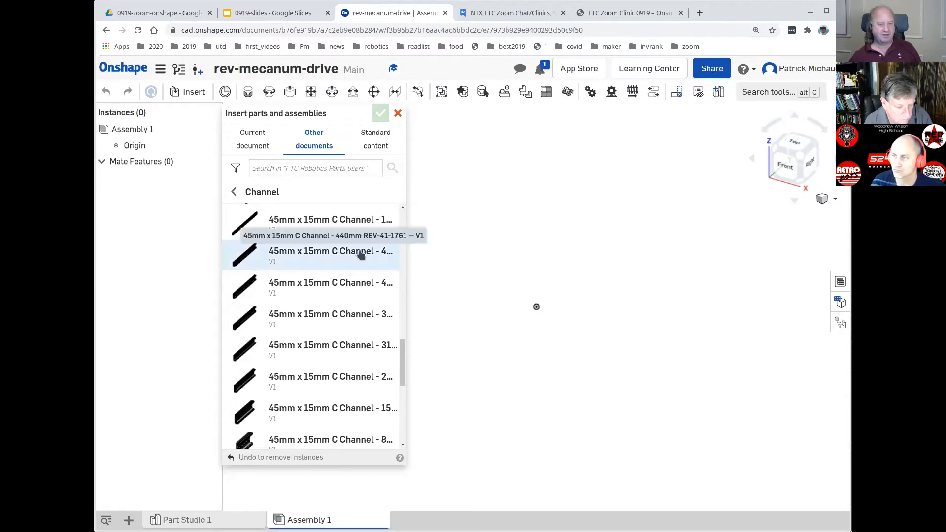
left_click(347, 286)
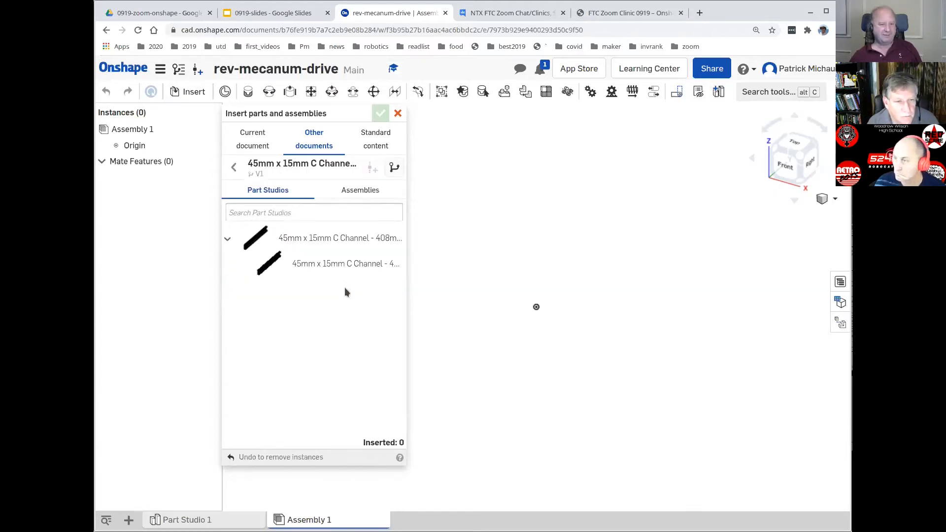
left_click(339, 243)
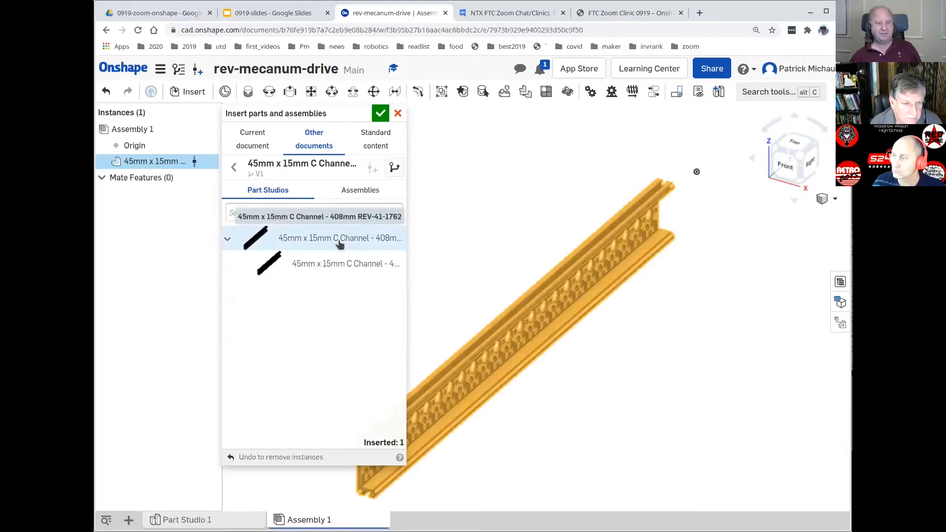
left_click(381, 114)
Step: Select the large hole at the middle of the channel and place the triad manipulator at its centre
mouse_move(367, 350)
right_mouse_down()
mouse_move(302, 306)
mouse_move(372, 327)
mouse_move(353, 328)
mouse_move(361, 329)
right_mouse_up()
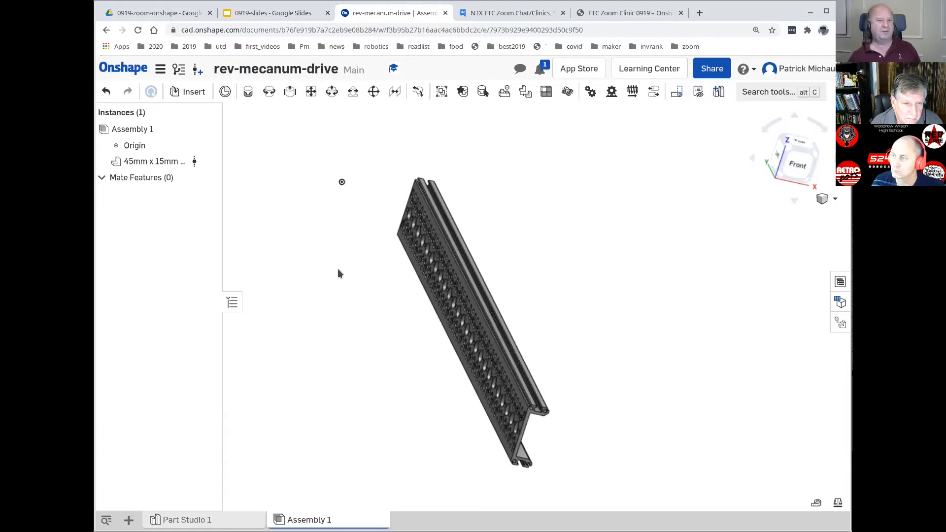
mouse_move(347, 300)
right_mouse_down()
mouse_move(387, 294)
mouse_move(366, 298)
right_mouse_up()
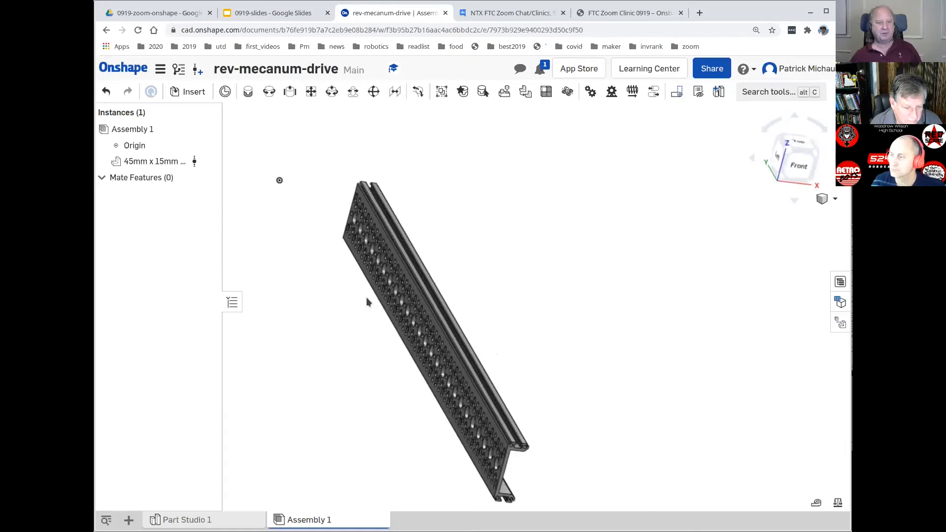
scroll(365, 301, "up", 1)
scroll(366, 300, "down", 4)
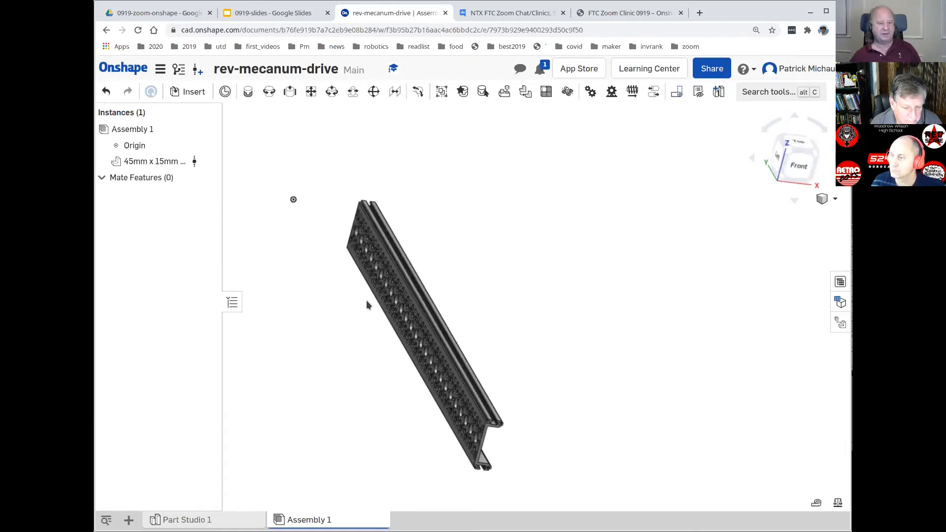
mouse_move(376, 318)
middle_mouse_down()
mouse_move(401, 311)
mouse_move(386, 332)
middle_mouse_up()
mouse_move(385, 335)
right_mouse_down()
mouse_move(405, 319)
mouse_move(426, 365)
right_mouse_up()
scroll(425, 361, "up", 5)
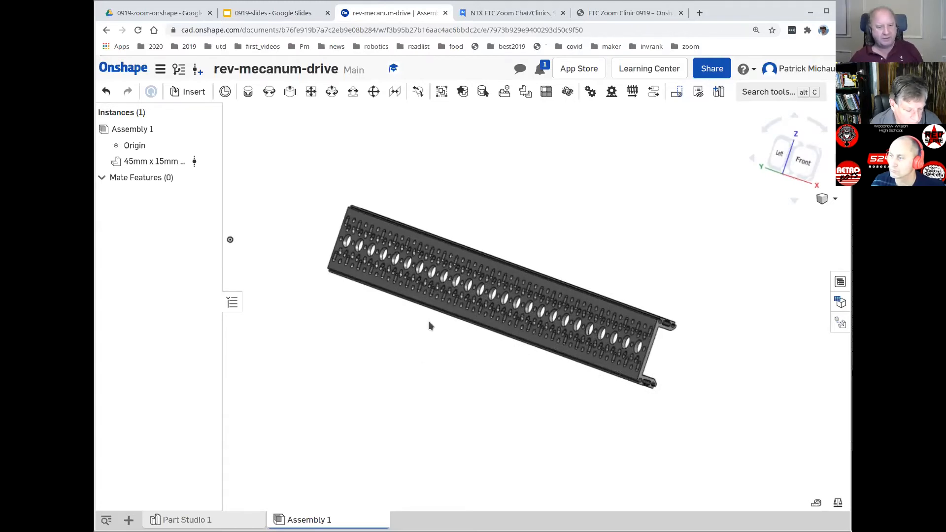
scroll(477, 306, "up", 5)
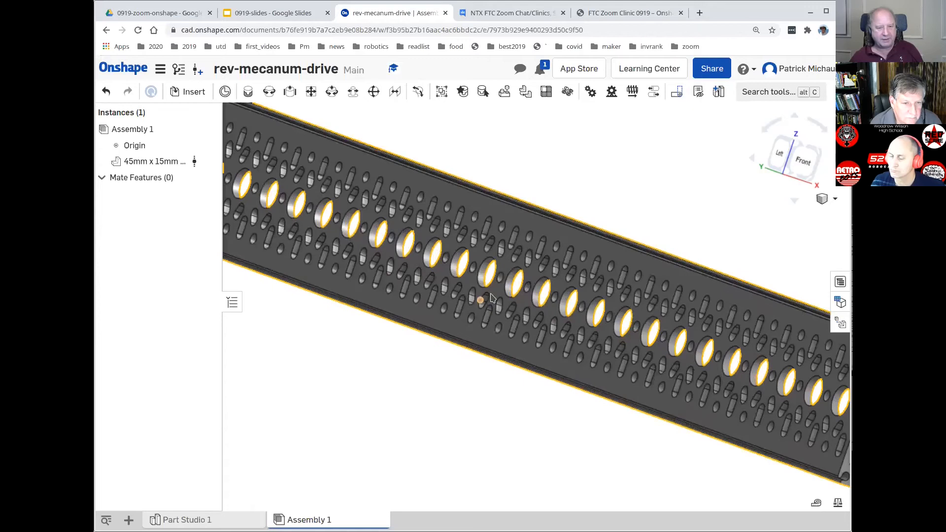
left_click(489, 286)
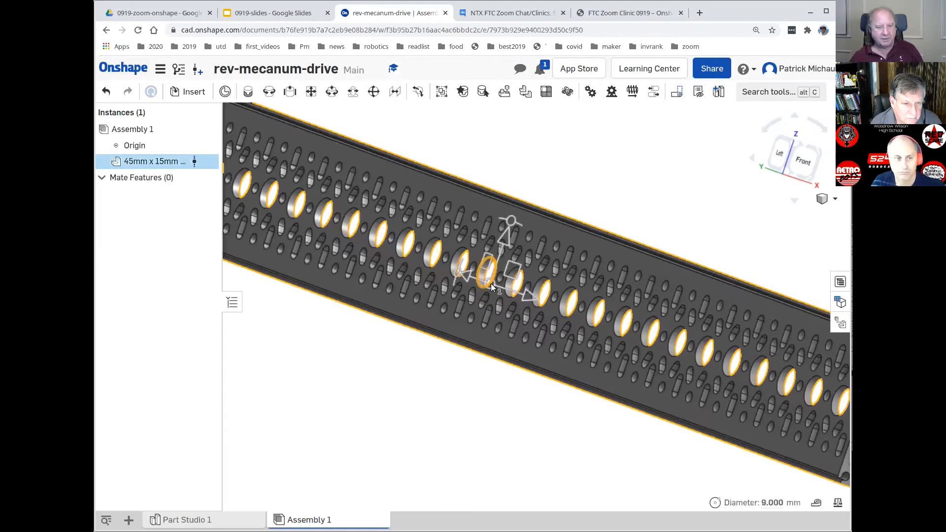
left_click_drag(490, 283, 483, 274)
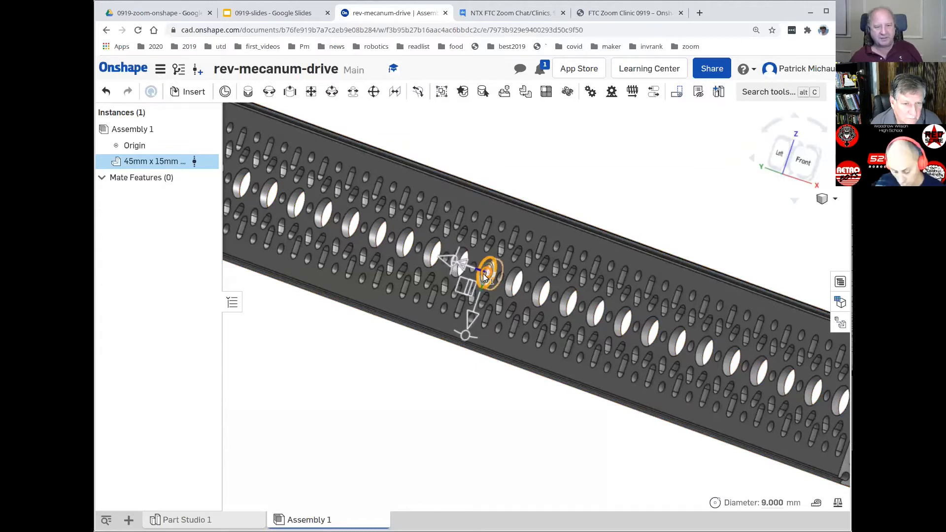
Step: Move the channel to the assembly origin by its middle hole
scroll(392, 380, "up", 2)
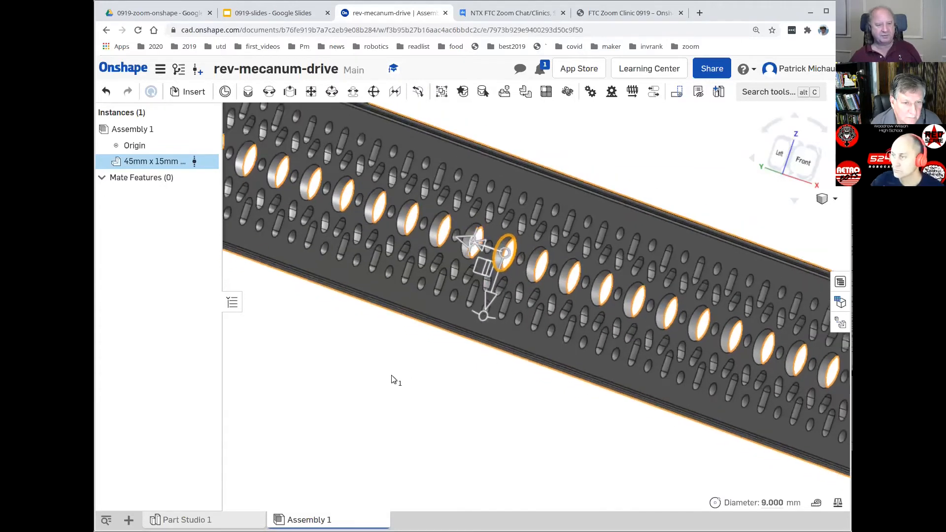
scroll(393, 380, "down", 3)
scroll(486, 382, "up", 1)
middle_click_drag(525, 365, 598, 379)
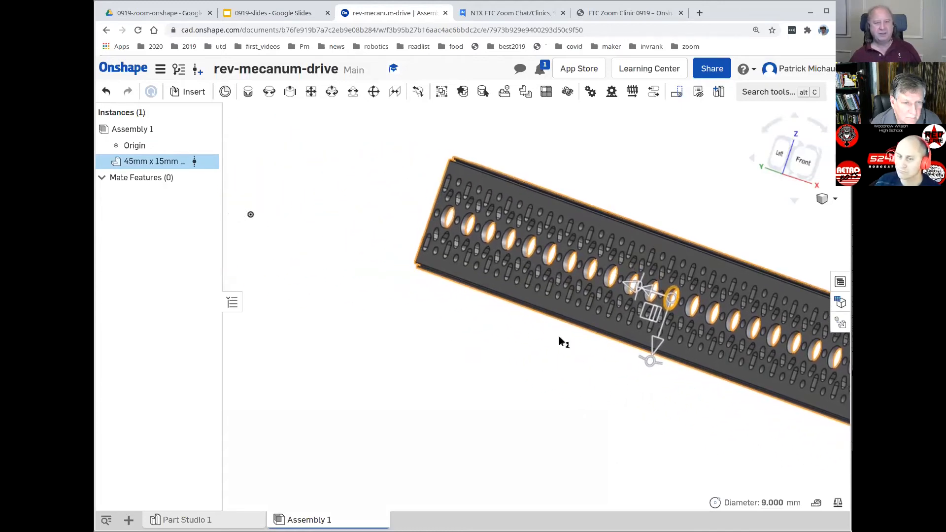
right_click(670, 299)
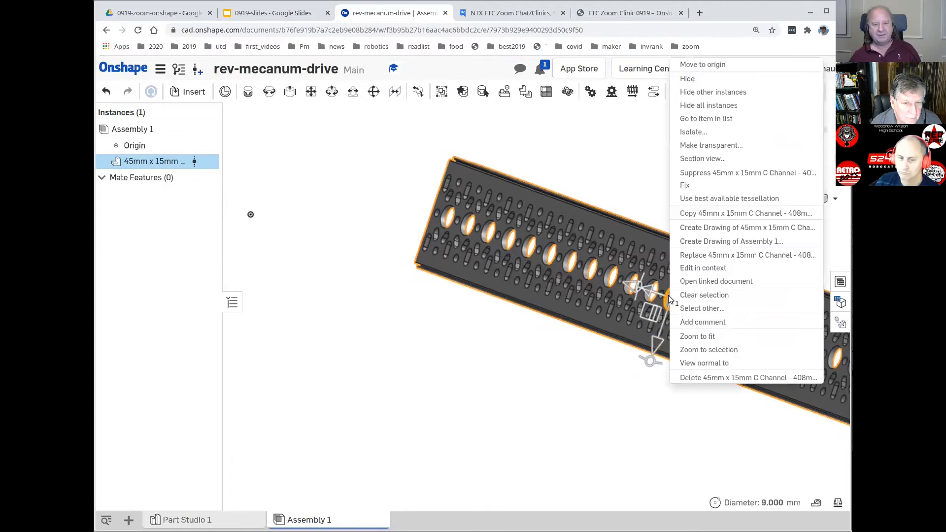
left_click(701, 67)
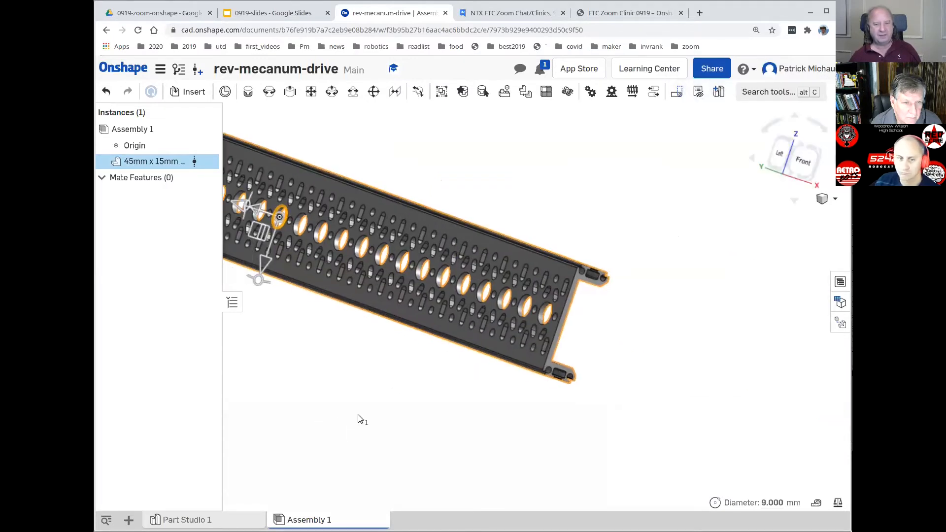
Step: Rotate the channel 90 deg about its long axis so it opens upward, and 90 deg about the vertical axis
left_click(793, 141)
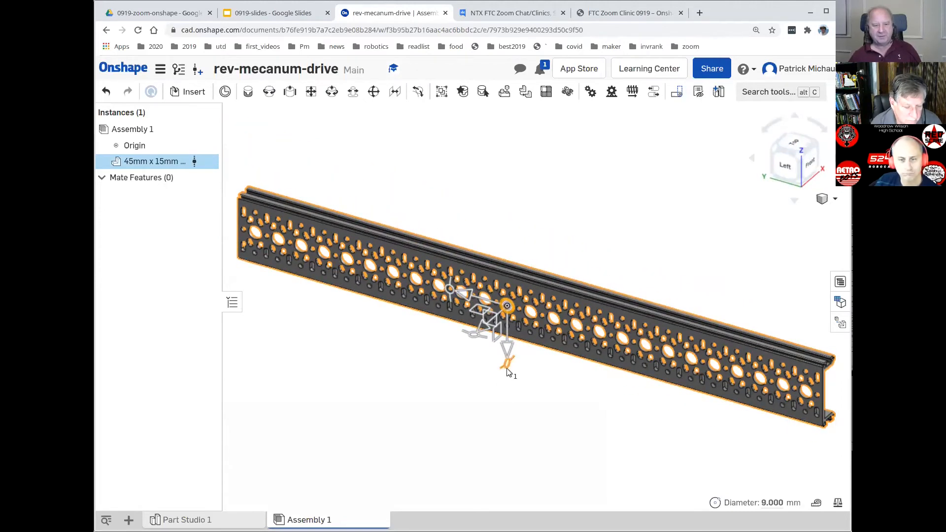
left_click_drag(507, 368, 540, 276)
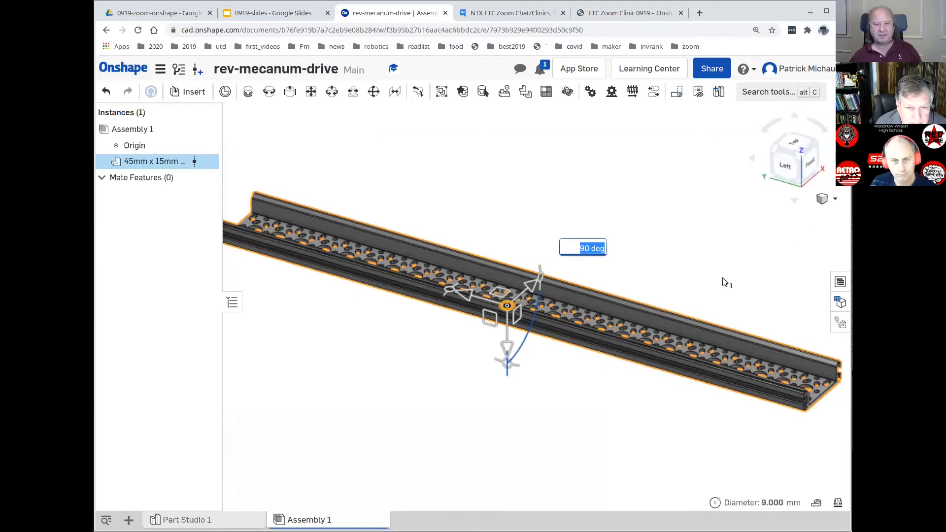
middle_click_drag(572, 407, 567, 411)
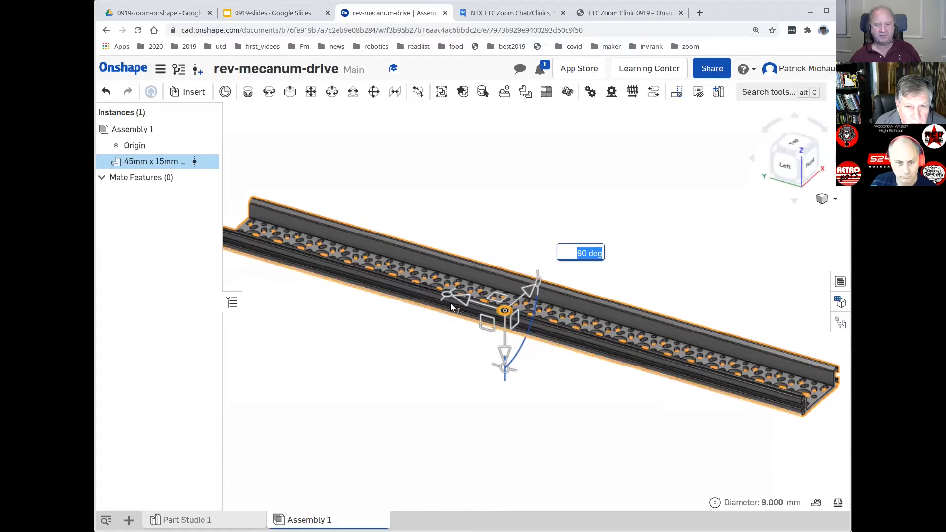
left_click_drag(446, 294, 555, 268)
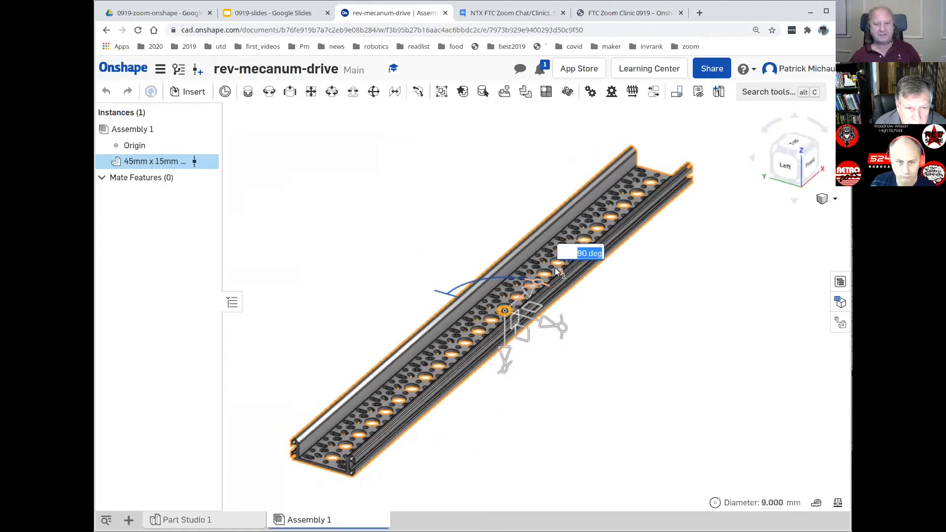
left_click(641, 352)
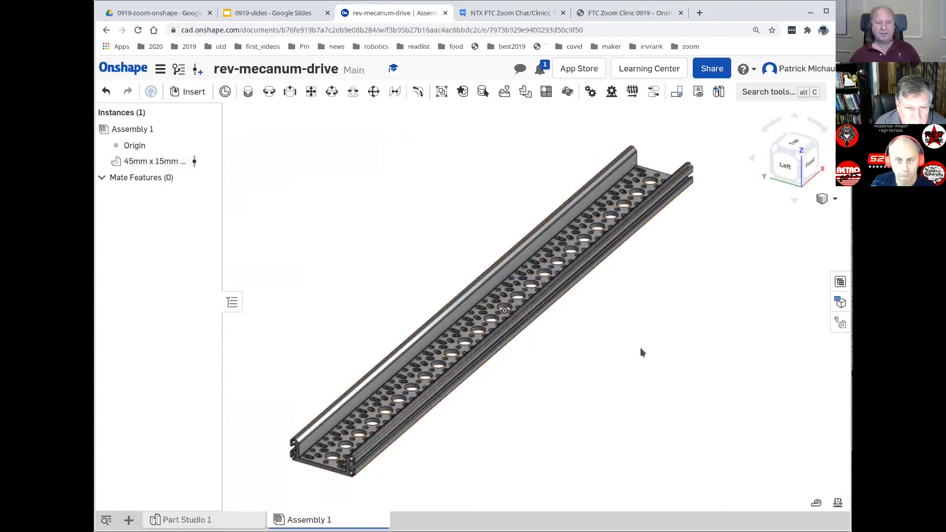
Step: Fix the 408mm C channel in place in the assembly and check that it cannot be moved
mouse_move(604, 384)
right_mouse_down()
mouse_move(623, 394)
mouse_move(645, 390)
mouse_move(652, 406)
mouse_move(803, 277)
right_mouse_up()
left_click(785, 161)
right_click_drag(548, 368, 555, 332)
right_click(560, 304)
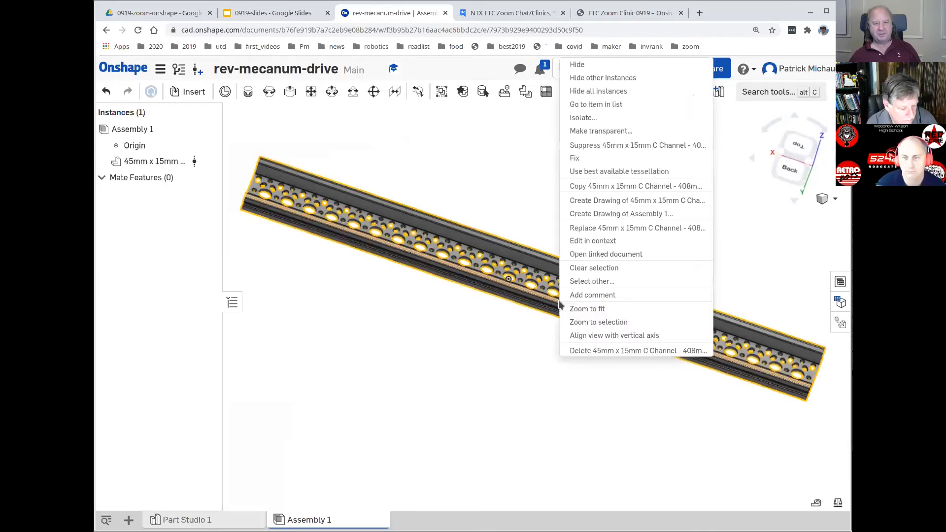
left_click(515, 343)
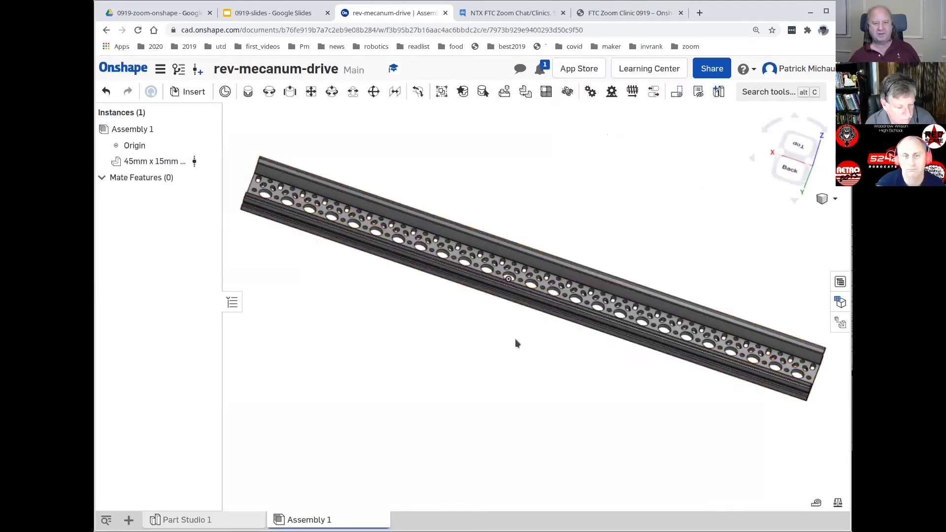
left_click_drag(543, 310, 538, 313)
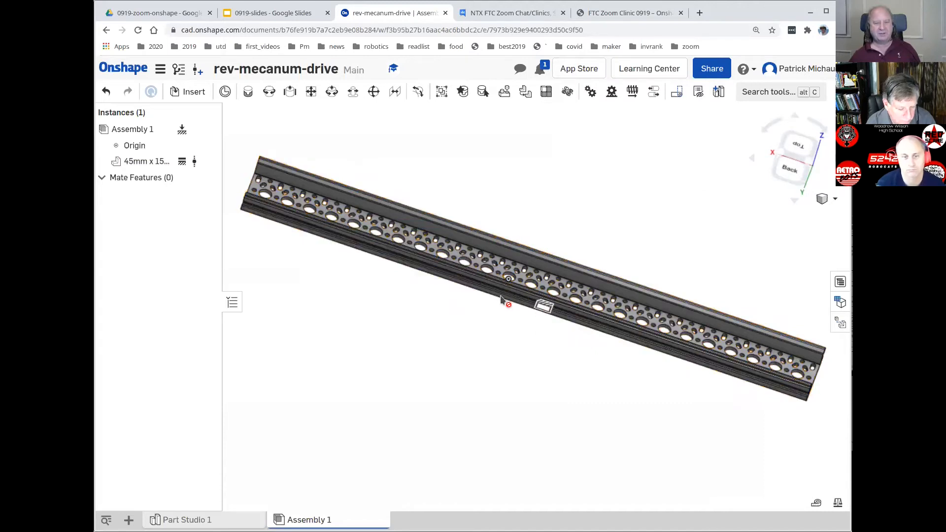
Step: Examine one end of the fixed C channel up close, including its hole pattern and side rails
scroll(348, 371, "up", 2)
scroll(348, 371, "down", 3)
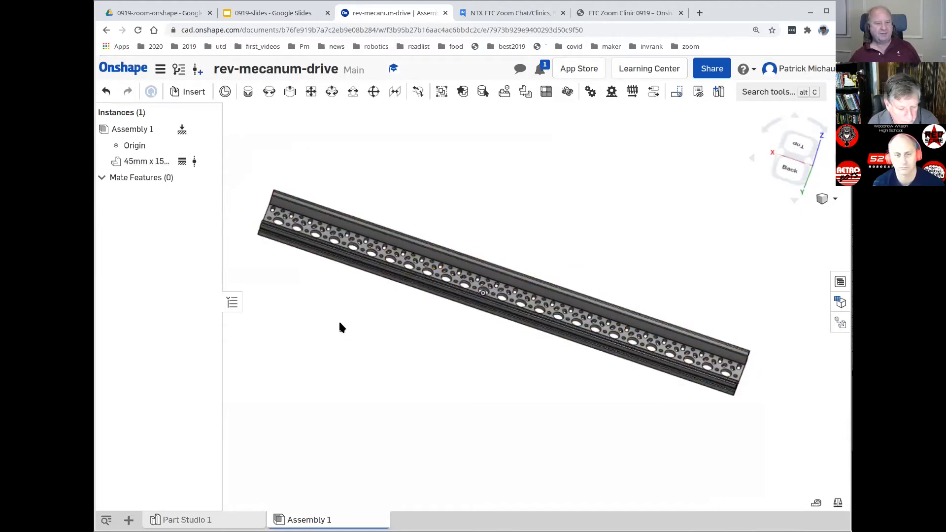
middle_click_drag(318, 276, 410, 339)
scroll(341, 350, "up", 1)
scroll(341, 351, "up", 5)
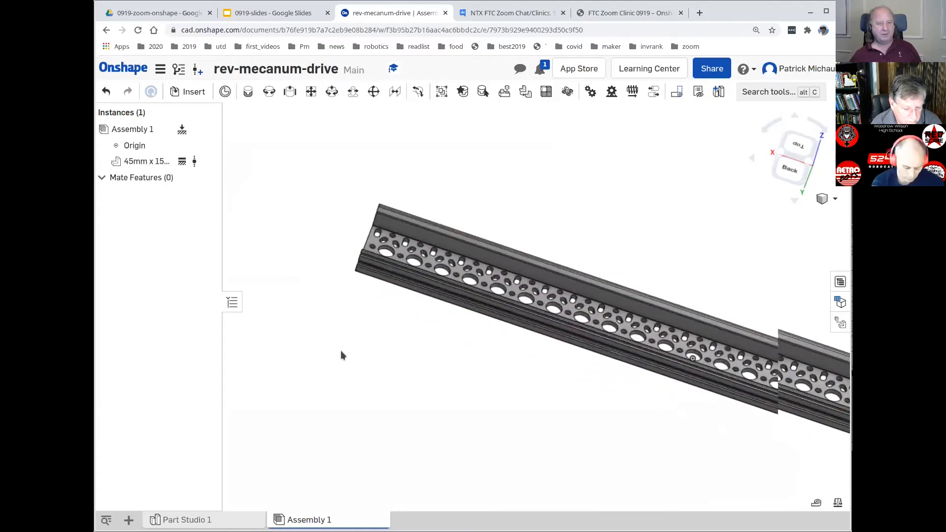
middle_click_drag(367, 255, 365, 362)
mouse_move(366, 365)
right_mouse_down()
mouse_move(357, 377)
mouse_move(351, 362)
mouse_move(386, 364)
mouse_move(385, 372)
mouse_move(378, 354)
right_mouse_up()
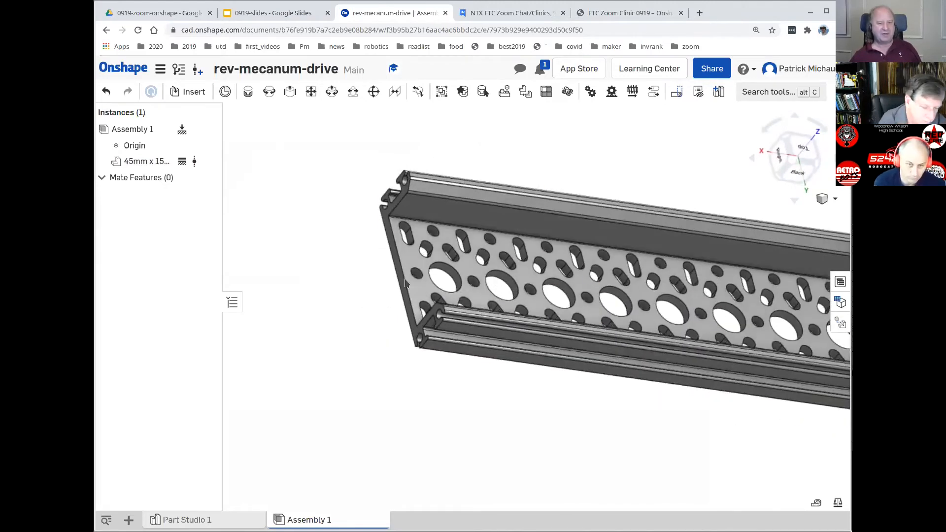
middle_click_drag(339, 312, 372, 310)
mouse_move(372, 310)
right_mouse_down()
mouse_move(404, 274)
mouse_move(361, 318)
right_mouse_up()
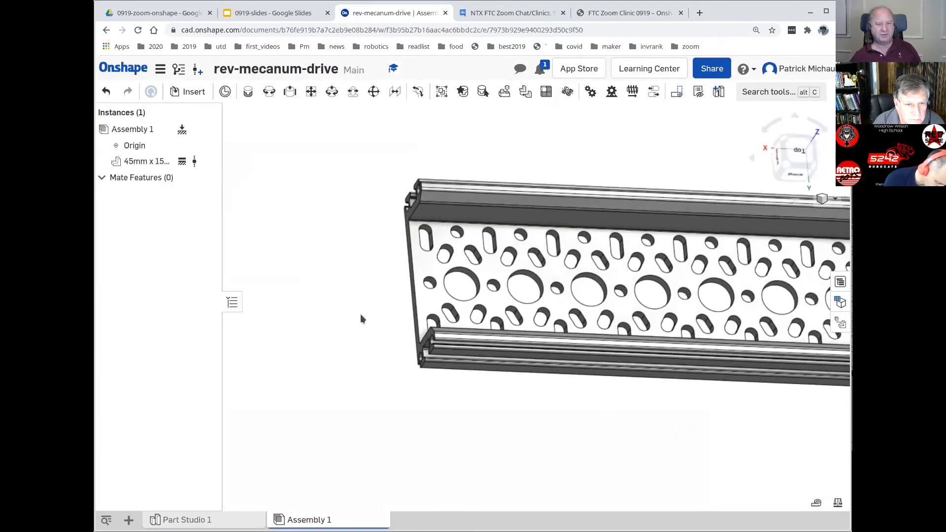
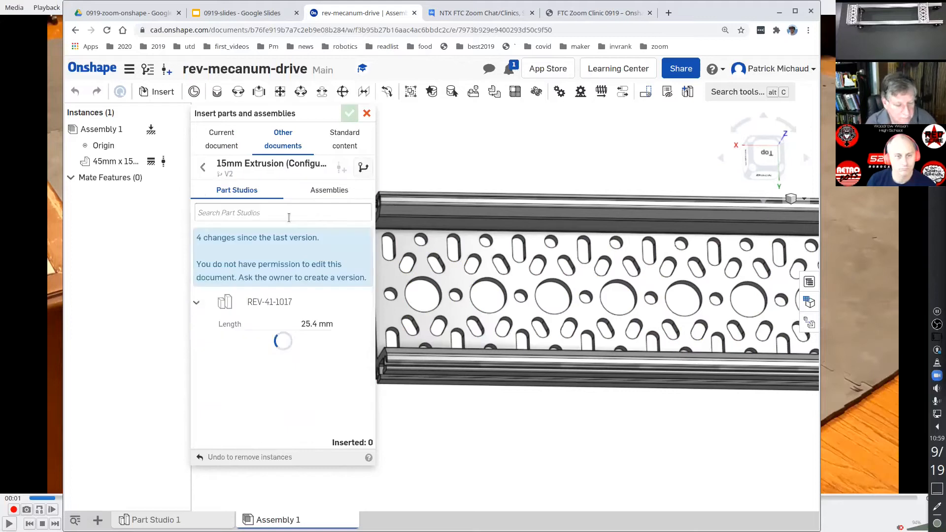
Step: Insert one configurable 15mm Extrusion REV-41-1017 with a length of 420 mm into the assembly, beside the C channel
left_click(314, 327)
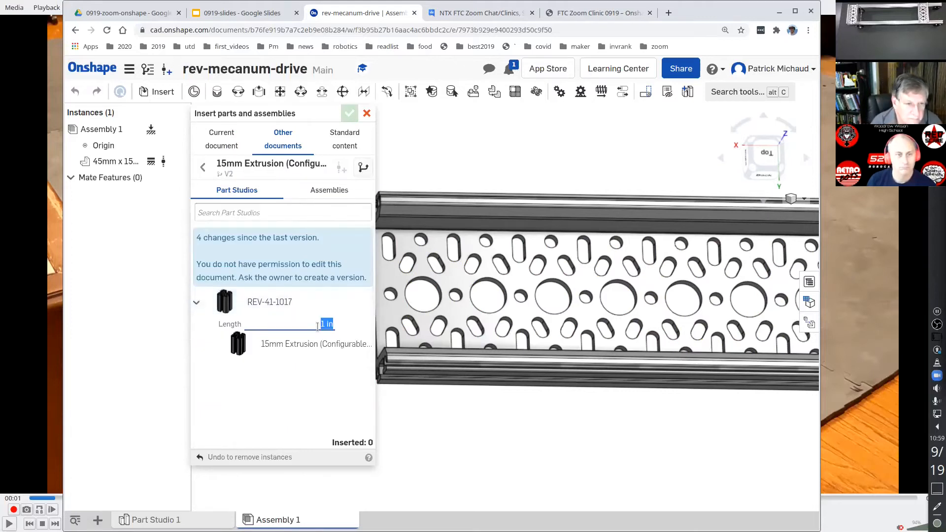
type("420mm")
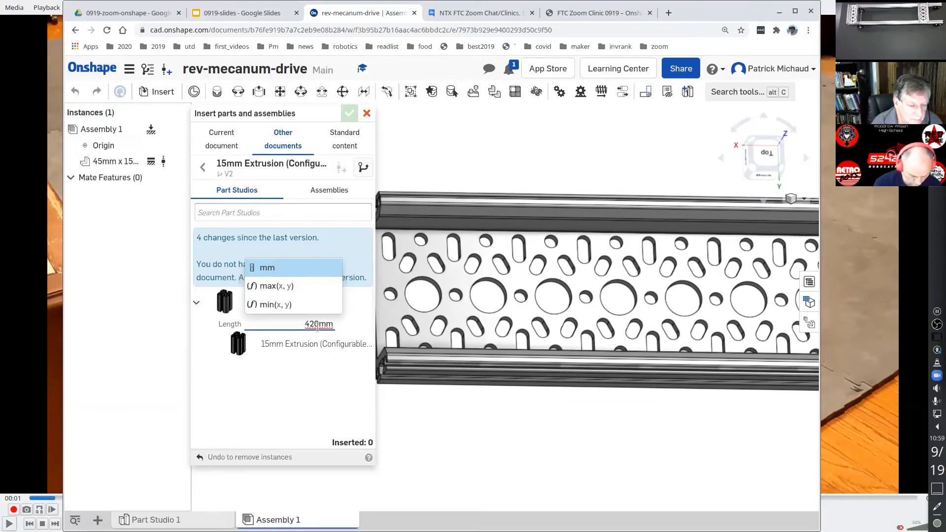
key("Return")
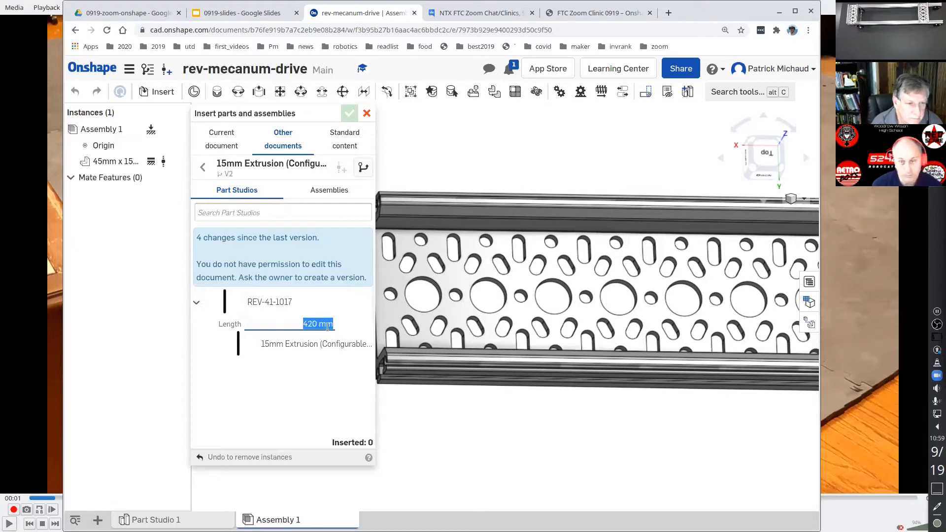
left_click(321, 345)
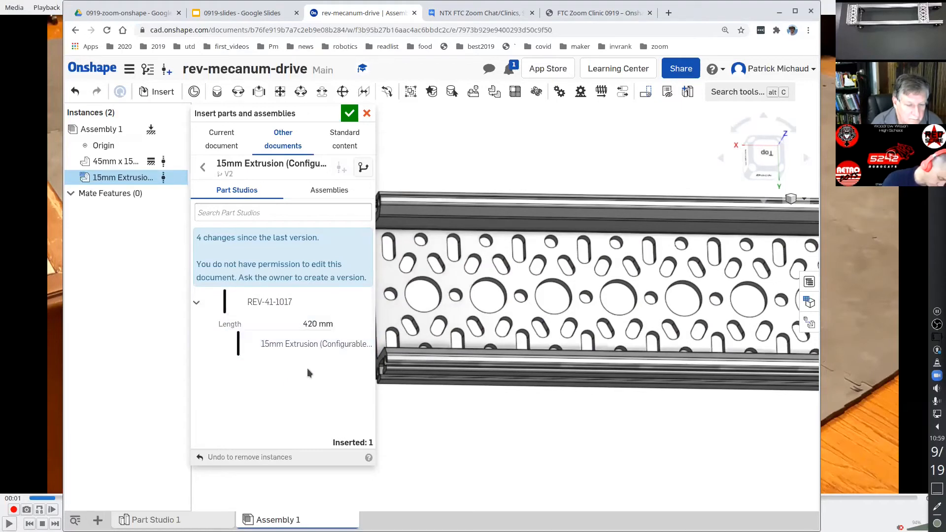
middle_click_drag(500, 385, 479, 280)
left_click(580, 401)
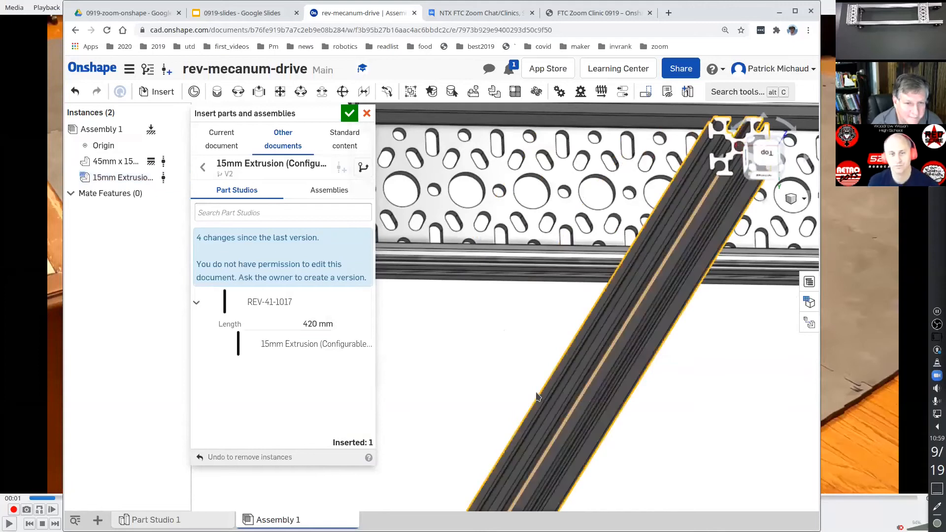
left_click(344, 118)
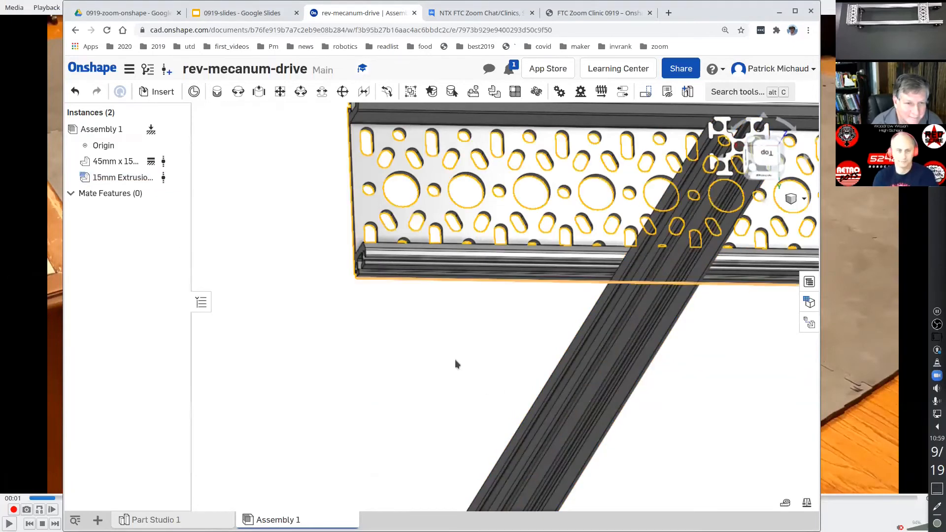
Step: Start a Fastened mate using a connector on the slot at the extrusion's near end
middle_click_drag(436, 394, 427, 415)
right_click_drag(455, 372, 363, 292)
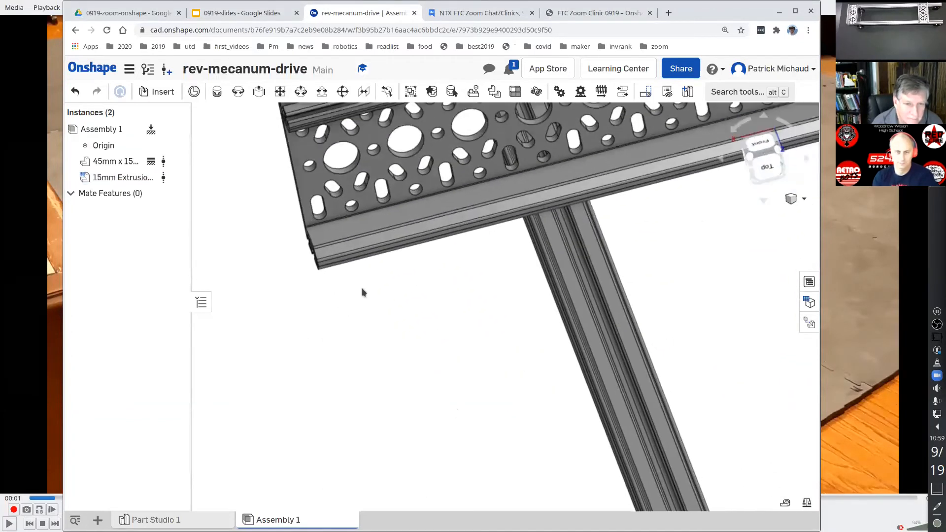
middle_click_drag(361, 289, 361, 283)
middle_click_drag(427, 378, 366, 246)
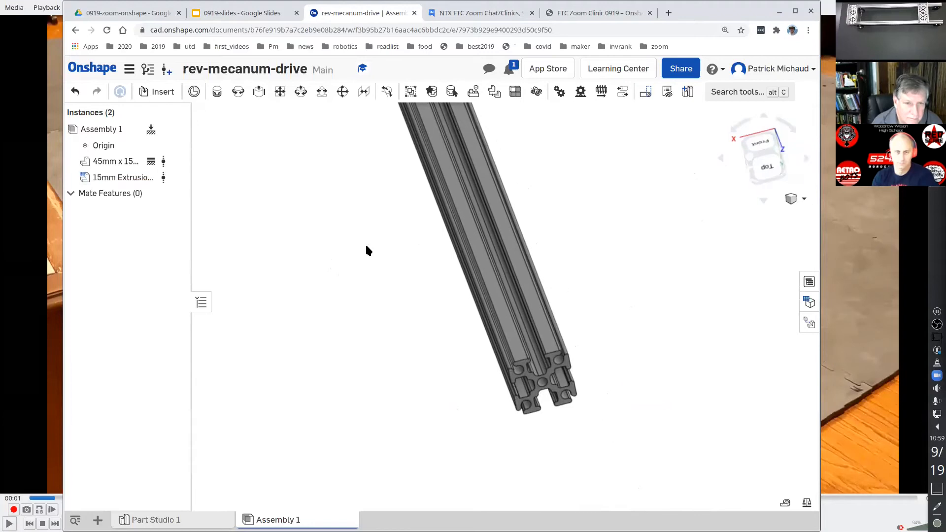
left_click(216, 92)
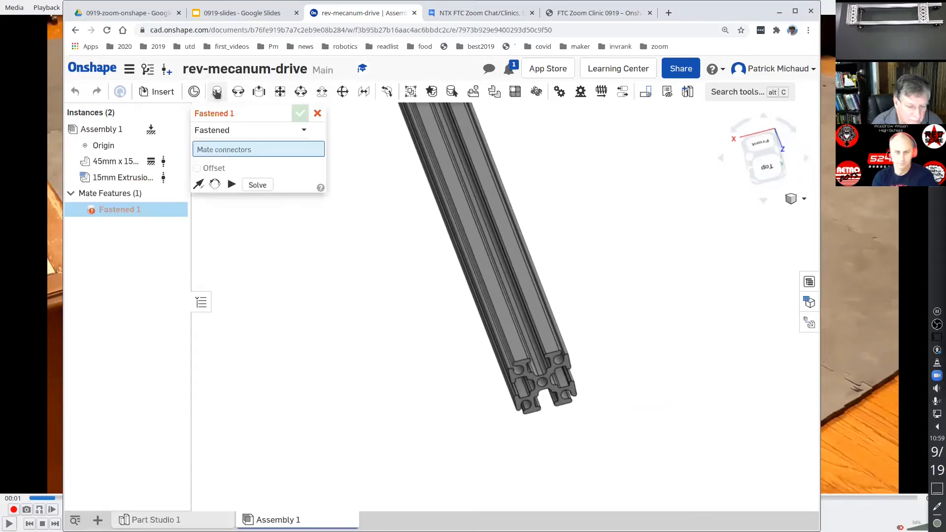
scroll(584, 436, "up", 5)
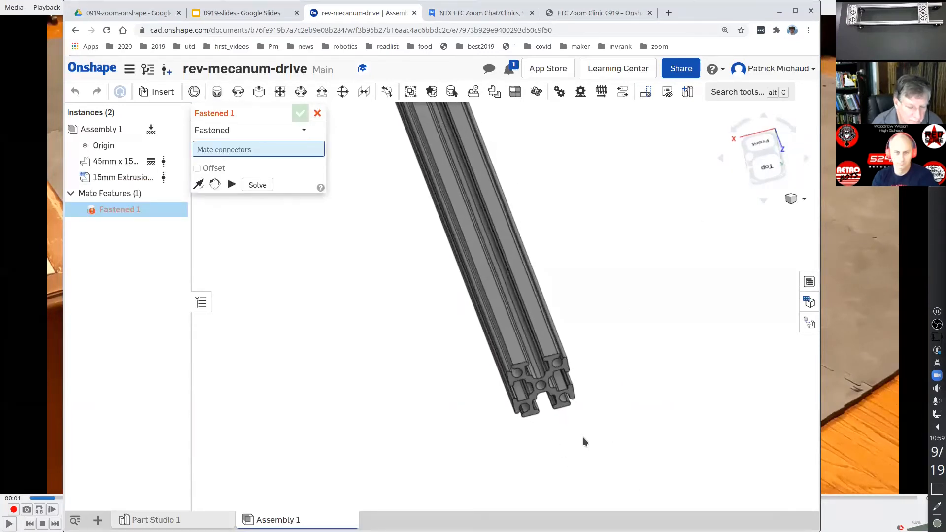
scroll(586, 424, "up", 2)
scroll(413, 290, "up", 3)
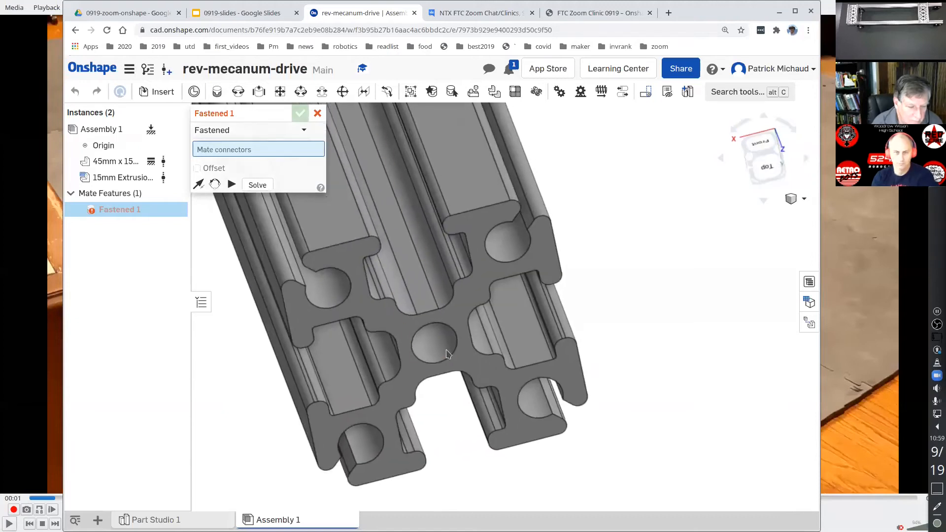
left_click(430, 313)
right_click_drag(478, 387, 480, 363)
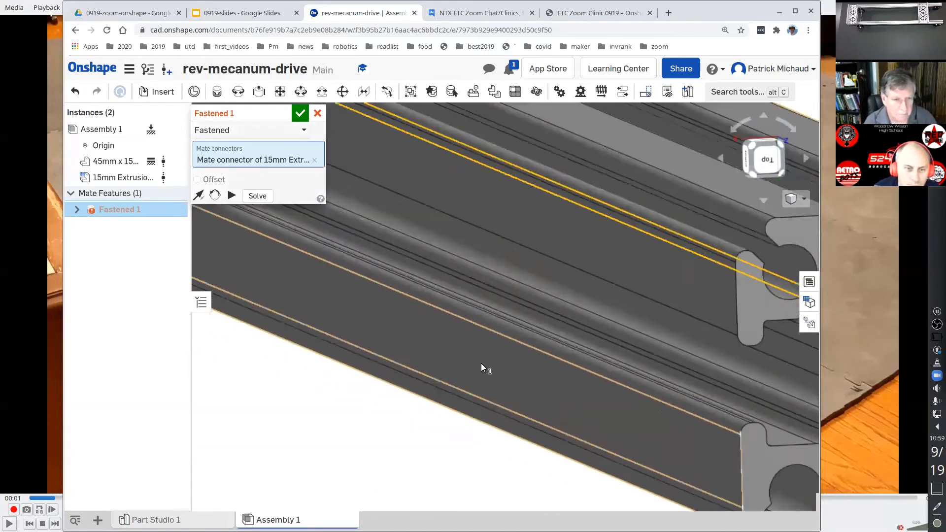
Step: Fasten the extrusion to the middle of the C channel's end edge and flip the mate's primary axis
scroll(479, 365, "down", 8)
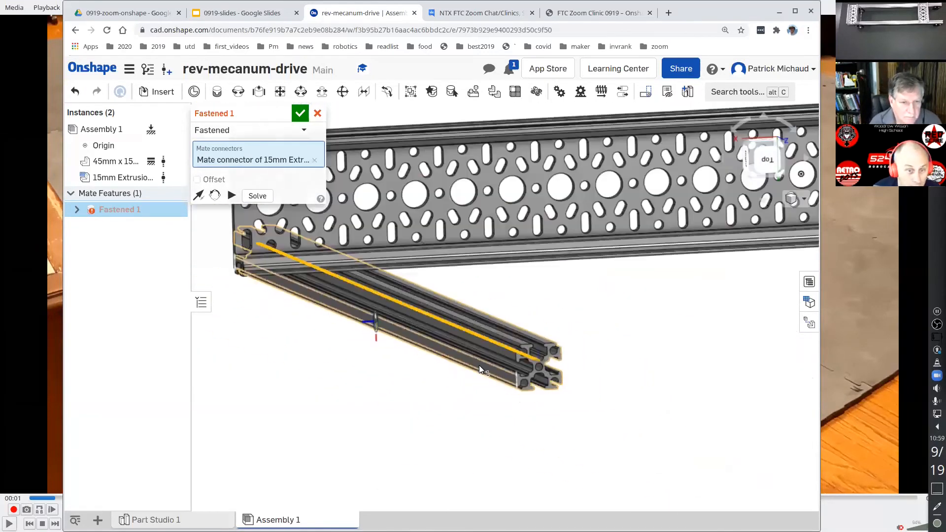
scroll(479, 365, "down", 1)
middle_click_drag(346, 383, 466, 428)
right_click_drag(426, 431, 640, 420)
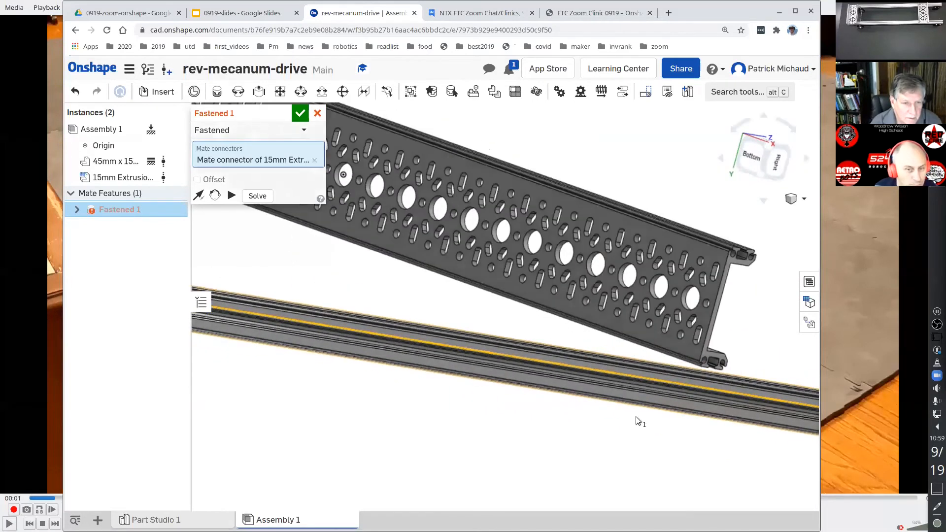
left_click(704, 307)
right_click_drag(506, 413, 480, 412)
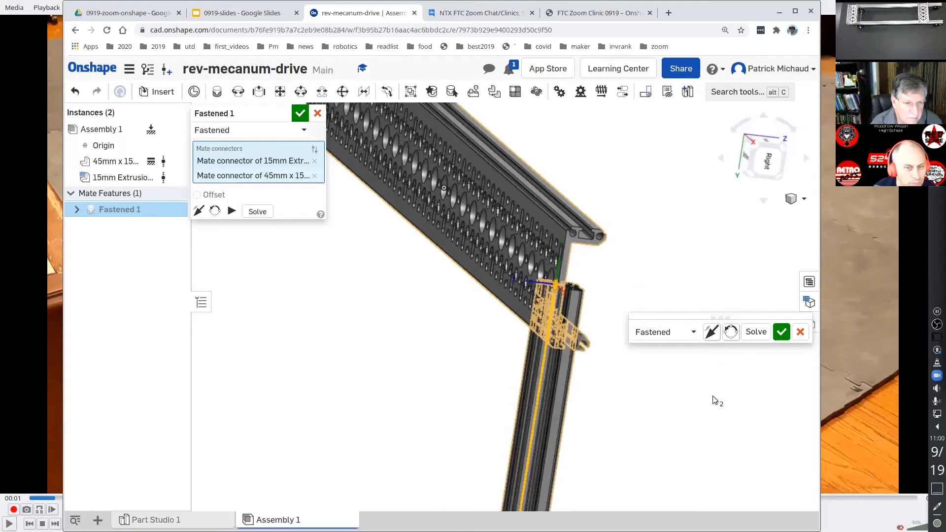
left_click(711, 333)
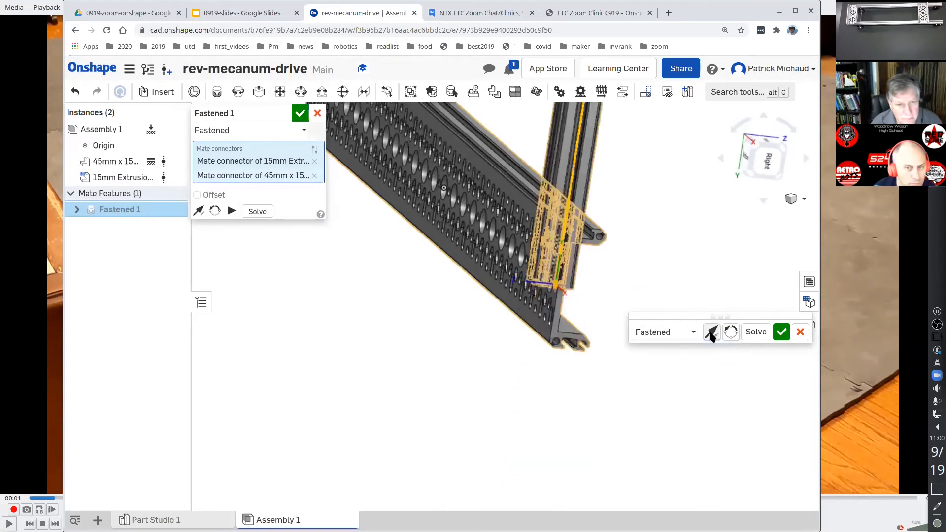
right_click_drag(583, 429, 570, 429)
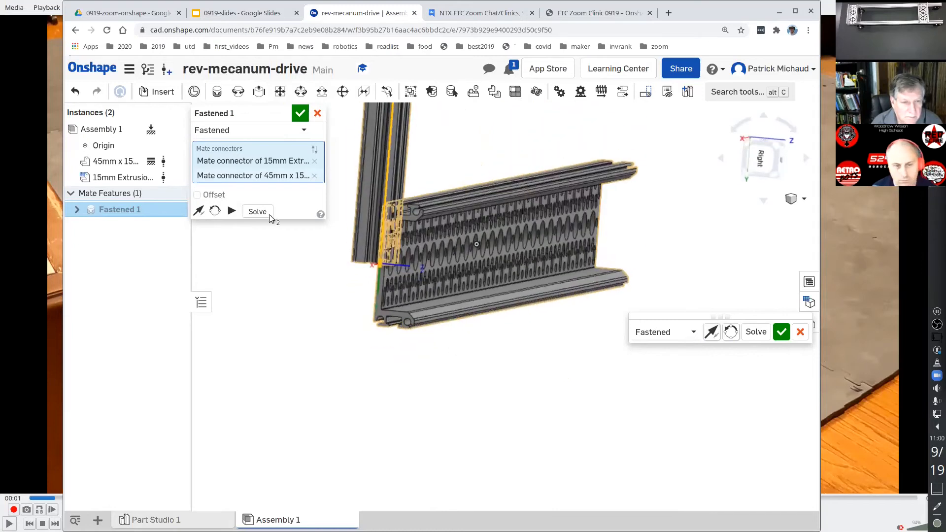
Step: Enable the Fastened mate's offset and set its Z distance to -5.5 mm
left_click(197, 195)
left_click(293, 245)
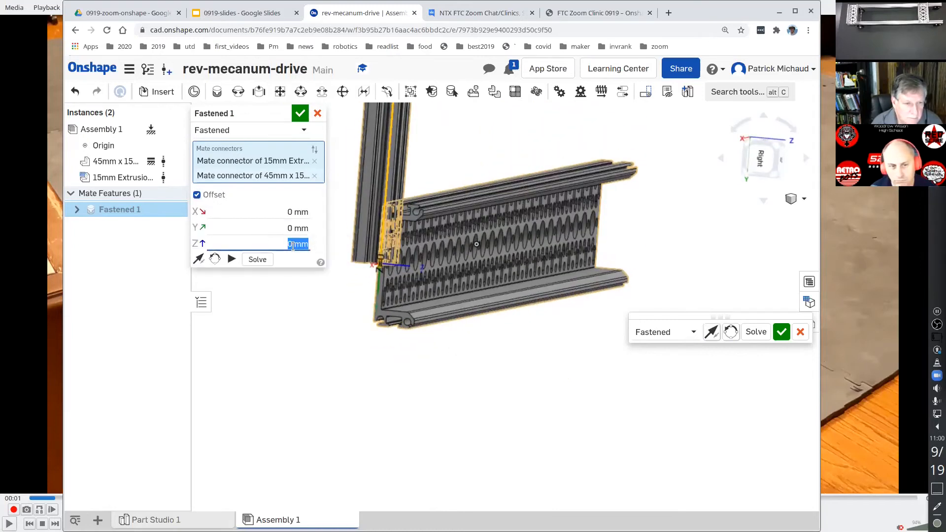
key("BackSpace")
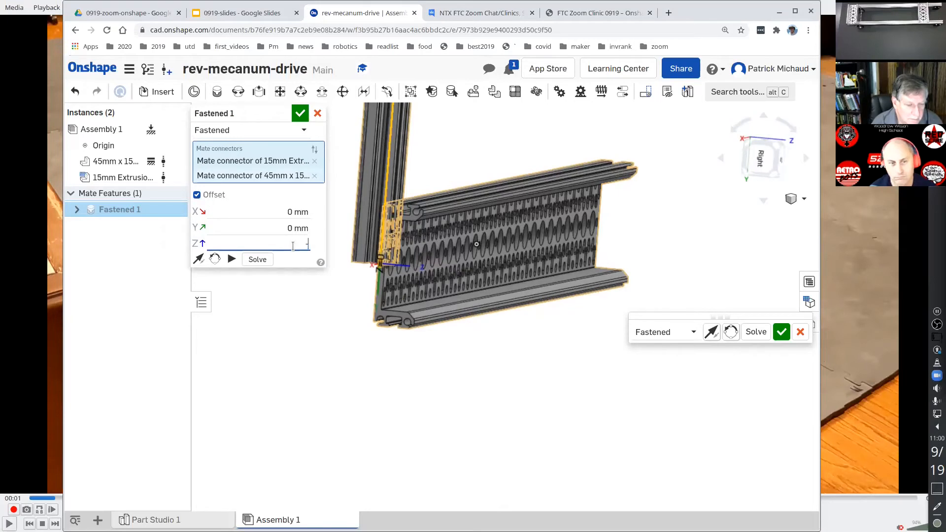
type("-5.5mm")
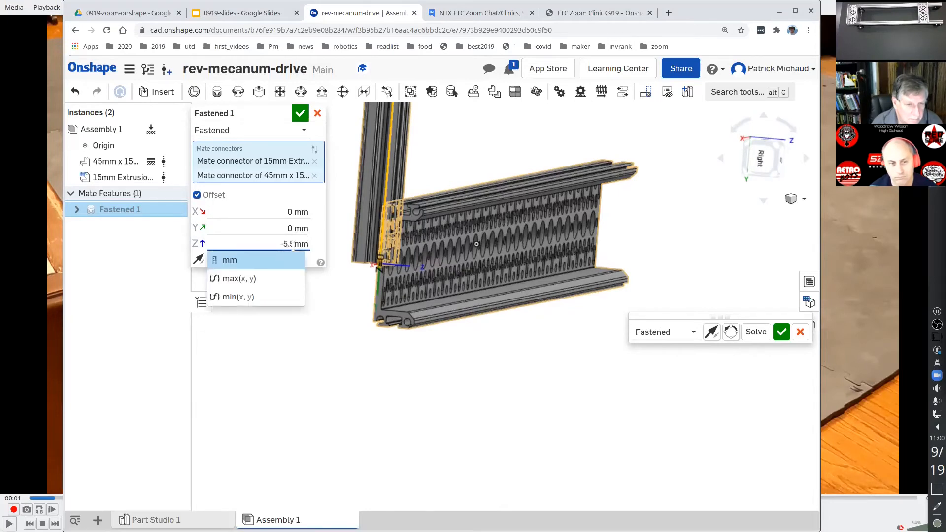
key("Return")
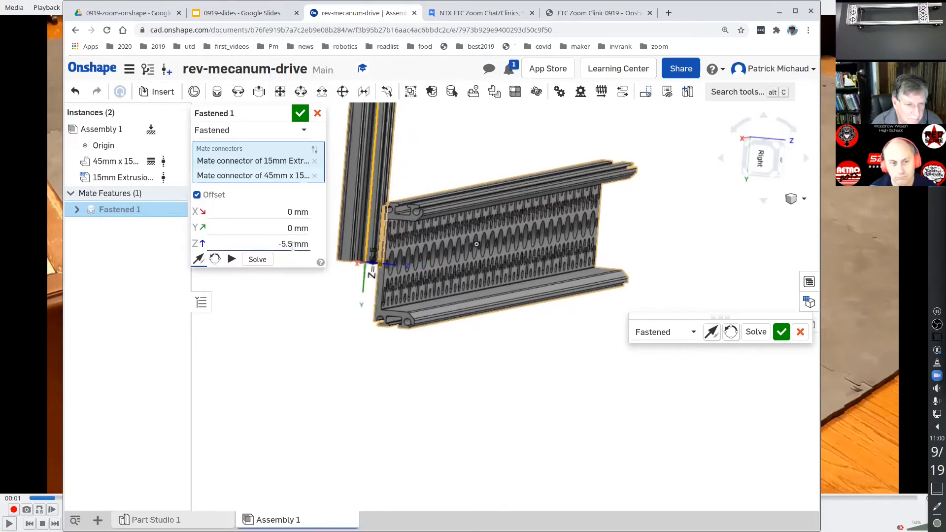
mouse_move(338, 323)
right_mouse_down()
mouse_move(359, 332)
mouse_move(340, 330)
right_mouse_up()
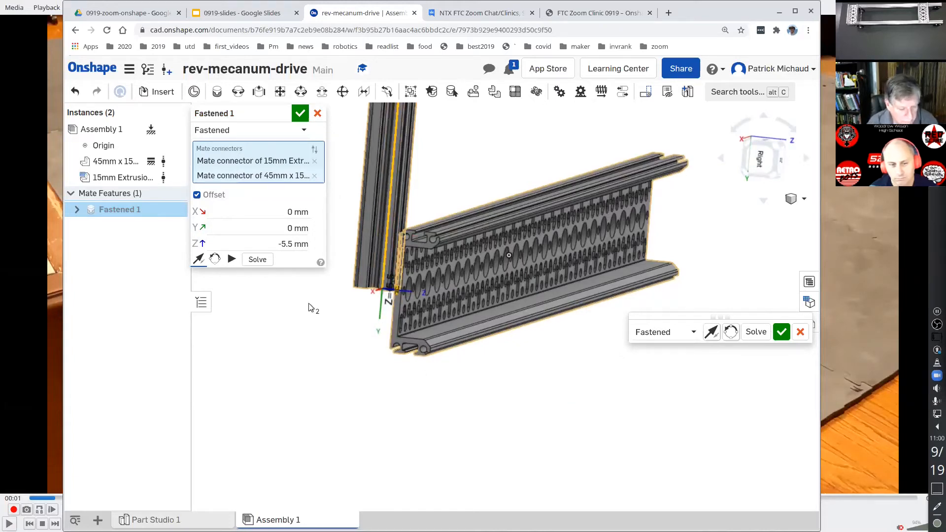
Step: Set the Fastened mate's Y offset to 45/2 mm to shift the extrusion's end to the channel's outer edge
left_click(300, 229)
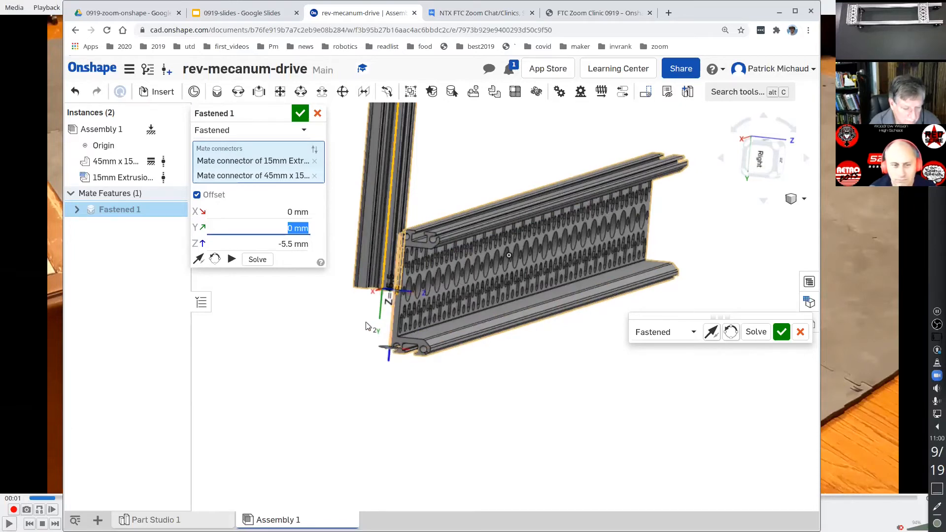
type("45/2")
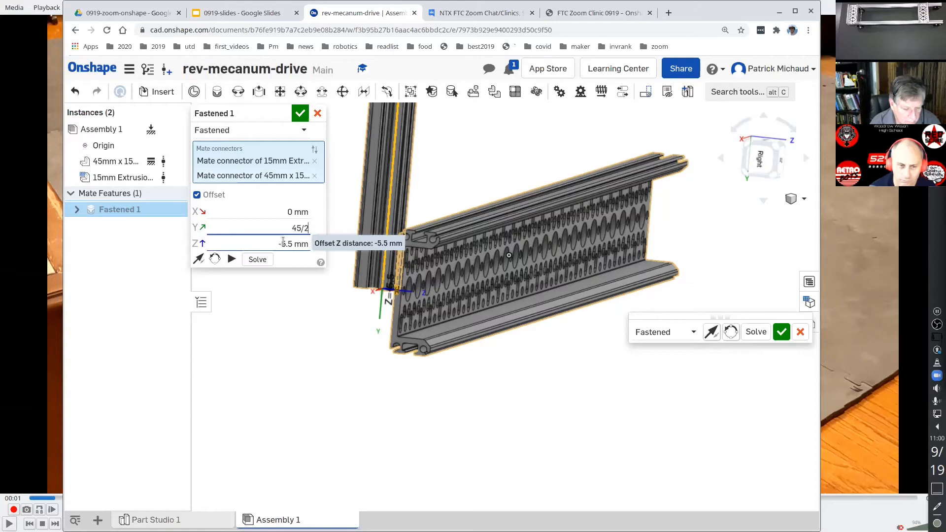
type(" mm")
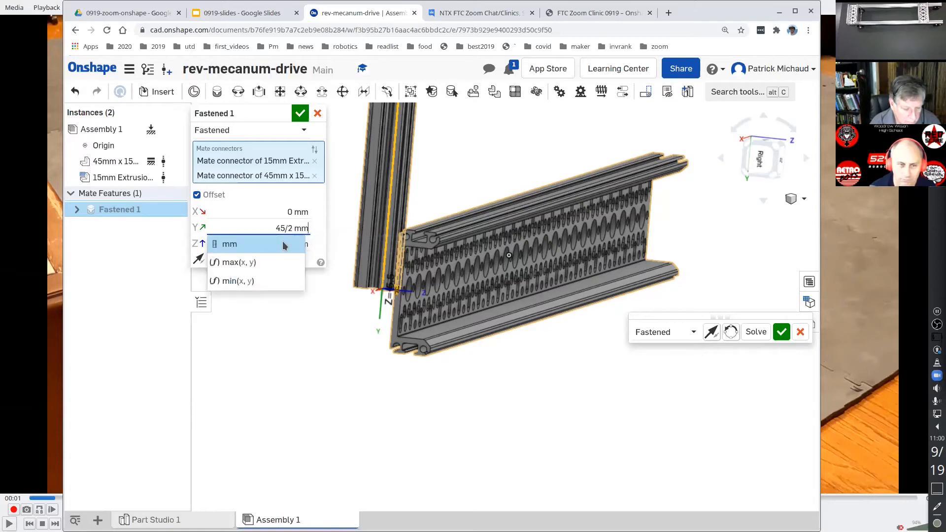
key("Return")
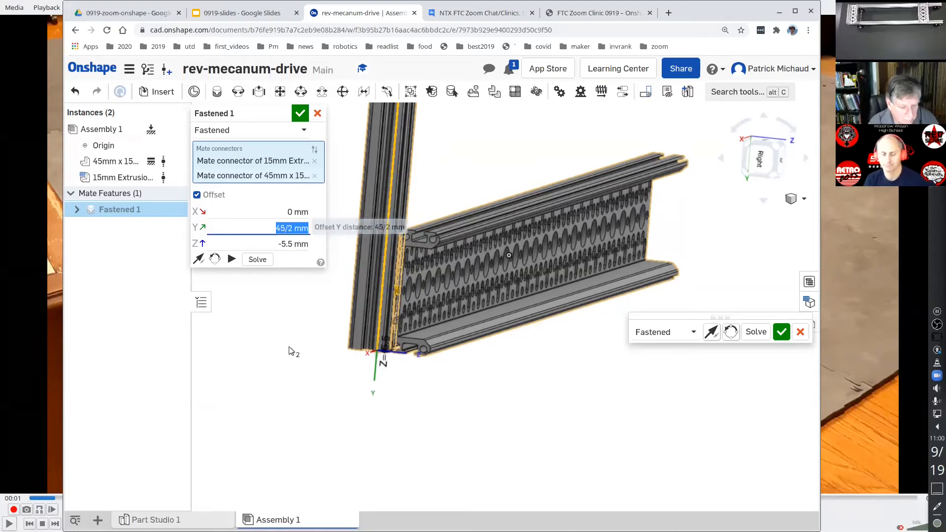
mouse_move(331, 396)
middle_mouse_down()
mouse_move(324, 390)
mouse_move(339, 406)
middle_mouse_up()
right_click_drag(335, 401, 337, 392)
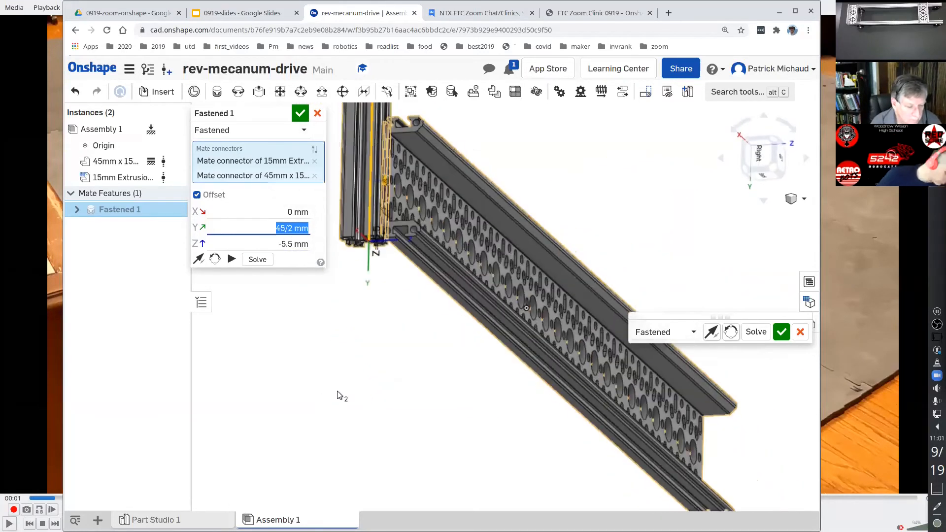
Step: Accept the Fastened mate and check the corner joint between the extrusion and the C channel from several angles
left_click(301, 114)
middle_click_drag(328, 334, 356, 427)
mouse_move(356, 428)
right_mouse_down()
mouse_move(350, 401)
mouse_move(354, 409)
right_mouse_up()
left_click(770, 169)
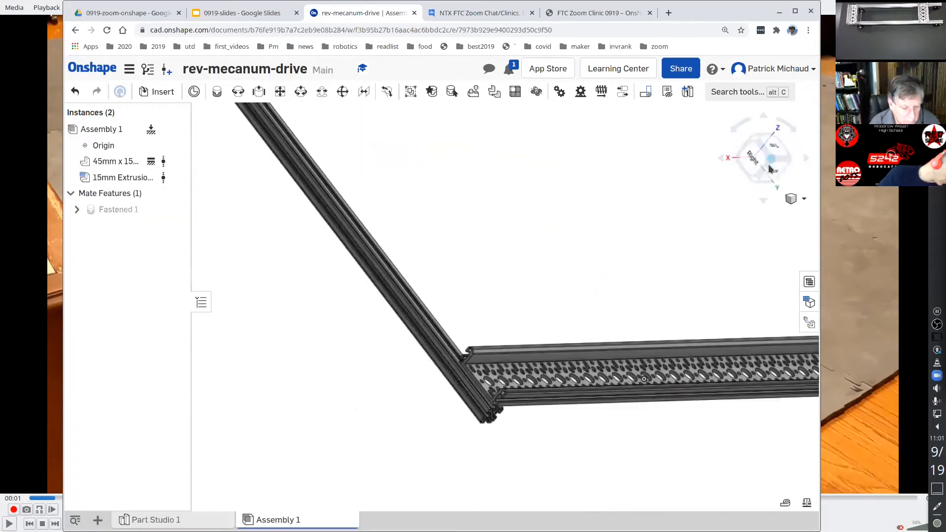
left_click_drag(505, 440, 505, 437)
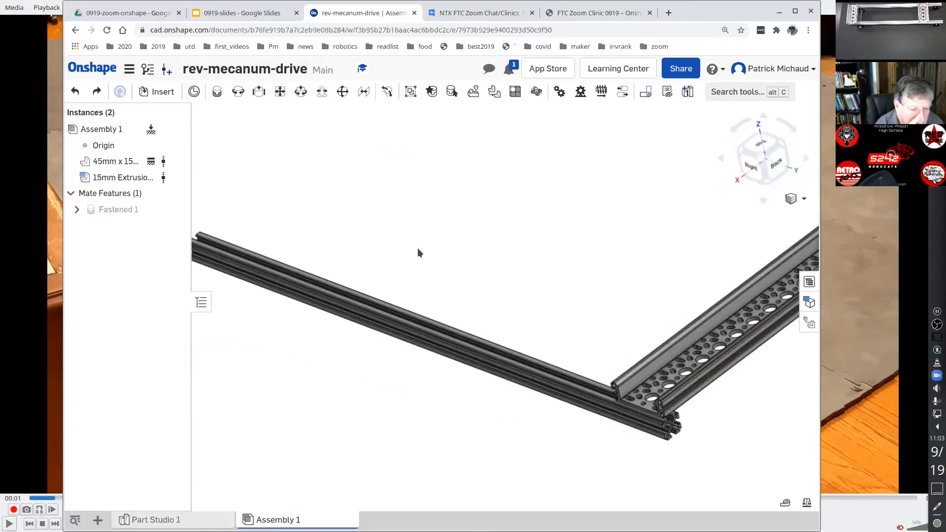
middle_click_drag(418, 247, 458, 266)
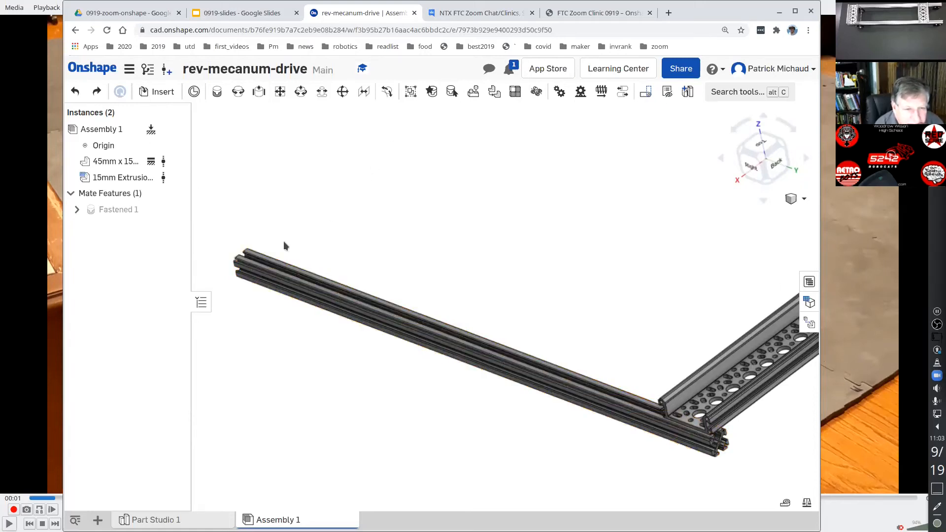
Step: Start inserting a part from other documents and open the REV Robotics FTC Channel folder in FTC Robotics Parts users
left_click(158, 95)
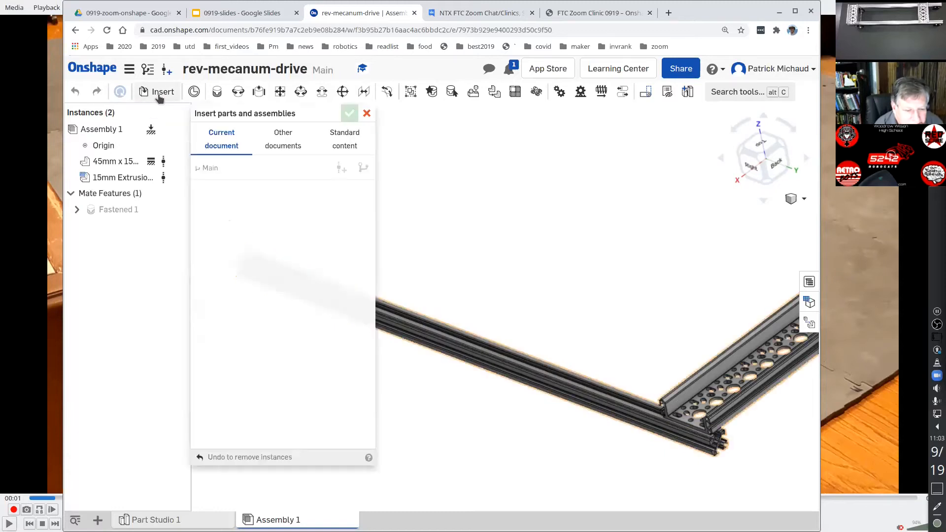
left_click(270, 148)
left_click(235, 261)
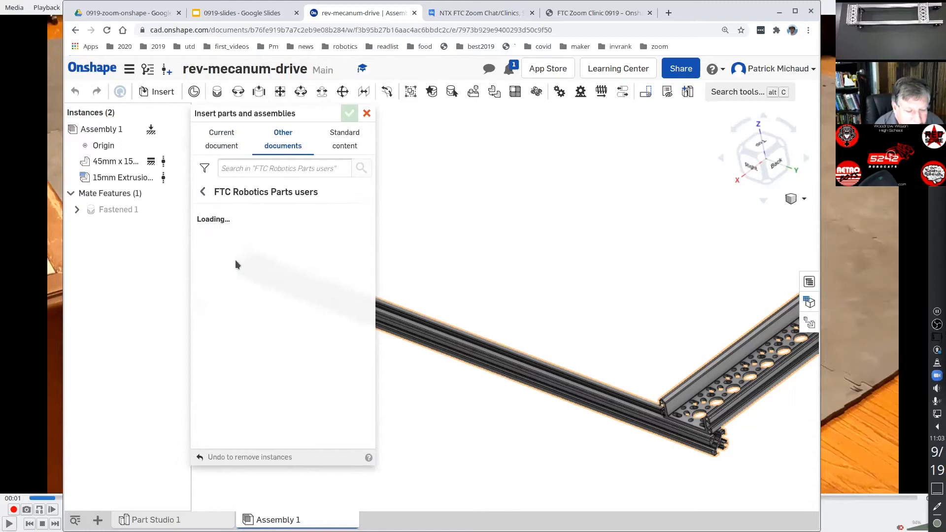
left_click(244, 313)
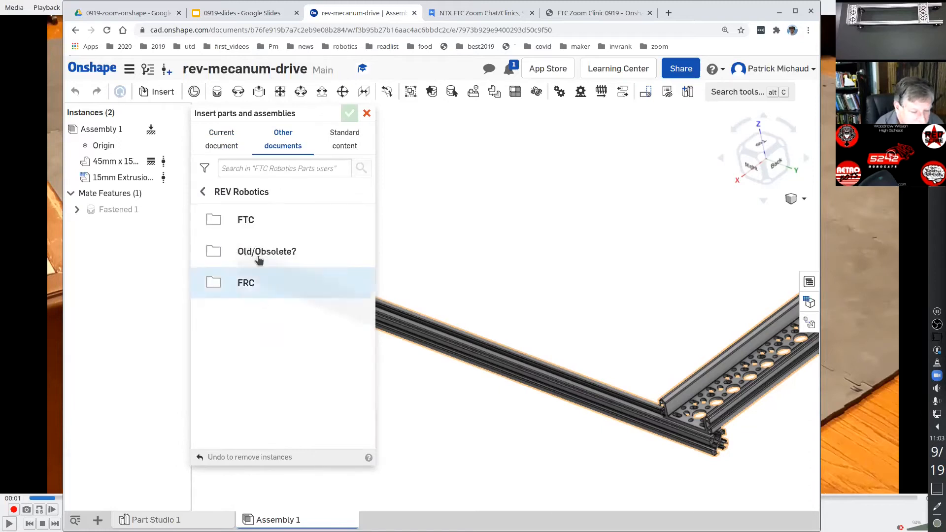
left_click(252, 224)
left_click(253, 226)
left_click(252, 224)
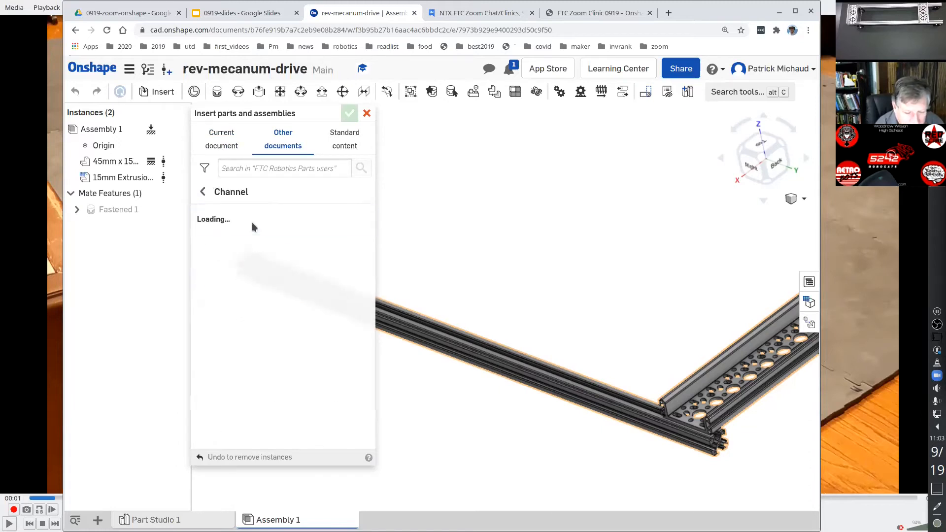
Step: Insert the 88 mm 45mm x 15mm C Channel and place it in free space beside the extrusion
scroll(288, 295, "down", 3)
scroll(290, 306, "down", 10)
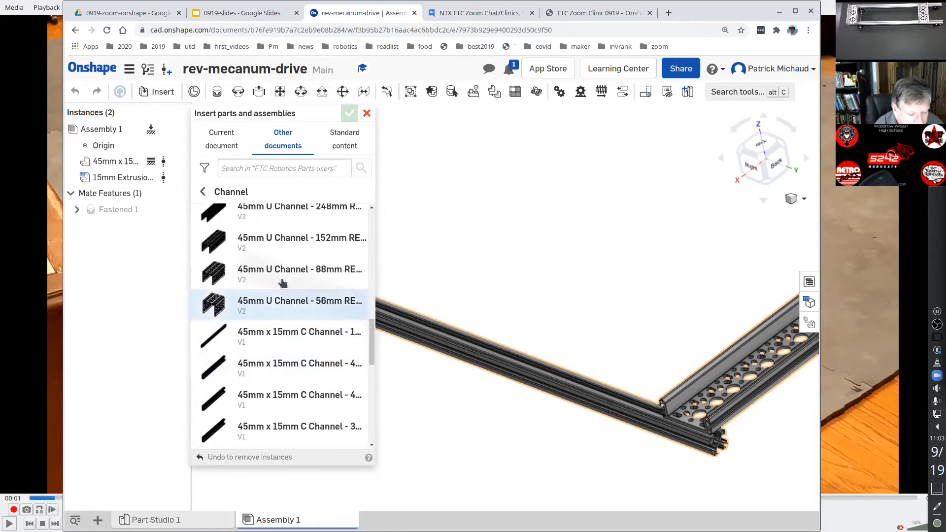
scroll(282, 306, "down", 3)
scroll(281, 306, "down", 1)
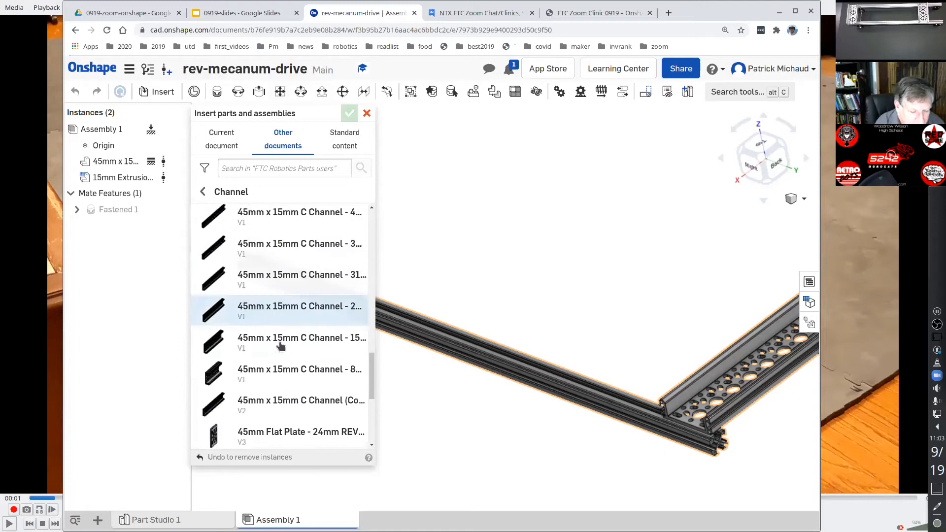
left_click(279, 368)
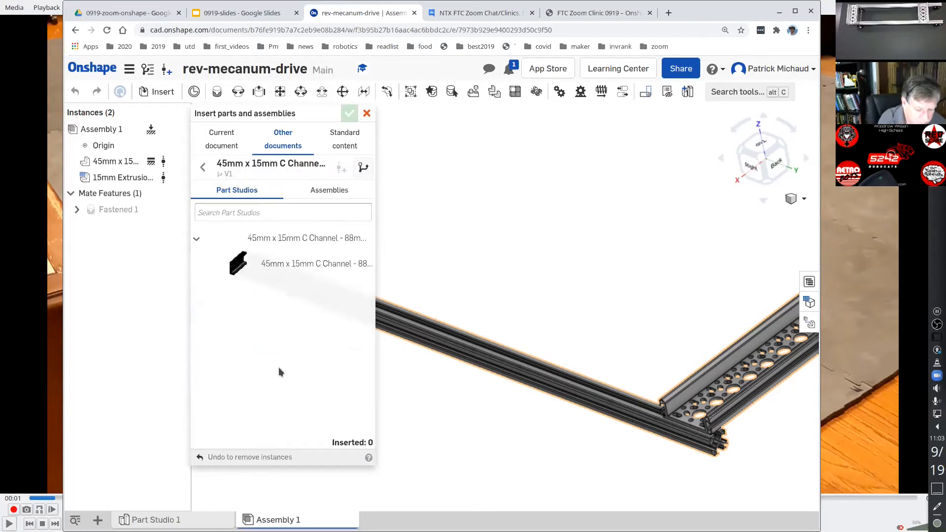
left_click(301, 268)
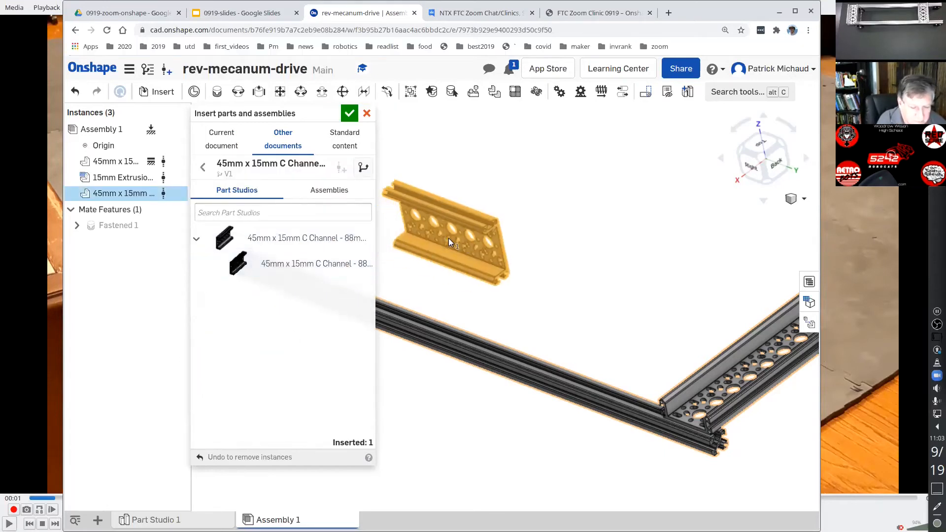
left_click(449, 244)
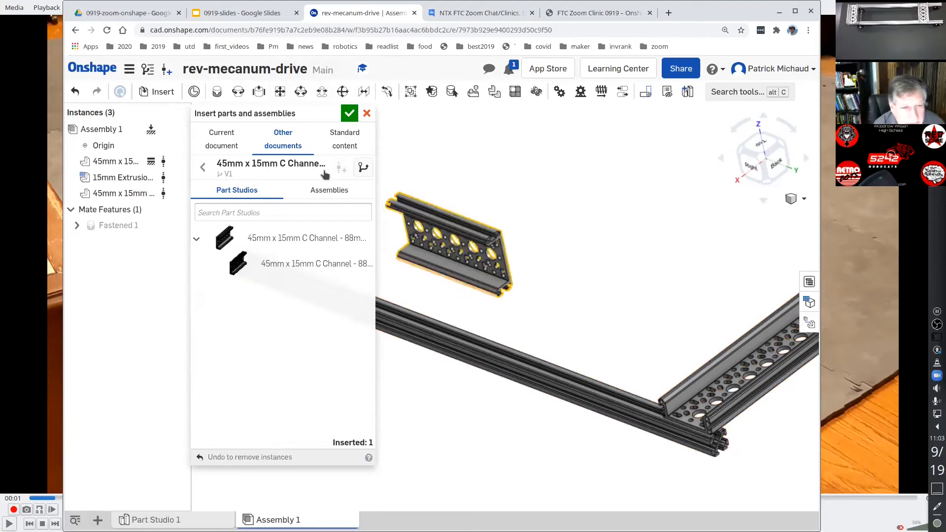
left_click(352, 116)
Step: Start a Fastened mate using a connector at the end of the 88 mm C channel's perforated face
middle_click_drag(320, 271, 292, 338)
right_click_drag(292, 338, 322, 360)
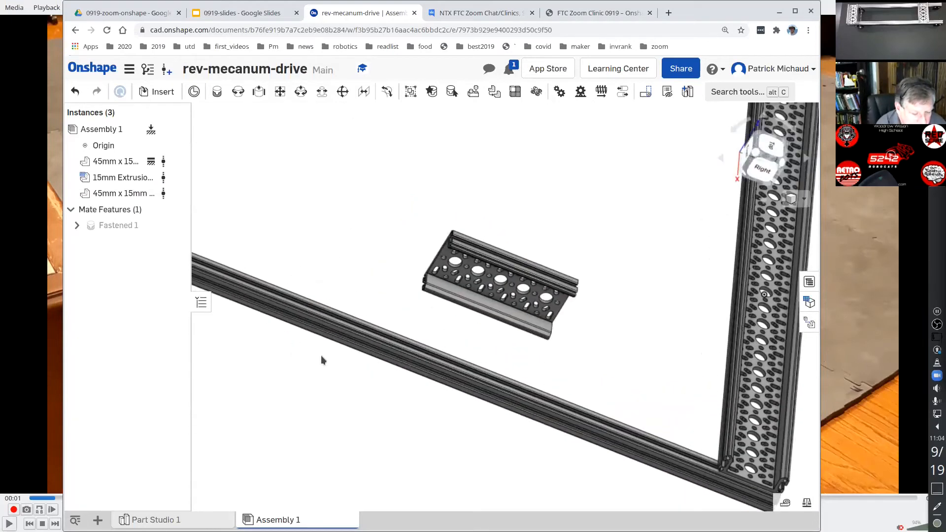
middle_click_drag(321, 357, 395, 374)
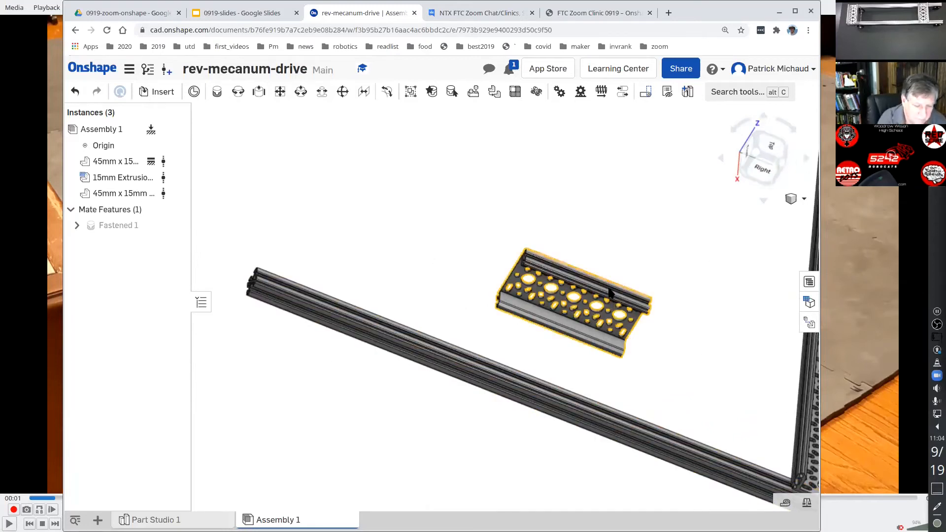
right_click_drag(403, 272, 455, 372)
left_click(217, 93)
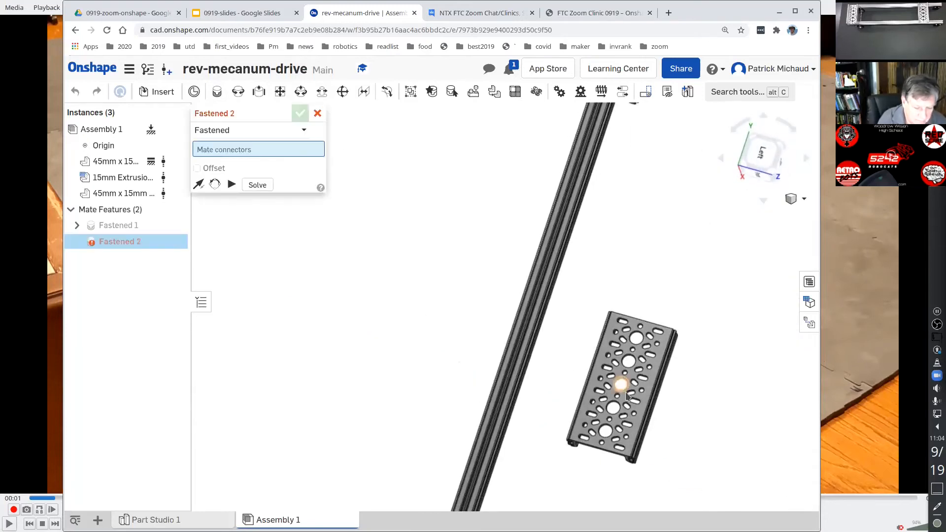
scroll(605, 450, "down", 3)
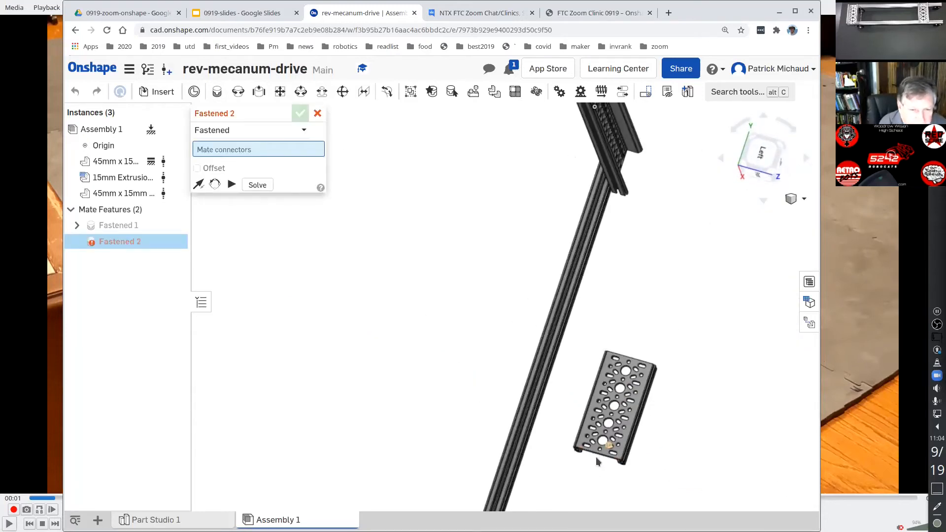
scroll(595, 459, "up", 5)
left_click(607, 439)
Step: Fasten the 88 mm C channel to the central slot floor at the extrusion's free end
middle_click_drag(534, 453, 688, 94)
right_click_drag(617, 256, 570, 211)
middle_click_drag(569, 210, 539, 299)
scroll(295, 393, "up", 6)
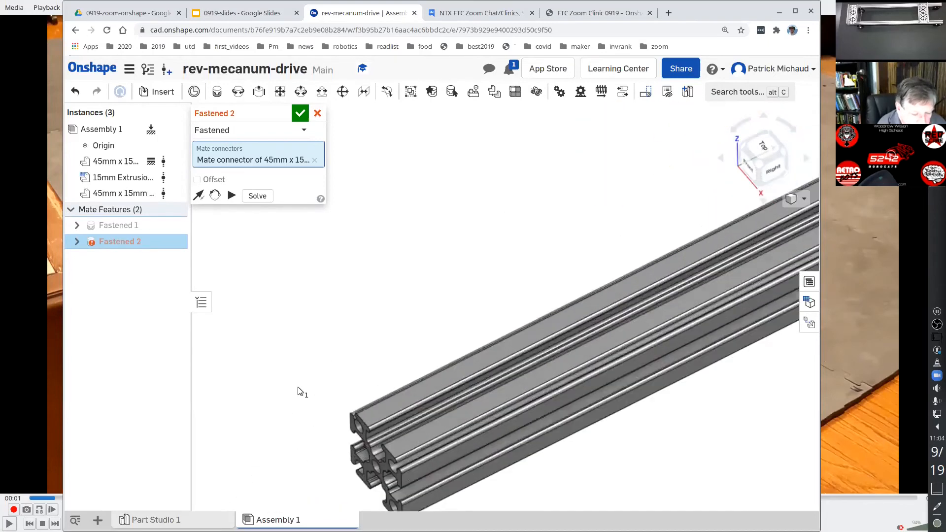
scroll(298, 388, "up", 3)
middle_click_drag(299, 388, 356, 273)
right_click_drag(356, 272, 365, 326)
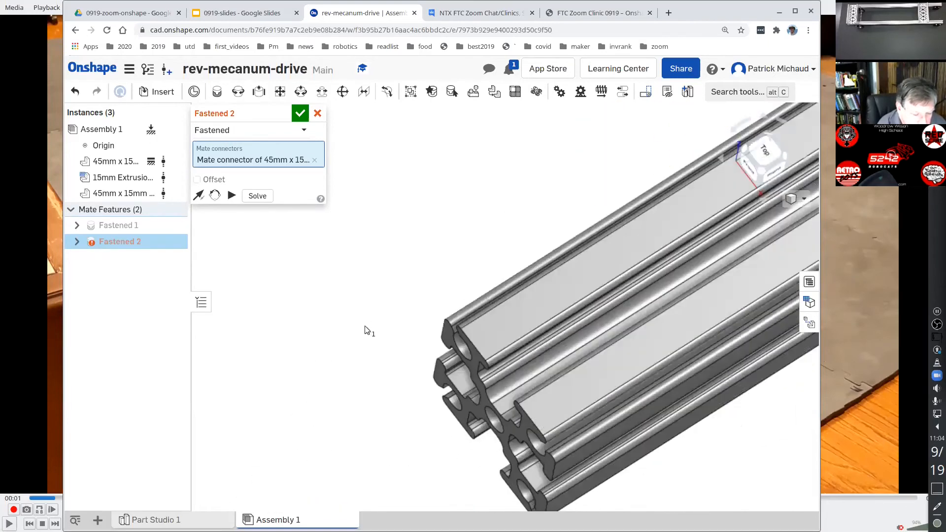
scroll(446, 423, "up", 2)
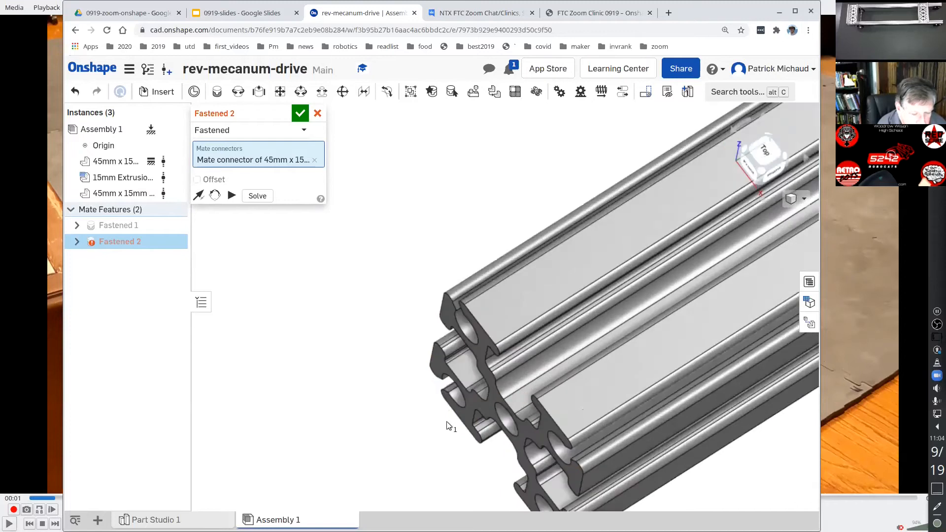
scroll(448, 425, "up", 2)
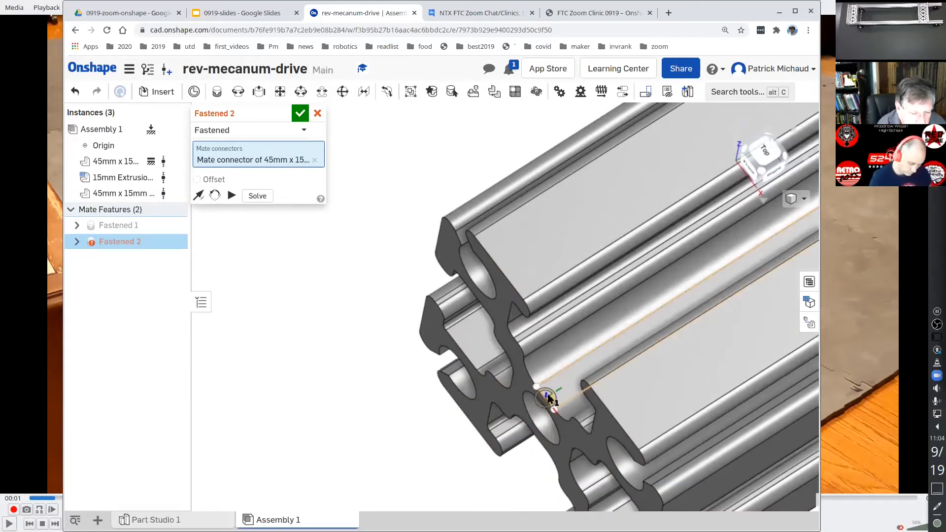
left_click(548, 397)
right_click_drag(539, 404, 540, 330)
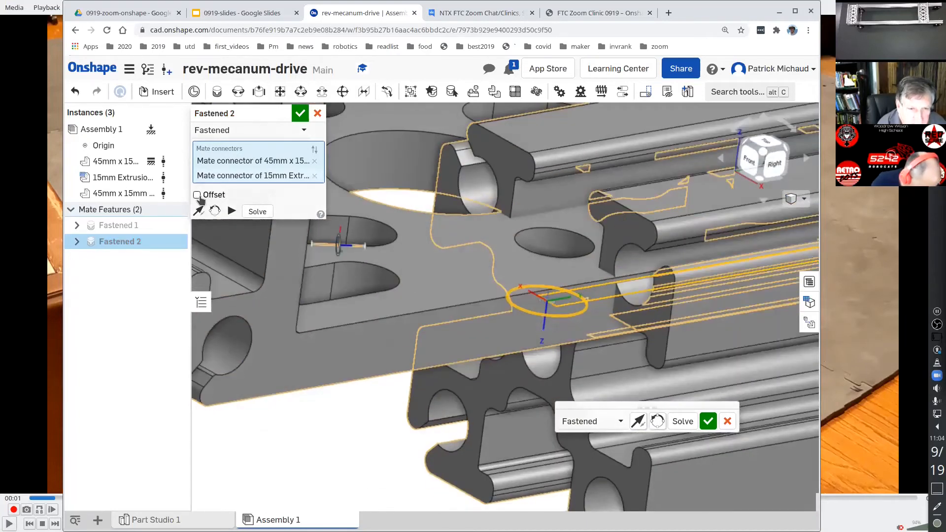
Step: Enable the offset on the short channel's Fastened mate and set its Z distance to -5.5 mm
left_click(197, 196)
left_click(287, 245)
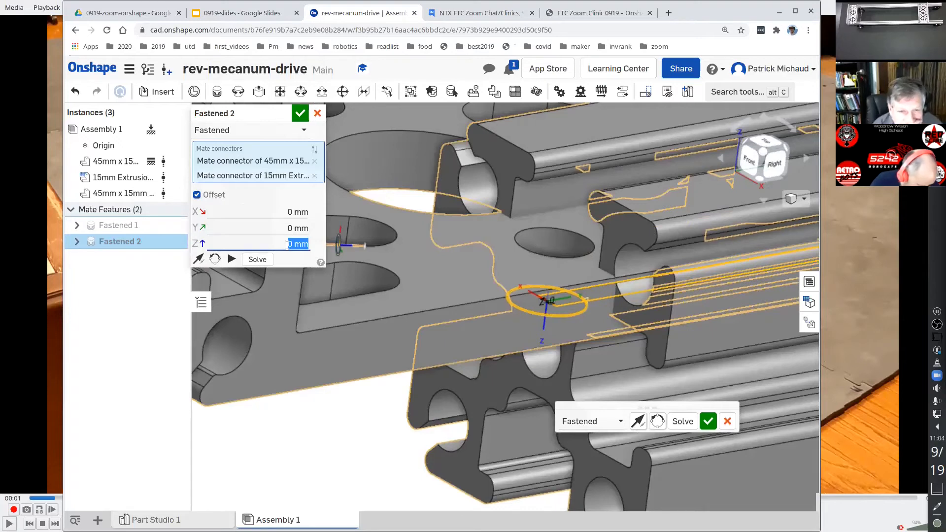
type("-5.")
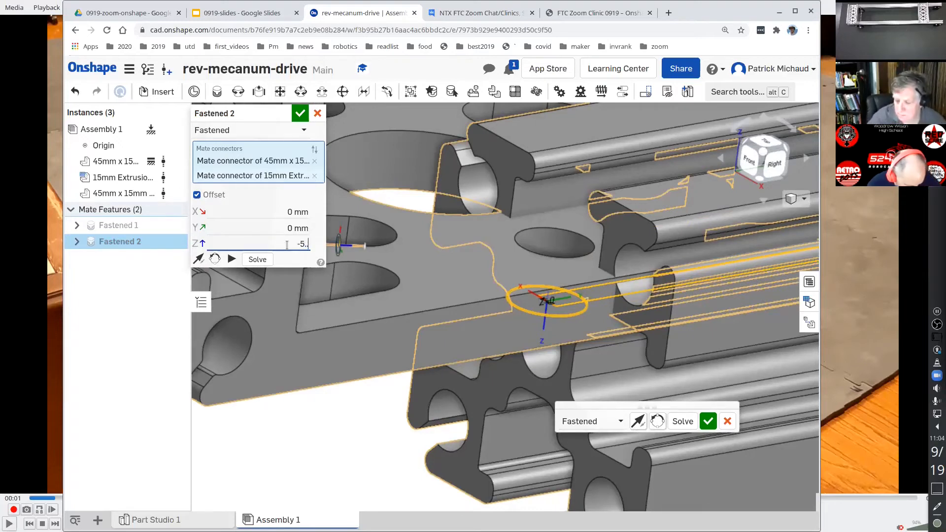
type("5")
key("Return")
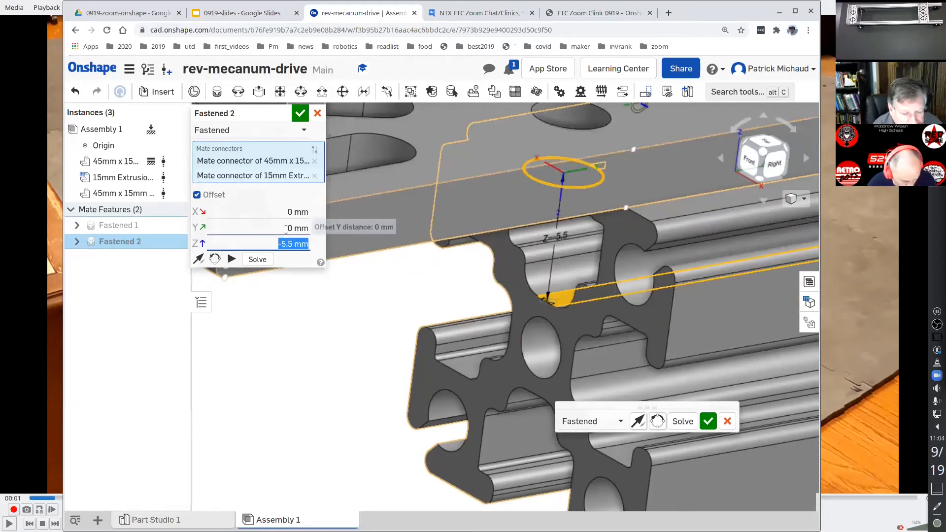
Step: Set the short channel mate's Y offset to 45/2 mm, accept the mate and view the whole frame
left_click(287, 229)
type("5")
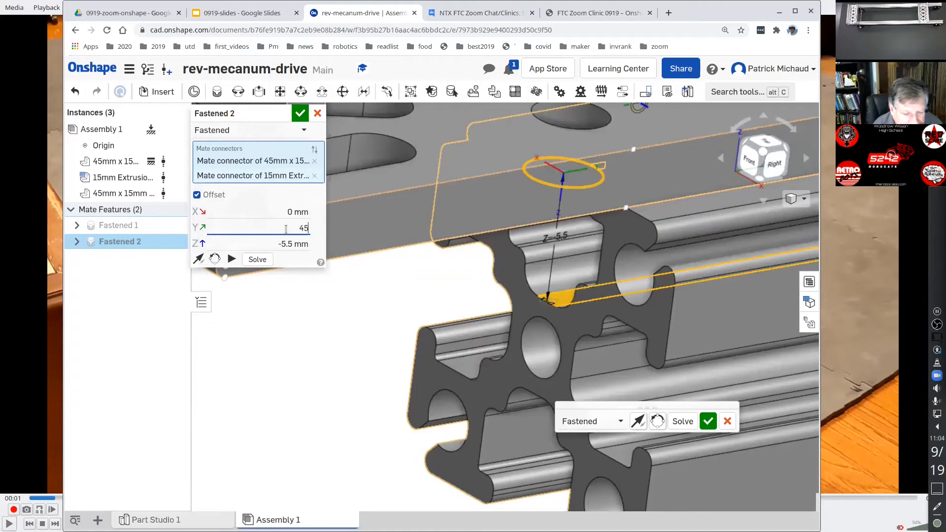
type("/2")
key("Tab")
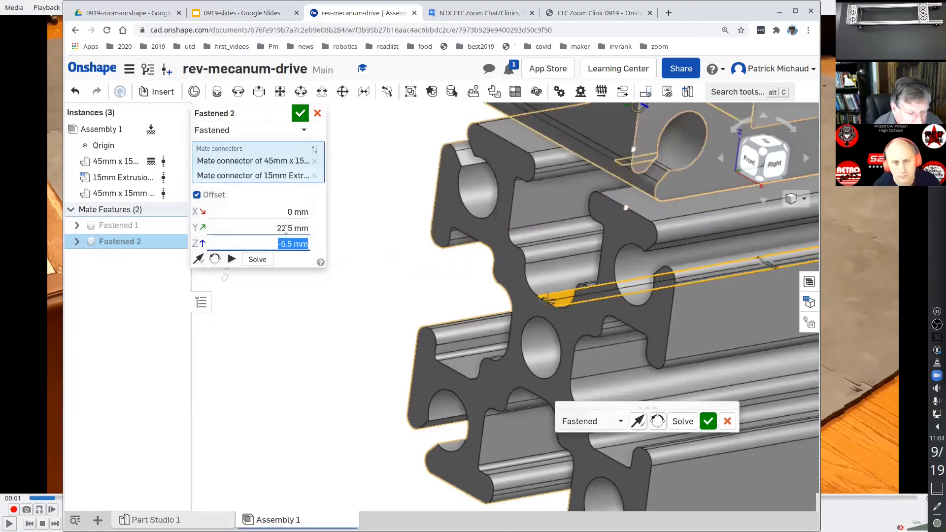
key("Return")
scroll(315, 192, "down", 3)
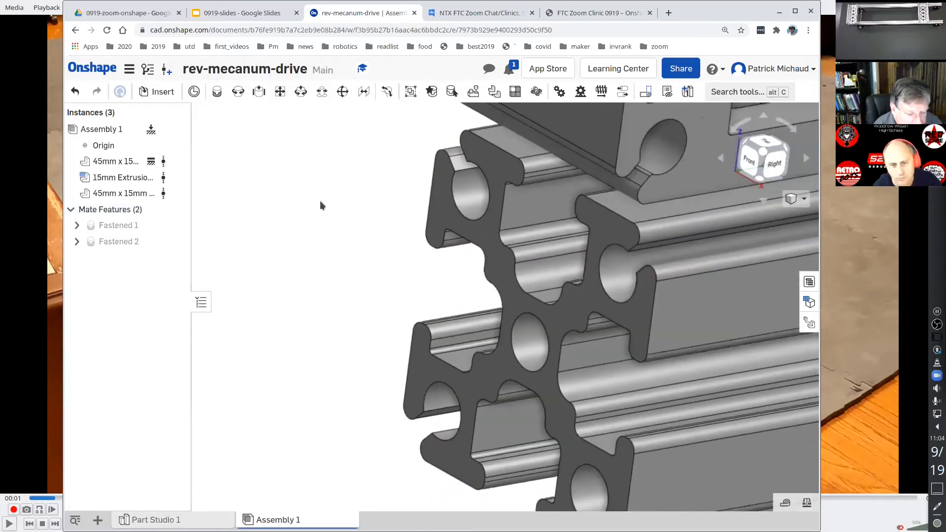
left_click(761, 153)
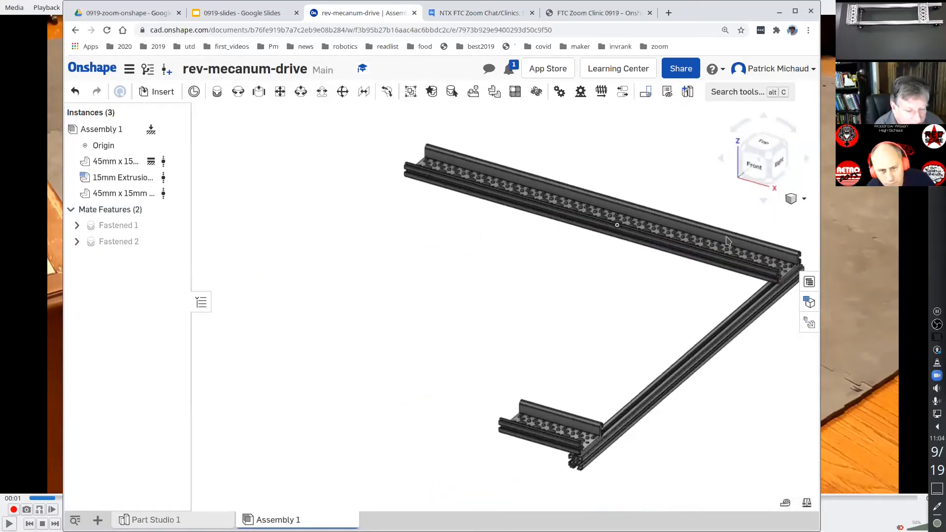
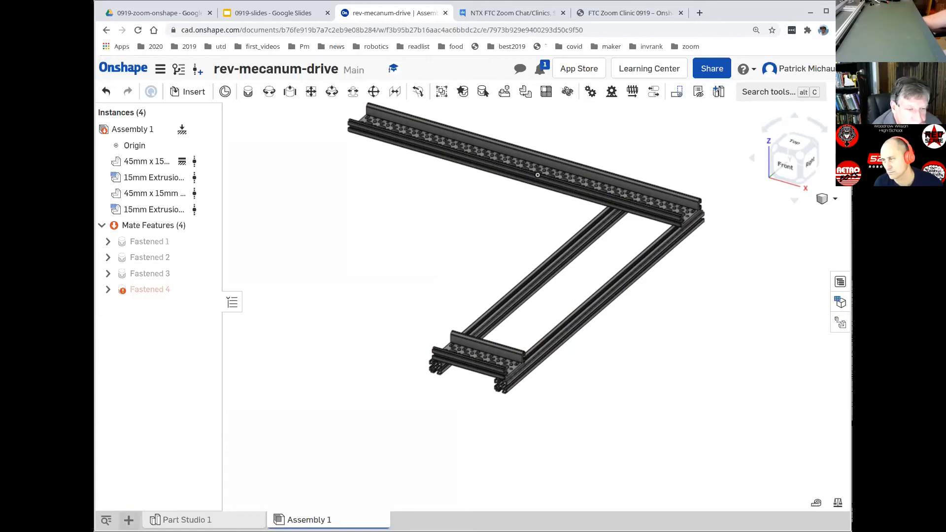
Step: Create a new assembly in the document and rename it "axle assembly"
left_click(128, 520)
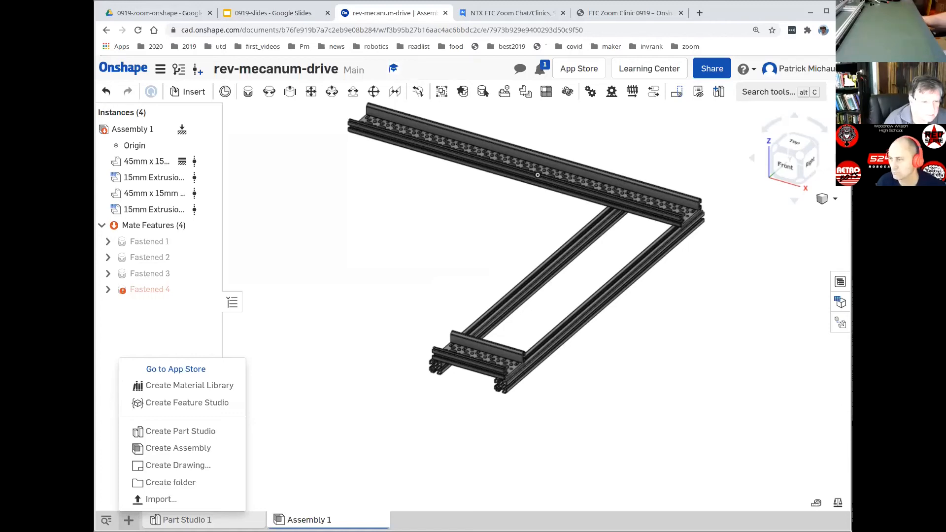
left_click(167, 448)
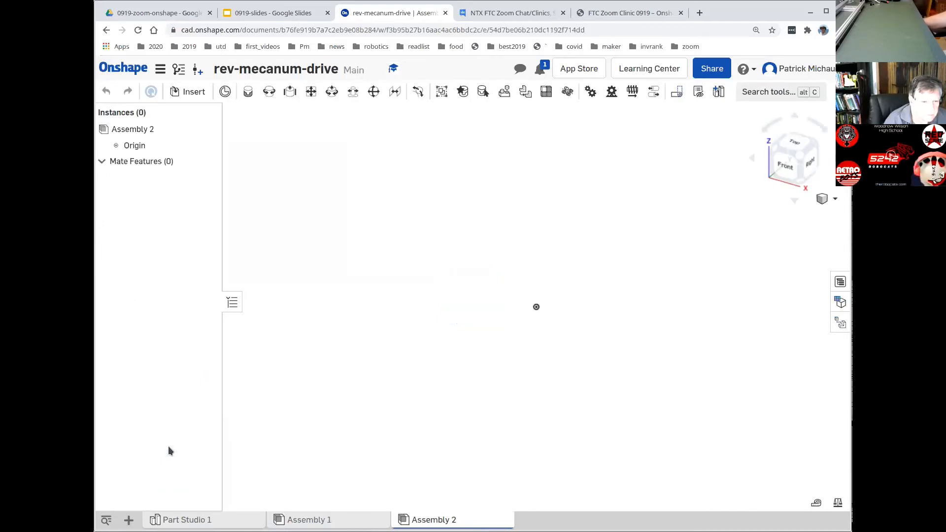
right_click(434, 520)
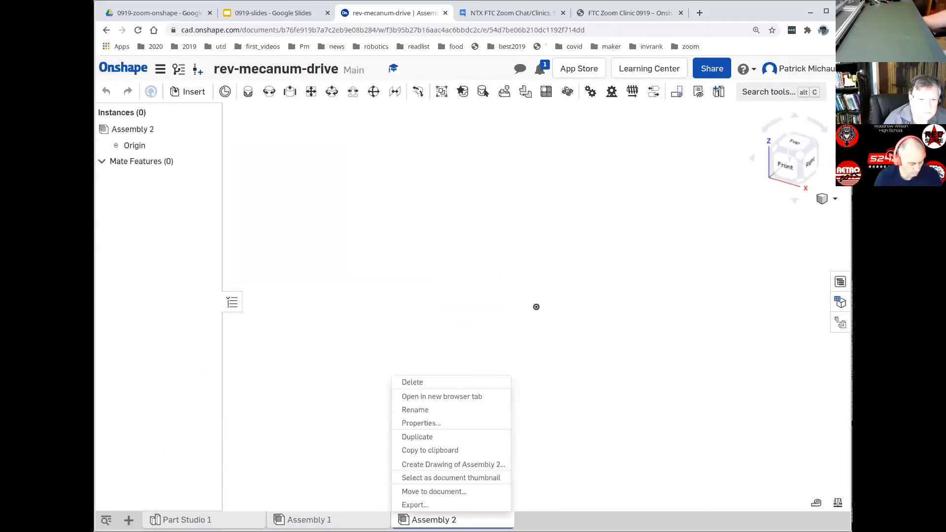
left_click(434, 412)
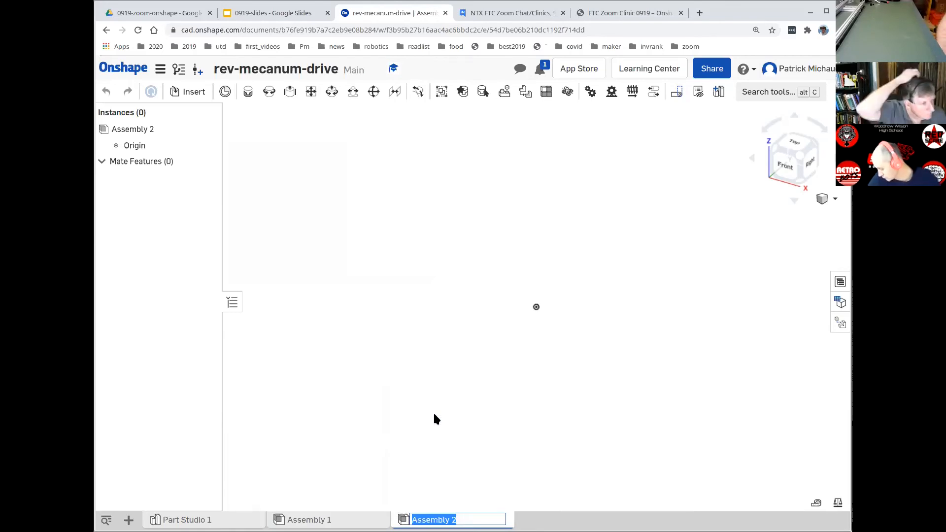
type("axle assembly")
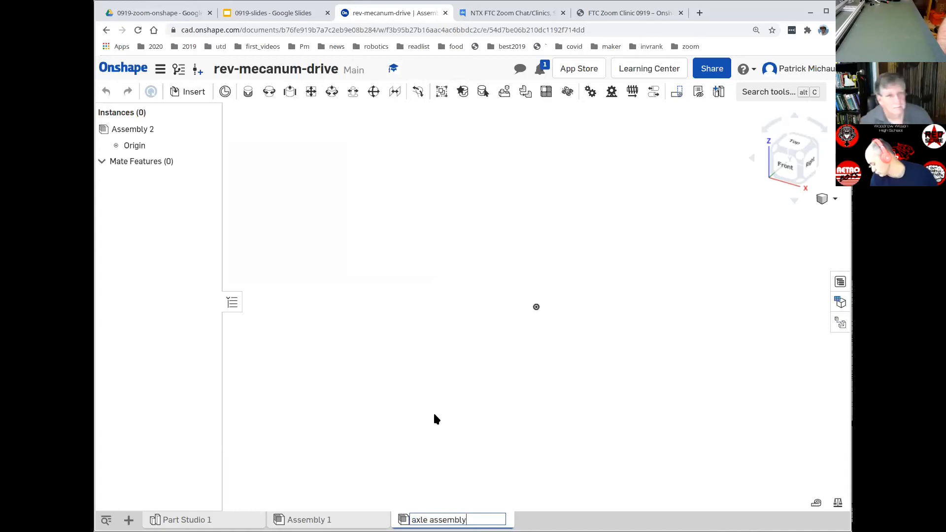
key("Return")
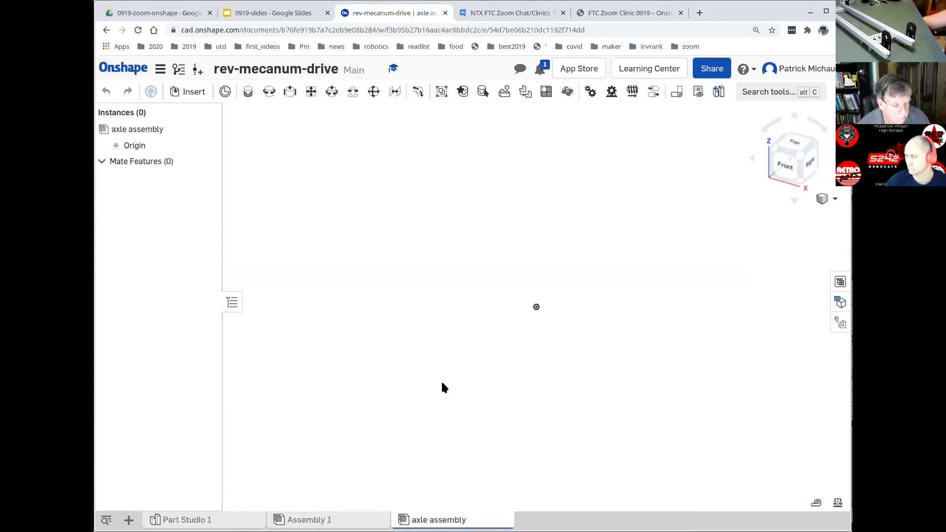
Step: Browse the FTC Robotics Parts users library for parts to insert, down to REV Robotics' FTC Structure folder 15mm Plastic Brackets
left_click(188, 94)
left_click(296, 144)
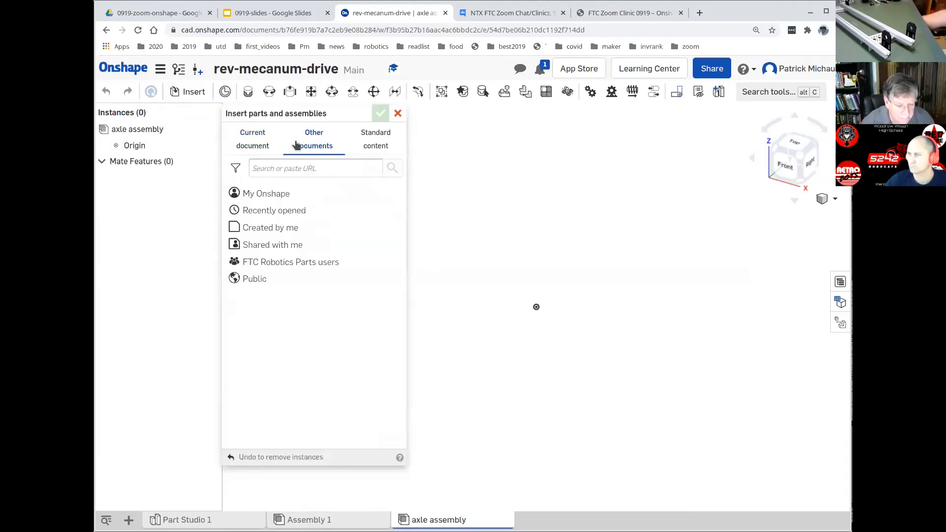
left_click(271, 261)
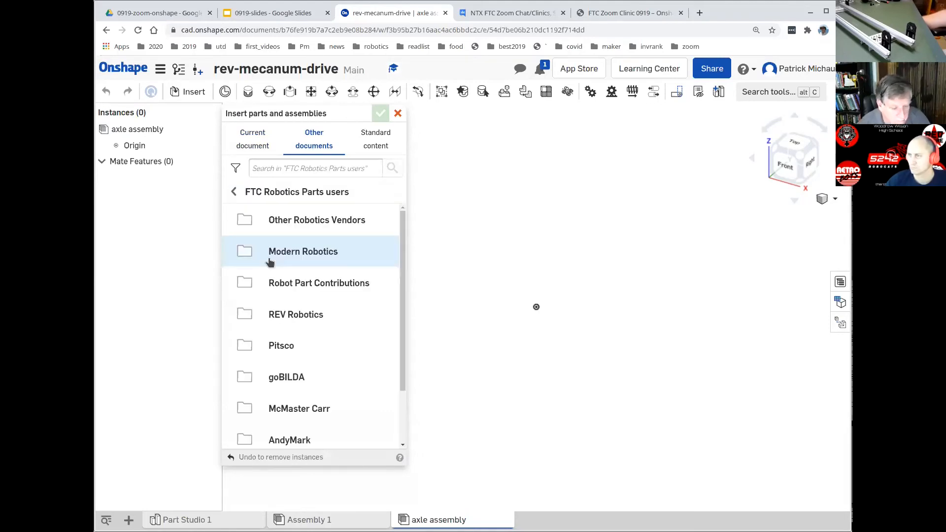
left_click(283, 309)
left_click(280, 222)
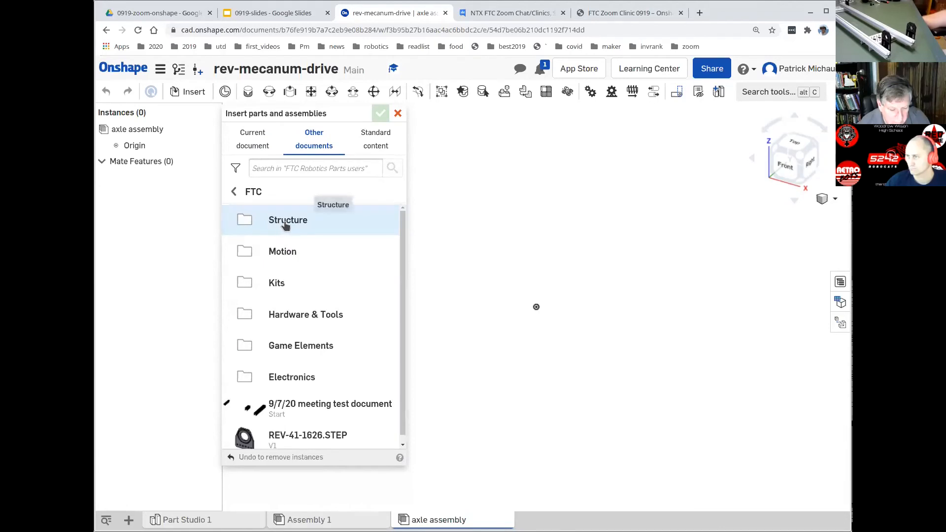
left_click(292, 223)
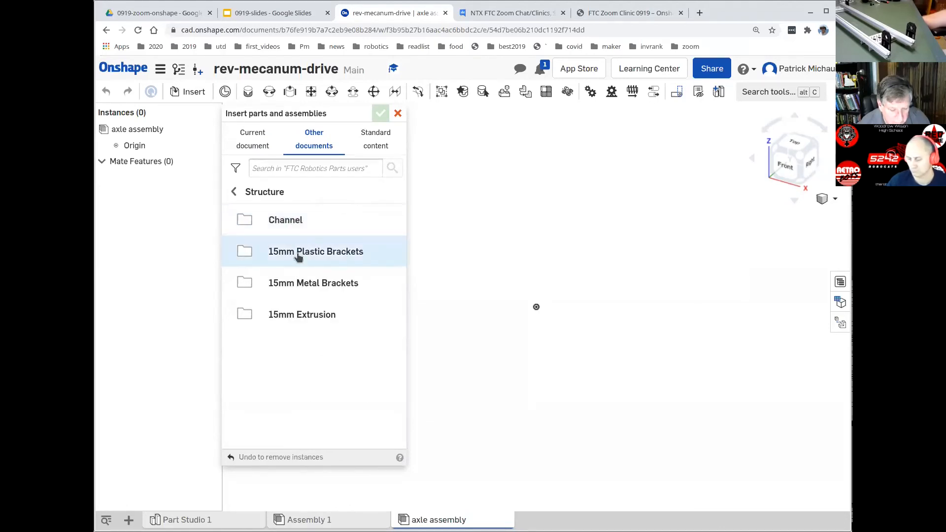
left_click(295, 253)
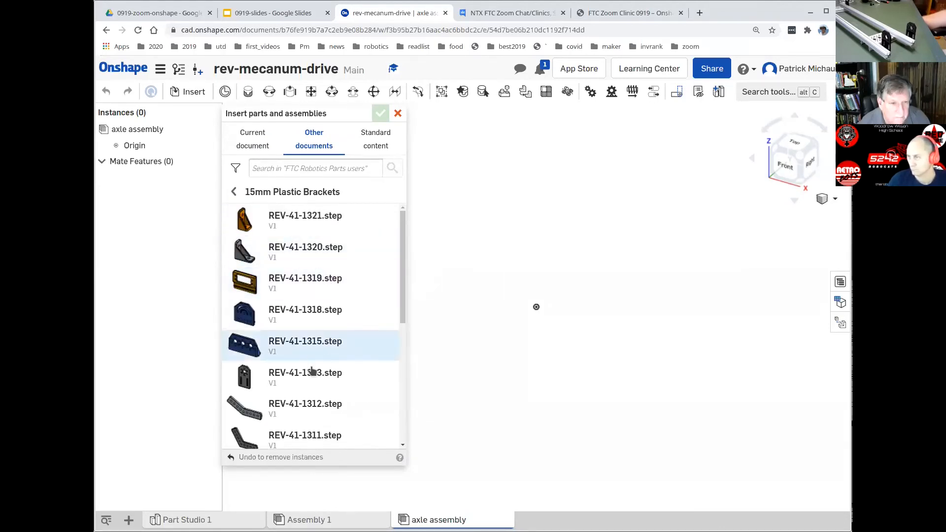
Step: Insert the REV-41-1313 v1 assembly from REV-41-1313.step into the axle assembly
left_click(306, 374)
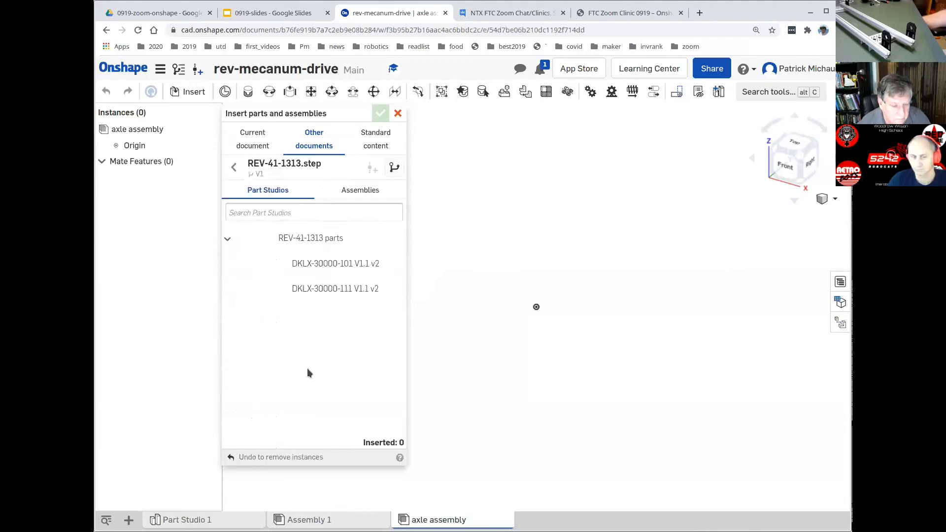
left_click(353, 195)
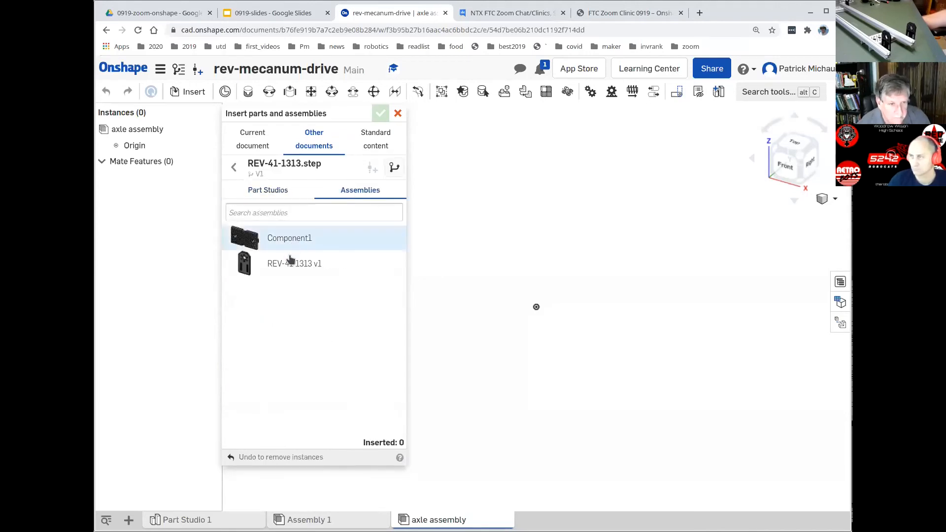
left_click(290, 266)
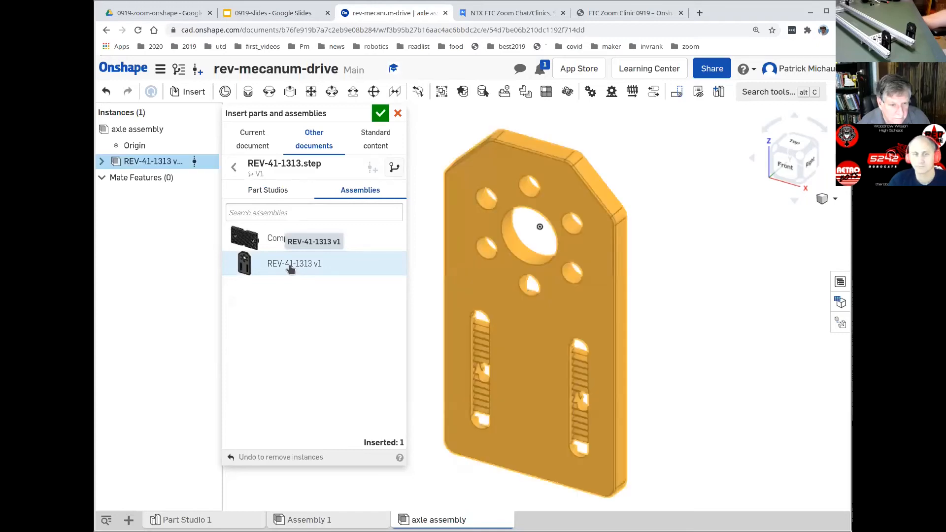
left_click(382, 115)
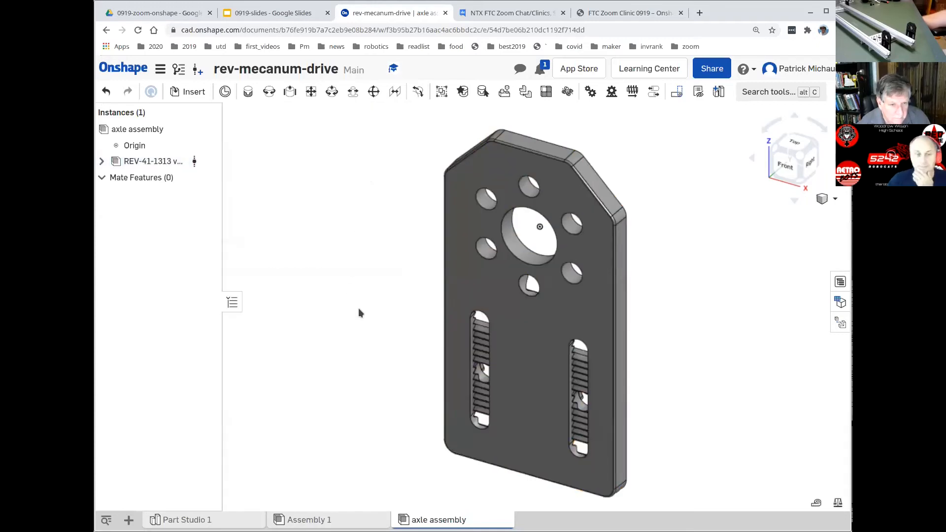
Step: Pull the loose toothed plate out of the bracket's recess and inspect both parts from several sides
mouse_move(374, 316)
middle_mouse_down()
mouse_move(365, 298)
mouse_move(381, 305)
middle_mouse_up()
right_click_drag(381, 308, 308, 313)
left_click_drag(570, 378, 732, 258)
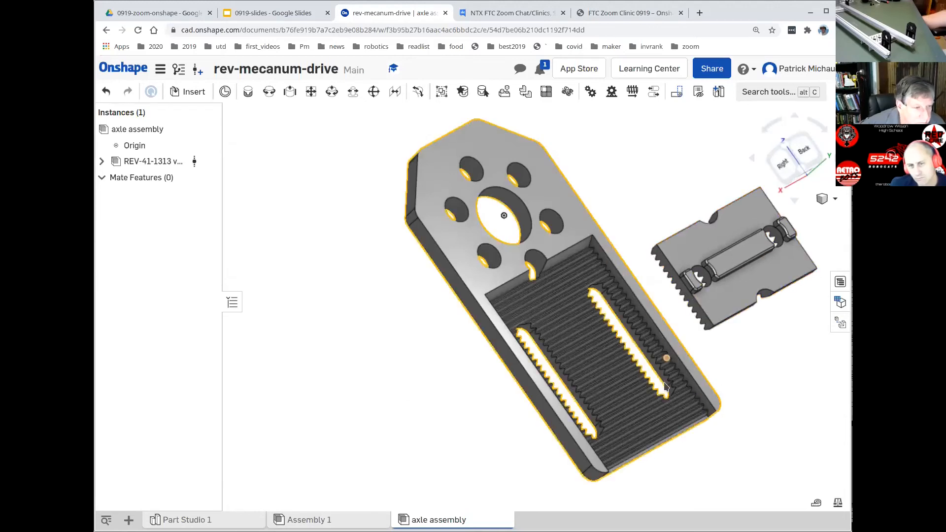
middle_click_drag(412, 403, 352, 414)
right_click_drag(352, 418, 473, 348)
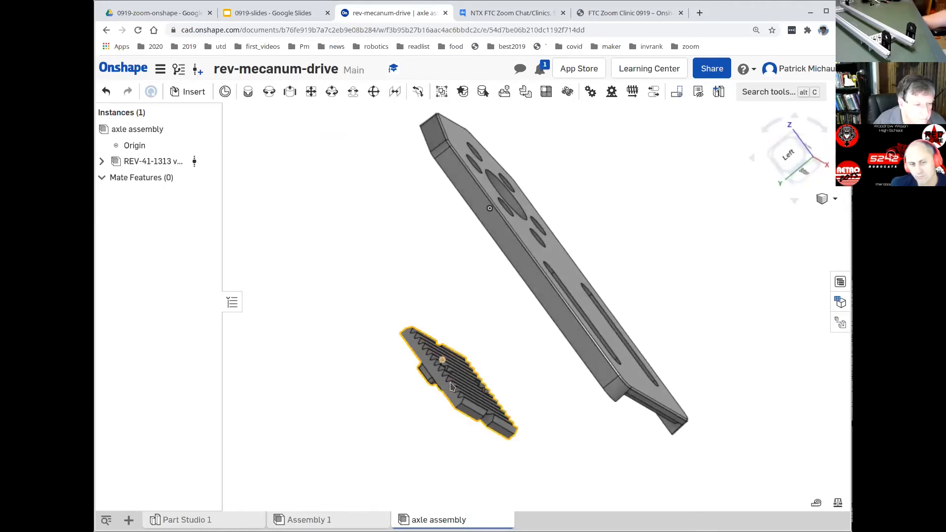
right_click_drag(529, 363, 515, 276)
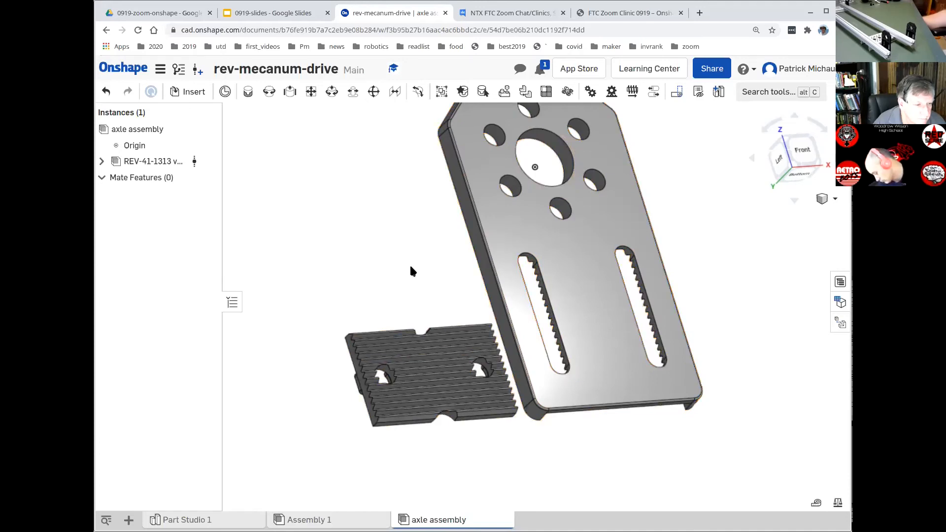
Step: Measure the centre distance from the bracket's large hole to a slot's end, and examine the toothed faces of both parts
left_click(549, 185)
left_click(563, 376)
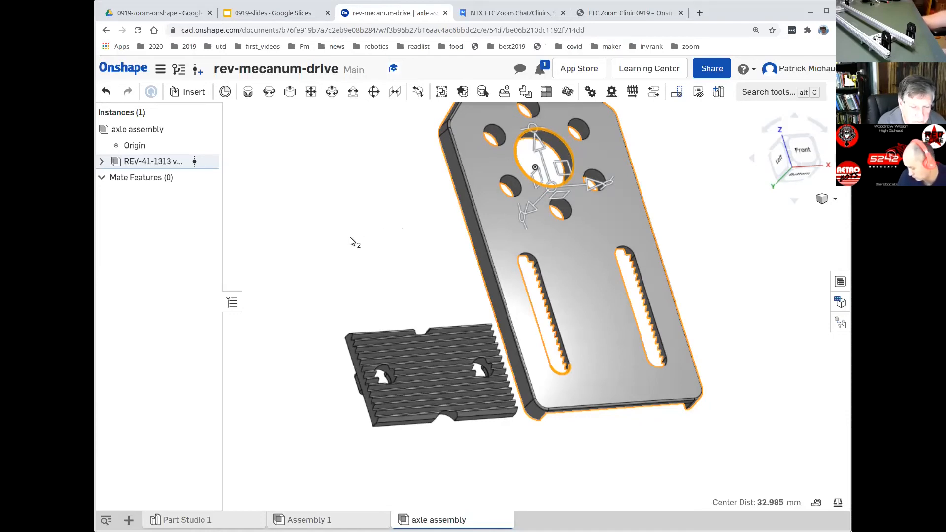
middle_click_drag(315, 244, 304, 257)
right_click_drag(304, 261, 334, 237)
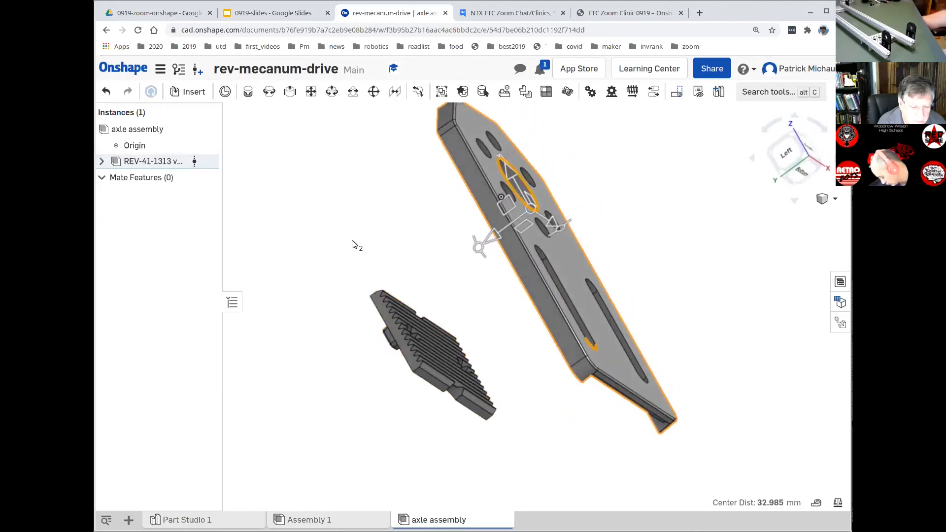
right_click_drag(395, 338, 562, 323)
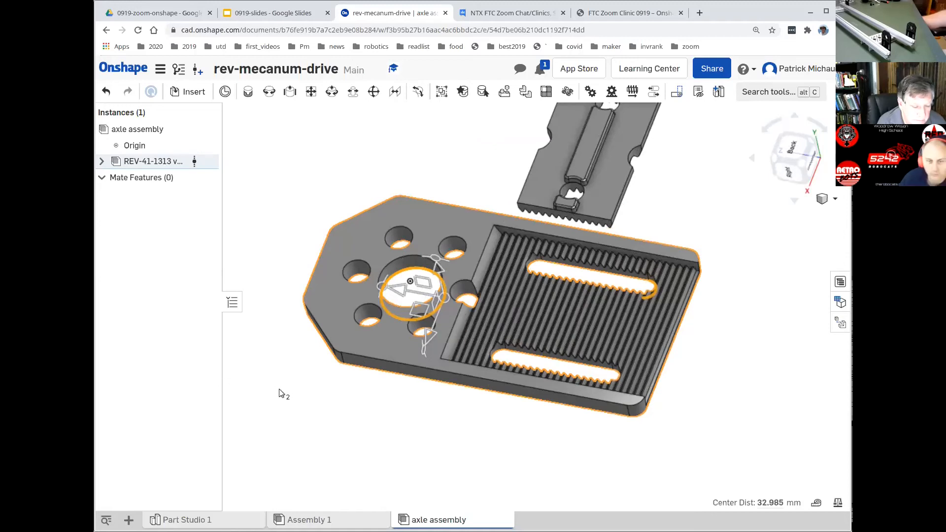
middle_click_drag(283, 383, 280, 387)
right_click_drag(280, 387, 257, 390)
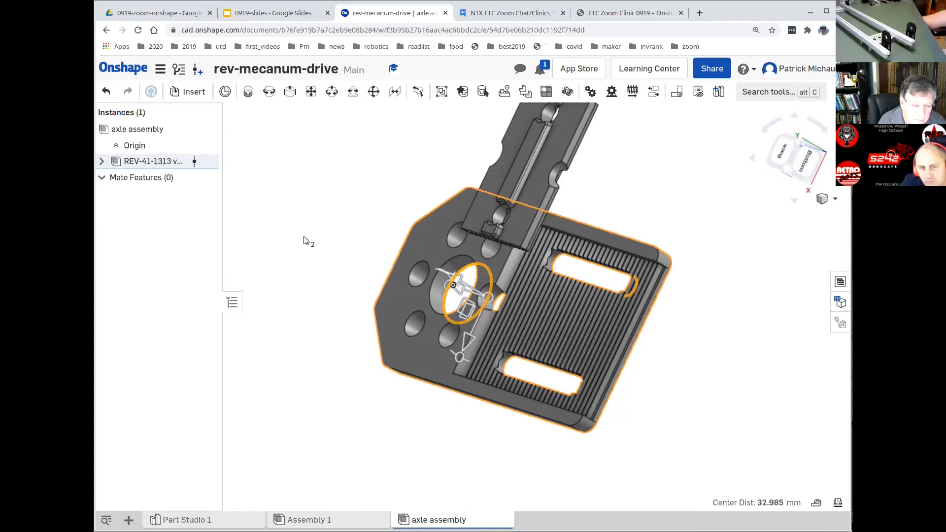
right_click_drag(362, 197, 356, 244)
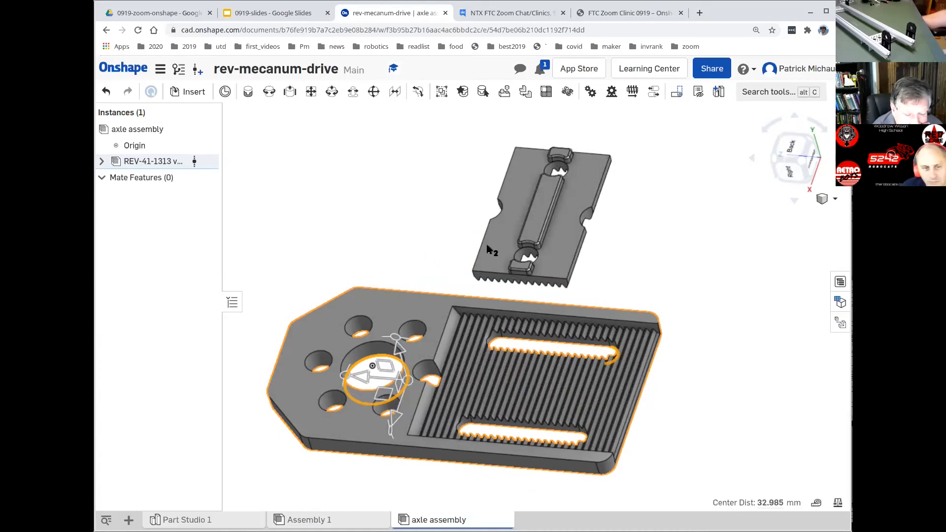
scroll(541, 258, "down", 2)
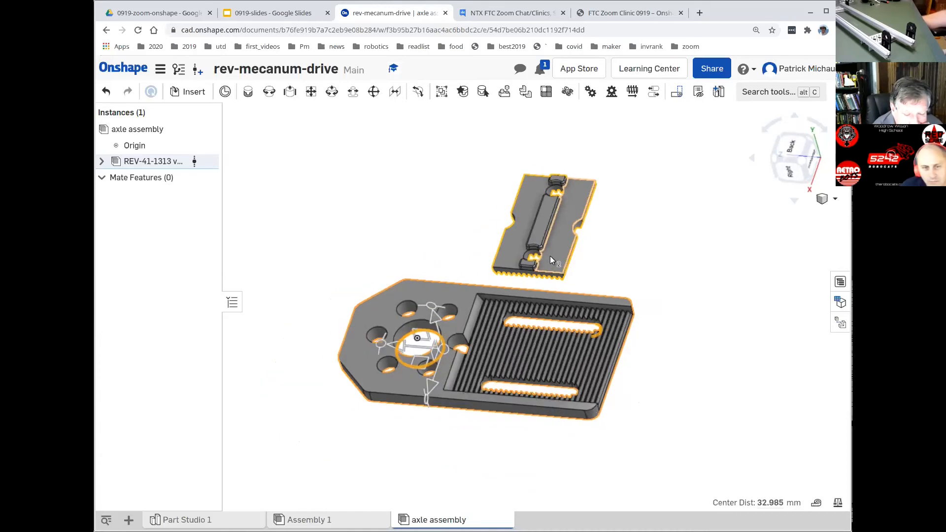
scroll(548, 258, "up", 3)
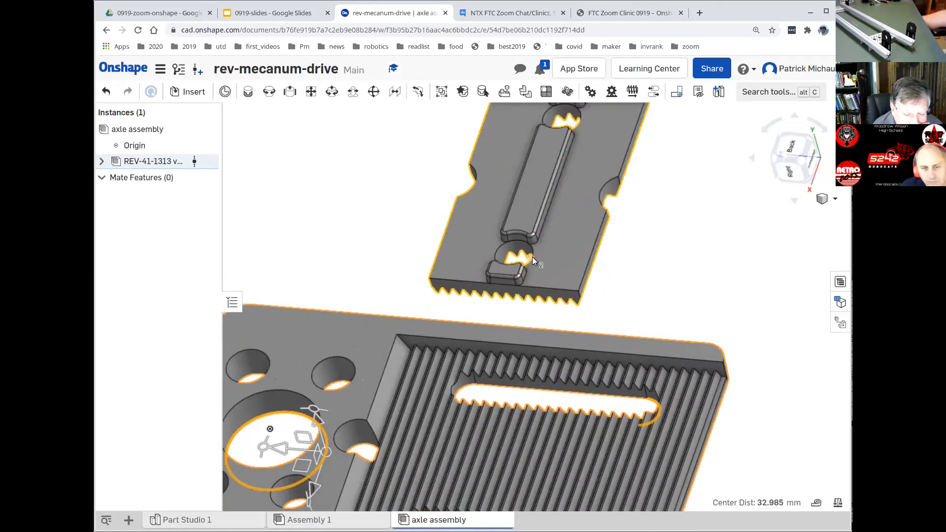
right_click_drag(537, 253, 456, 322)
right_click_drag(417, 285, 324, 386)
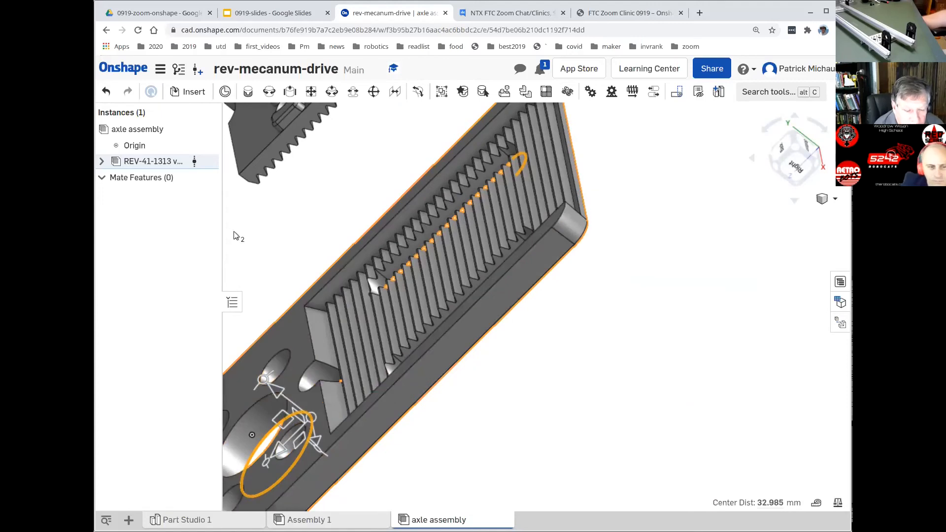
middle_click_drag(233, 231, 321, 360)
right_click_drag(312, 360, 298, 342)
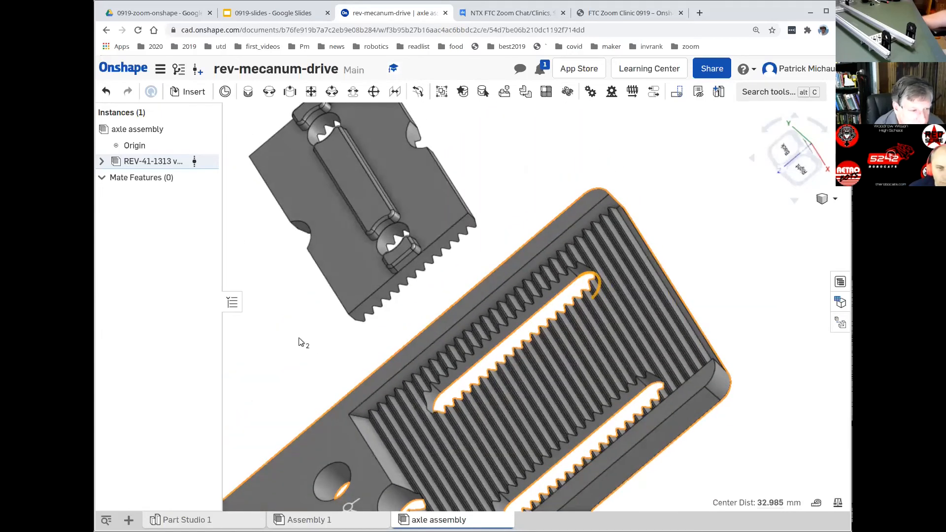
Step: Fasten the toothed plate's screw hole to the end of the bracket's slot farthest from the large hole
left_click(248, 91)
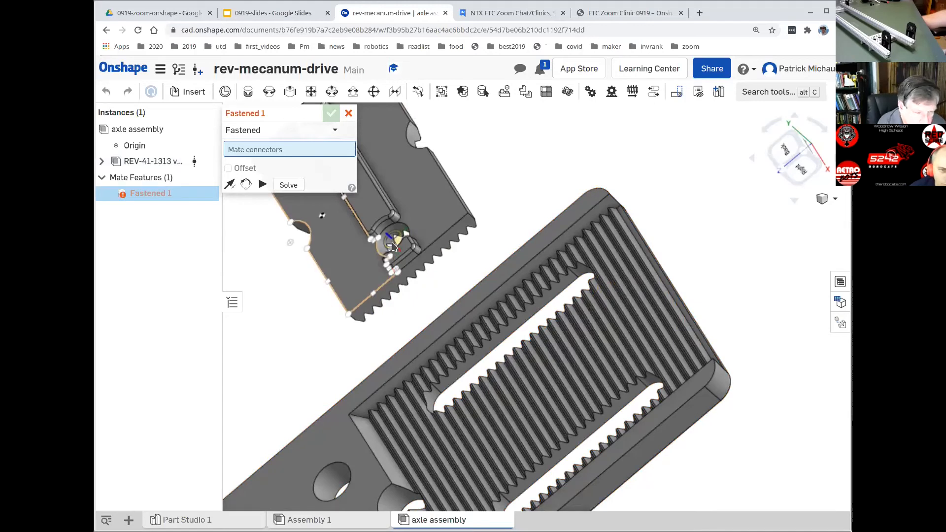
left_click(392, 243)
right_click_drag(407, 287, 448, 140)
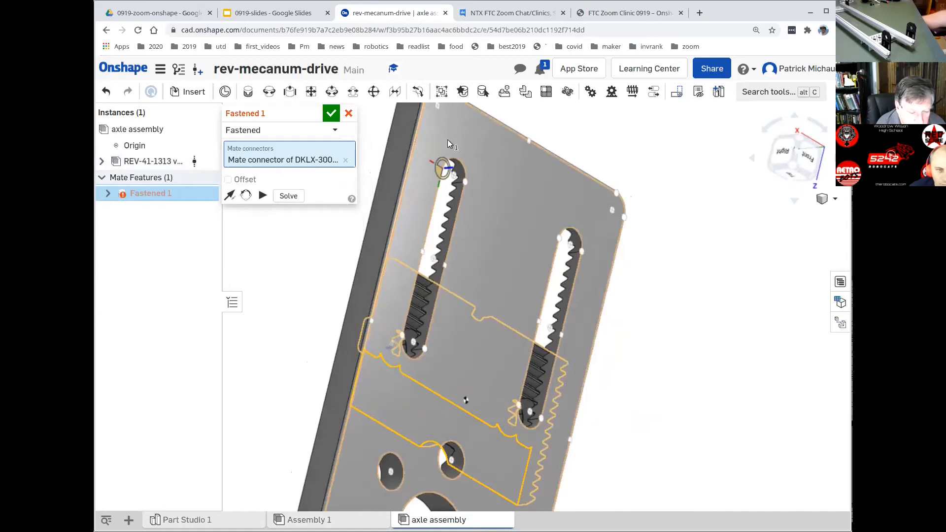
left_click(457, 175)
right_click_drag(336, 312, 359, 376)
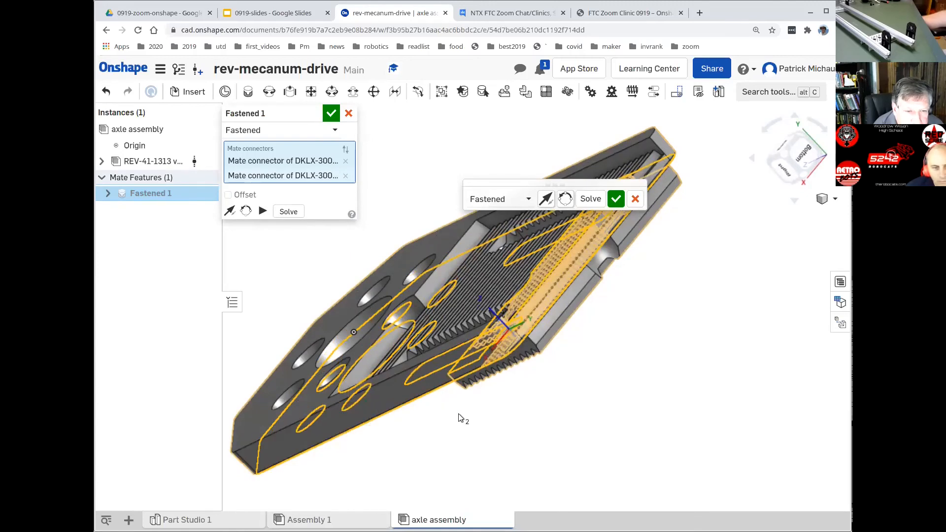
middle_click_drag(468, 422, 429, 403)
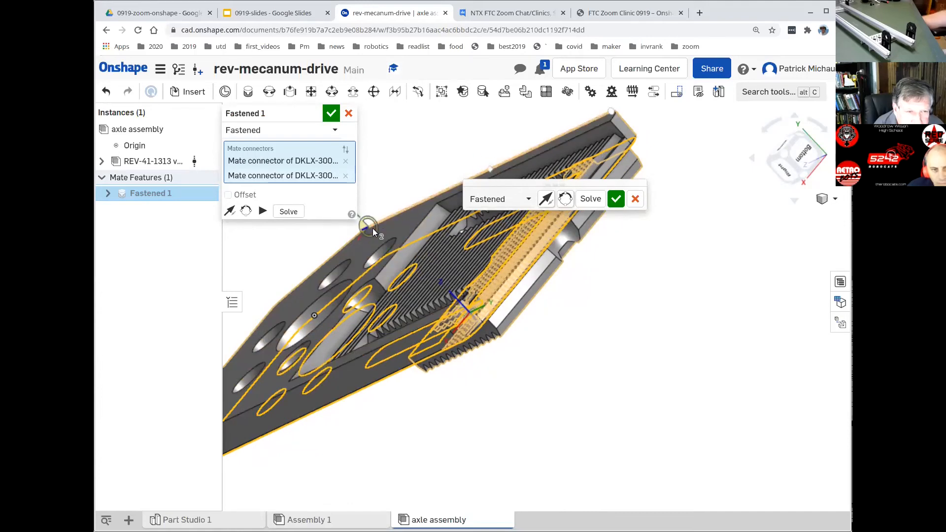
Step: Enable the offset on the toothed plate's Fastened mate, set its Z distance to 3 mm and accept the mate
left_click(229, 195)
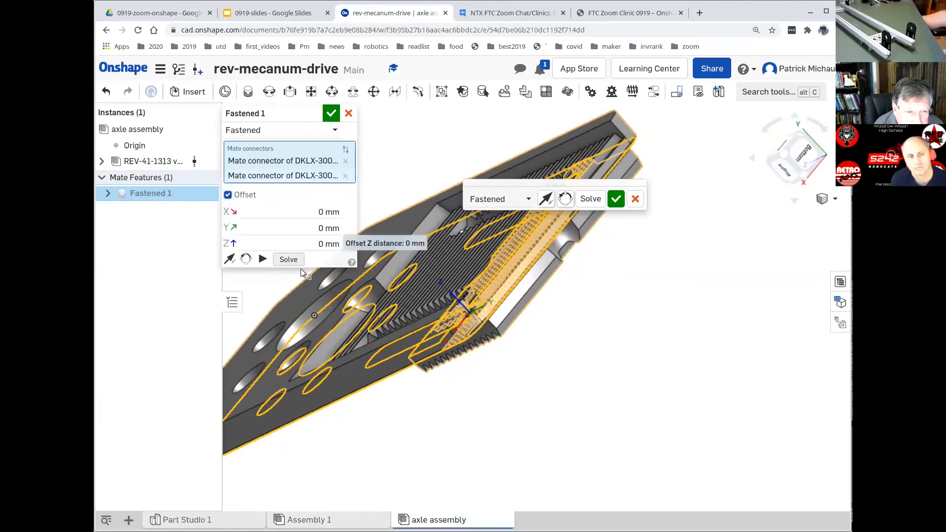
left_click(331, 243)
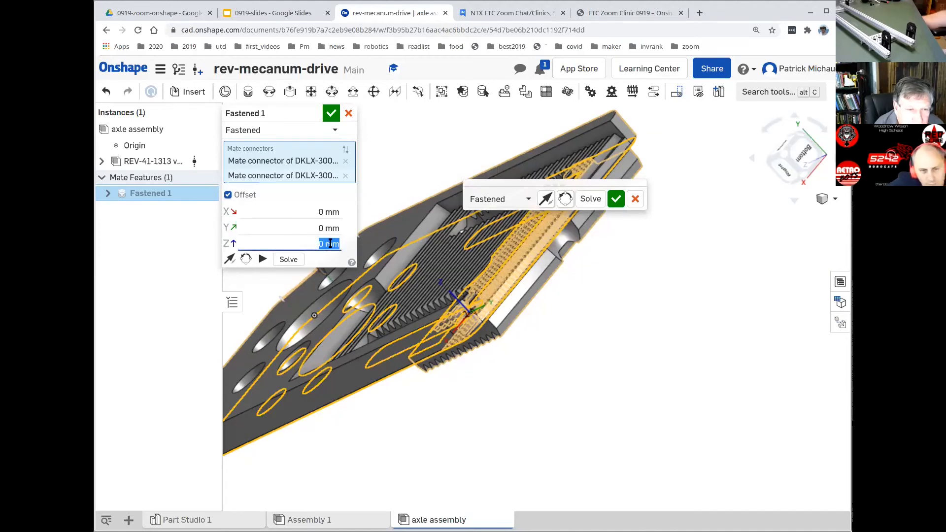
type("3")
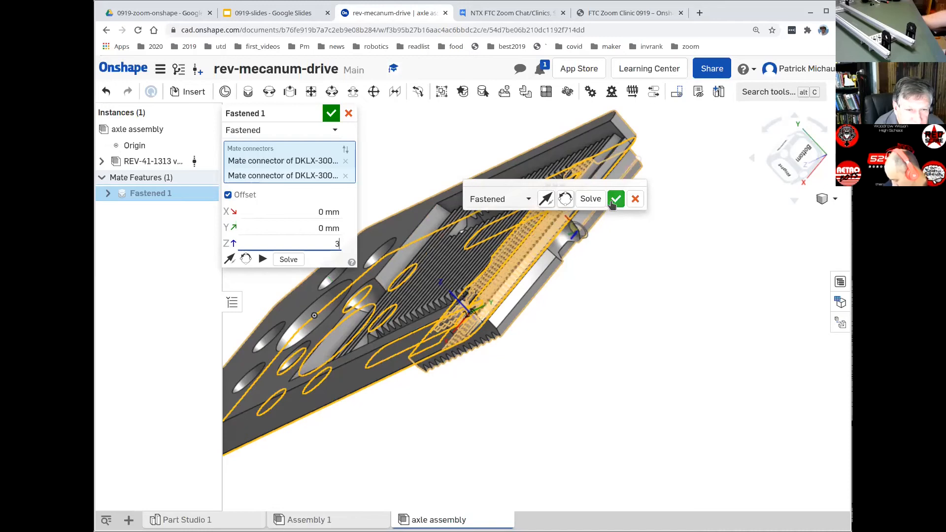
key("Return")
right_click_drag(521, 355, 606, 273)
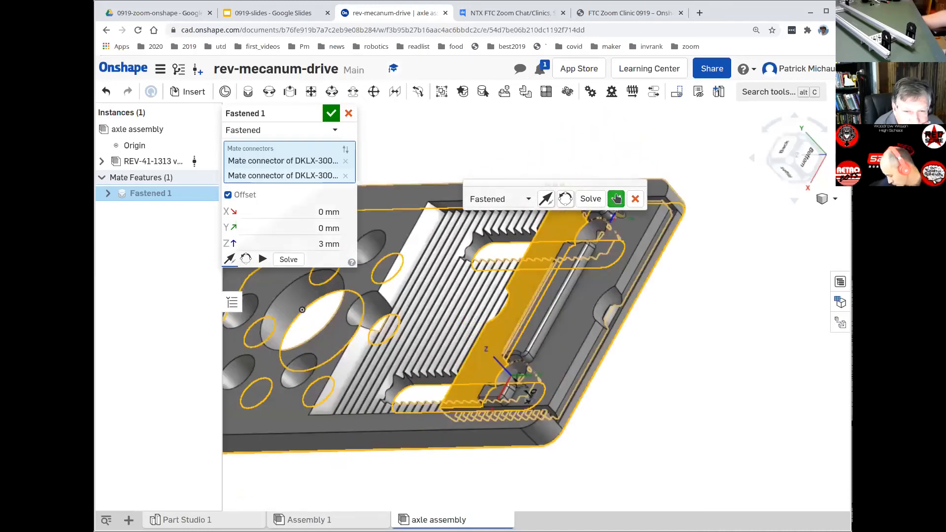
left_click(616, 199)
Step: Fix the bracket in place in the axle assembly and view it upright from a corner orientation
middle_click_drag(677, 404, 734, 417)
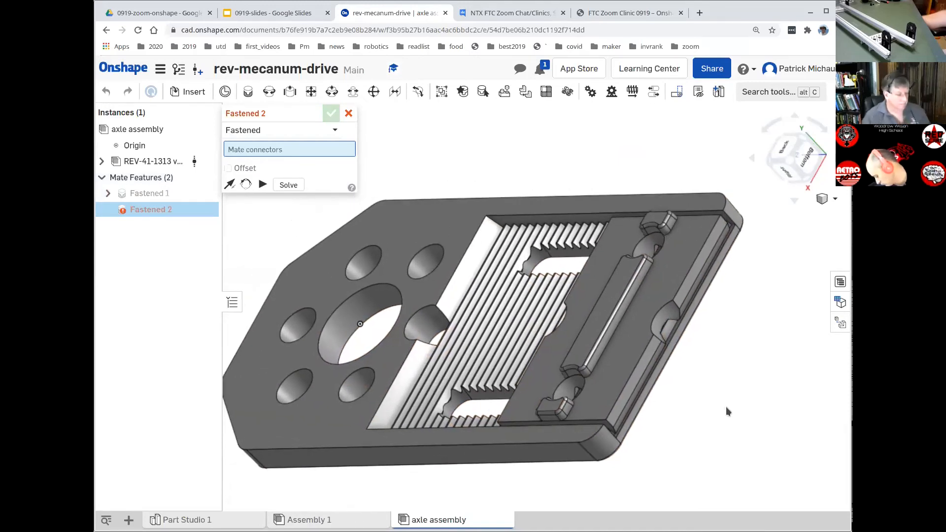
right_click_drag(616, 426, 494, 465)
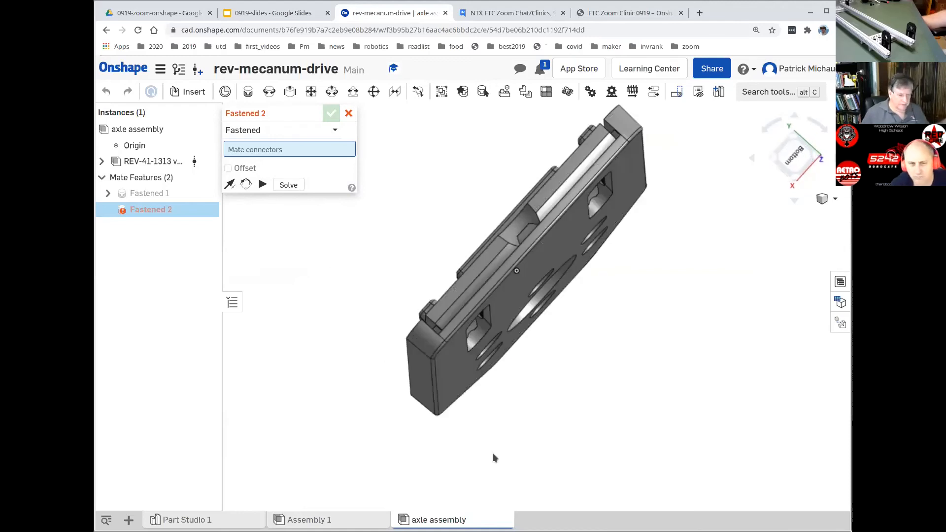
middle_click_drag(448, 310, 456, 335)
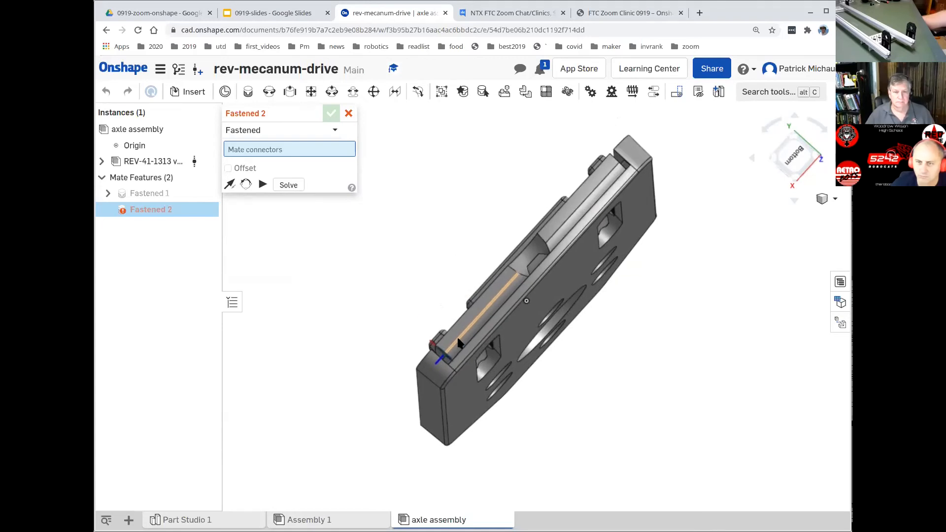
right_click_drag(457, 335, 448, 310)
middle_click_drag(443, 299, 426, 186)
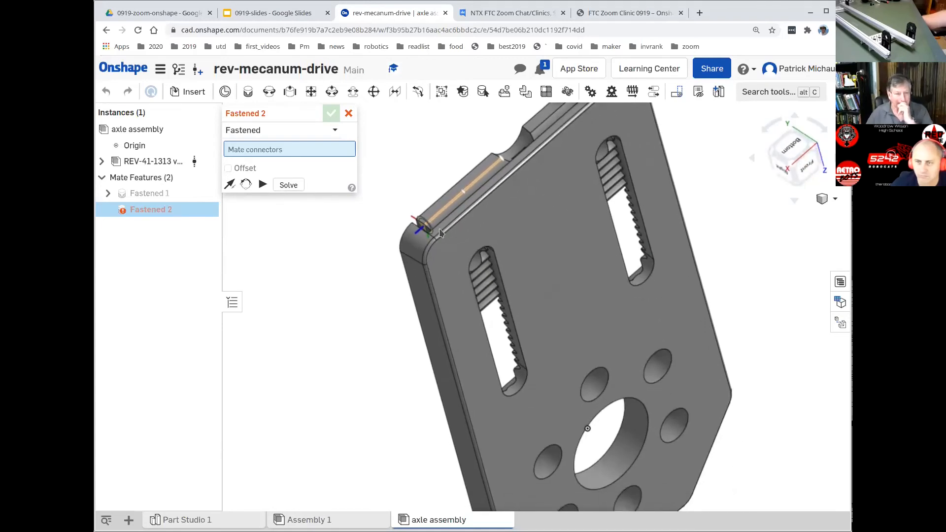
right_click(553, 245)
left_click(576, 339)
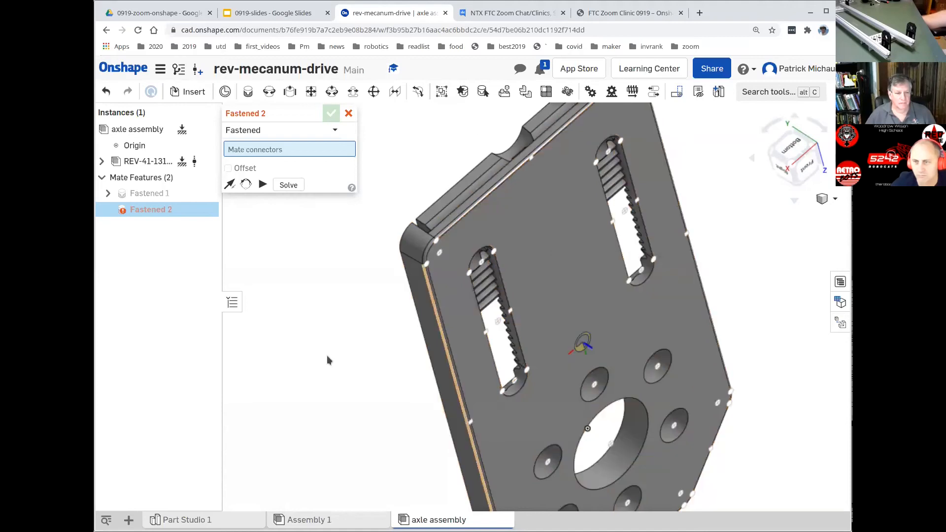
left_click(782, 162)
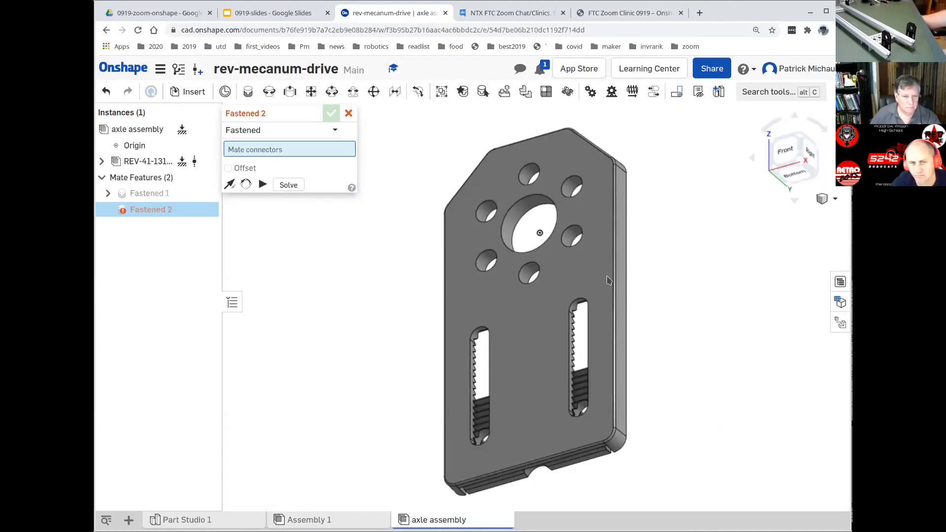
left_click(550, 248)
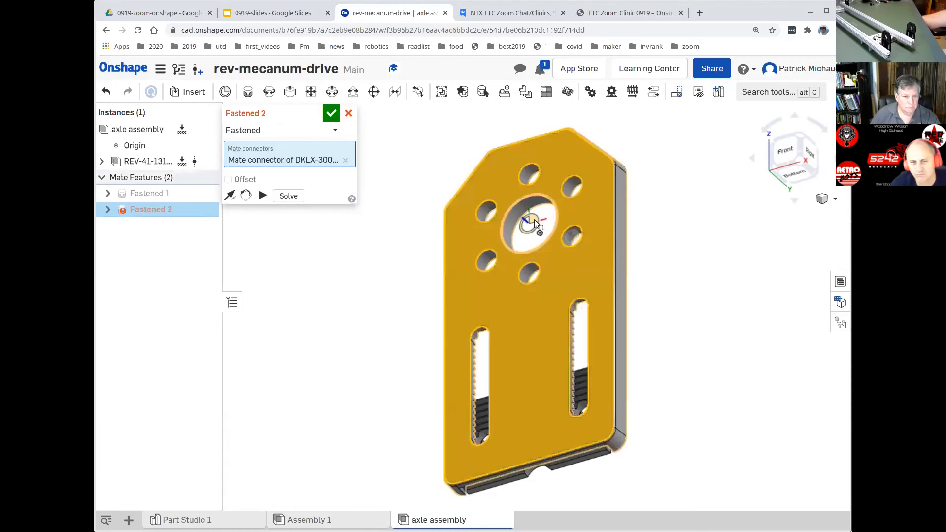
left_click(528, 224)
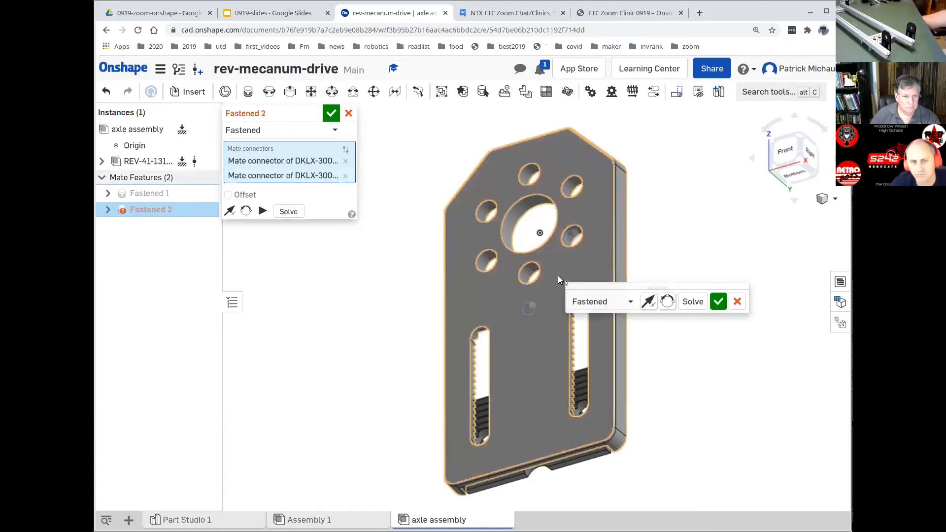
key("Escape")
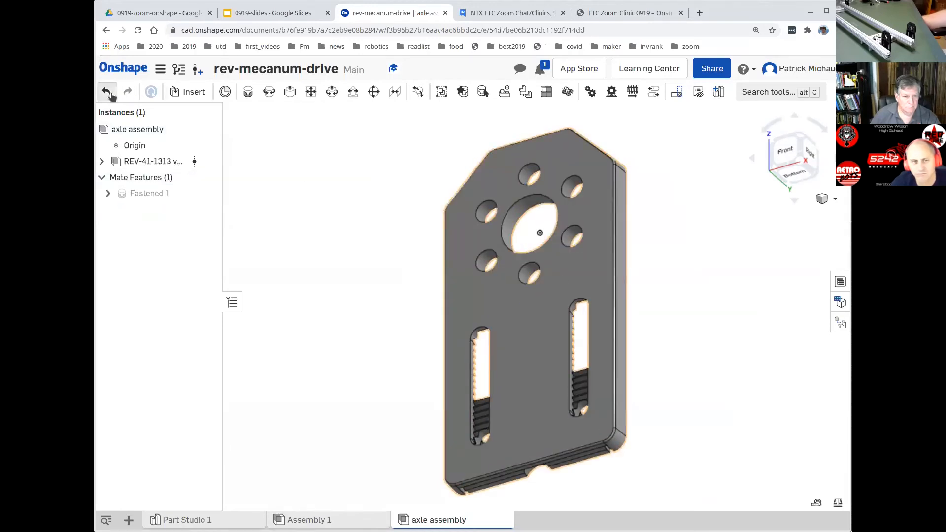
Step: Undo fixing the bracket in the axle assembly while keeping the toothed plate's Fastened mate
left_click(111, 91)
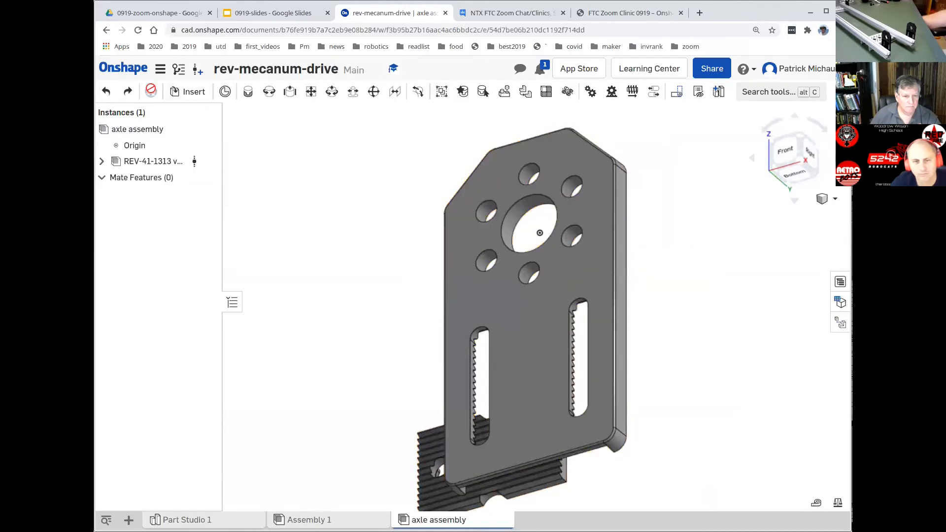
left_click(129, 92)
right_click(503, 313)
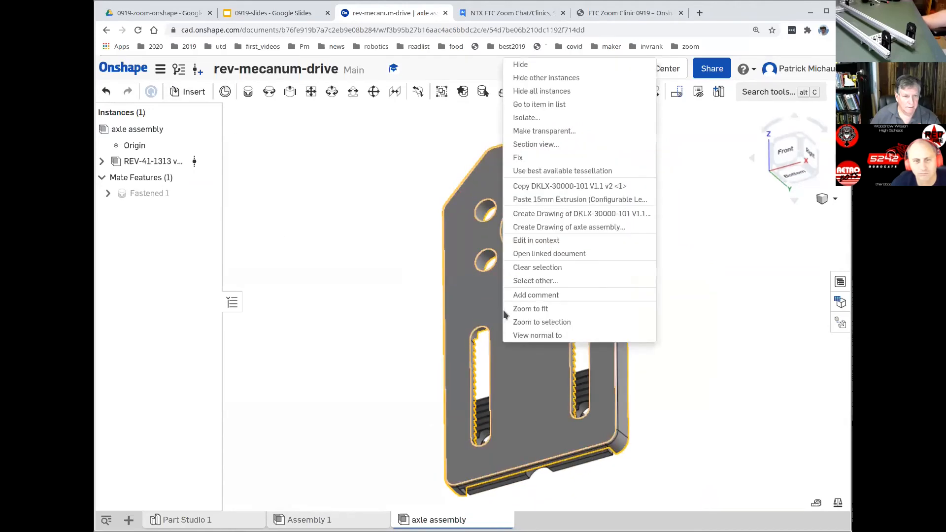
left_click(398, 203)
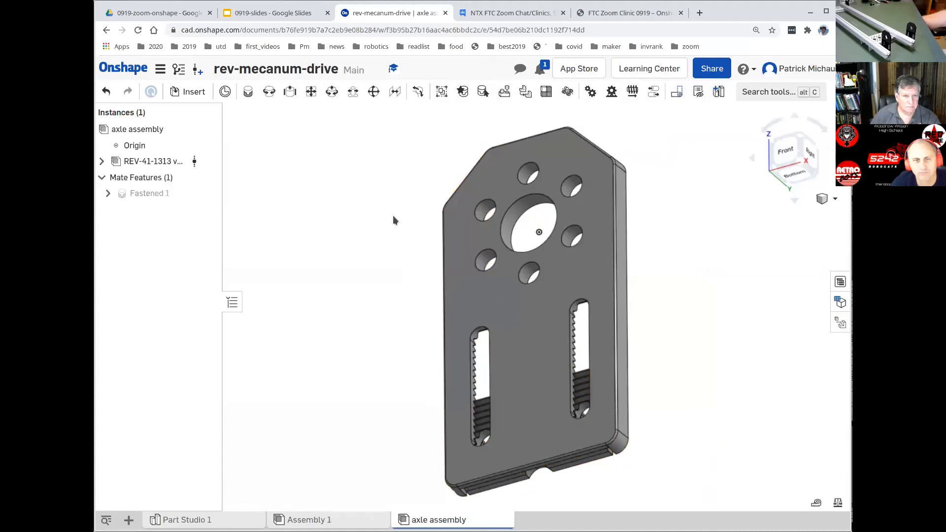
Step: Rotate the bracket subassembly 180 degrees about the centre axis of its large hole
left_click(546, 247)
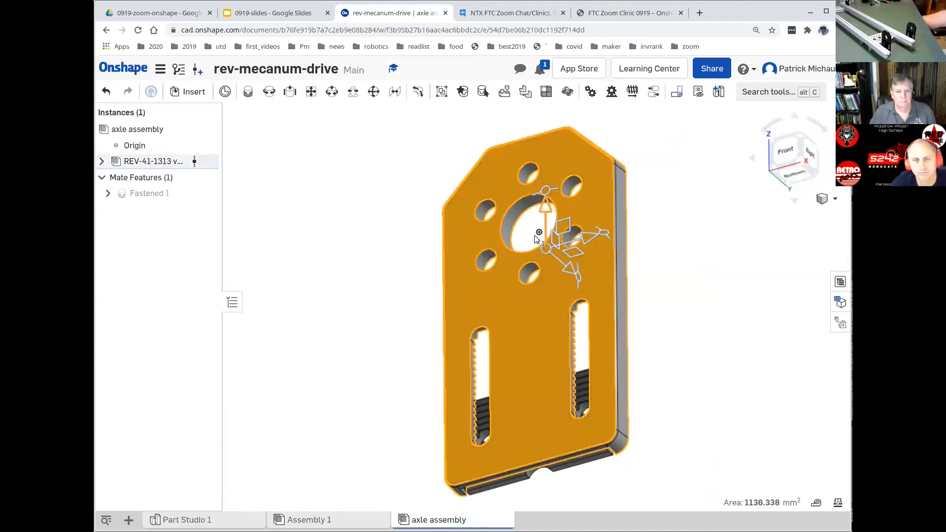
left_click(506, 244)
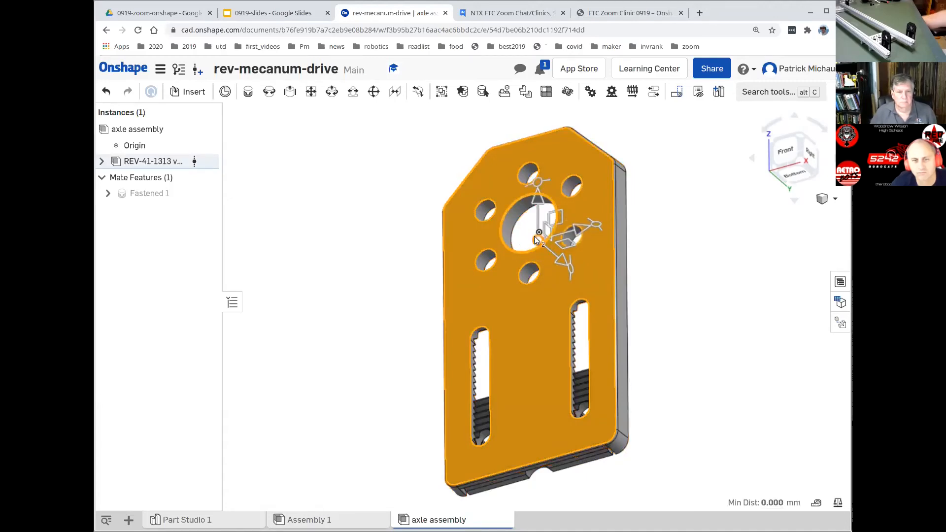
left_click_drag(534, 240, 529, 227)
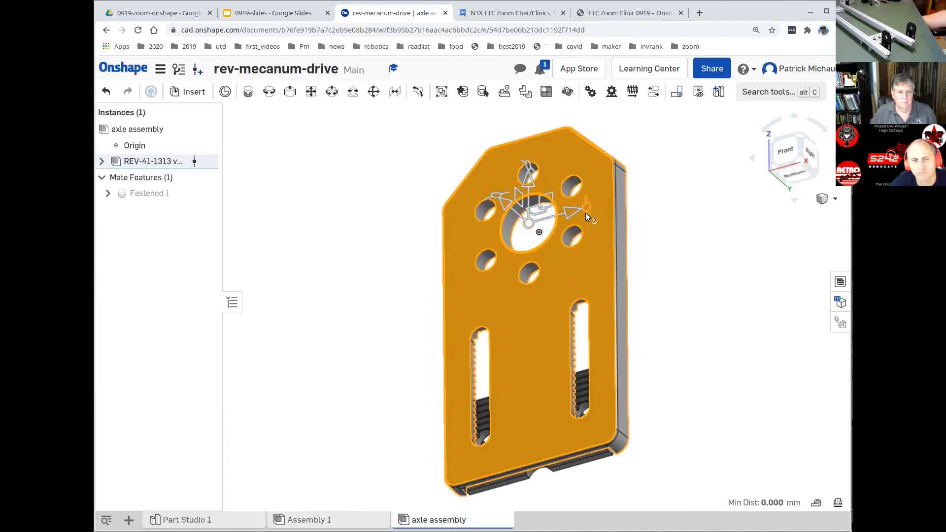
left_click_drag(583, 193, 495, 255)
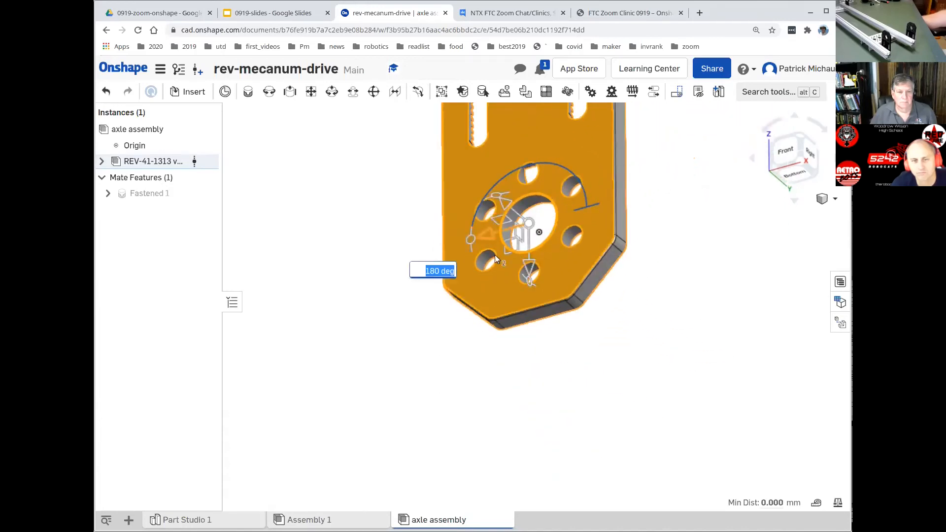
left_click(365, 288)
Step: Fix the rotated bracket in place in the axle assembly and view it from a corner orientation
right_click(472, 171)
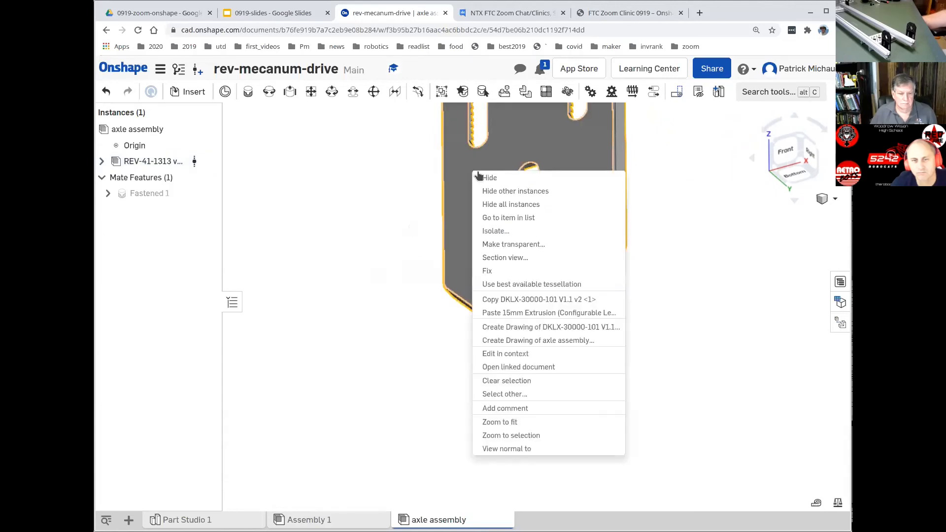
left_click(491, 271)
middle_click_drag(389, 241, 390, 299)
right_click_drag(390, 299, 385, 407)
middle_click_drag(384, 404, 380, 378)
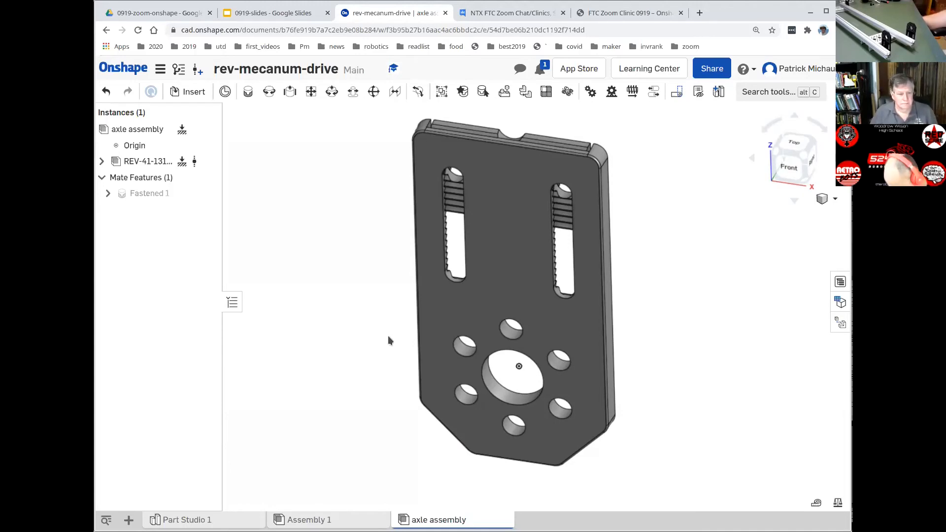
mouse_move(362, 306)
right_mouse_down()
mouse_move(383, 312)
mouse_move(374, 314)
right_mouse_up()
left_click(780, 154)
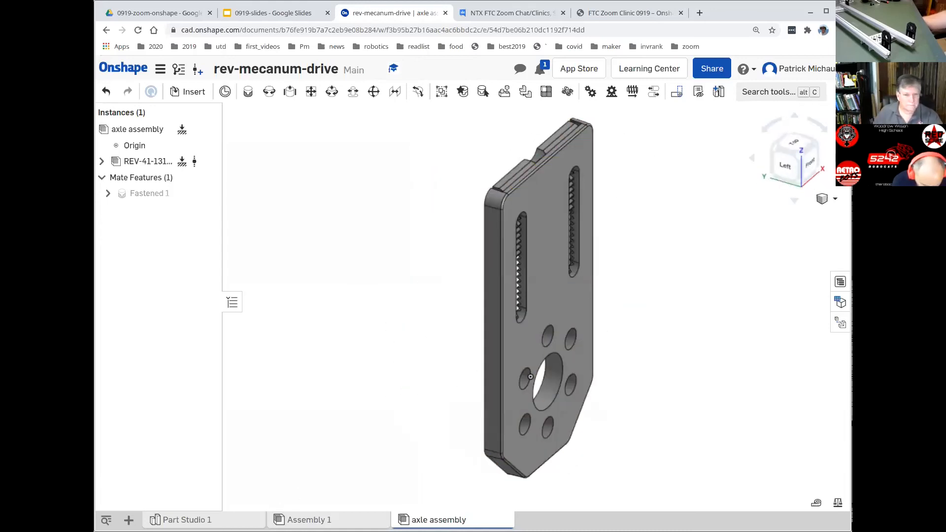
Step: After checking the frame in Assembly 1, copy the REV-41-1313 bracket and paste a second instance beside it in the axle assembly
left_click(303, 519)
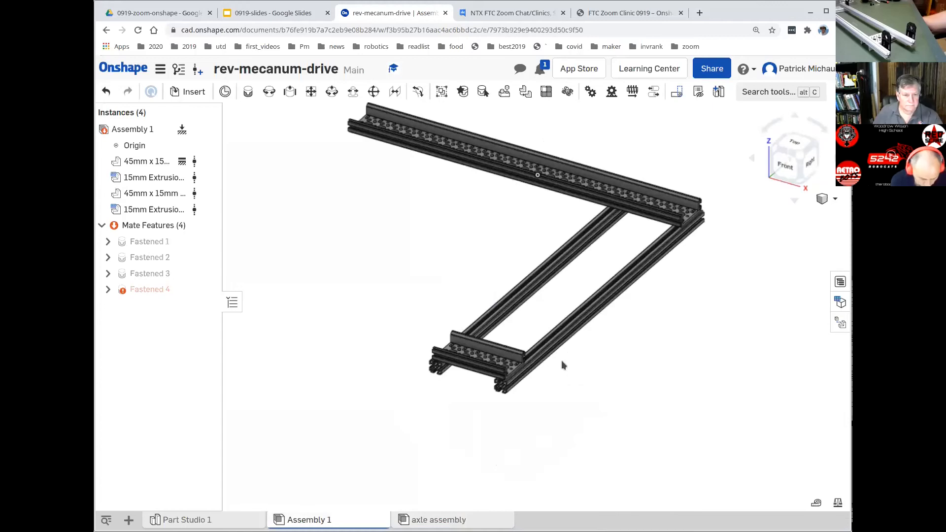
scroll(561, 367, "up", 2)
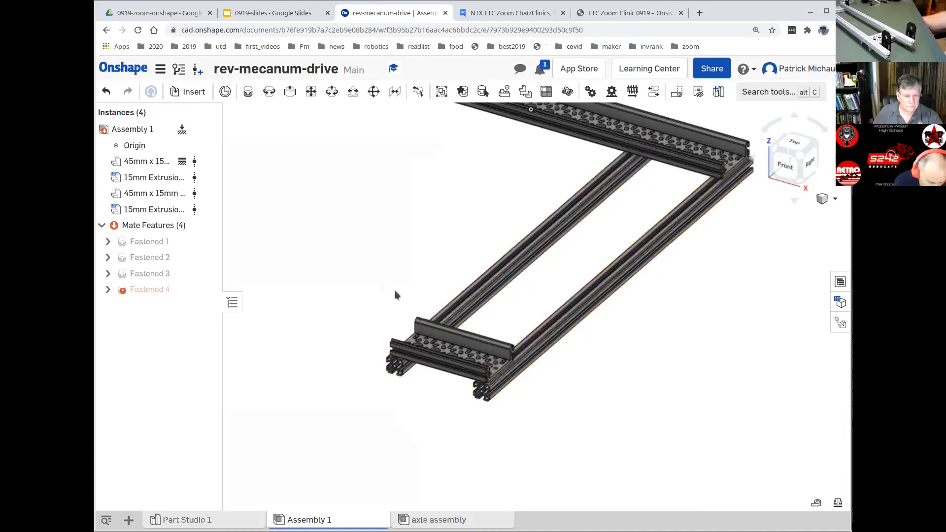
left_click(439, 519)
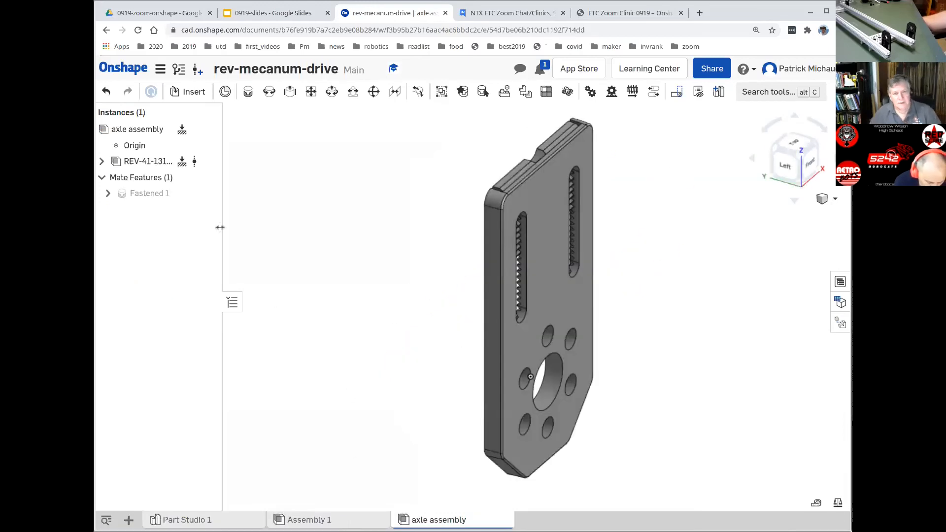
right_click(153, 164)
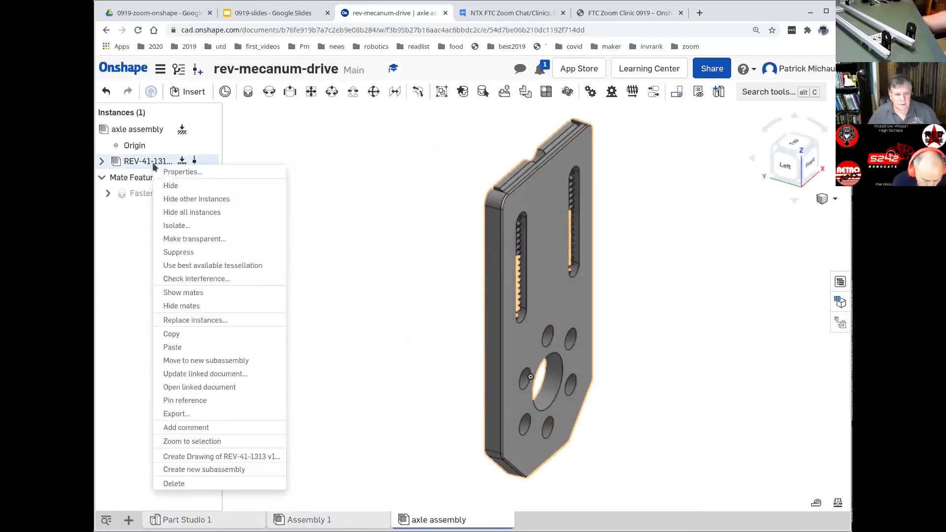
left_click(201, 336)
right_click(371, 316)
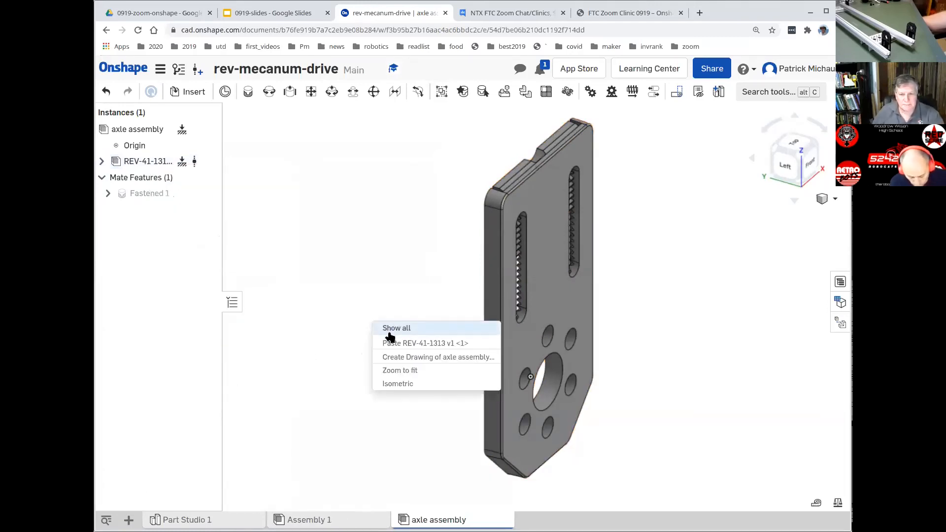
left_click(387, 344)
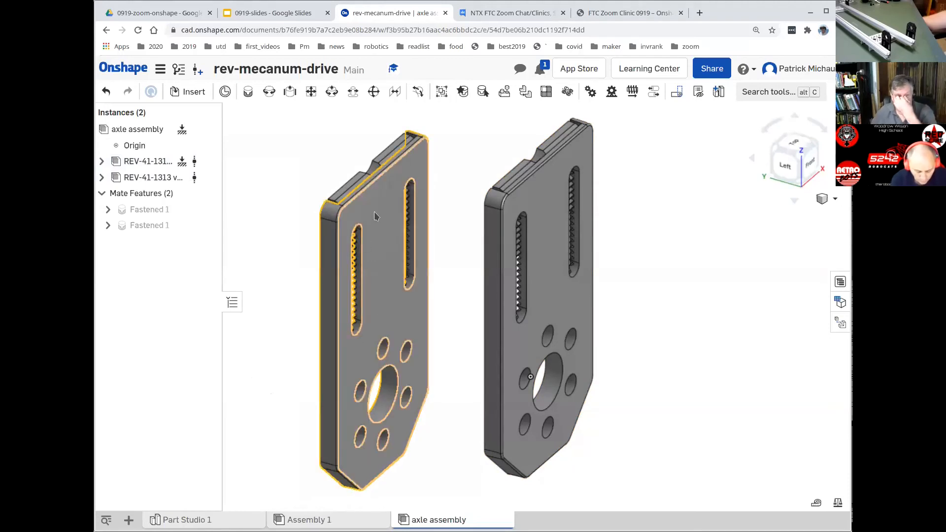
Step: Fasten the copied bracket's large hole to the matching large hole of the fixed bracket on the toothed side
middle_click_drag(268, 395, 287, 339)
right_click_drag(287, 340, 347, 328)
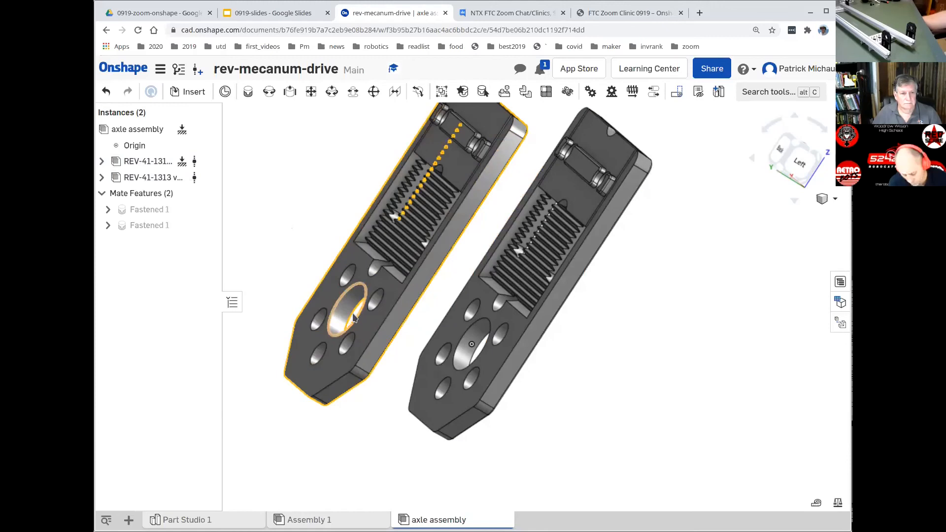
key("f")
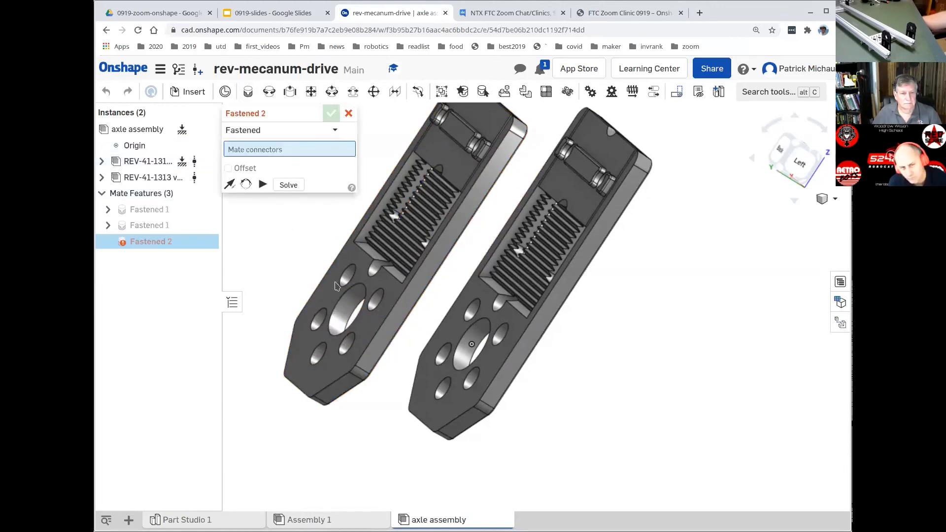
left_click(358, 320)
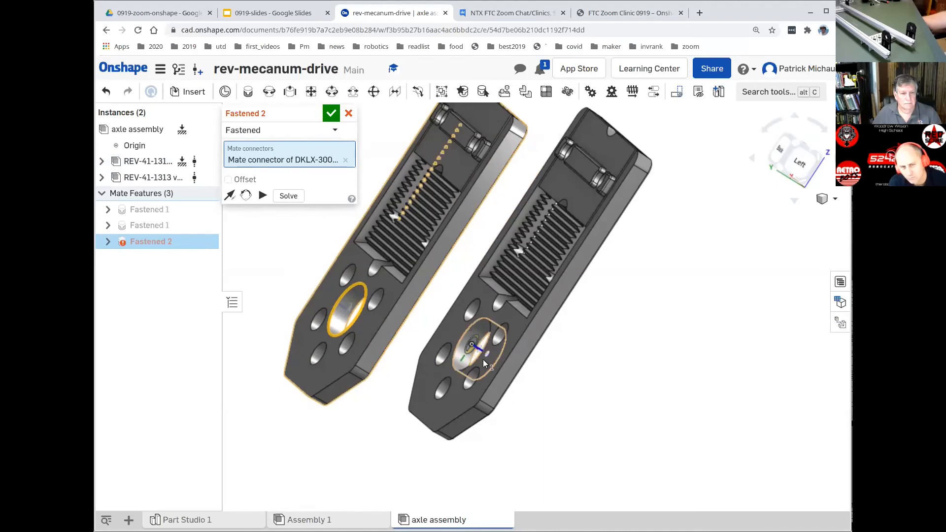
left_click(471, 346)
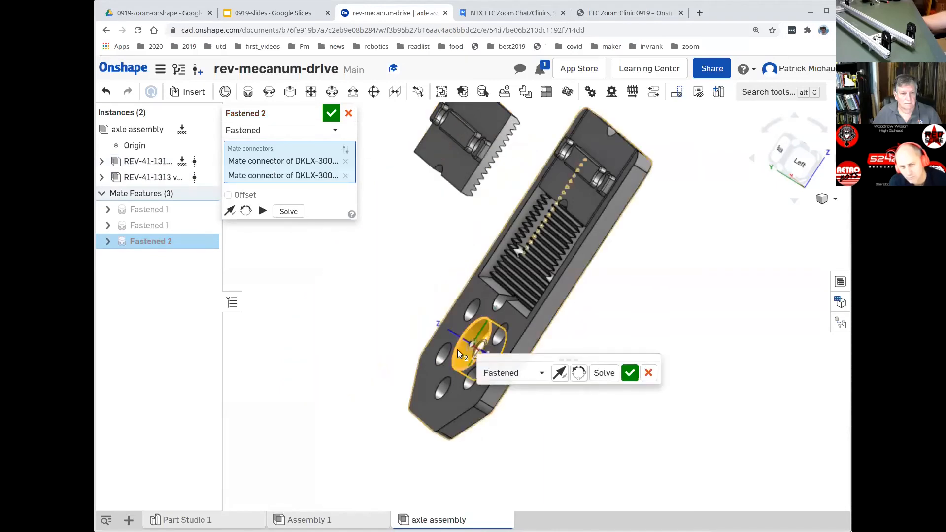
Step: Enable the offset on the bracket-to-bracket Fastened mate, set its Z distance to 80 mm and accept the mate
left_click(228, 195)
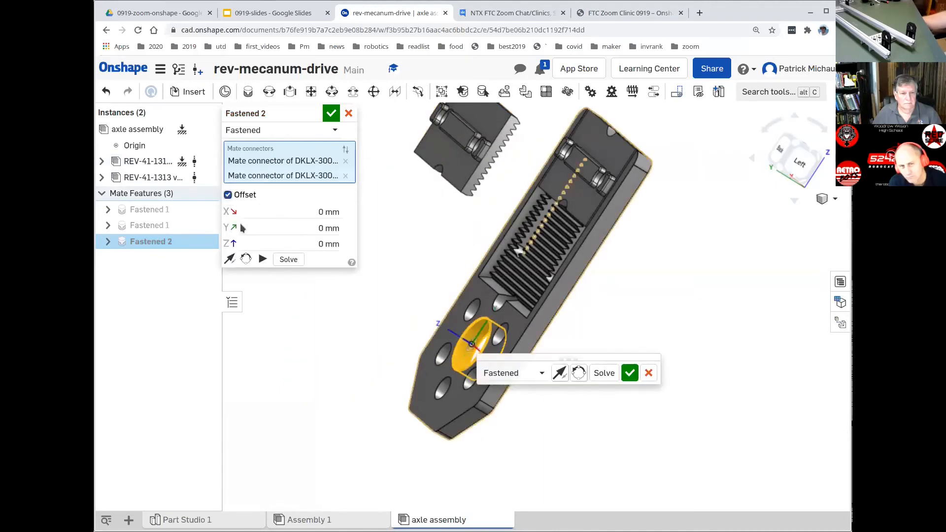
left_click(328, 246)
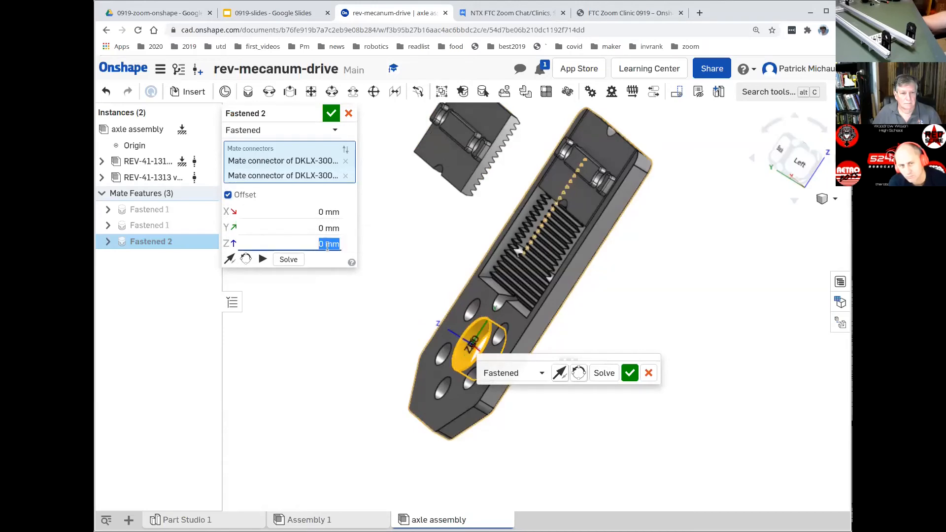
type("80")
key("Return")
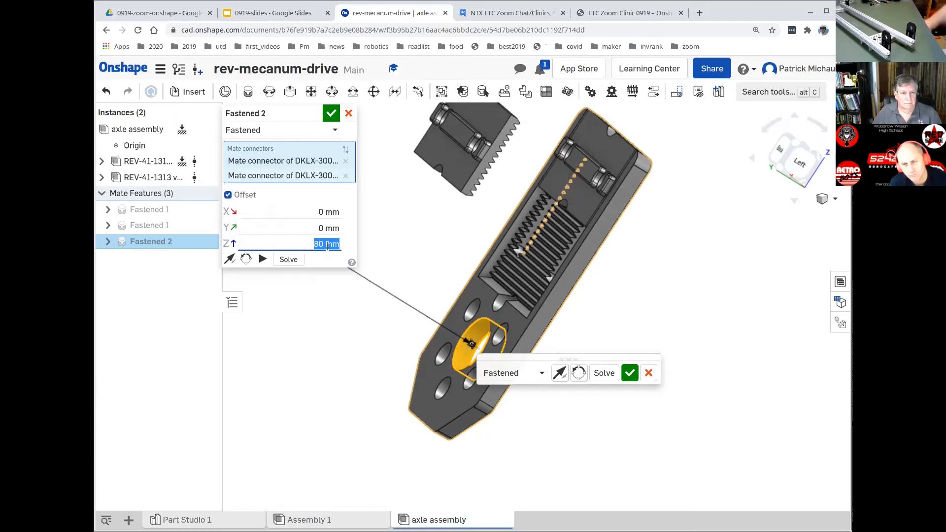
key("Return")
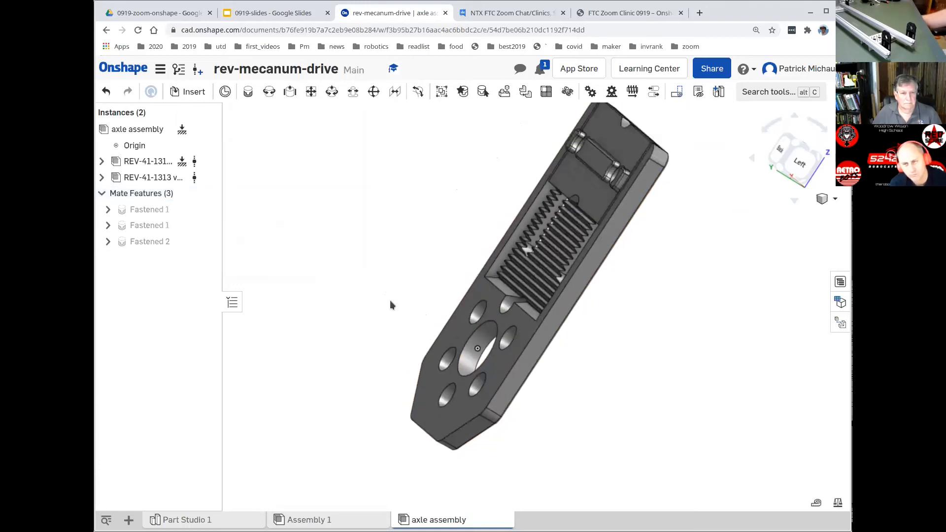
scroll(390, 300, "down", 5)
middle_click_drag(367, 321, 471, 393)
right_click_drag(471, 389, 409, 392)
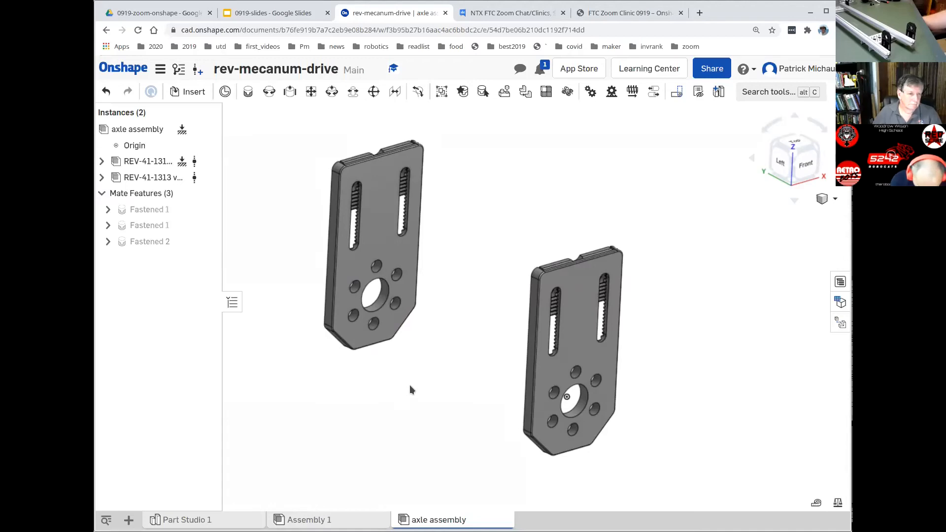
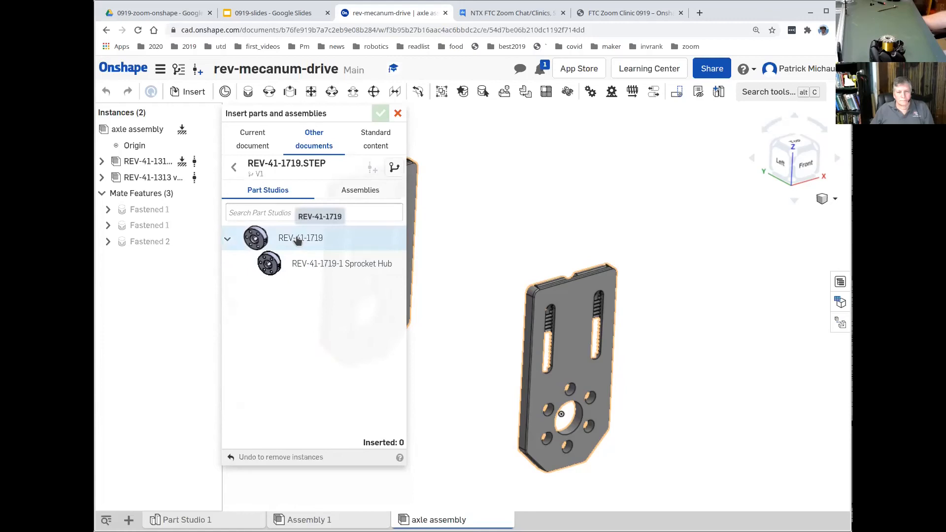
Step: Insert the REV-41-1719-1 Sprocket Hub part from REV-41-1719.STEP beside the nearer bracket
left_click(359, 192)
left_click(263, 196)
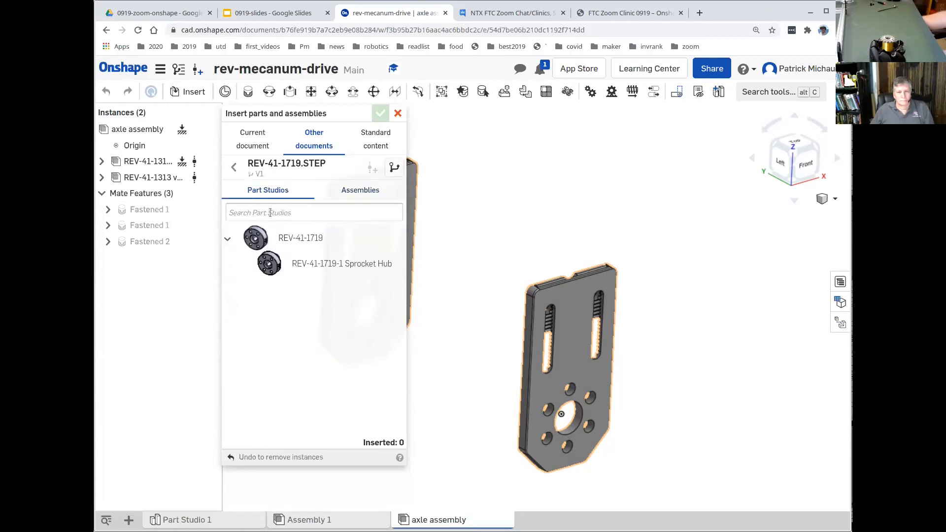
left_click(309, 266)
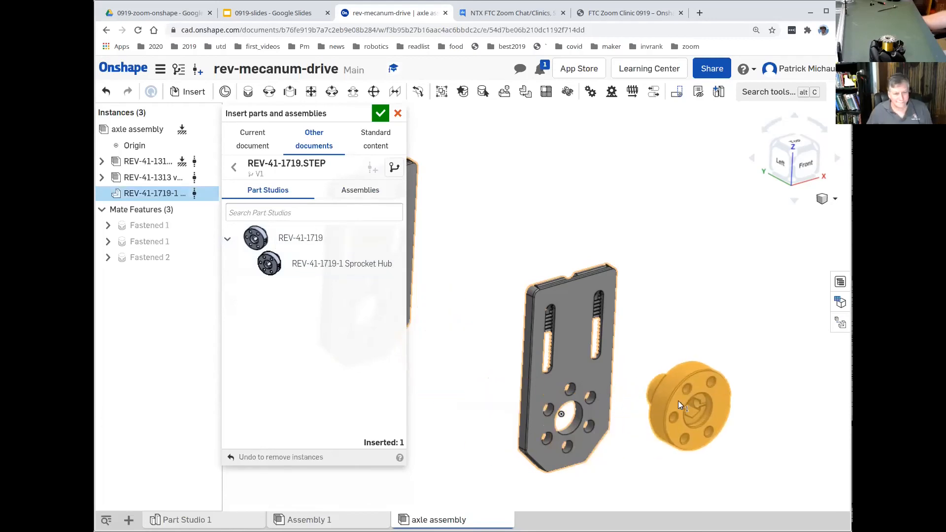
left_click(717, 391)
middle_click_drag(454, 383, 455, 368)
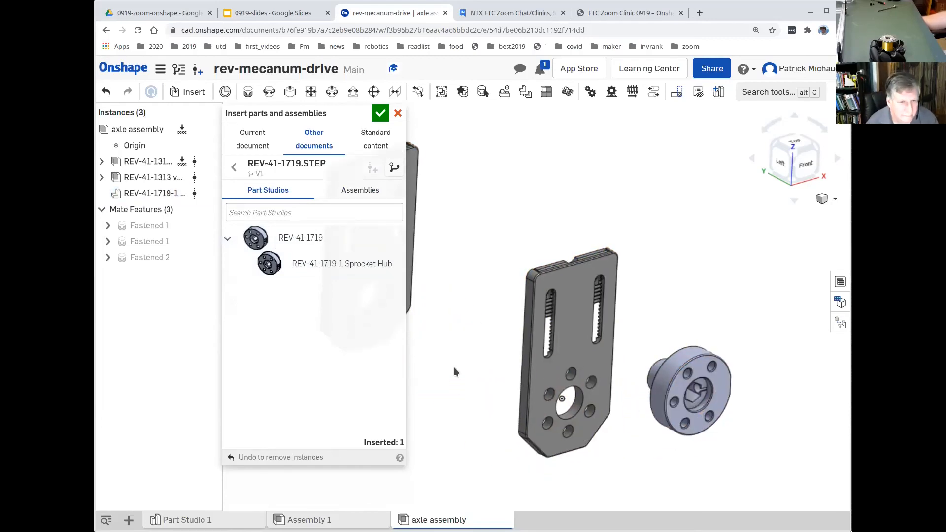
left_click(377, 117)
Step: Fasten the sprocket hub's flange, at the base of its hex boss, to the nearer bracket's large hole on the smooth side
right_click_drag(427, 362, 412, 328)
right_click_drag(412, 376, 533, 376)
left_click(247, 92)
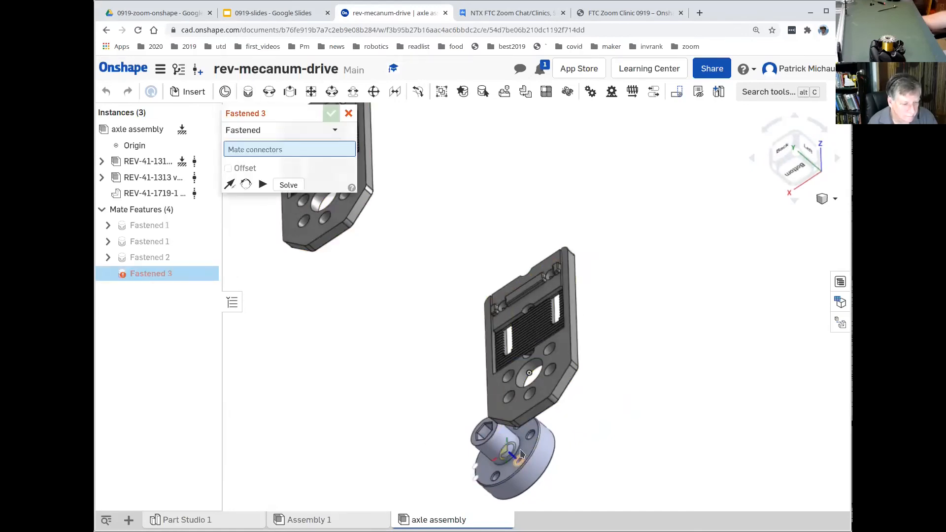
scroll(527, 454, "down", 2)
scroll(527, 455, "up", 5)
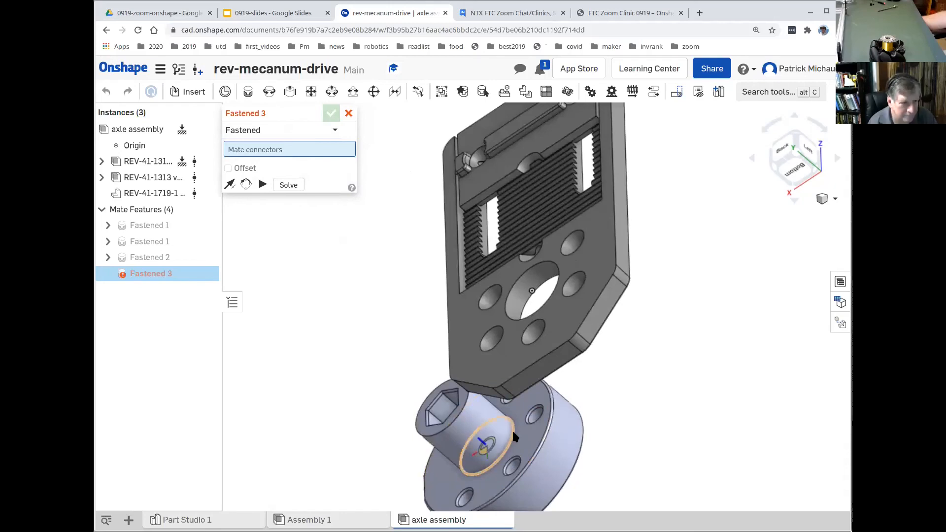
left_click(512, 429)
right_click_drag(364, 408, 317, 391)
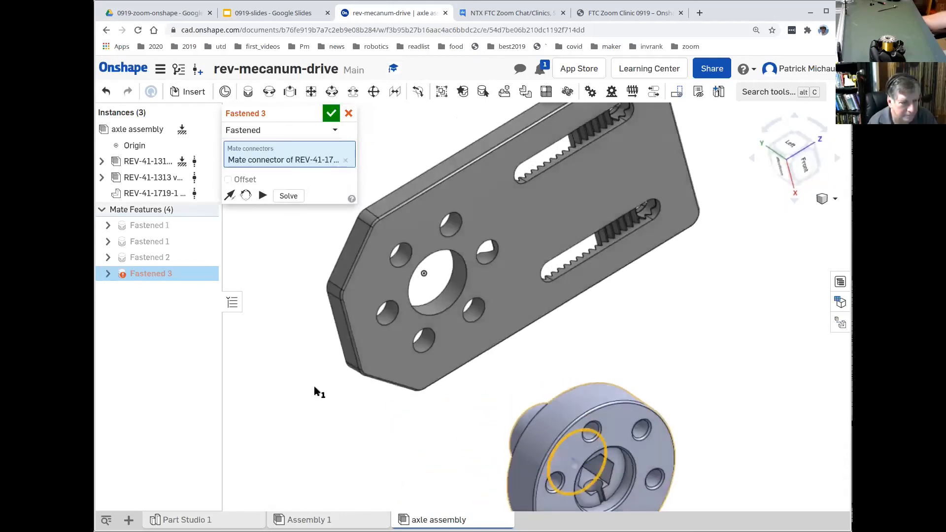
left_click(442, 309)
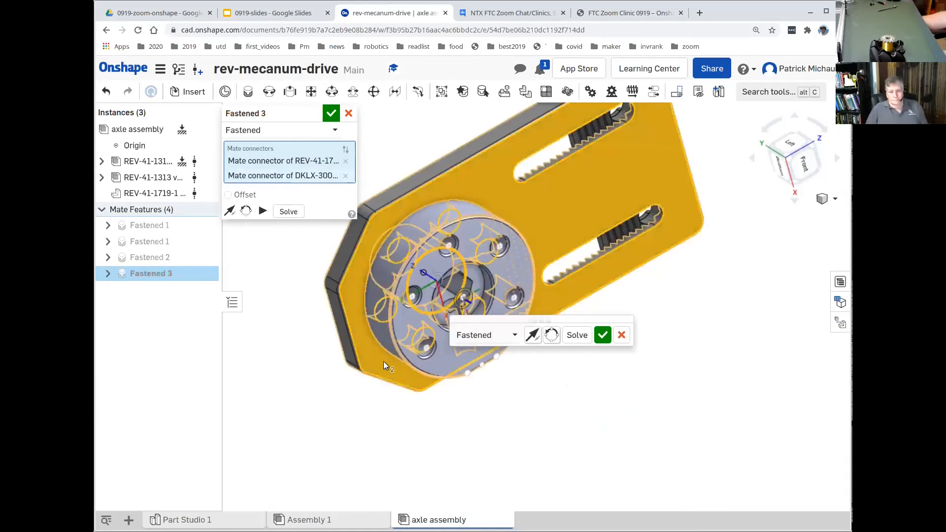
Step: Reorient the secondary axis of the hub-to-bracket Fastened mate and accept it without creating another mate
middle_click_drag(342, 381, 296, 404)
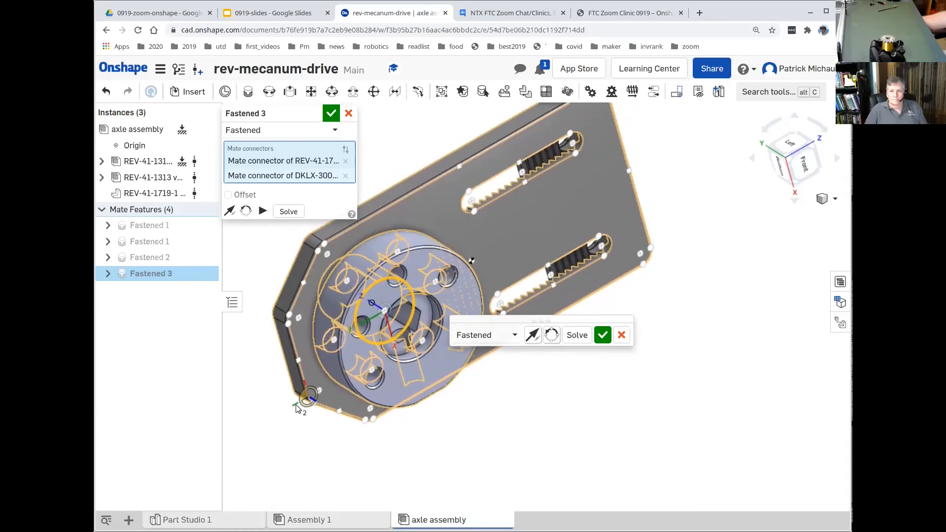
left_click(240, 207)
right_click_drag(436, 427, 484, 402)
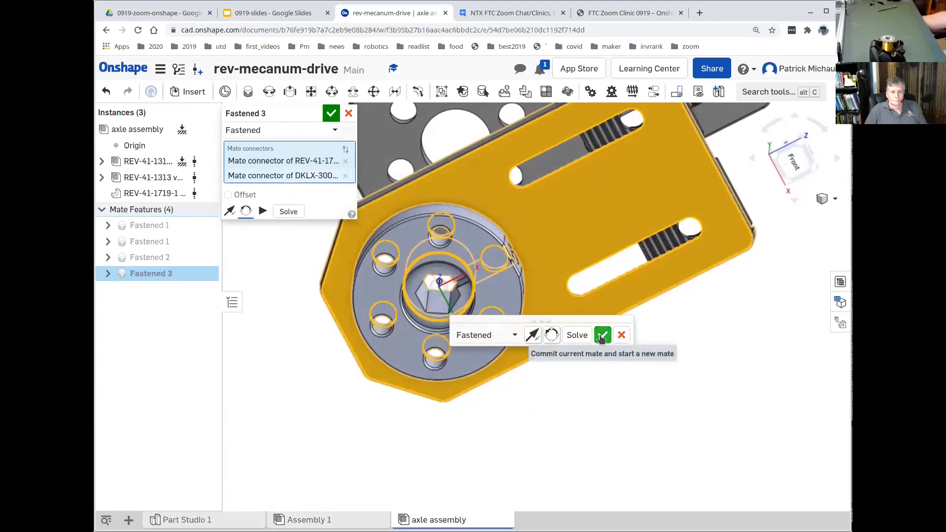
middle_click_drag(538, 402, 521, 411)
right_click_drag(521, 412, 482, 409)
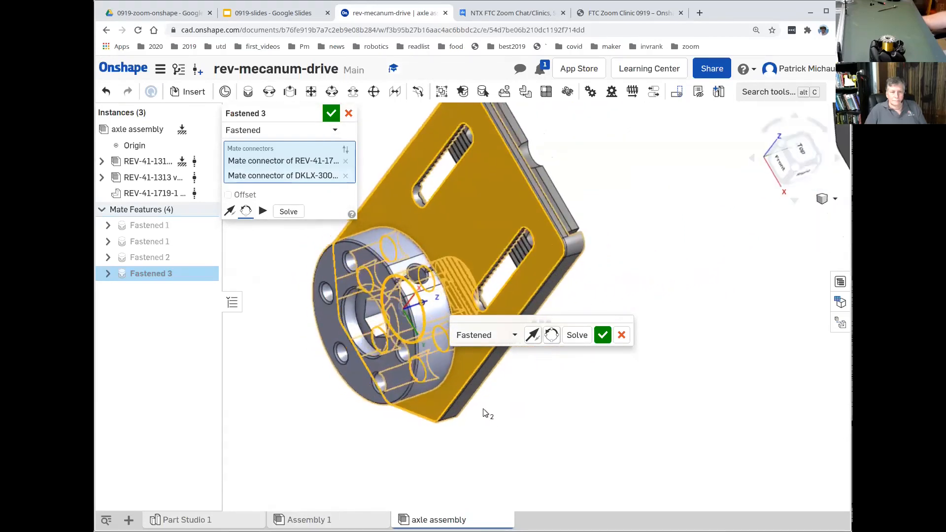
left_click(603, 335)
middle_click_drag(575, 400, 660, 407)
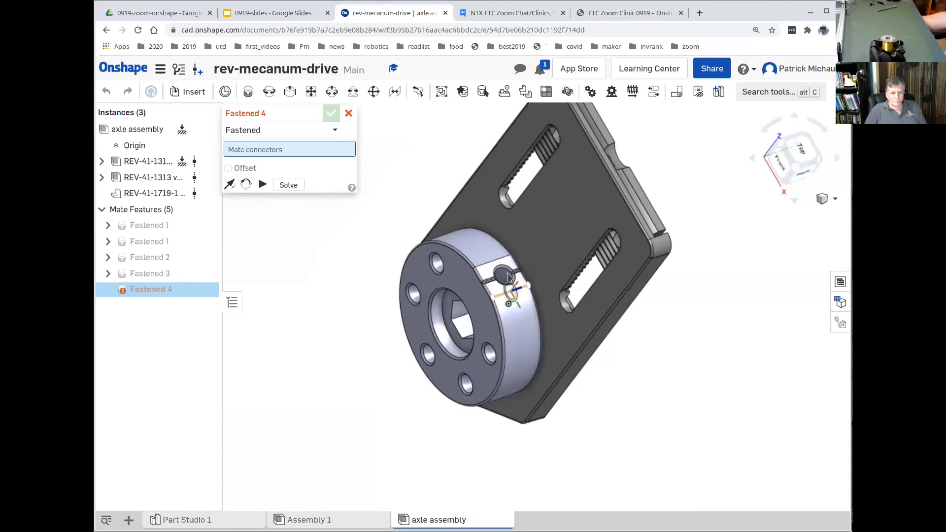
scroll(508, 276, "down", 5)
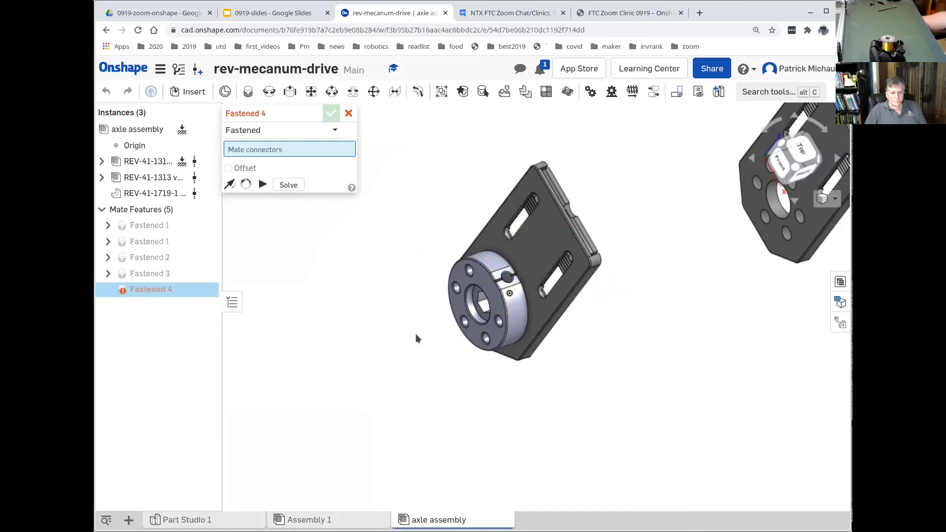
right_click_drag(397, 353, 425, 357)
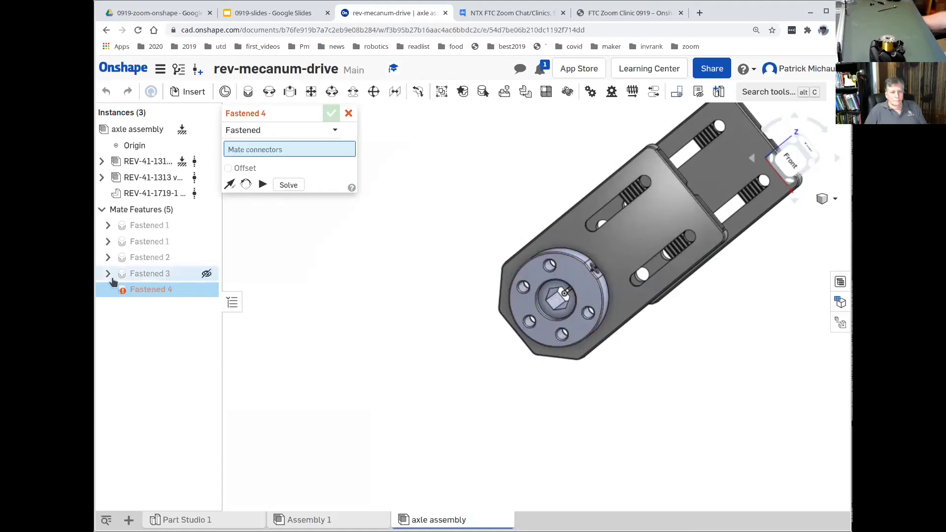
left_click(348, 113)
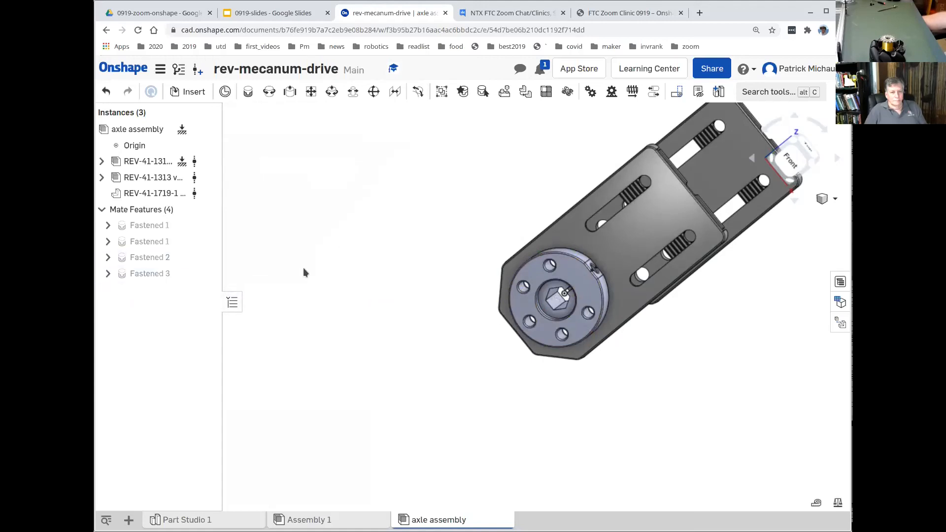
Step: Edit the sprocket hub's mate connector in Fastened 3, enabling Move with a 120 deg rotation about Z, and accept it
left_click(107, 274)
right_click(164, 291)
left_click(190, 328)
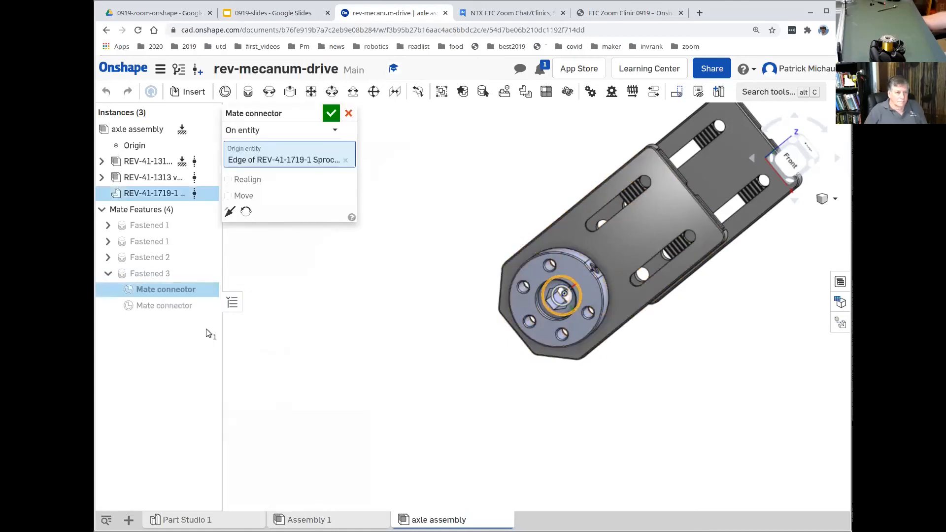
left_click(249, 197)
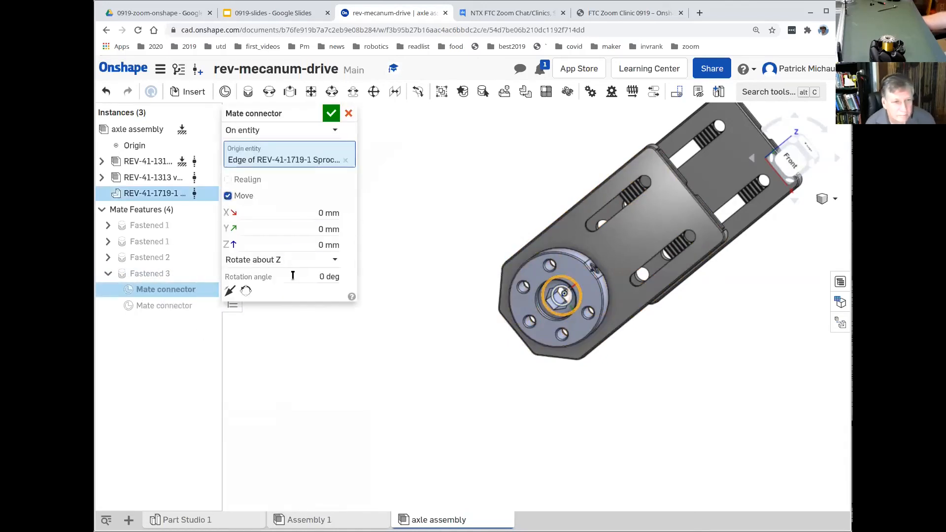
left_click(311, 279)
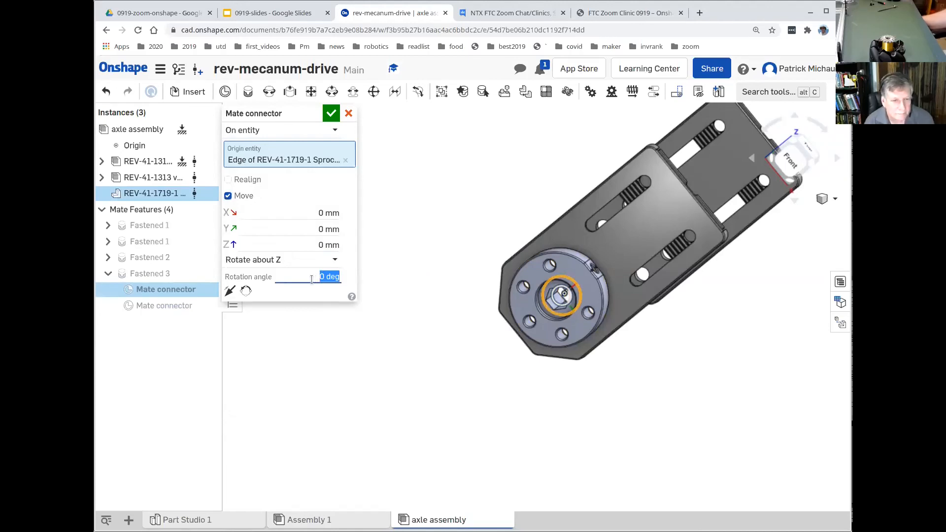
type("12")
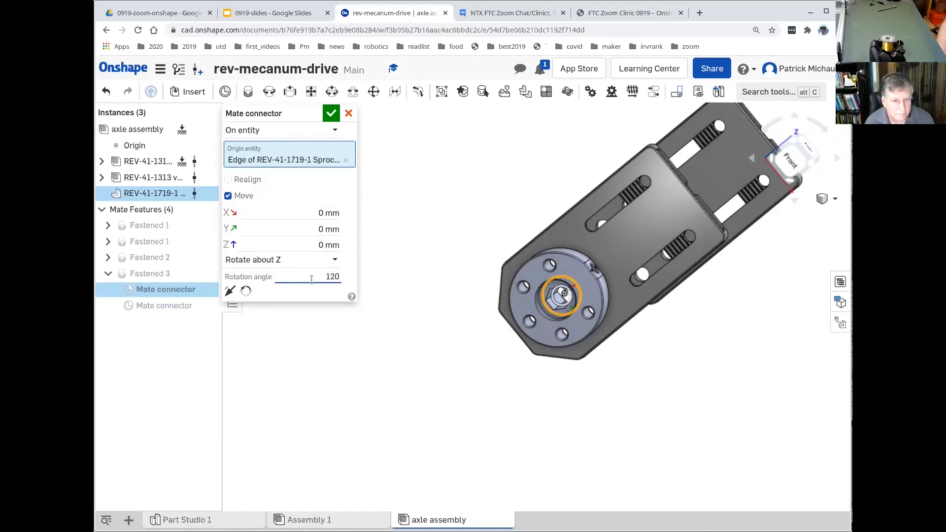
type("0")
key("Tab")
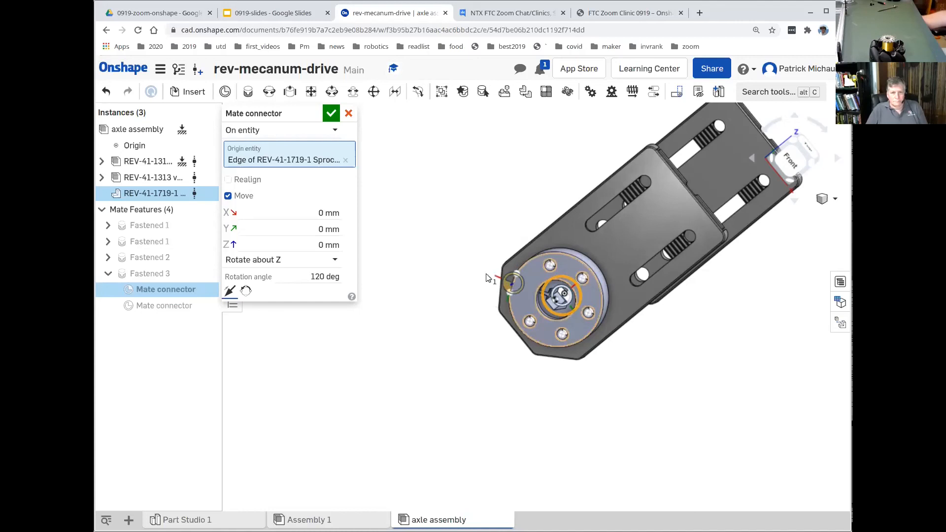
left_click(331, 115)
Step: Copy the REV-41-1719-1 Sprocket Hub and paste a second instance between the two brackets
right_click_drag(354, 255, 371, 302)
left_click(796, 149)
middle_click_drag(546, 338, 556, 311)
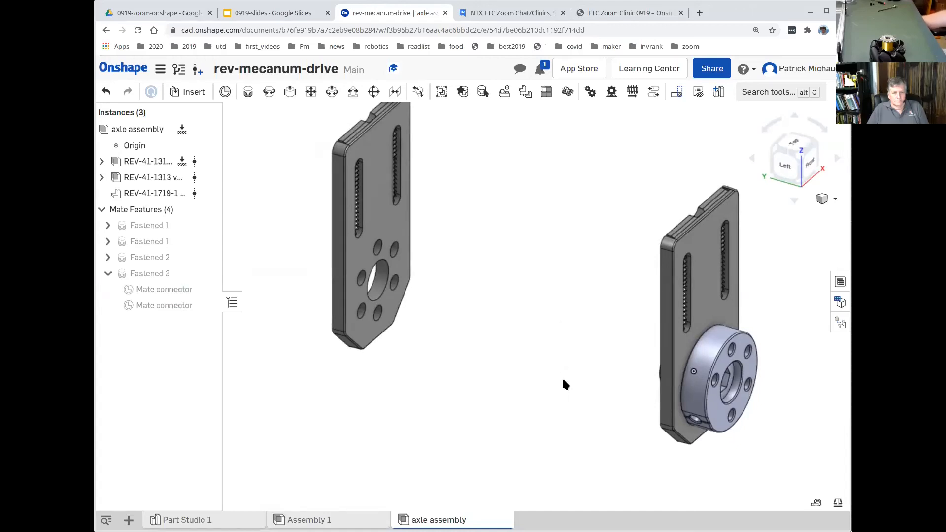
middle_click_drag(572, 385, 573, 387)
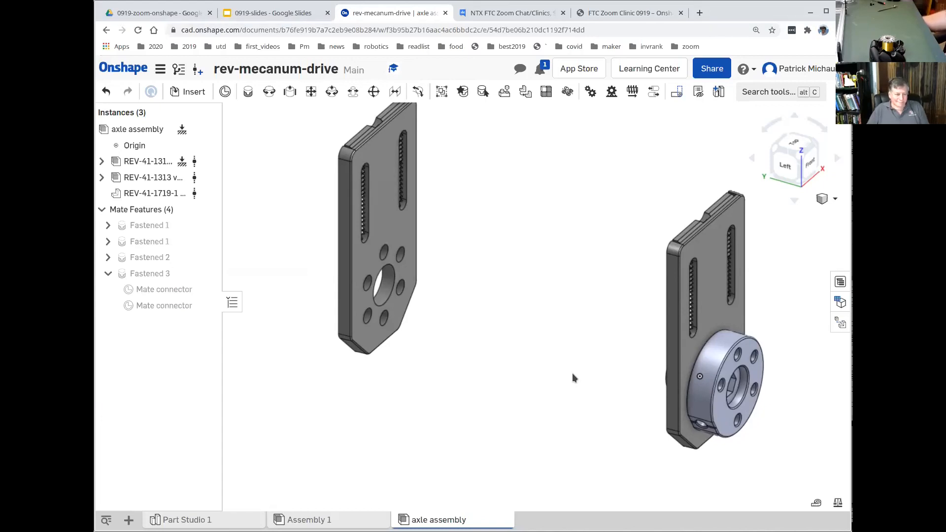
middle_click_drag(564, 375, 547, 380)
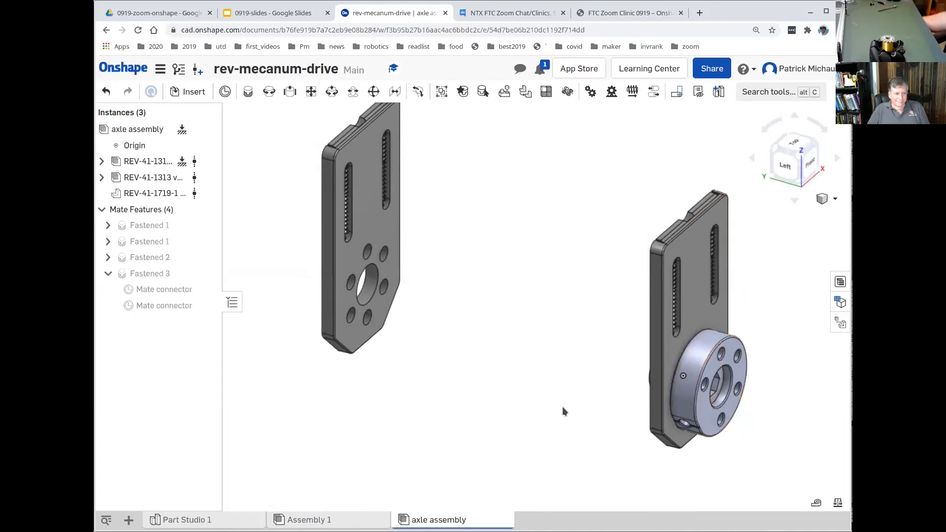
right_click(143, 193)
left_click(170, 236)
right_click_drag(449, 323, 451, 324)
right_click(453, 328)
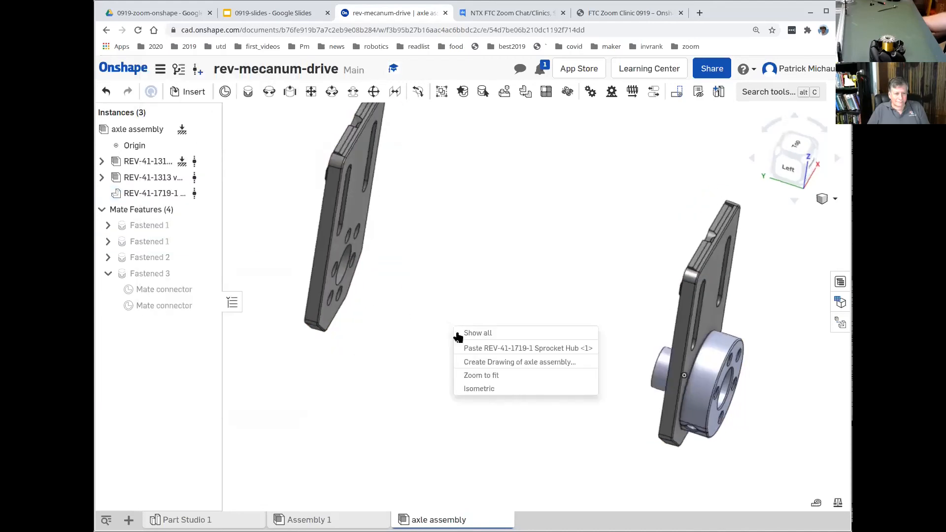
left_click(464, 348)
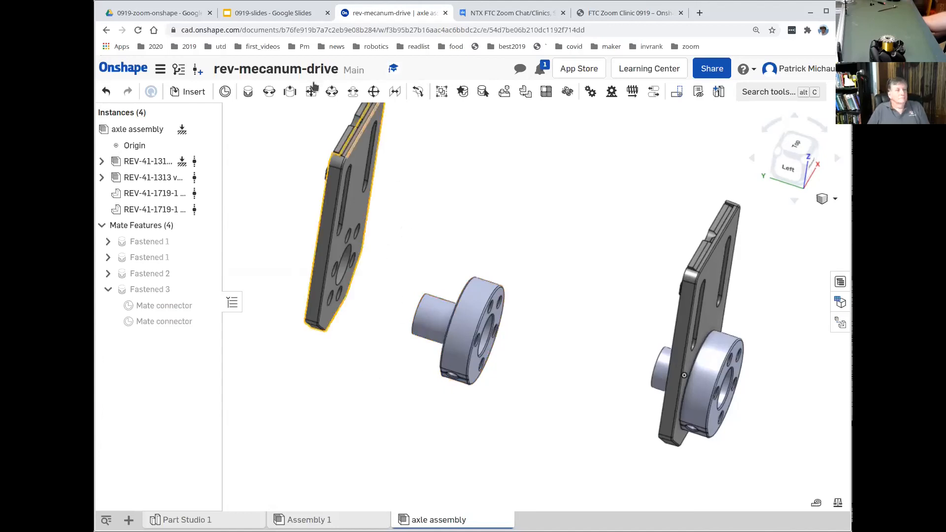
Step: Fasten the copied hub's inner flange face to the empty bracket's large hole on the smooth side and accept the mate
left_click(248, 92)
right_click_drag(312, 321, 415, 392)
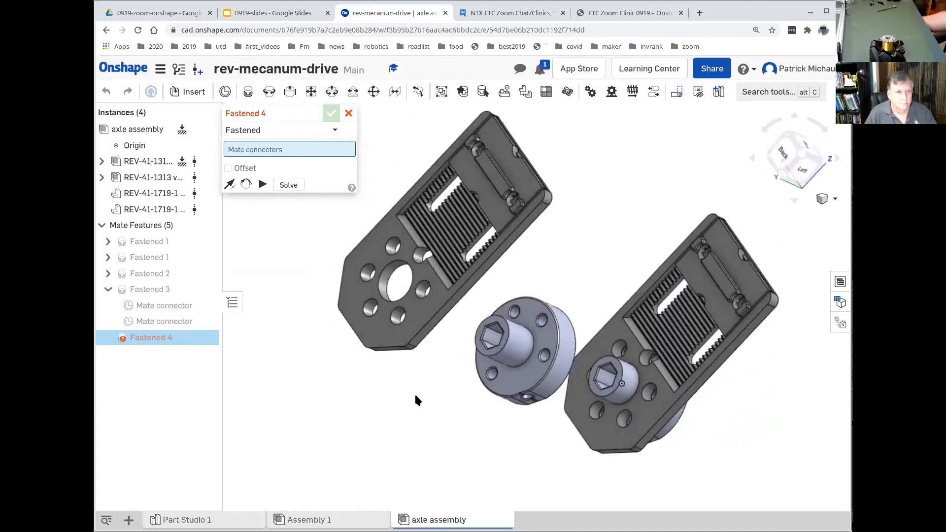
left_click(523, 369)
right_click_drag(448, 395, 434, 360)
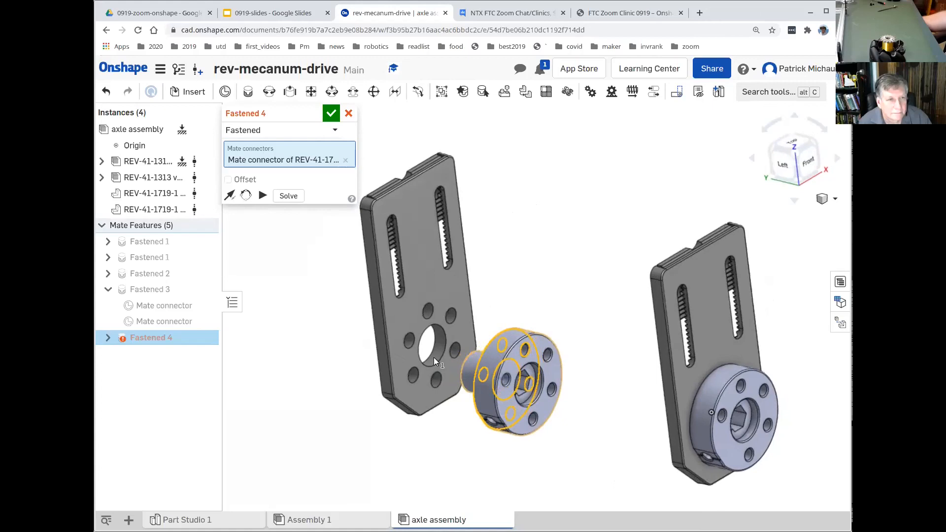
left_click(439, 362)
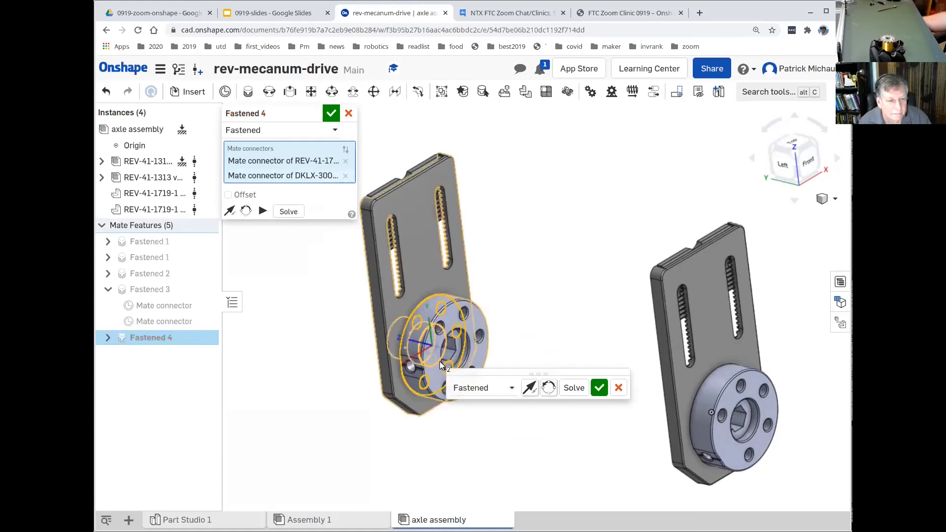
left_click(331, 113)
Step: Edit the copied hub's mate connector in Fastened 4, enabling Move with a 30 deg rotation about Z, and accept it
right_click_drag(304, 364, 394, 318)
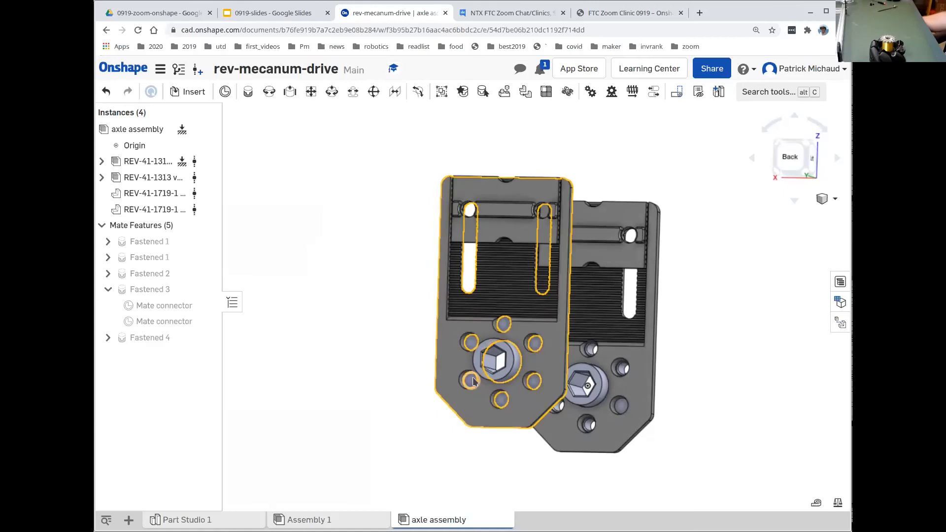
middle_click_drag(376, 373, 366, 377)
right_click_drag(392, 359, 234, 362)
left_click(108, 338)
right_click(141, 354)
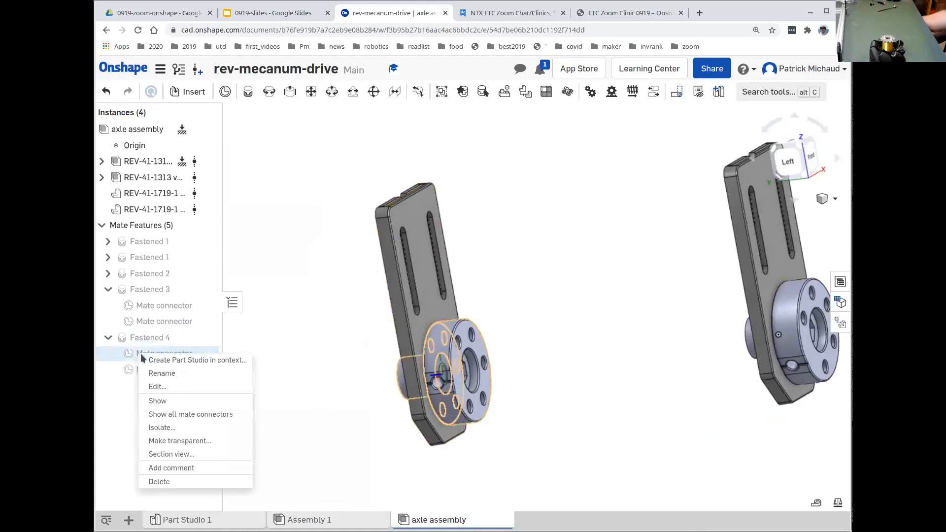
left_click(172, 386)
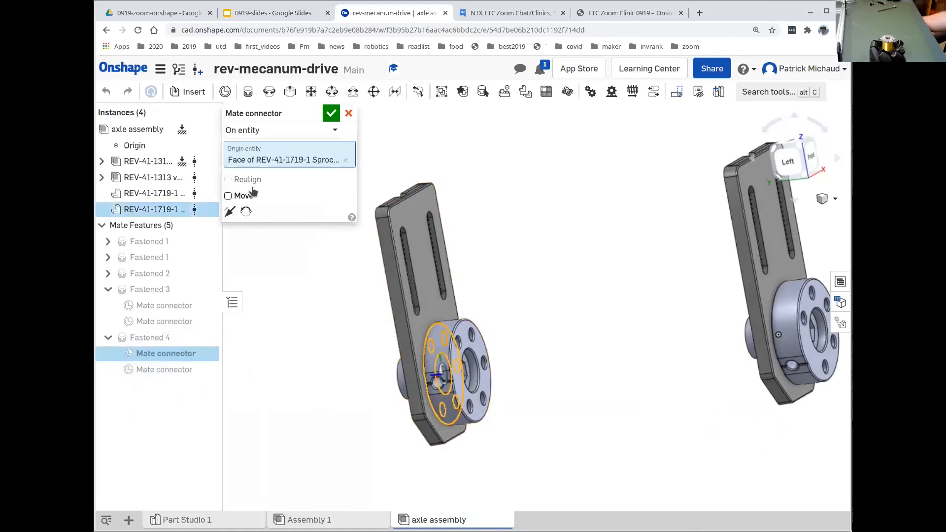
left_click(256, 197)
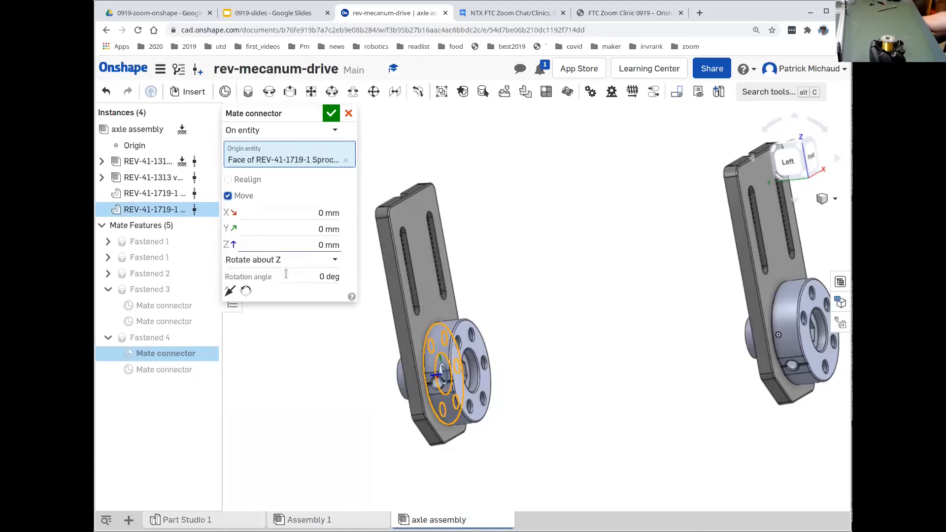
left_click(304, 275)
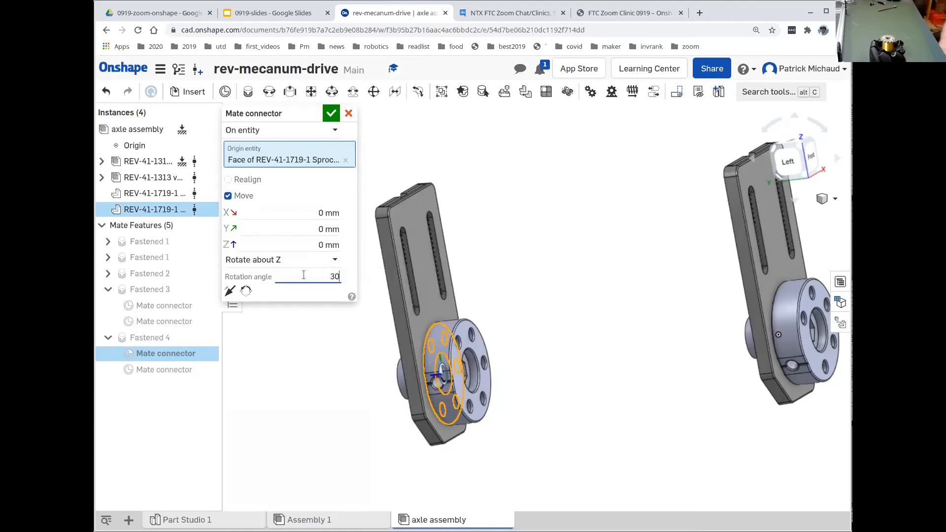
key("Return")
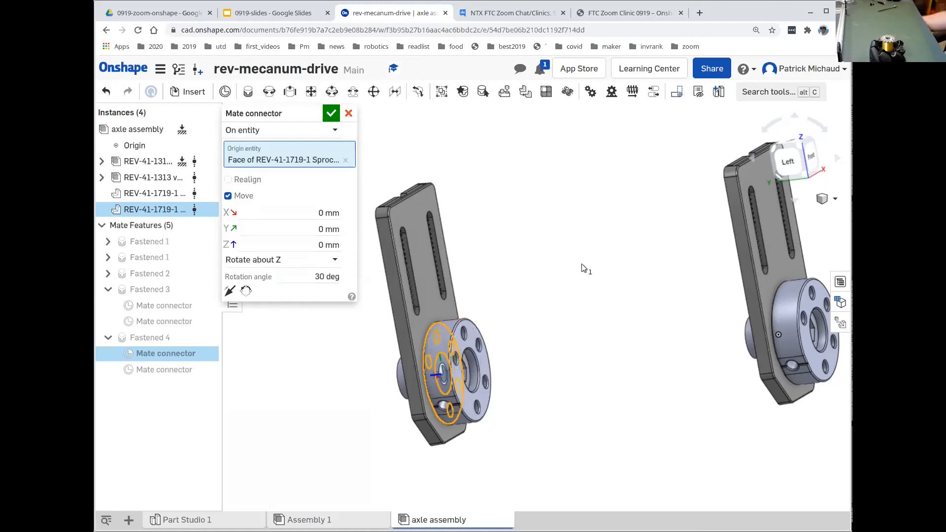
left_click(331, 113)
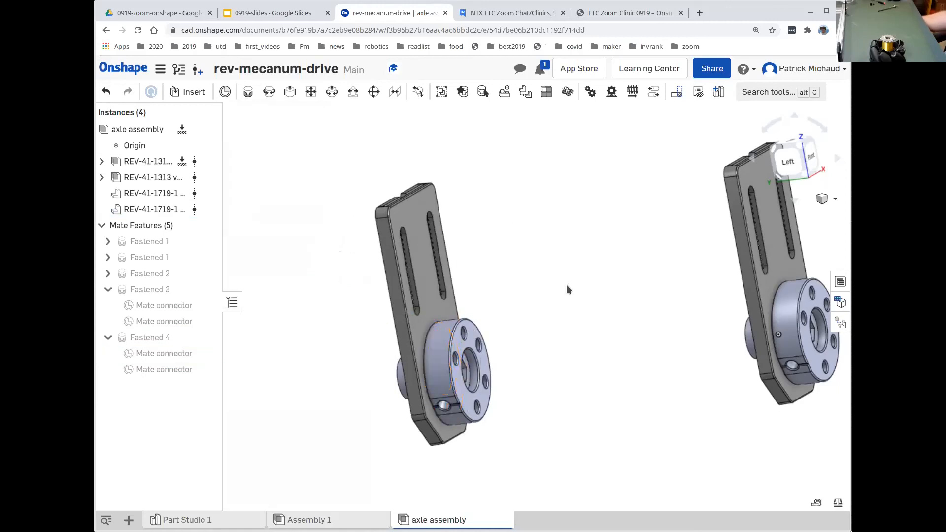
Step: Browse other documents for insertion, from FTC Robotics Parts users through REV Robotics, FTC, Motion and Rotary Motion to the Bearings & Shafts folder
middle_click_drag(593, 324, 549, 340)
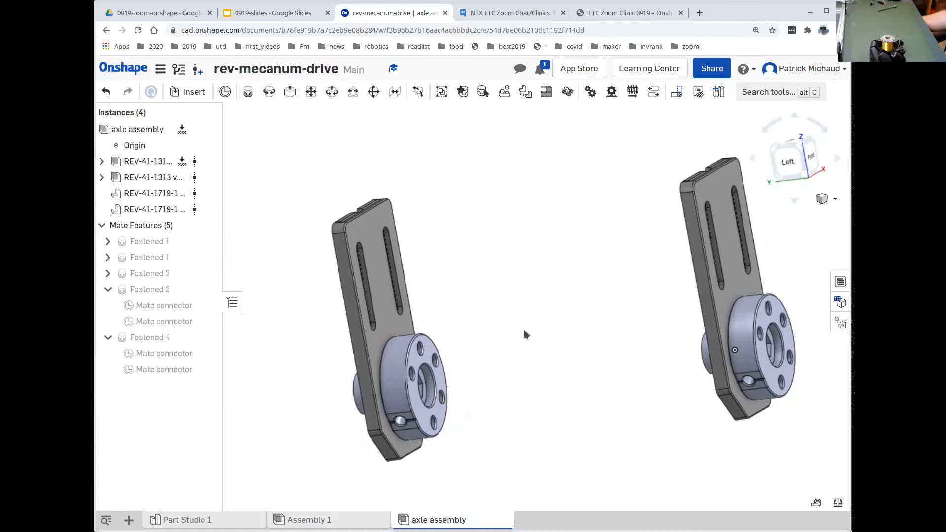
right_click_drag(519, 324, 507, 326)
middle_click_drag(506, 338, 531, 335)
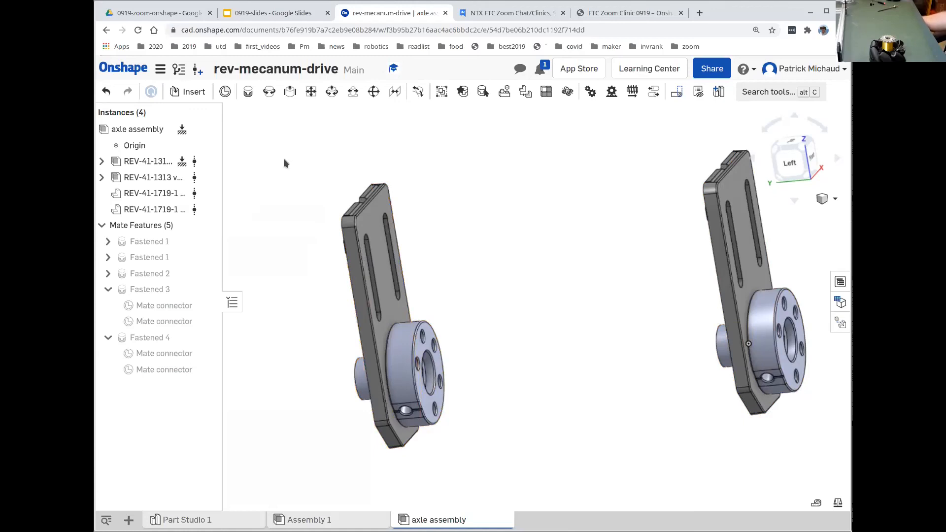
left_click(194, 93)
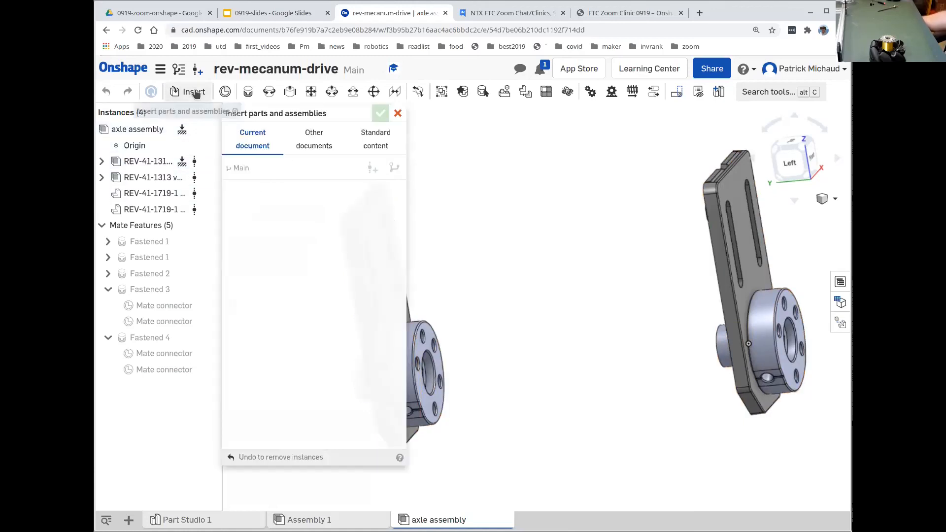
left_click(297, 143)
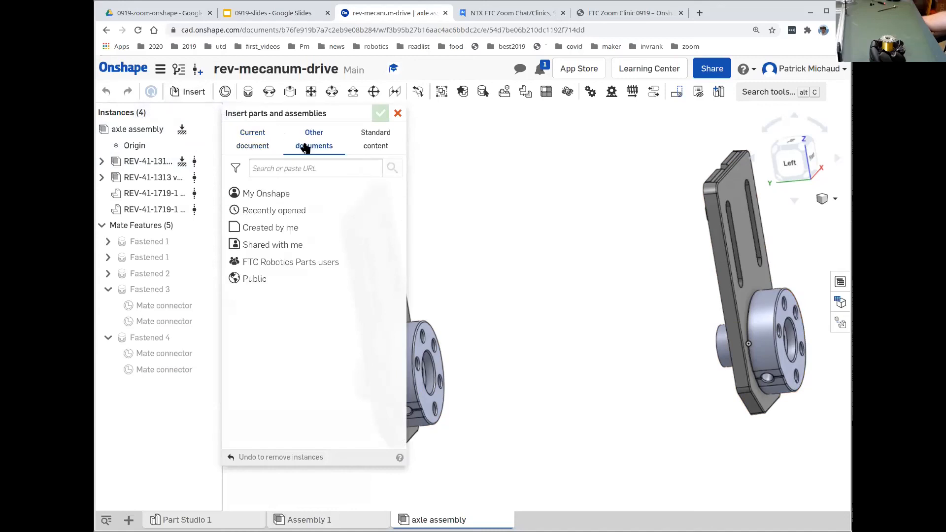
left_click(279, 259)
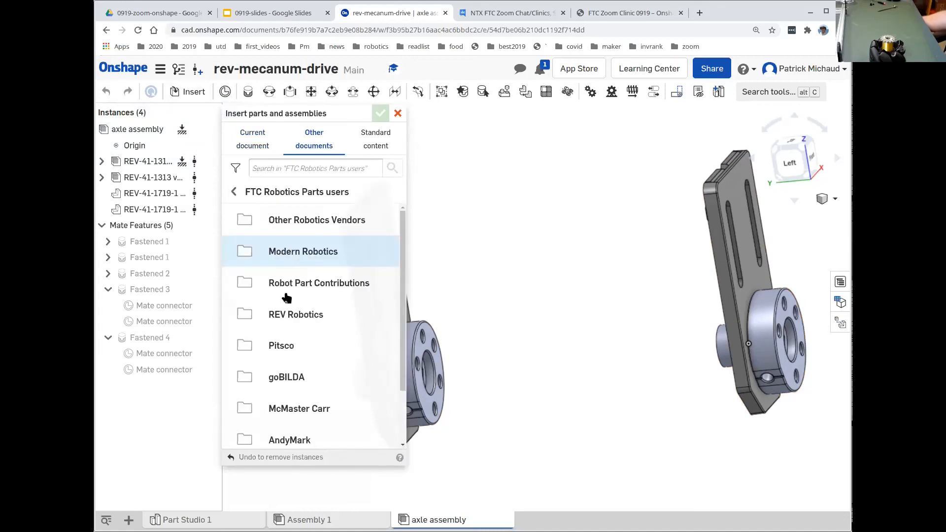
left_click(283, 313)
left_click(285, 226)
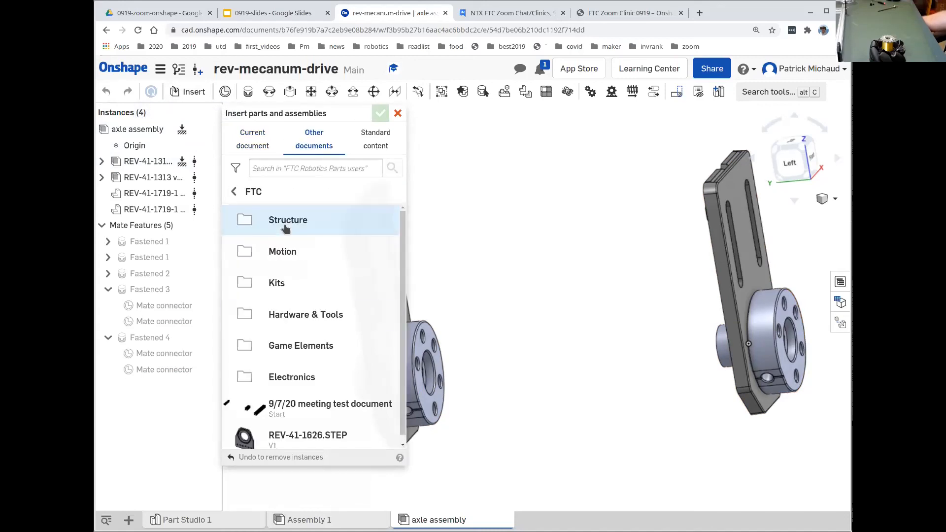
left_click(291, 258)
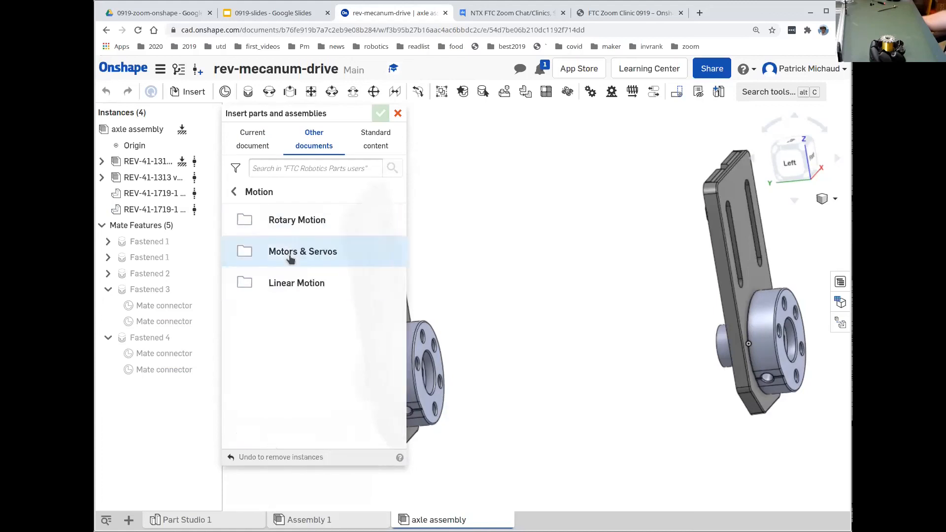
left_click(306, 228)
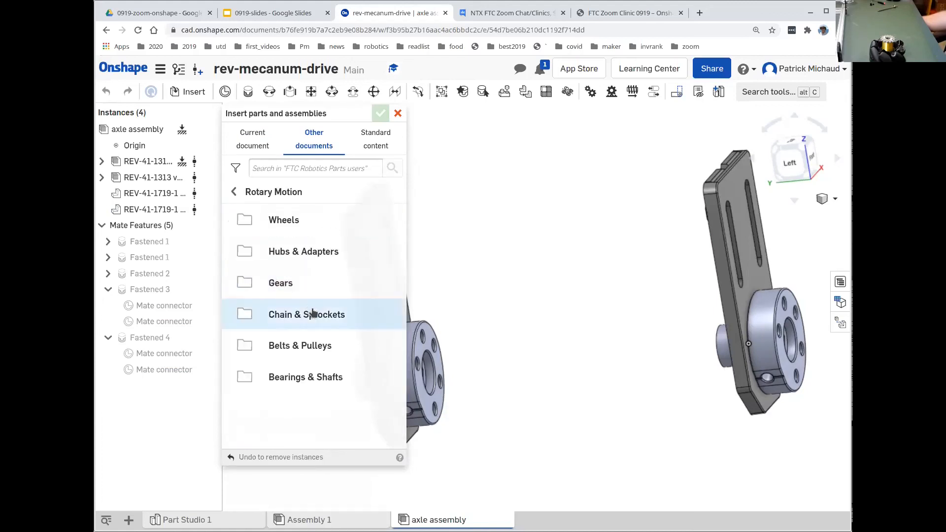
left_click(314, 377)
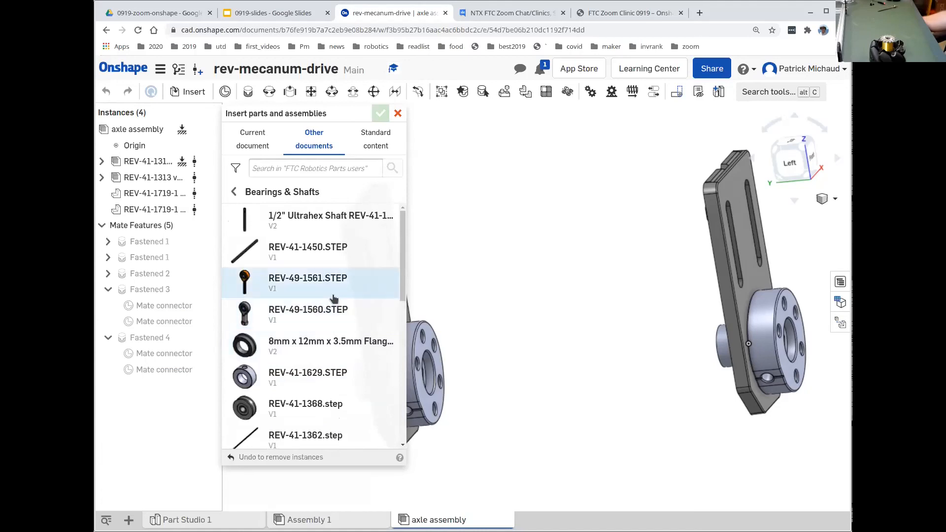
Step: Insert one REV-41-1348 v1 hex shaft from REV-41-1348.step into the axle assembly, placing it below the brackets
scroll(333, 296, "down", 5)
scroll(331, 305, "down", 2)
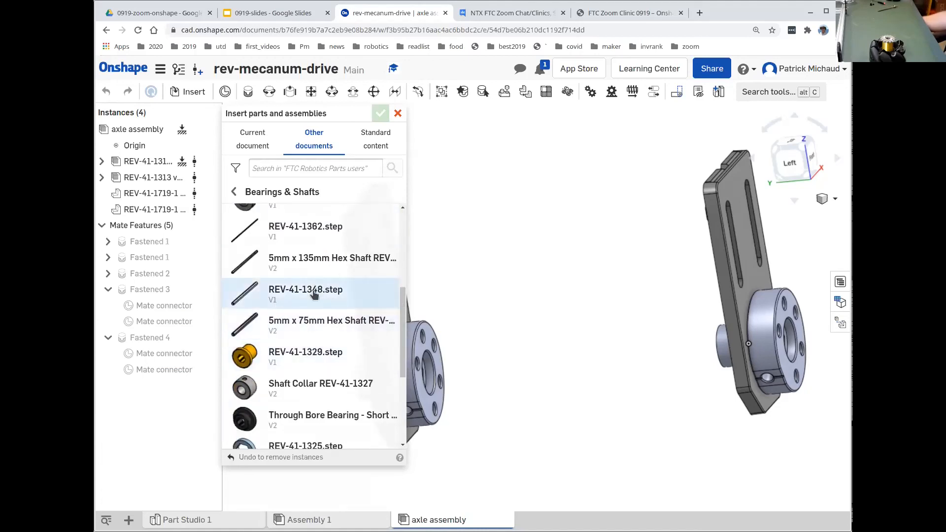
left_click(314, 292)
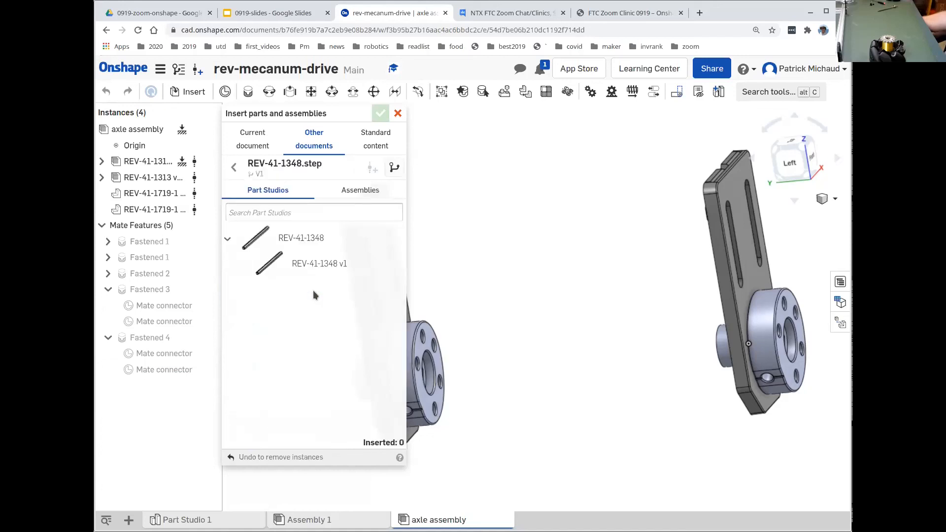
left_click(313, 265)
middle_click_drag(525, 402, 623, 341)
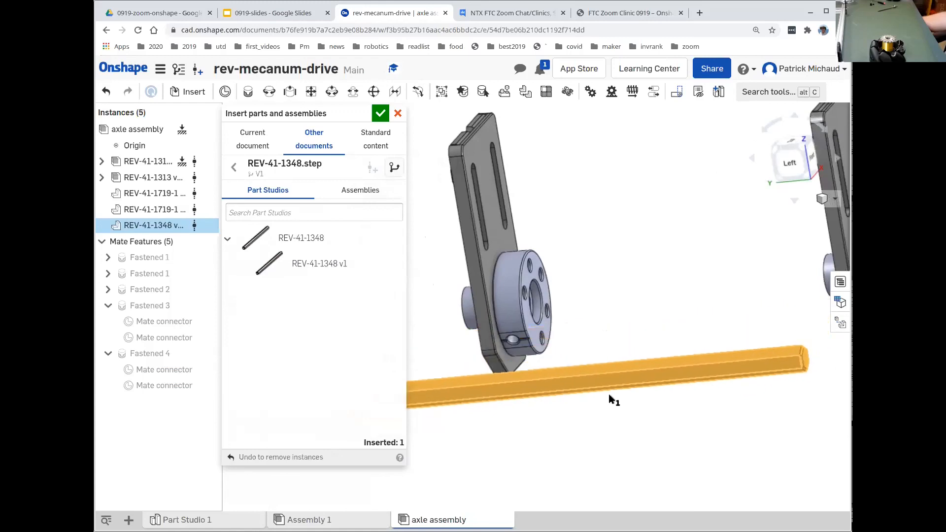
left_click(557, 436)
Step: Fasten the hex shaft's end face to the recessed hex-bore face of the hub whose flange faces away from the other bracket
middle_click_drag(556, 436, 521, 387)
right_click_drag(522, 386, 452, 294)
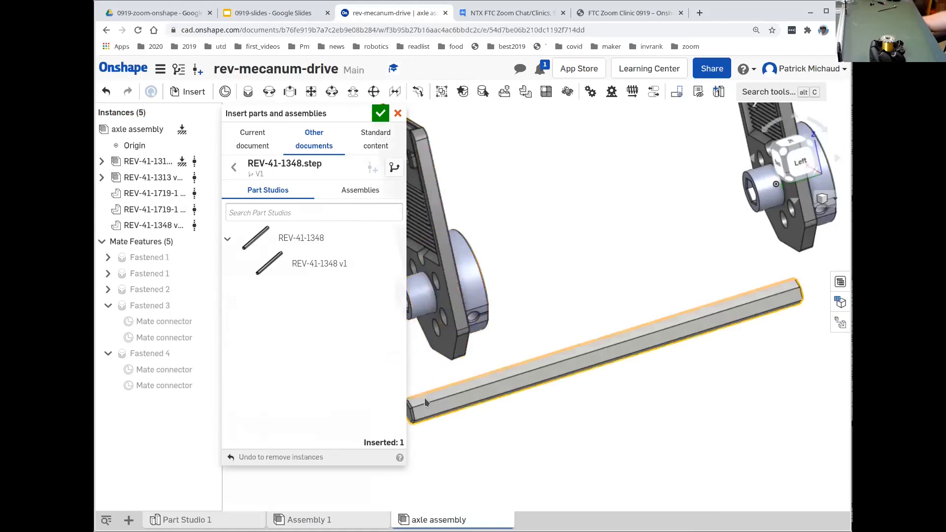
right_click_drag(498, 421, 533, 388)
right_click_drag(605, 362, 648, 311)
right_click_drag(526, 399, 545, 398)
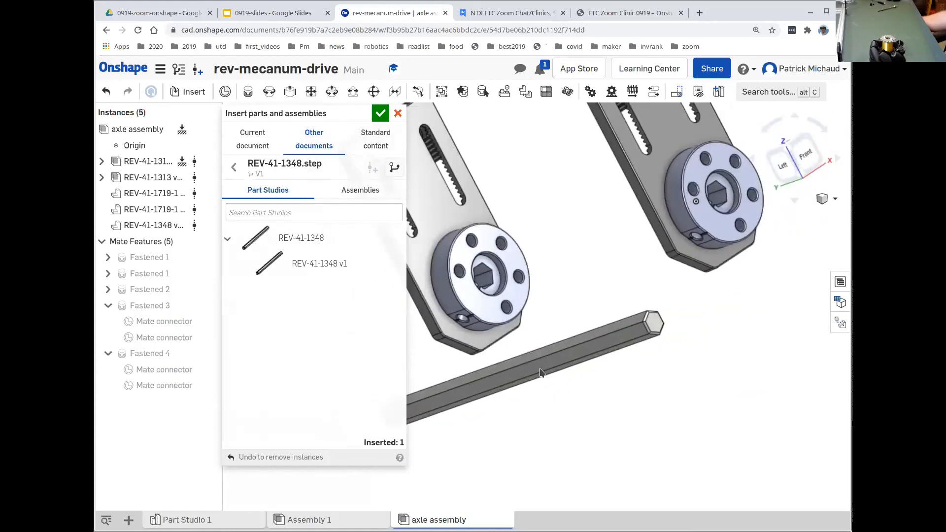
left_click(249, 94)
left_click(654, 325)
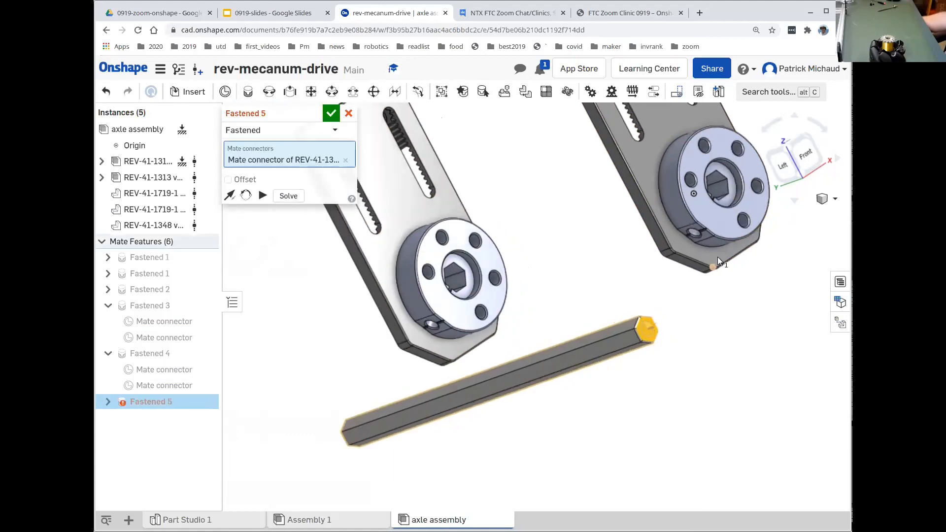
scroll(716, 261, "up", 5)
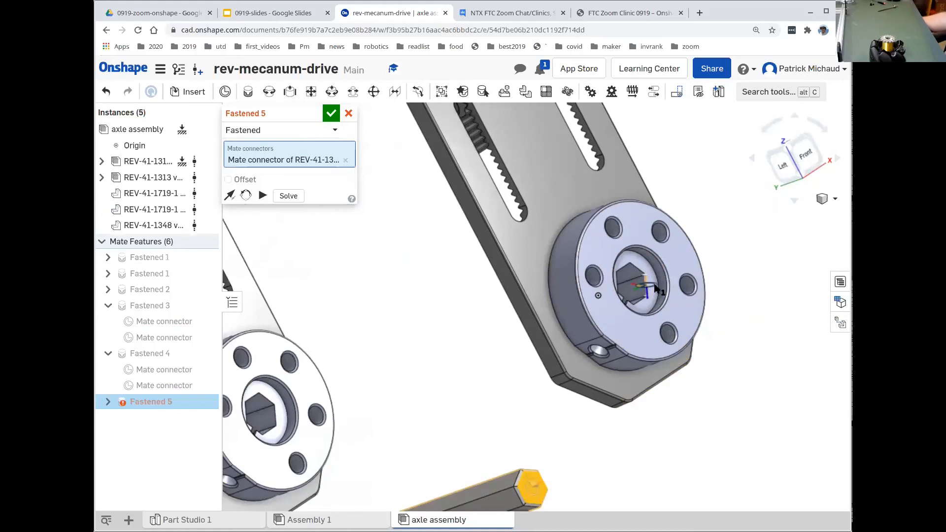
scroll(643, 296, "up", 5)
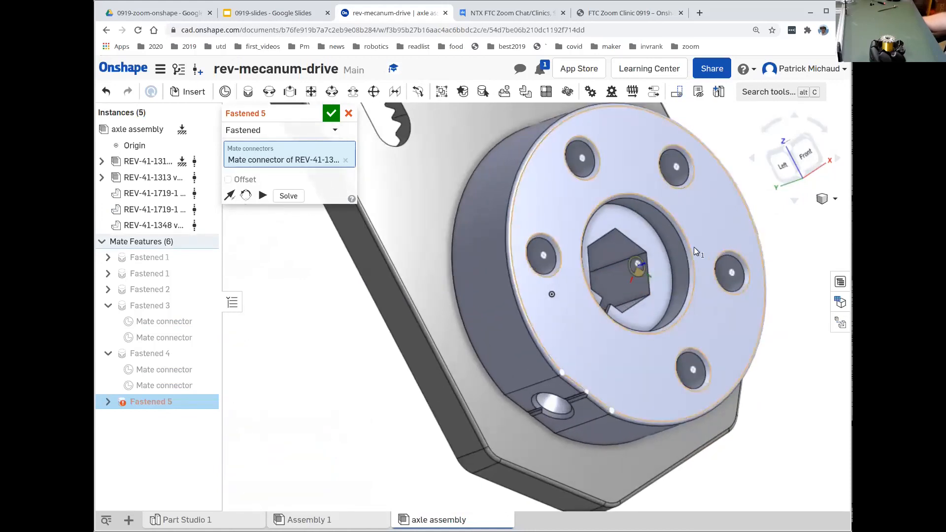
left_click(619, 273)
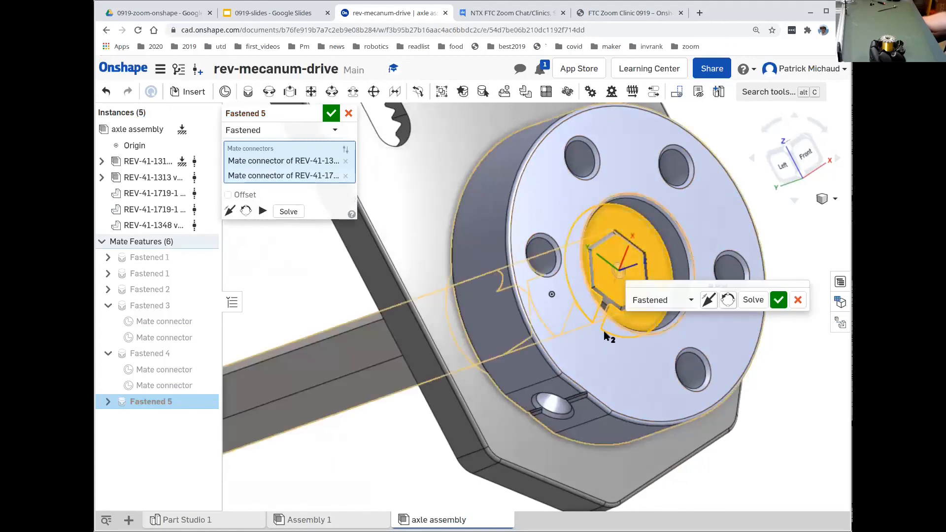
left_click(779, 300)
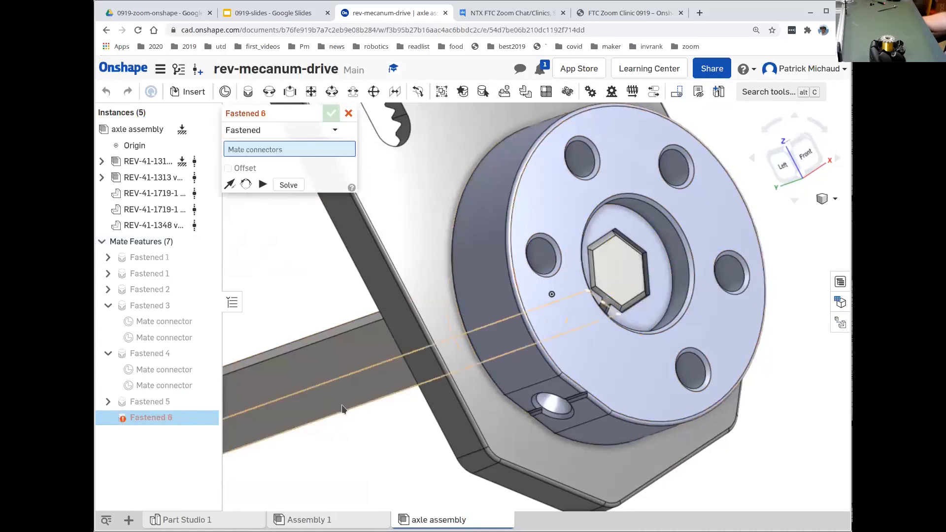
scroll(341, 406, "up", 3)
scroll(342, 407, "down", 3)
middle_click_drag(341, 407, 439, 369)
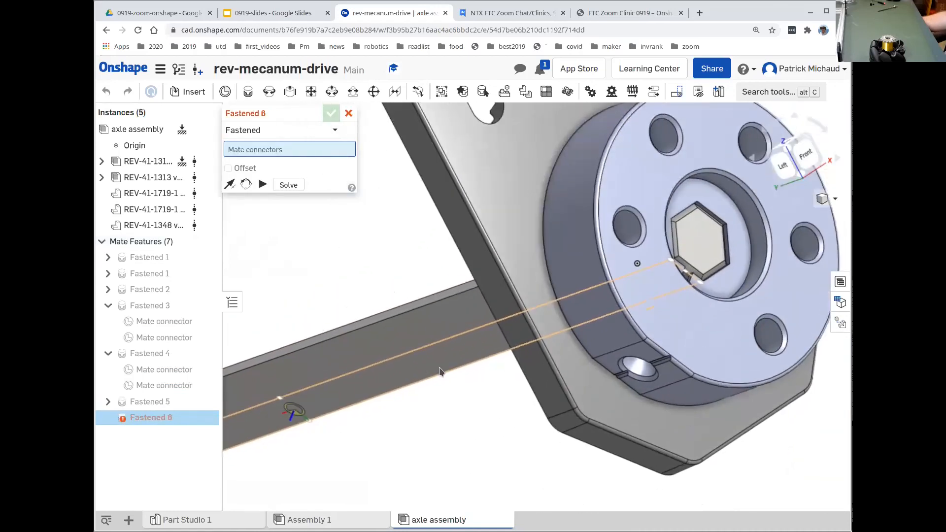
left_click(778, 159)
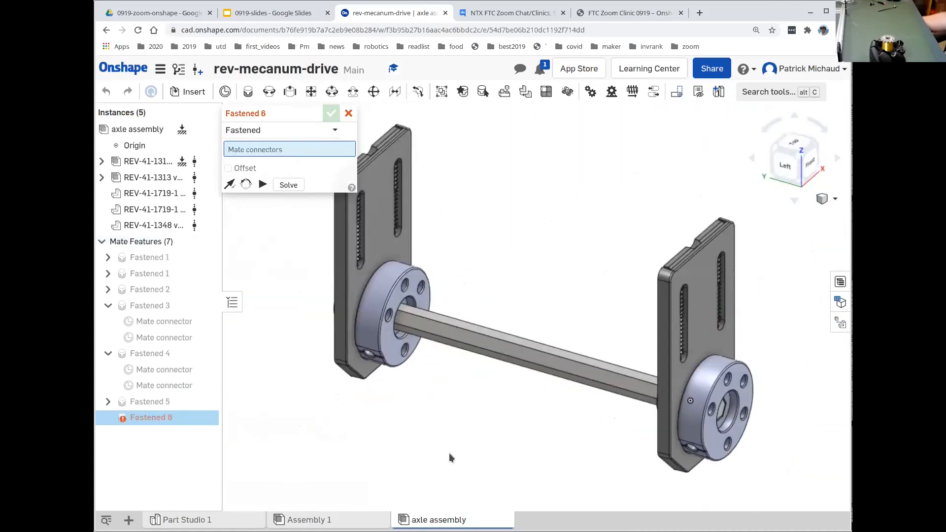
middle_click_drag(439, 424, 489, 426)
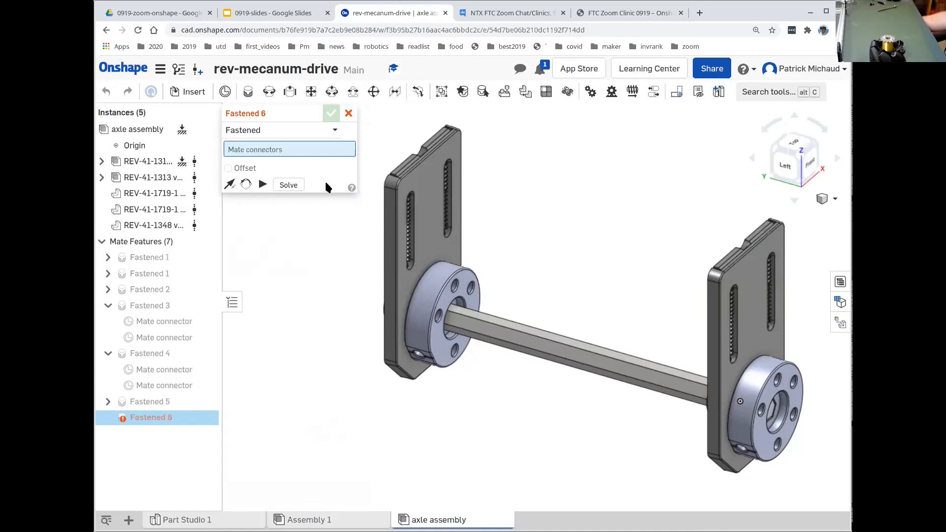
key("Escape")
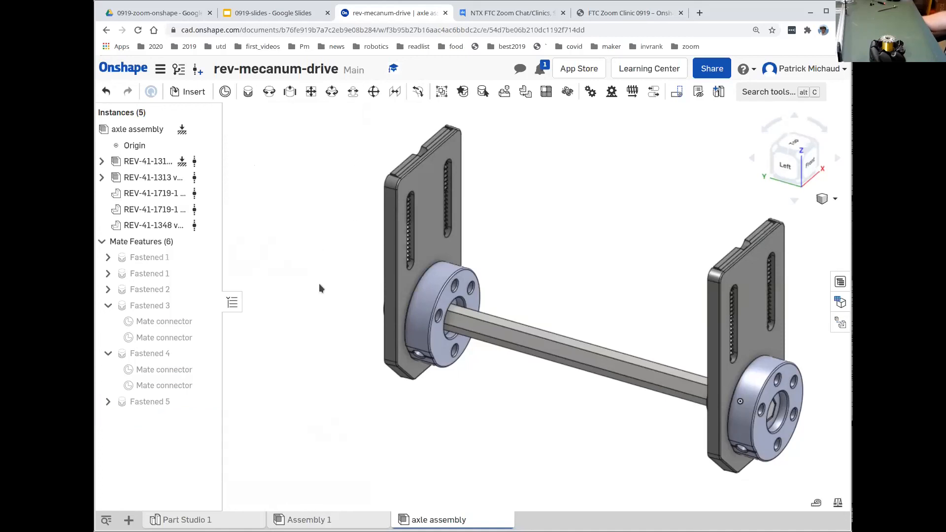
Step: Insert the axle assembly from the current document into Assembly 1, placing it in free space beside the drive frame
middle_click_drag(319, 284, 305, 290)
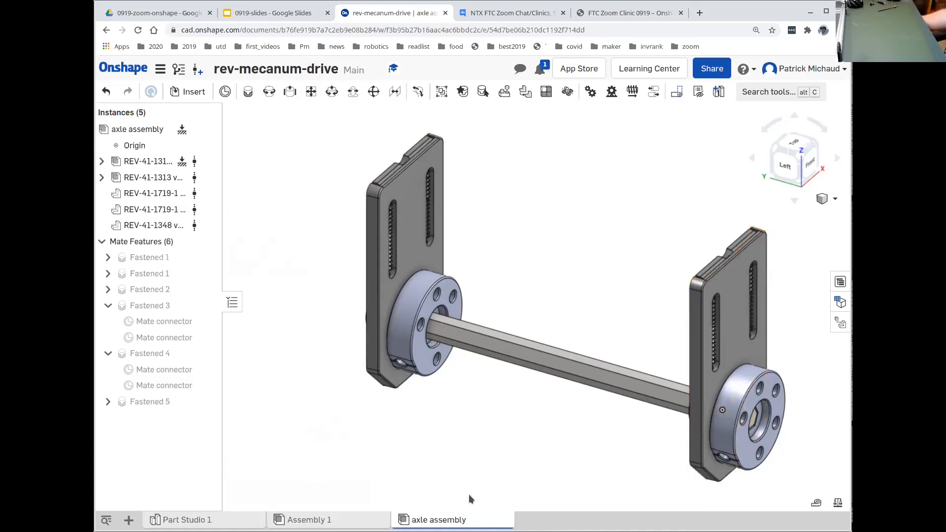
left_click(307, 520)
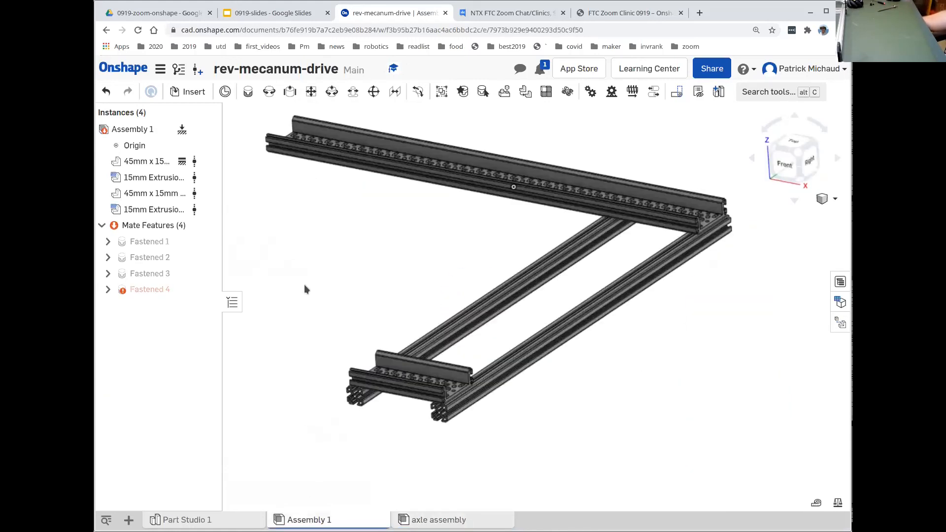
middle_click_drag(317, 275, 349, 262)
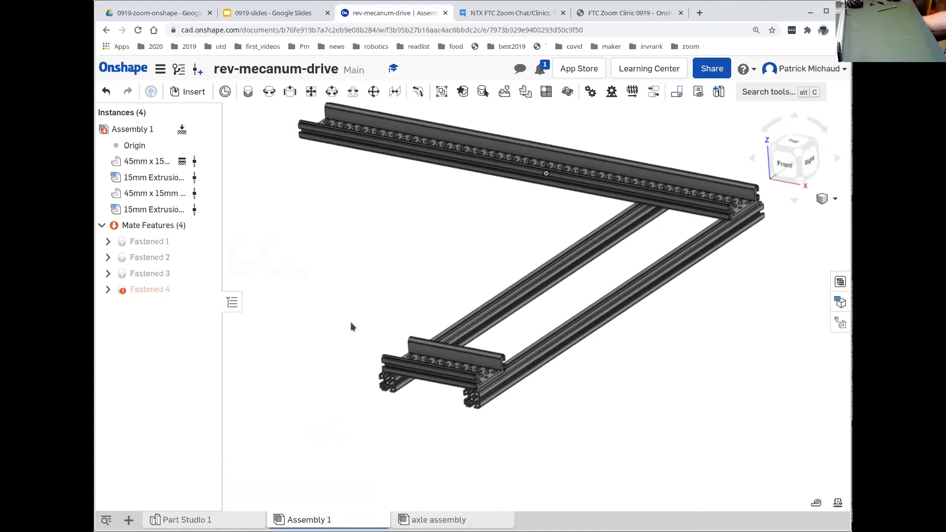
left_click(188, 92)
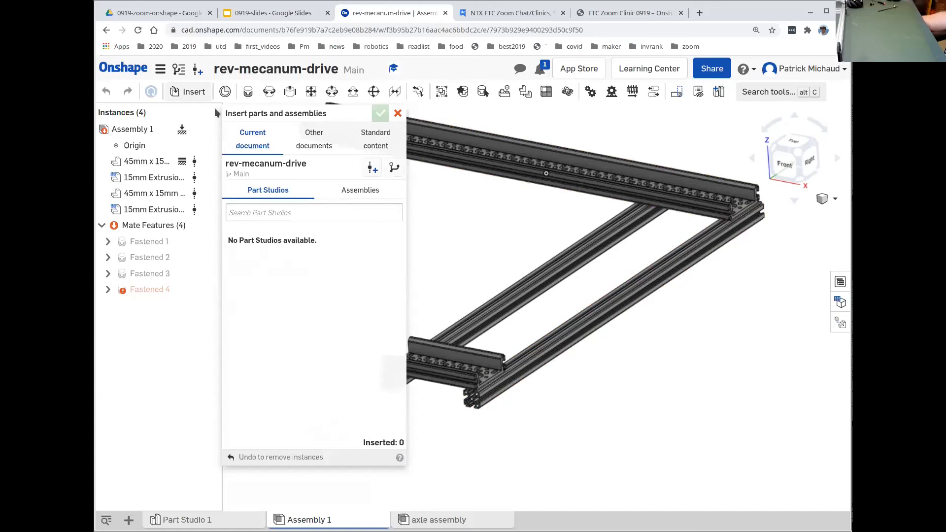
left_click(361, 196)
left_click(295, 242)
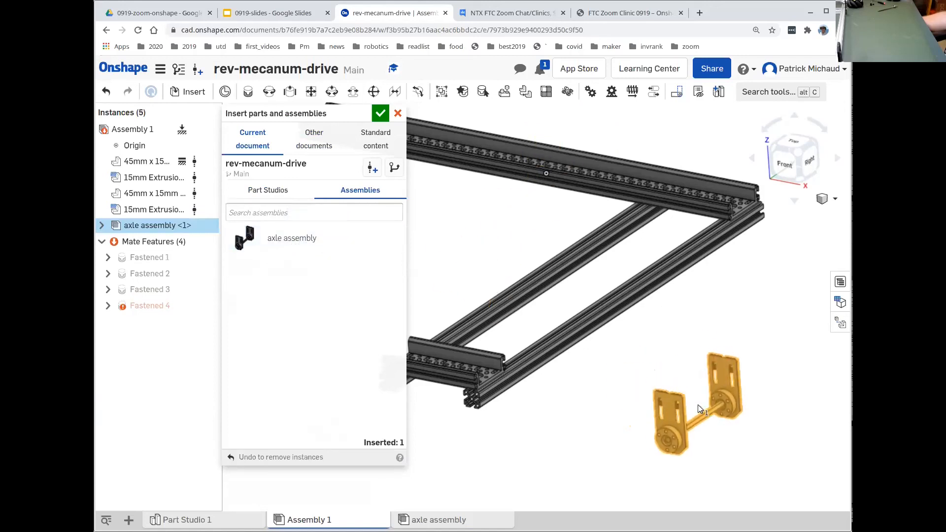
left_click(698, 404)
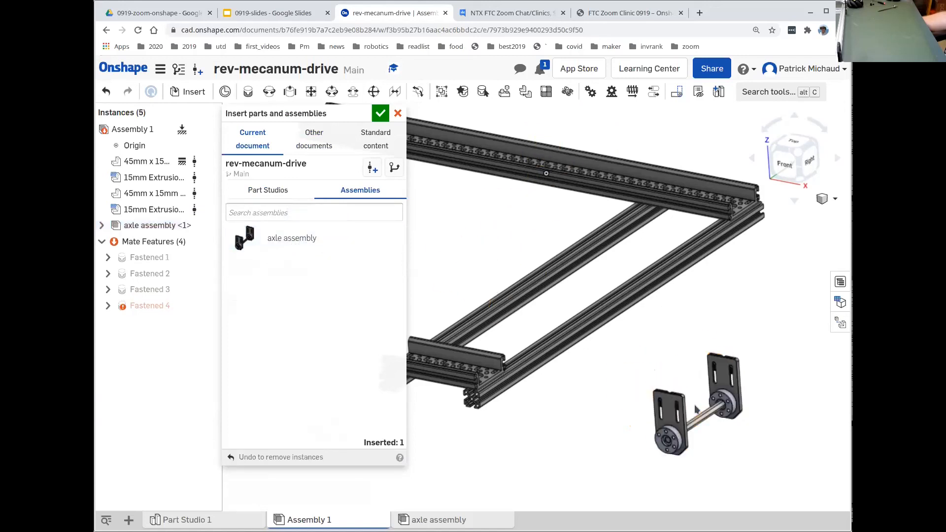
left_click(380, 113)
Step: Begin a Fastened mate from one of the two small holes near the upper edge of the axle assembly bracket's ribbed face
middle_click_drag(581, 437, 532, 444)
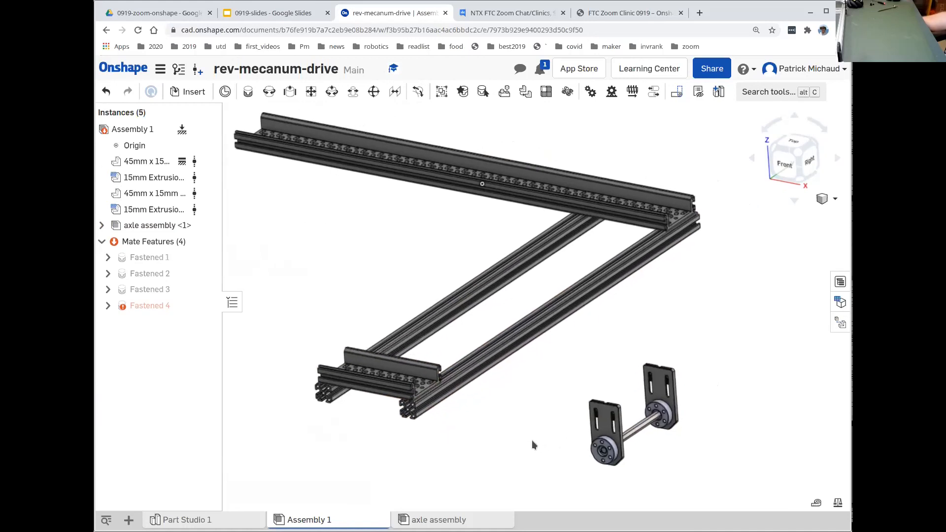
right_click_drag(522, 444, 646, 448)
scroll(436, 449, "down", 2)
scroll(436, 447, "up", 6)
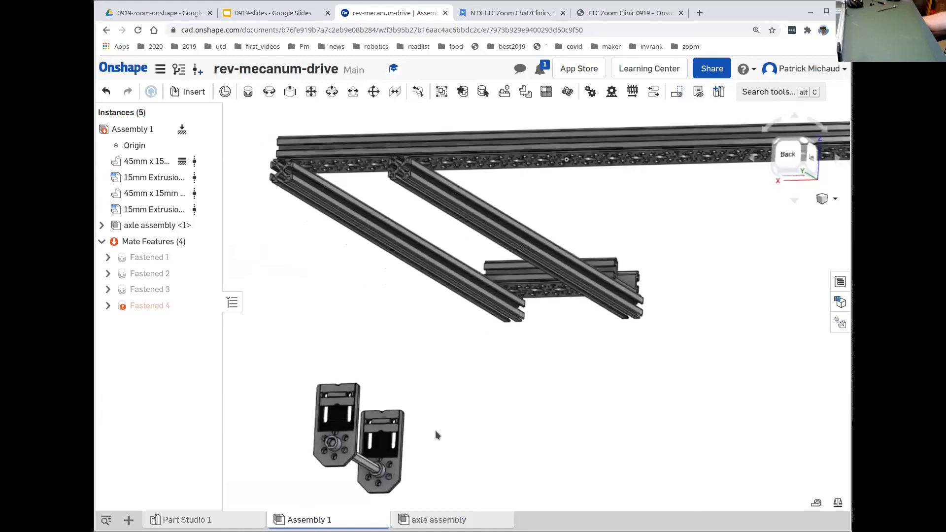
scroll(433, 429, "up", 5)
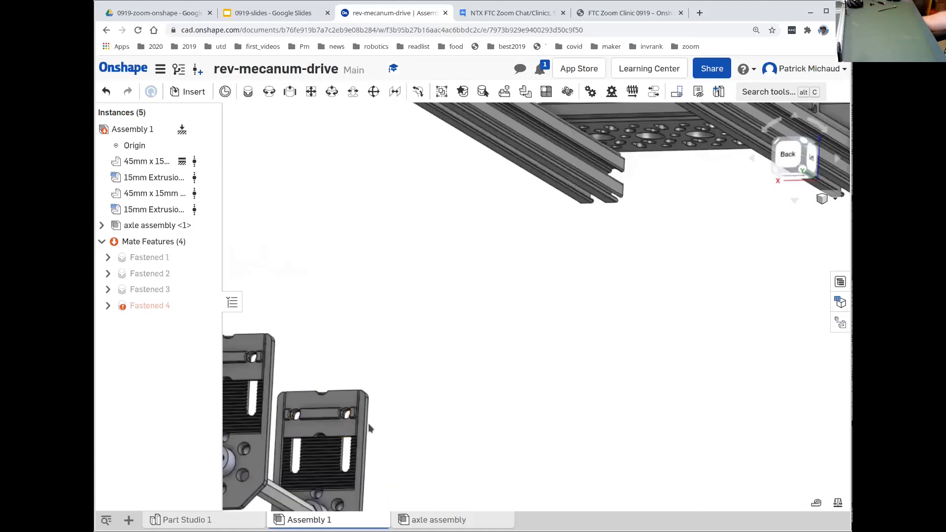
scroll(422, 426, "up", 4)
middle_click_drag(424, 424, 604, 329)
left_click(245, 90)
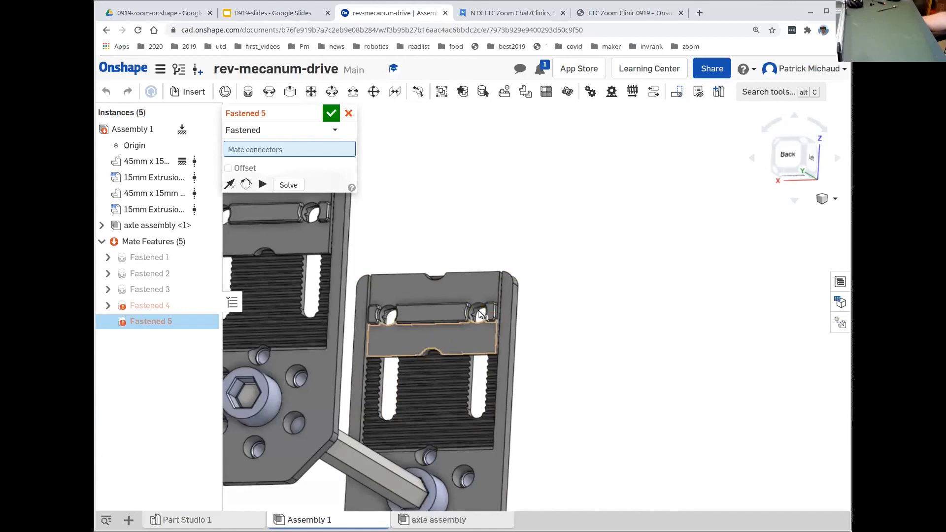
left_click(477, 311)
Step: Attach the bracket hole's mate connector to the end of the outer 15 mm extrusion's side-slot floor, beside the short channel
middle_click_drag(540, 221, 520, 245)
right_click_drag(520, 245, 479, 287)
key("f")
middle_click_drag(658, 306, 654, 345)
right_click_drag(604, 382, 500, 448)
scroll(463, 385, "up", 10)
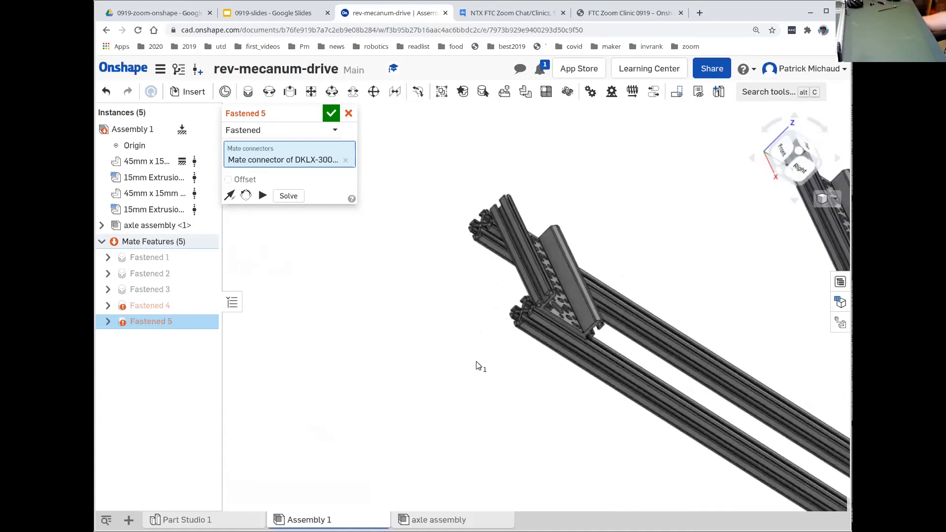
right_click_drag(483, 347, 401, 377)
scroll(394, 389, "up", 8)
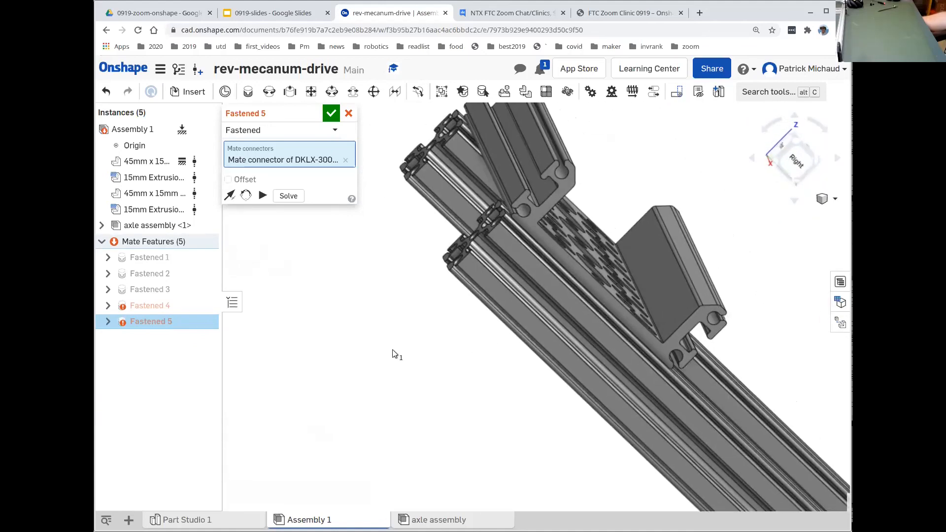
middle_click_drag(487, 245, 423, 389)
scroll(422, 389, "up", 5)
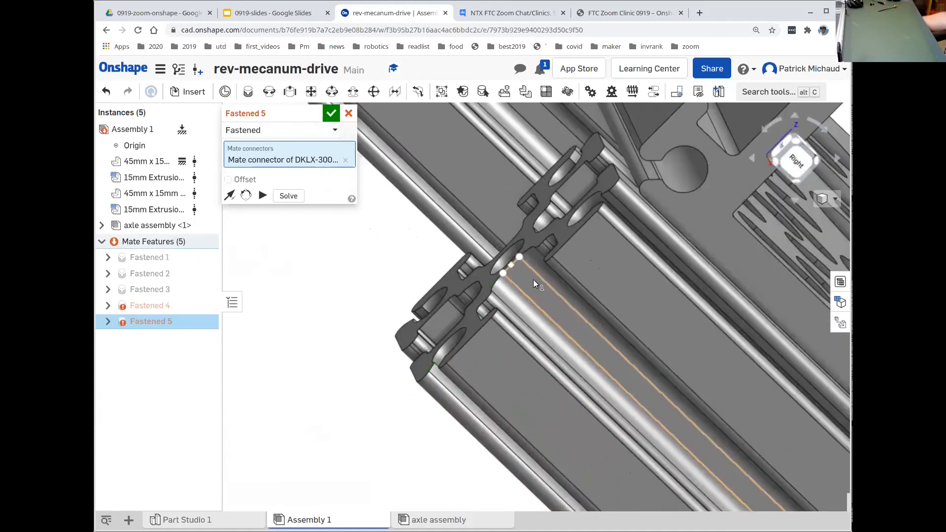
left_click(508, 268)
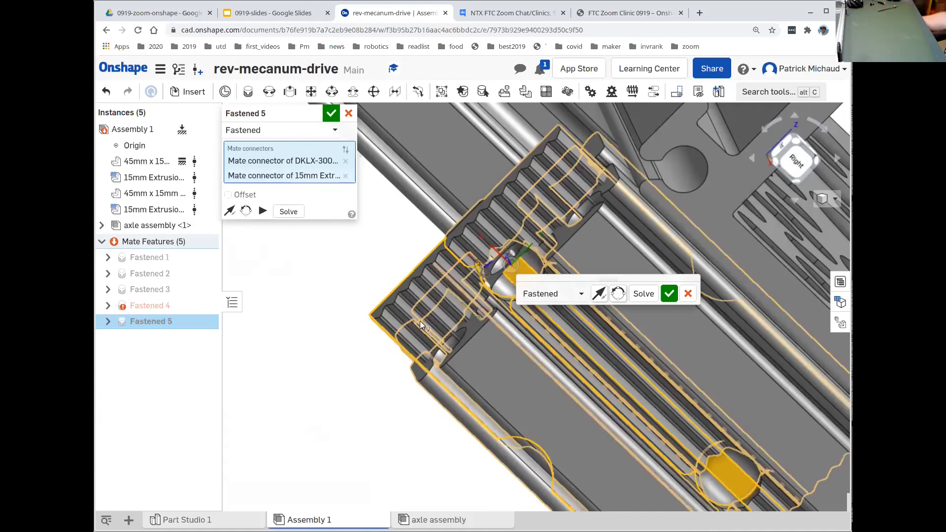
Step: Solve the Fastened mate and inspect how the axle bracket sits against the extrusion and short channel
middle_click_drag(376, 363, 385, 334)
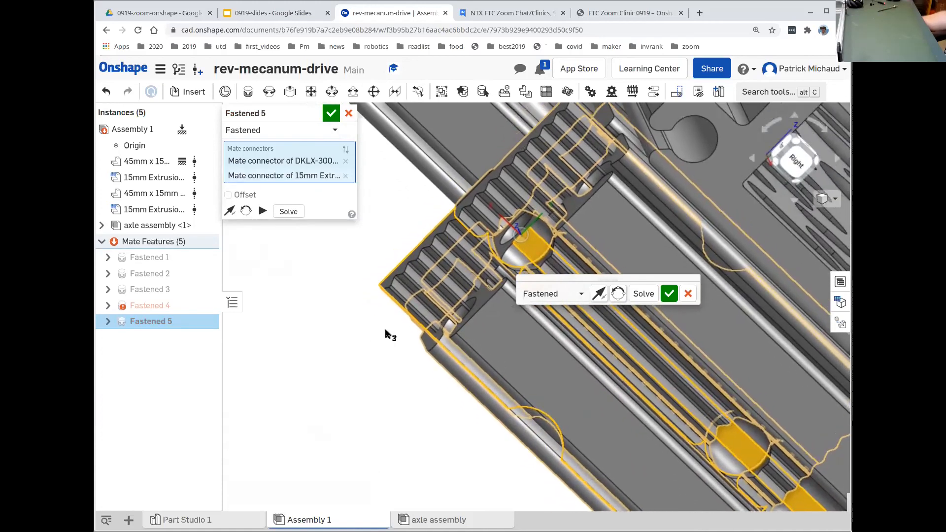
mouse_move(374, 356)
right_mouse_down()
mouse_move(382, 366)
mouse_move(362, 349)
right_mouse_up()
middle_click_drag(362, 351, 295, 336)
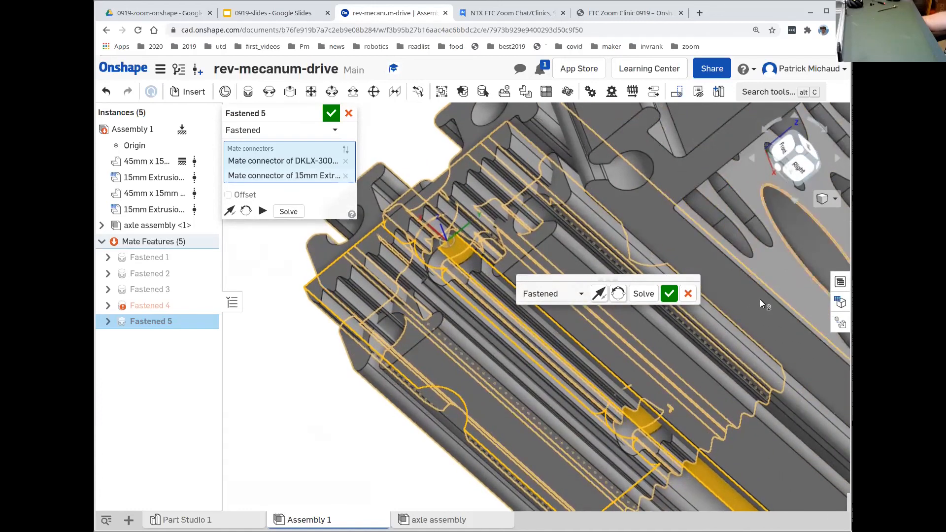
scroll(740, 327, "up", 2)
scroll(741, 325, "down", 5)
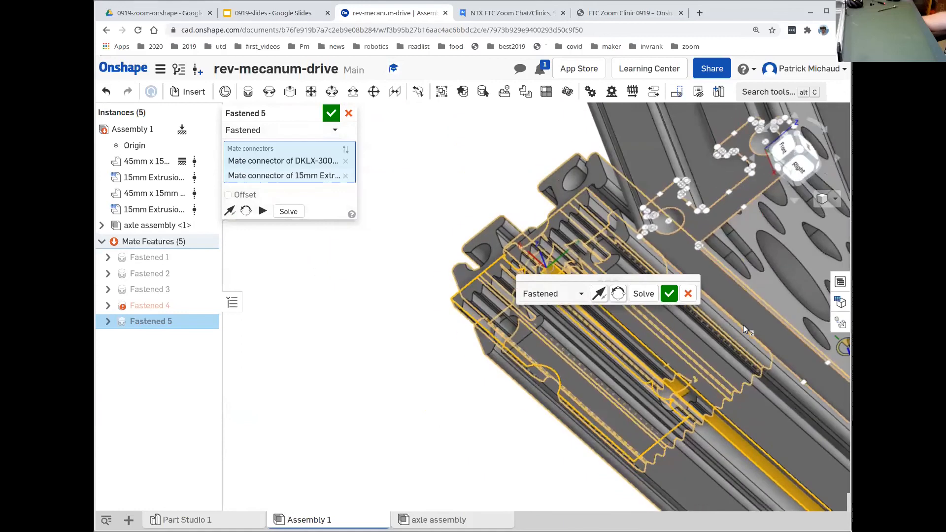
scroll(743, 325, "down", 2)
middle_click_drag(563, 407, 372, 405)
left_click_drag(604, 280, 680, 141)
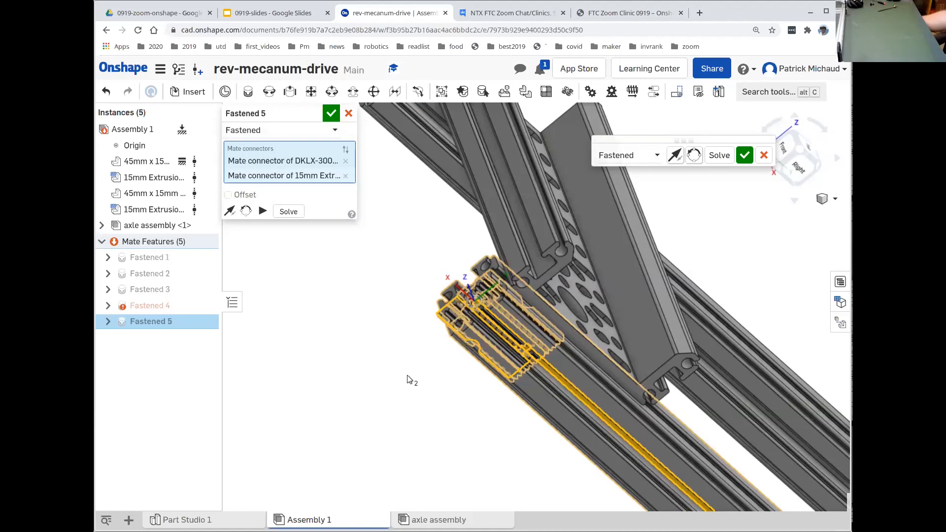
middle_click_drag(410, 371, 434, 356)
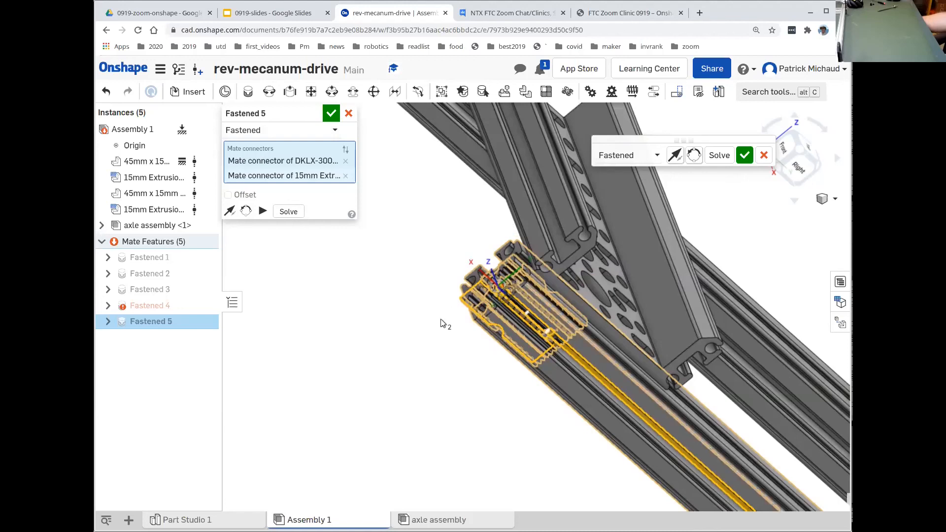
middle_click_drag(424, 349, 376, 367)
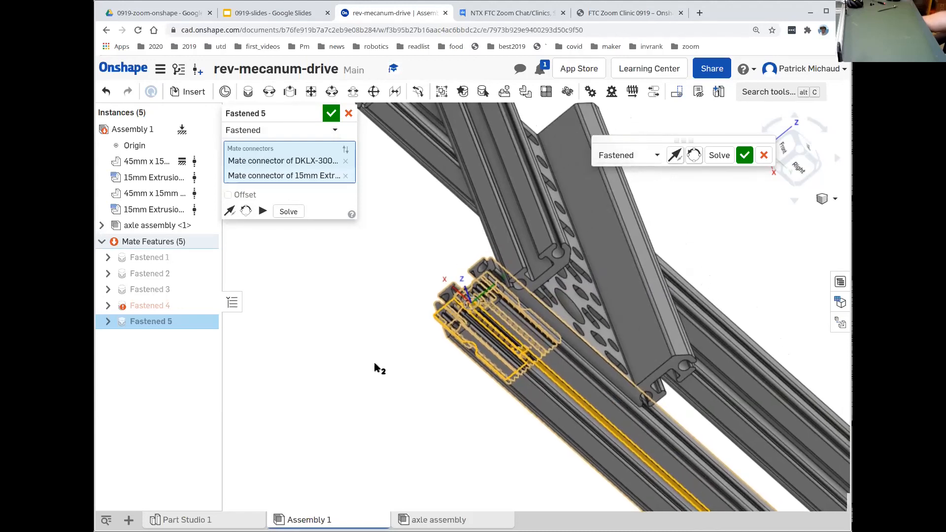
left_click(720, 156)
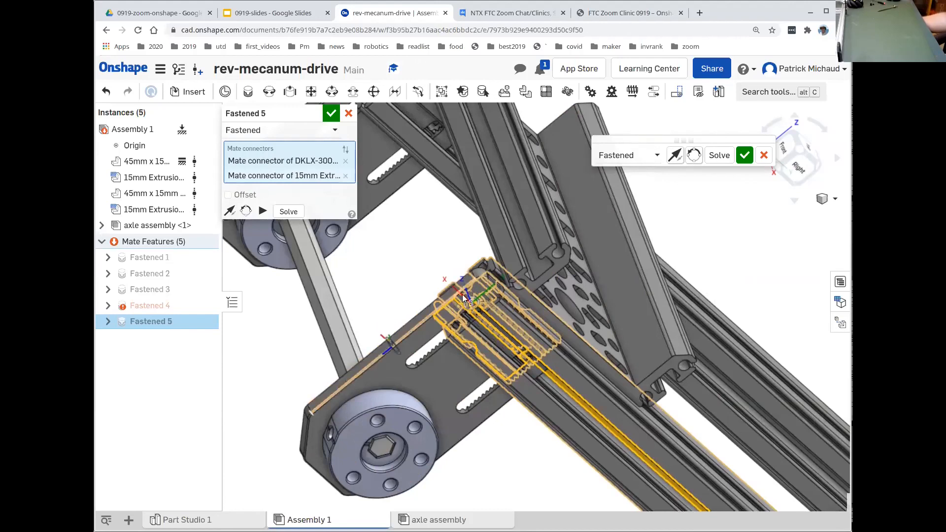
right_click_drag(414, 297, 392, 322)
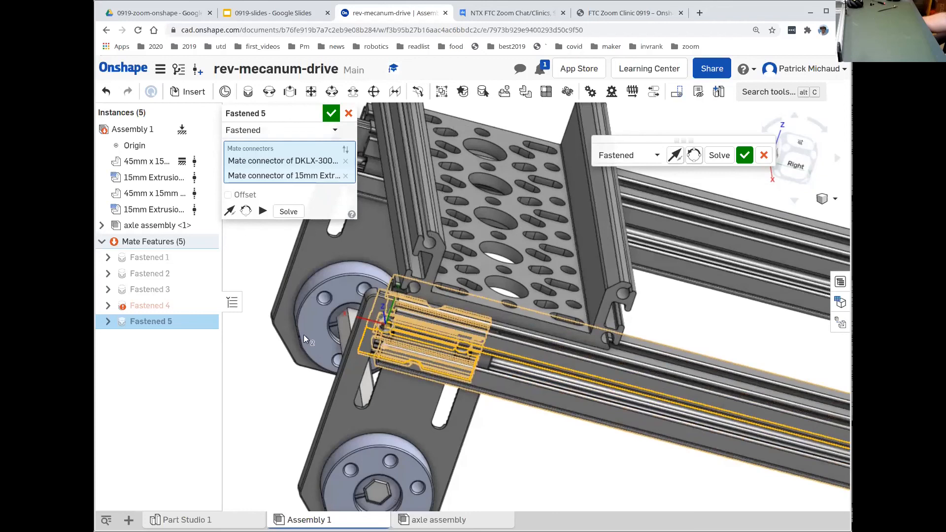
Step: Offset the axle assembly's mate by -5.5 mm in Z and -42 mm in X, and accept the mate
left_click(228, 195)
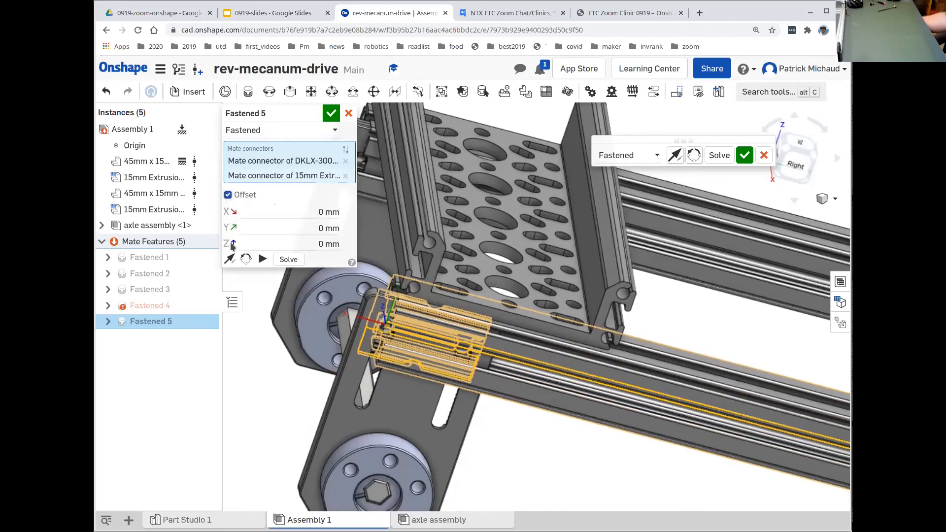
left_click(319, 243)
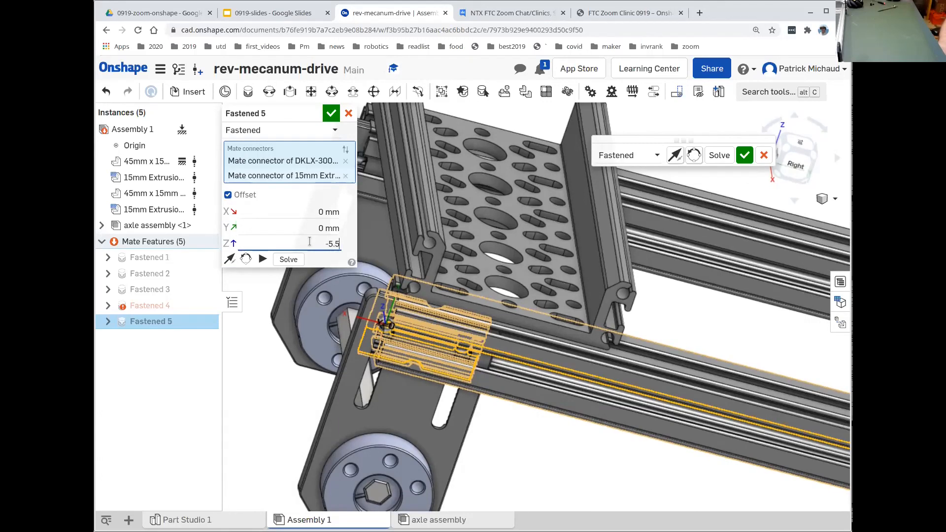
type("mm")
key("Return")
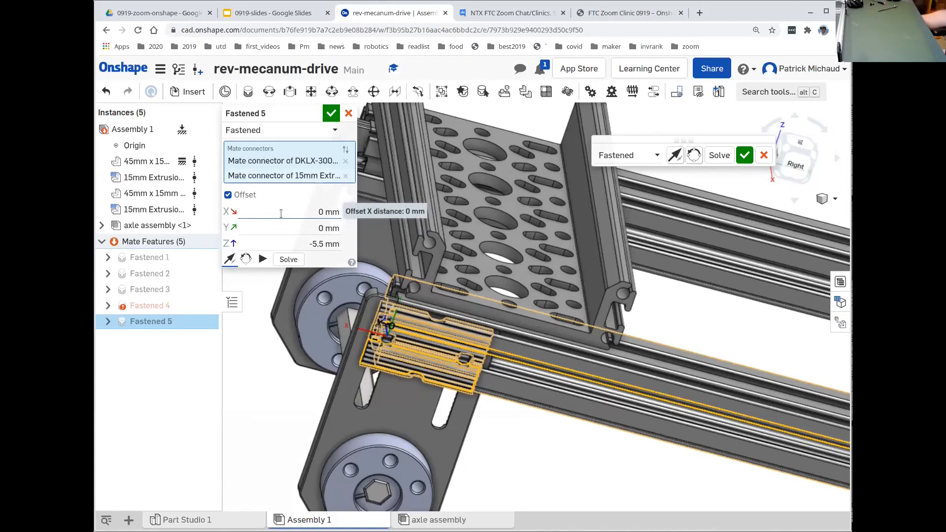
left_click(302, 213)
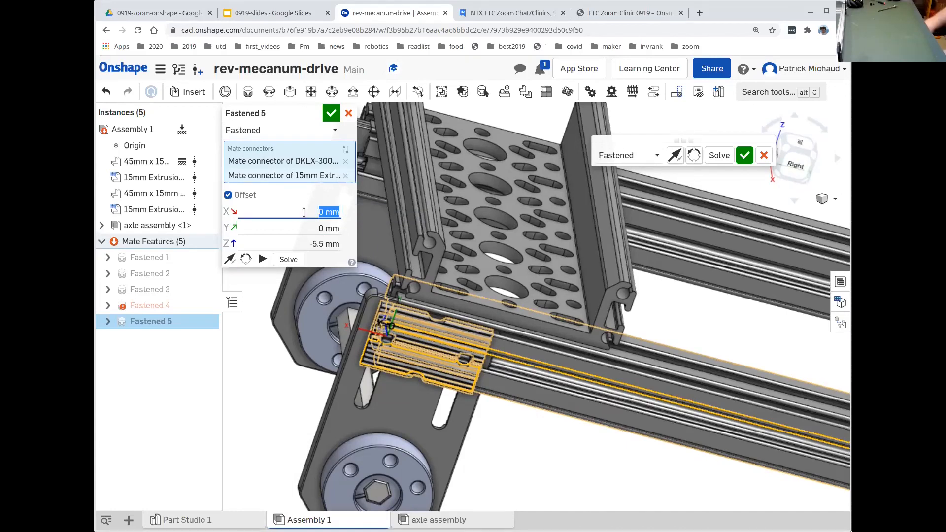
type("-42")
key("Tab")
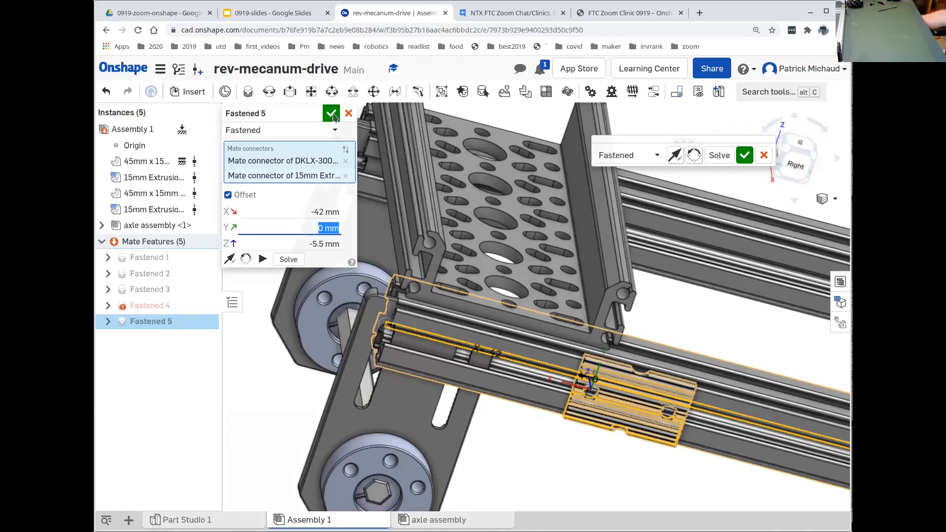
left_click(331, 115)
Step: Copy the mounted axle assembly and paste a second instance into free space above the short channel
right_click_drag(261, 338, 339, 377)
scroll(338, 377, "down", 5)
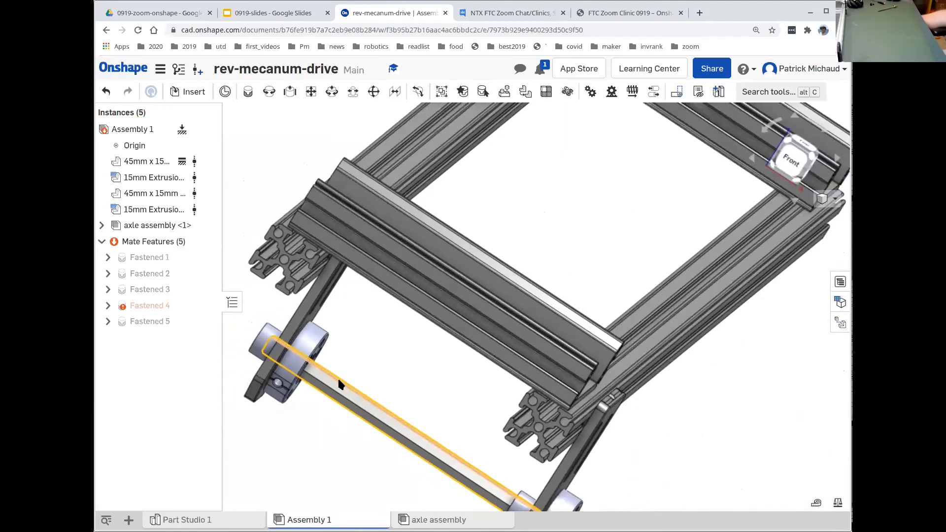
middle_click_drag(363, 389, 408, 373)
right_click_drag(408, 373, 286, 348)
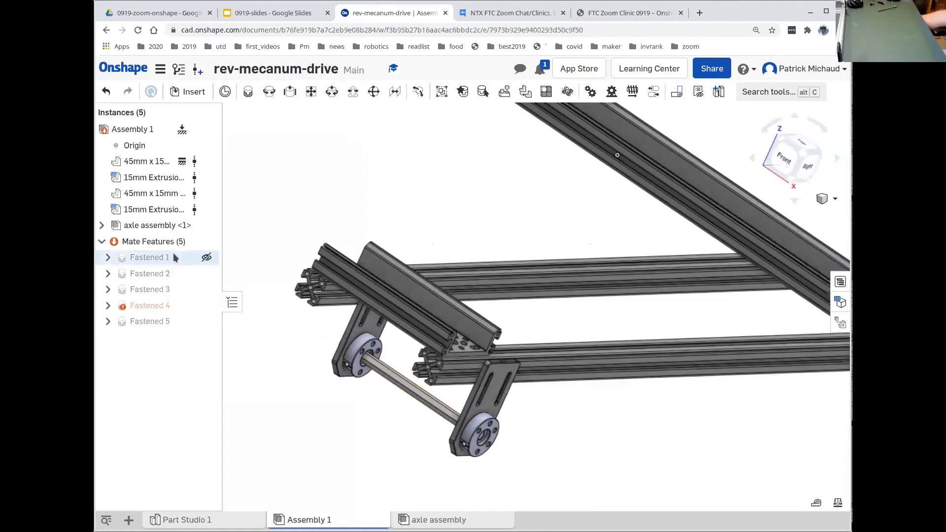
right_click(160, 225)
left_click(190, 241)
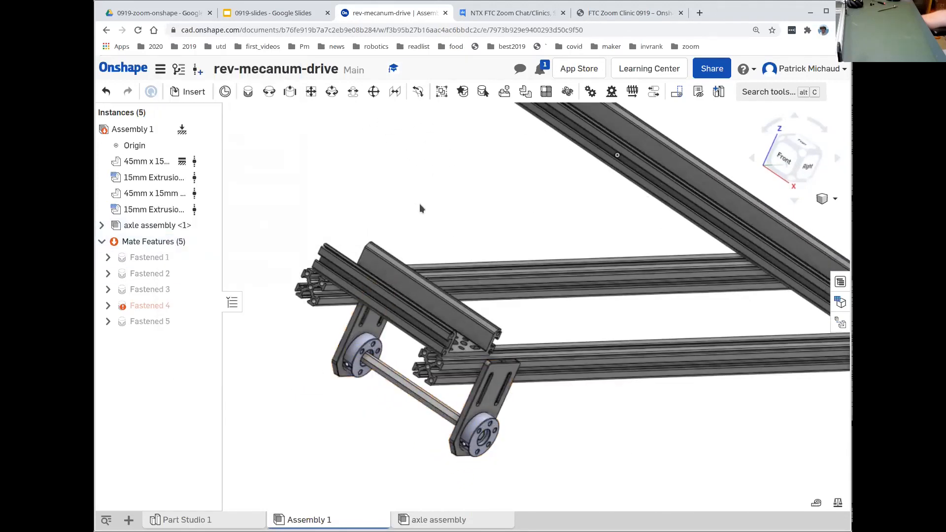
right_click(442, 193)
left_click(467, 214)
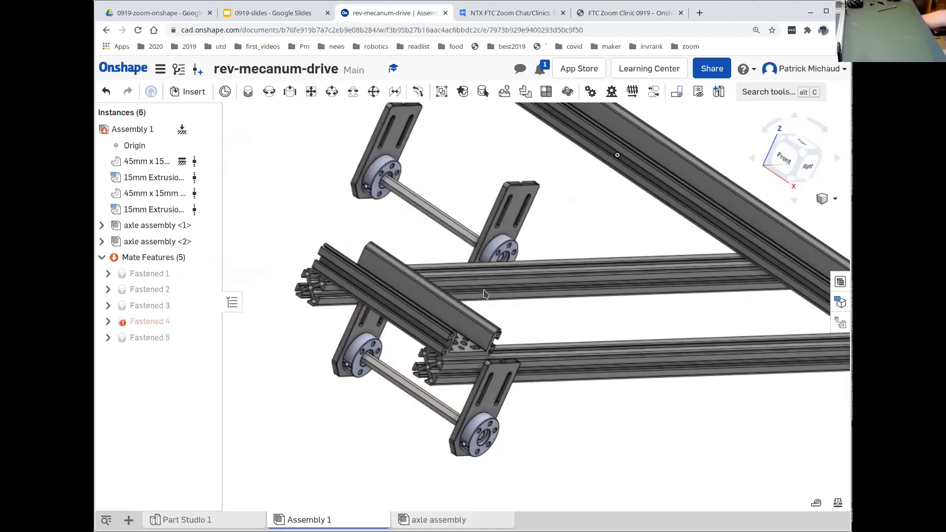
Step: Fasten the copied axle assembly's opposite bracket hole to the side-slot floor at the extrusion's other end, beside the long channel
right_click_drag(295, 234, 401, 387)
scroll(401, 380, "up", 5)
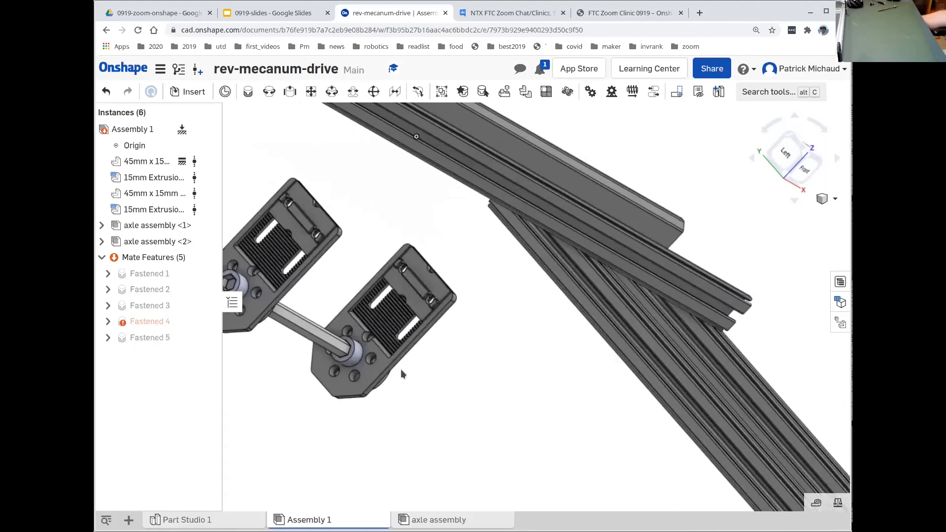
left_click(248, 92)
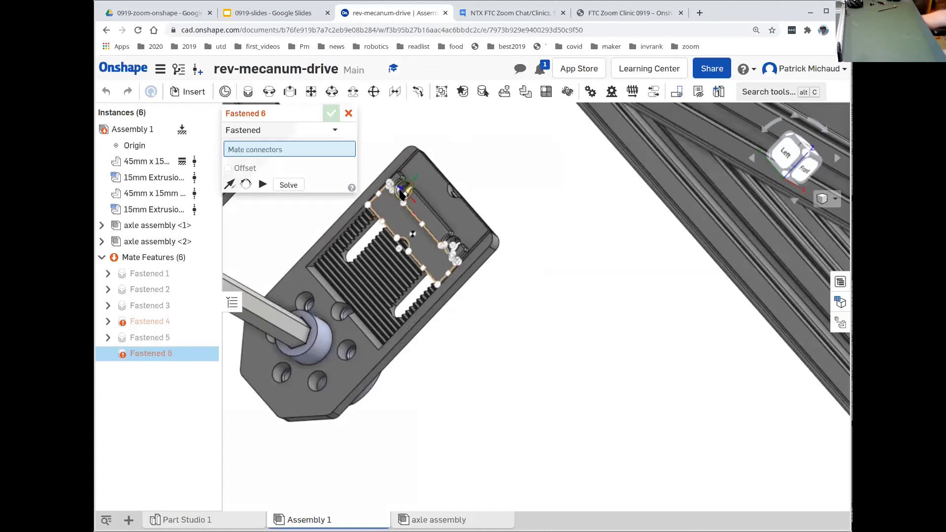
left_click(404, 190)
right_click_drag(668, 367, 550, 381)
right_click_drag(672, 374, 395, 472)
scroll(668, 398, "up", 2)
scroll(693, 370, "up", 2)
right_click_drag(675, 394, 667, 275)
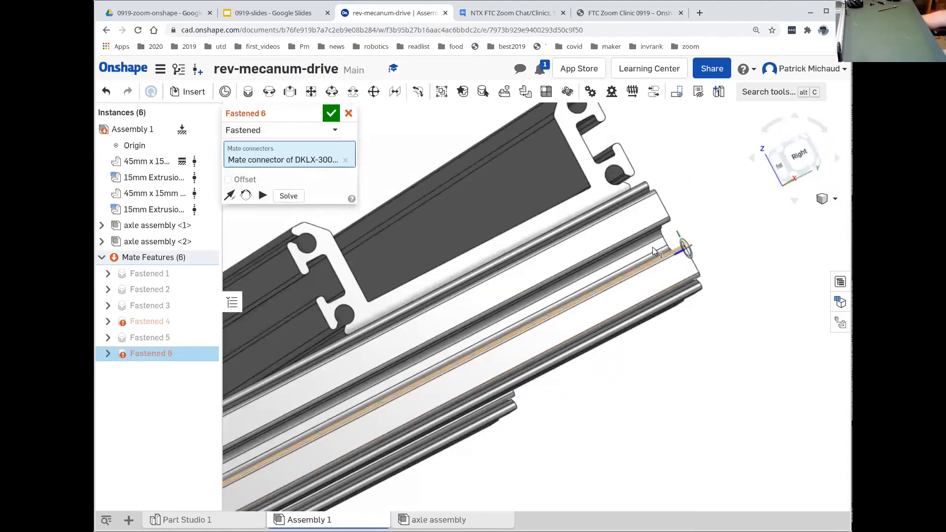
scroll(652, 247, "up", 3)
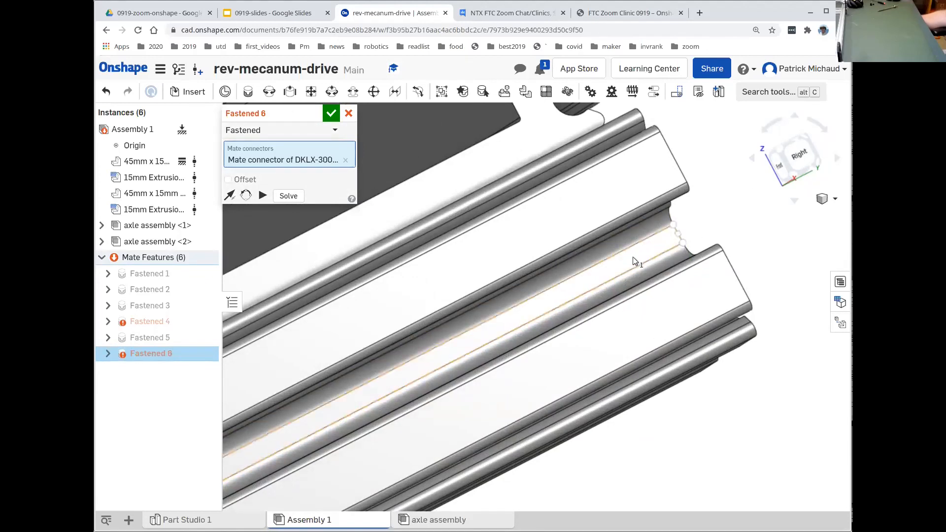
left_click(676, 239)
Step: Enable the offset on the copied axle assembly's Fastened mate and set its Z distance to -5.5 mm
middle_click_drag(626, 279, 590, 250)
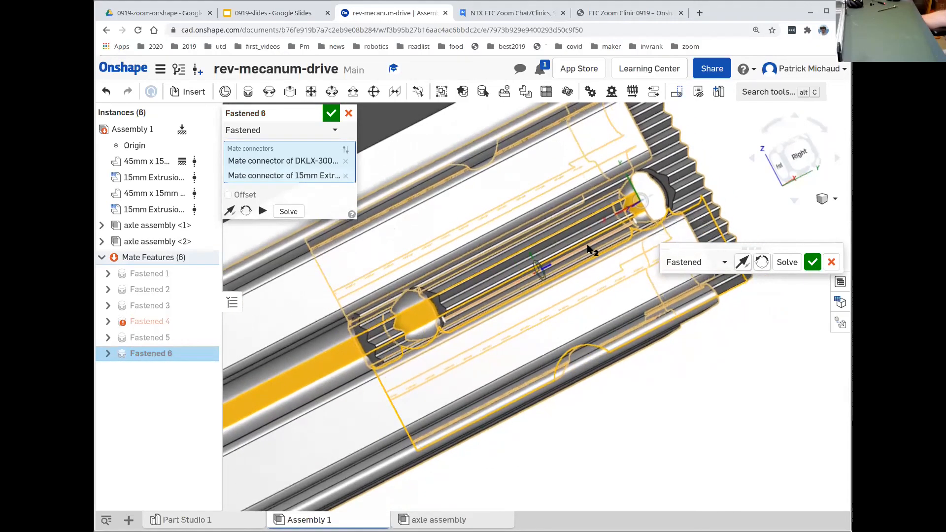
right_click_drag(588, 247, 600, 259)
left_click(229, 195)
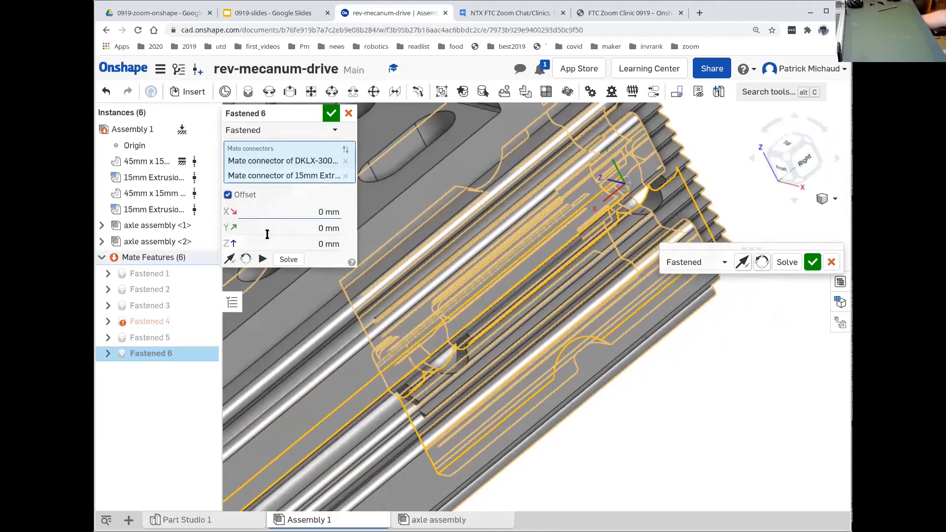
left_click(312, 240)
key("BackSpace")
type("-5.5mm")
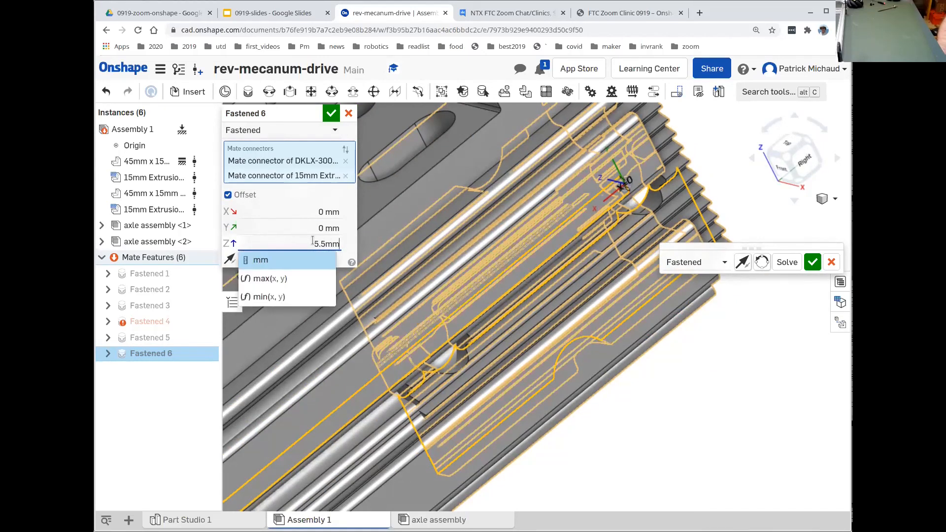
Step: Set the copied axle assembly's X offset to 42 mm and accept the Fastened mate
left_click(287, 211)
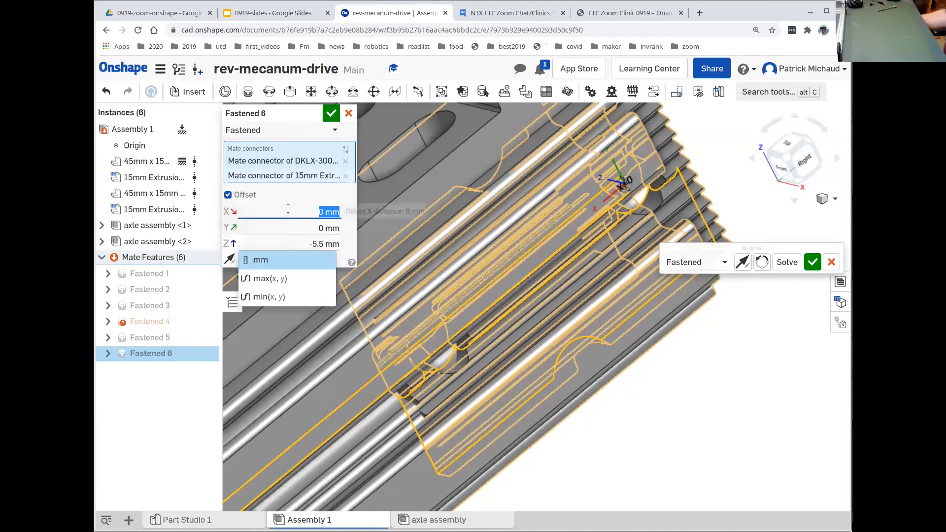
type("4")
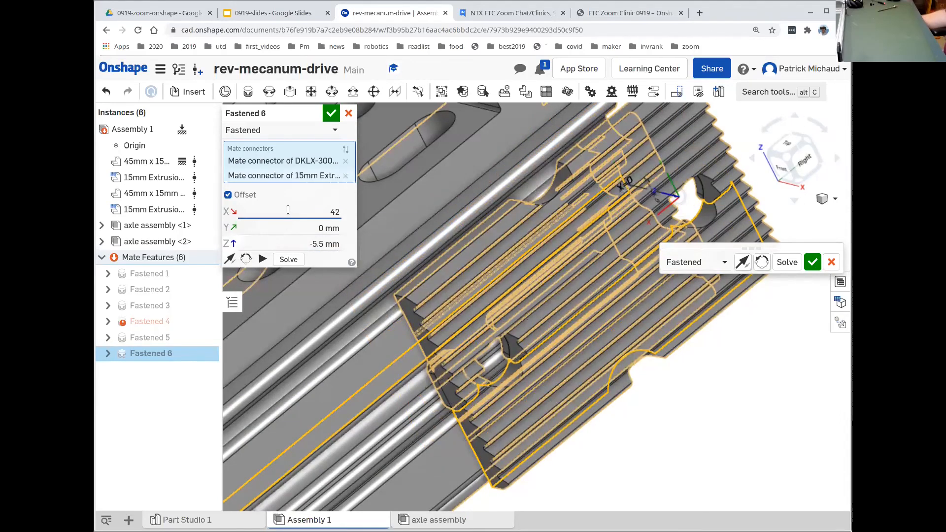
type("2")
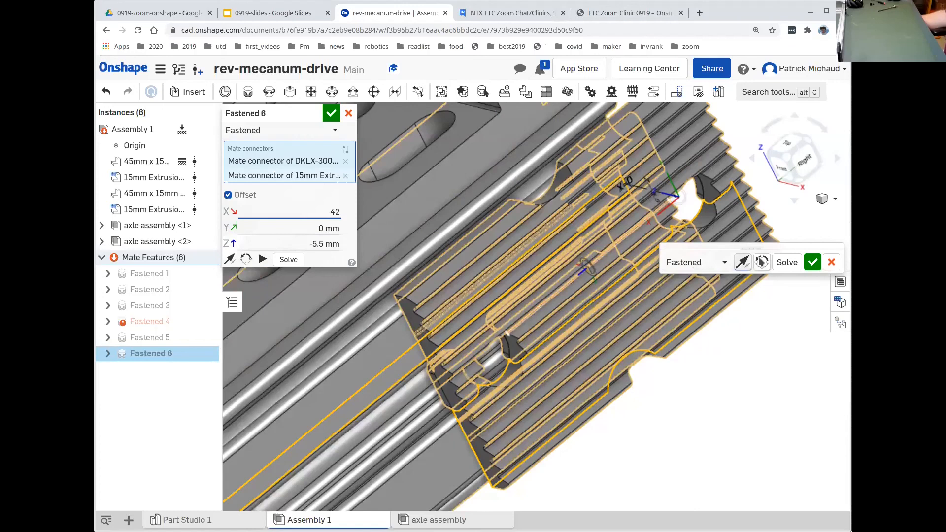
key("Tab")
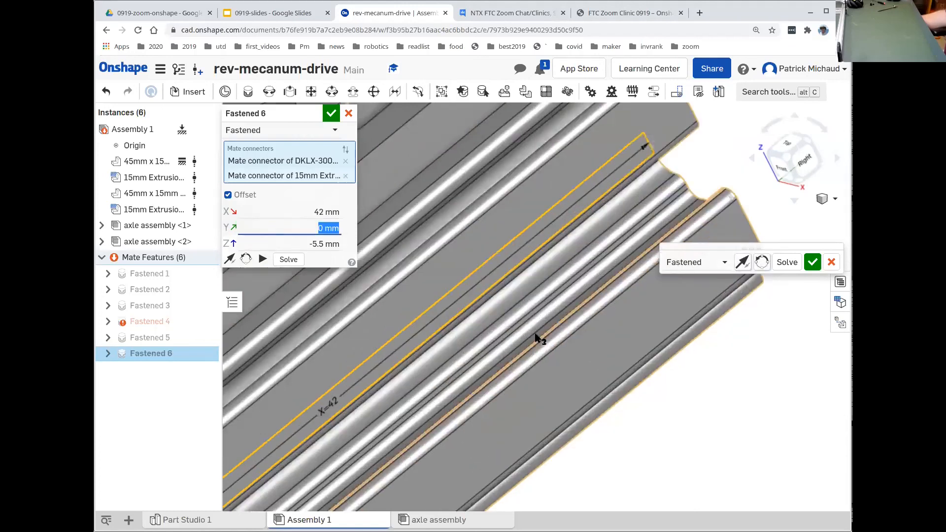
scroll(531, 340, "down", 5)
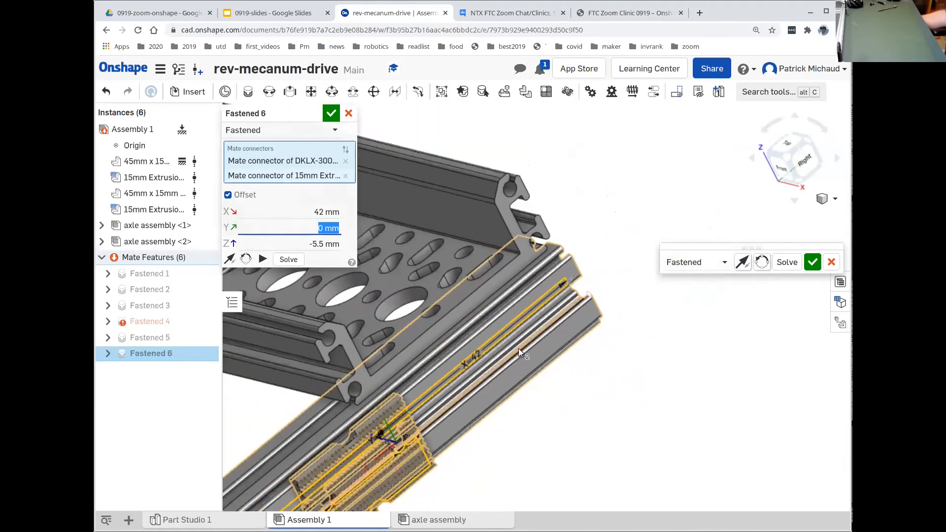
middle_click_drag(583, 274, 583, 268)
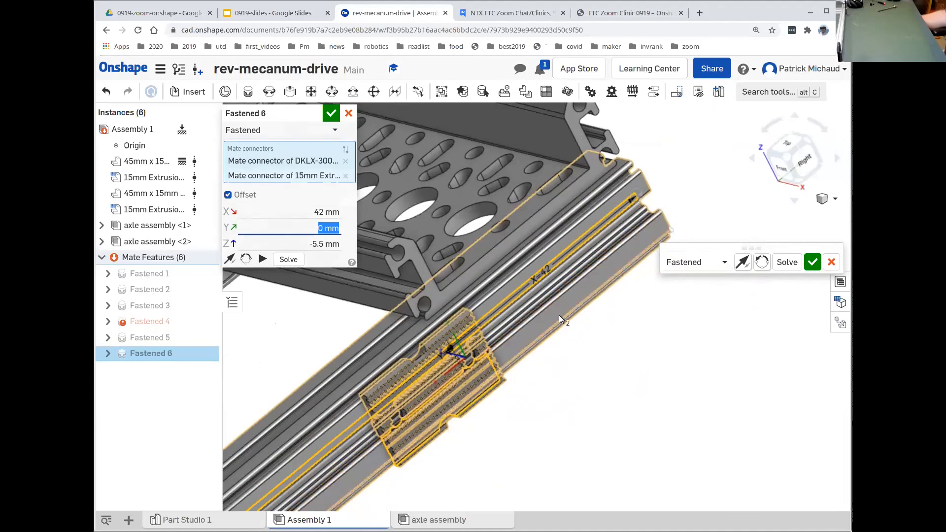
left_click(812, 262)
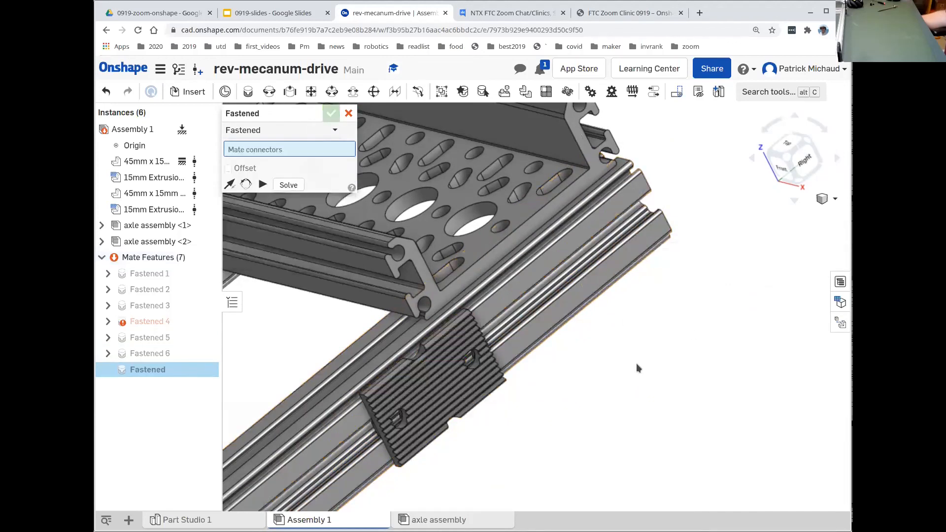
Step: Dismiss the new empty Fastened mate and examine how both axle assemblies sit at the ends of the drive frame
scroll(572, 412, "up", 3)
scroll(658, 243, "up", 4)
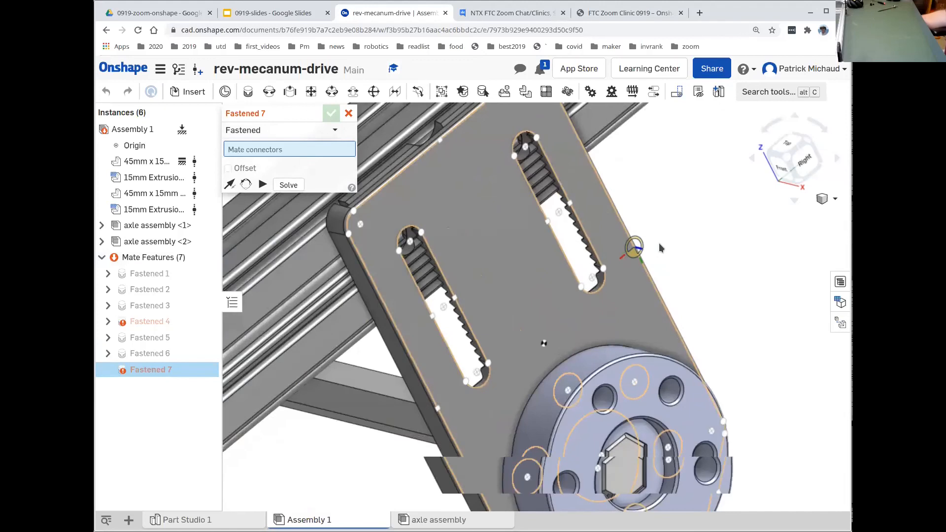
left_click(787, 158)
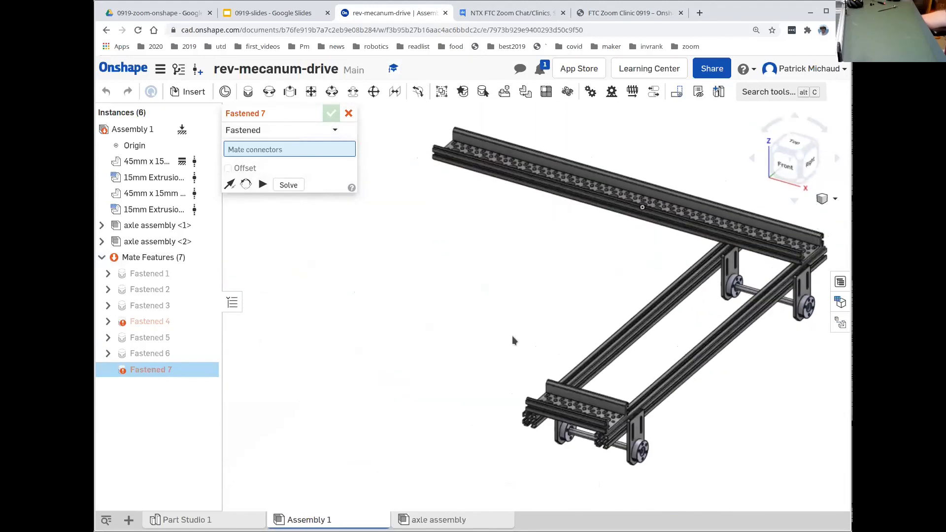
middle_click_drag(446, 313, 414, 321)
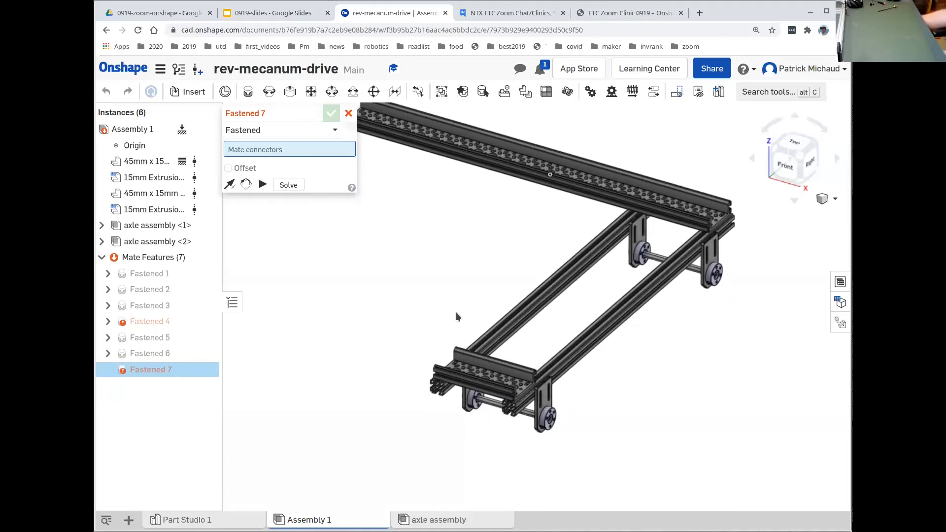
left_click(351, 114)
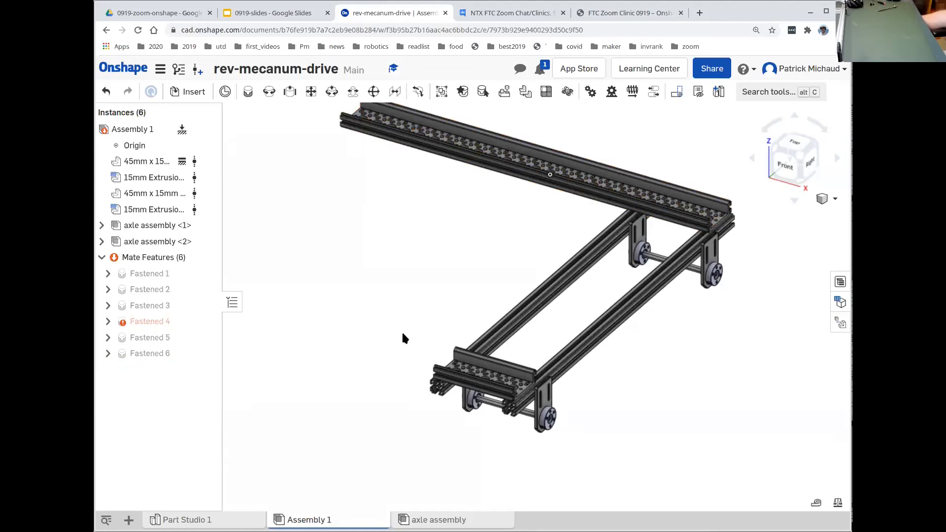
middle_click_drag(402, 334, 373, 320)
scroll(370, 340, "up", 5)
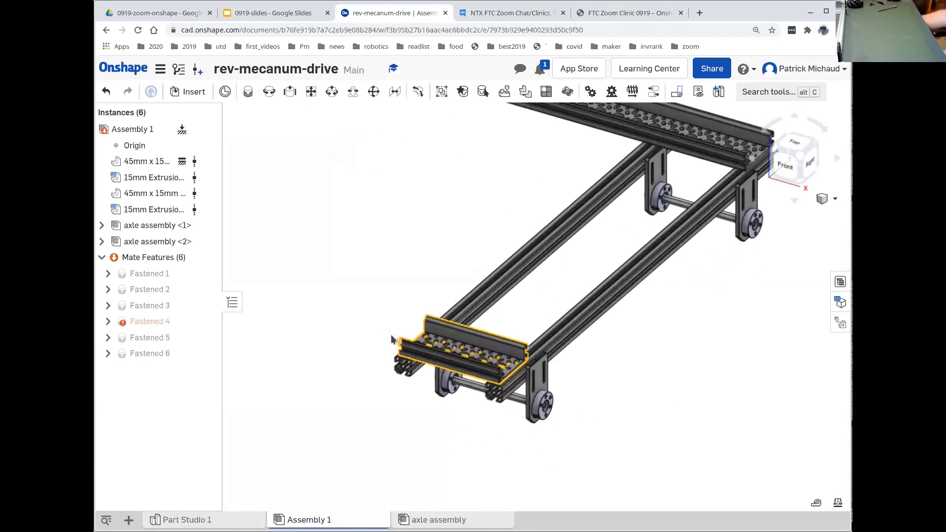
scroll(360, 357, "up", 2)
middle_click_drag(347, 362, 320, 320)
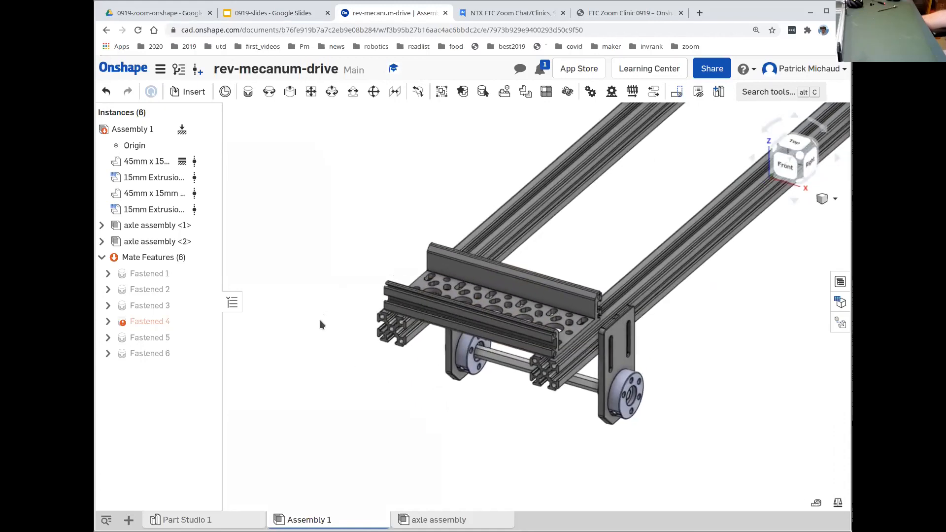